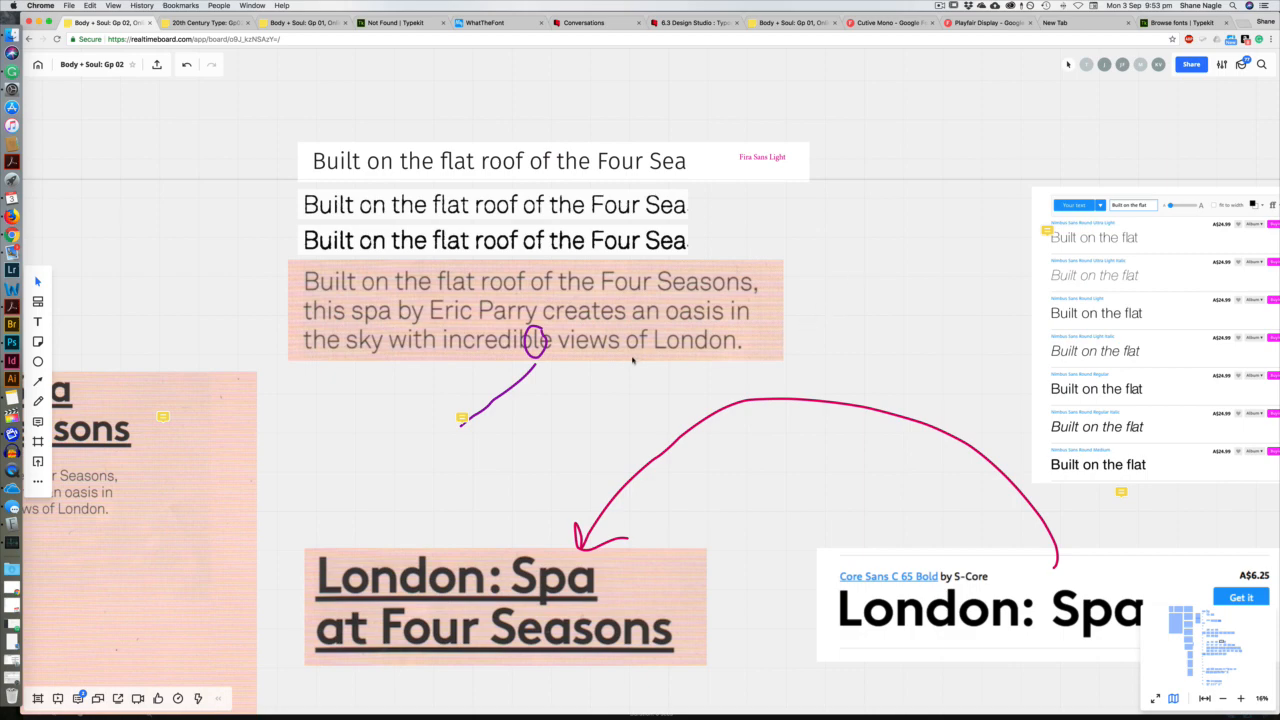
# Examine the scanned "Built on the flat roof of the Four Seasons" paragraph up close alongside the font samples above it.
pyautogui.scroll(5, 594, 347)
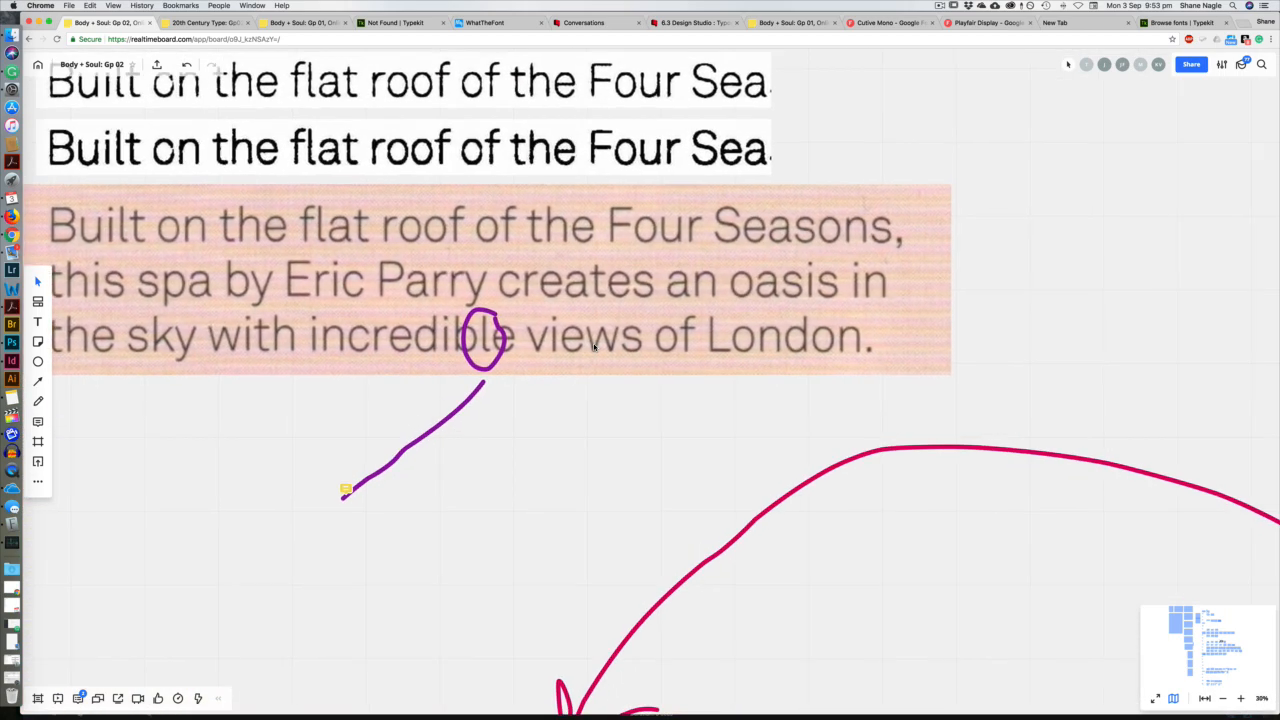
pyautogui.hscroll(-2, 614, 380)
pyautogui.hscroll(-2, 713, 471)
pyautogui.scroll(1, 713, 471)
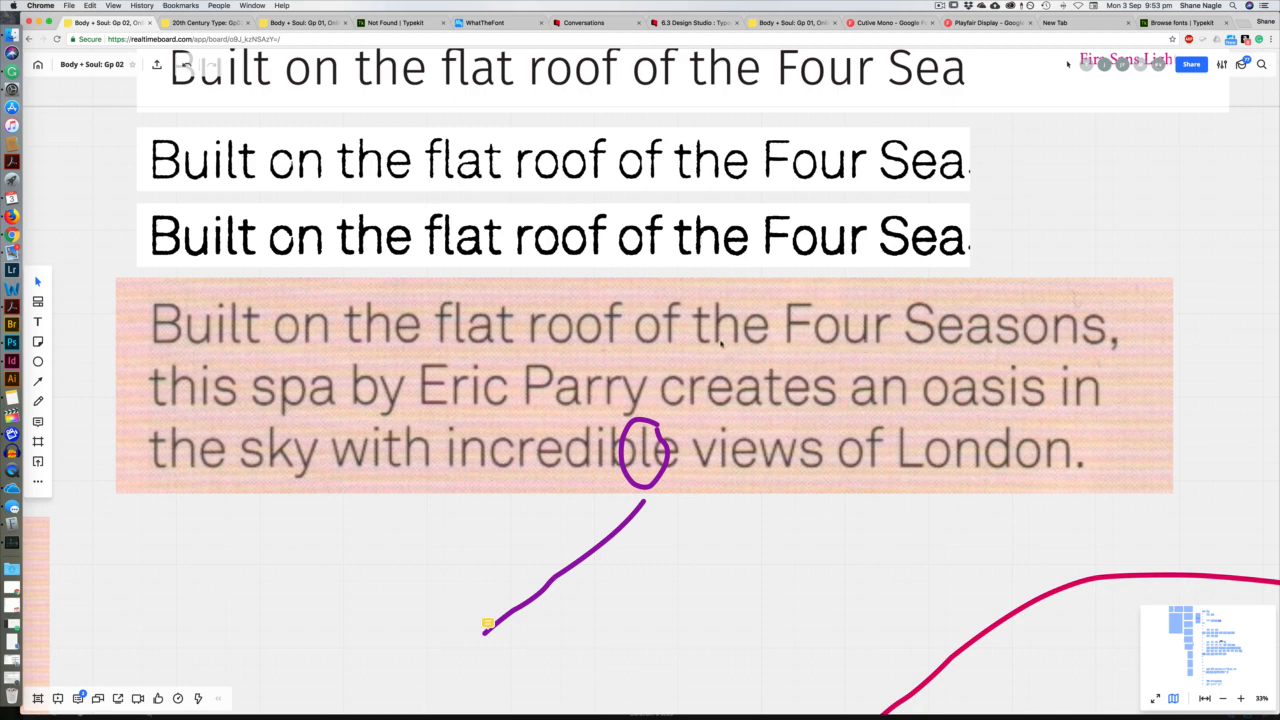
pyautogui.scroll(5, 720, 344)
pyautogui.scroll(3, 719, 343)
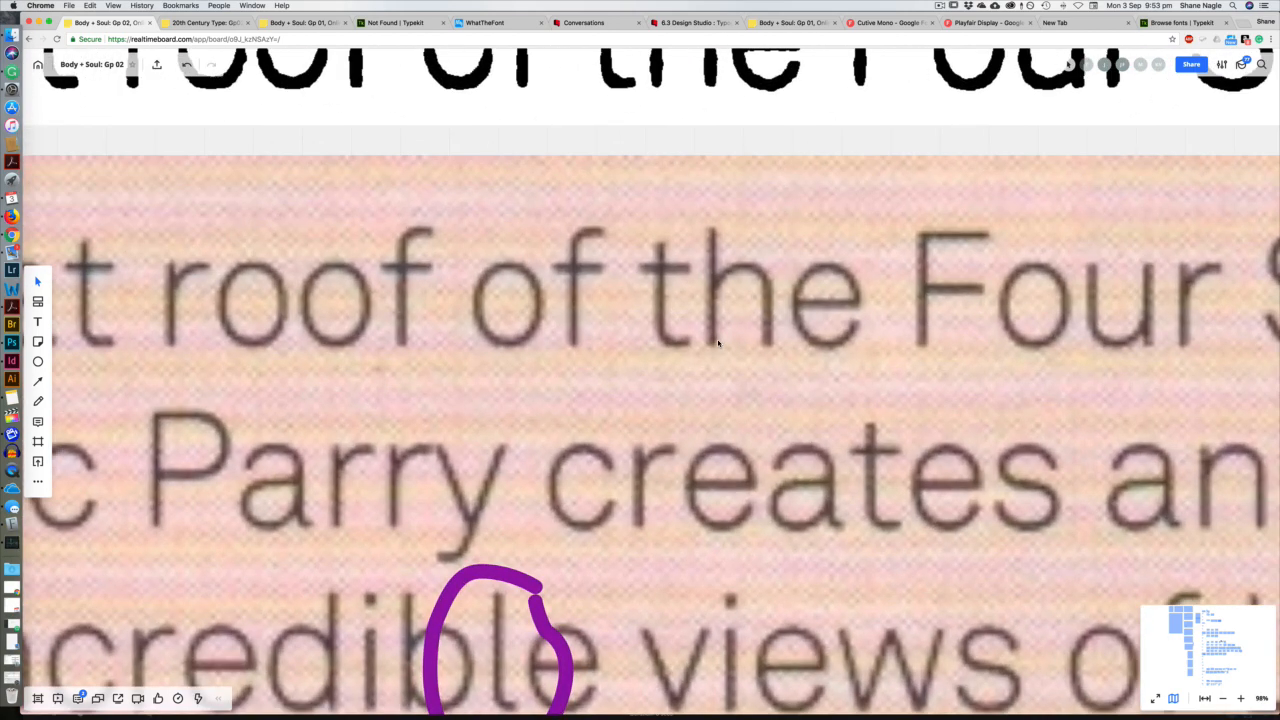
pyautogui.scroll(-1, 718, 343)
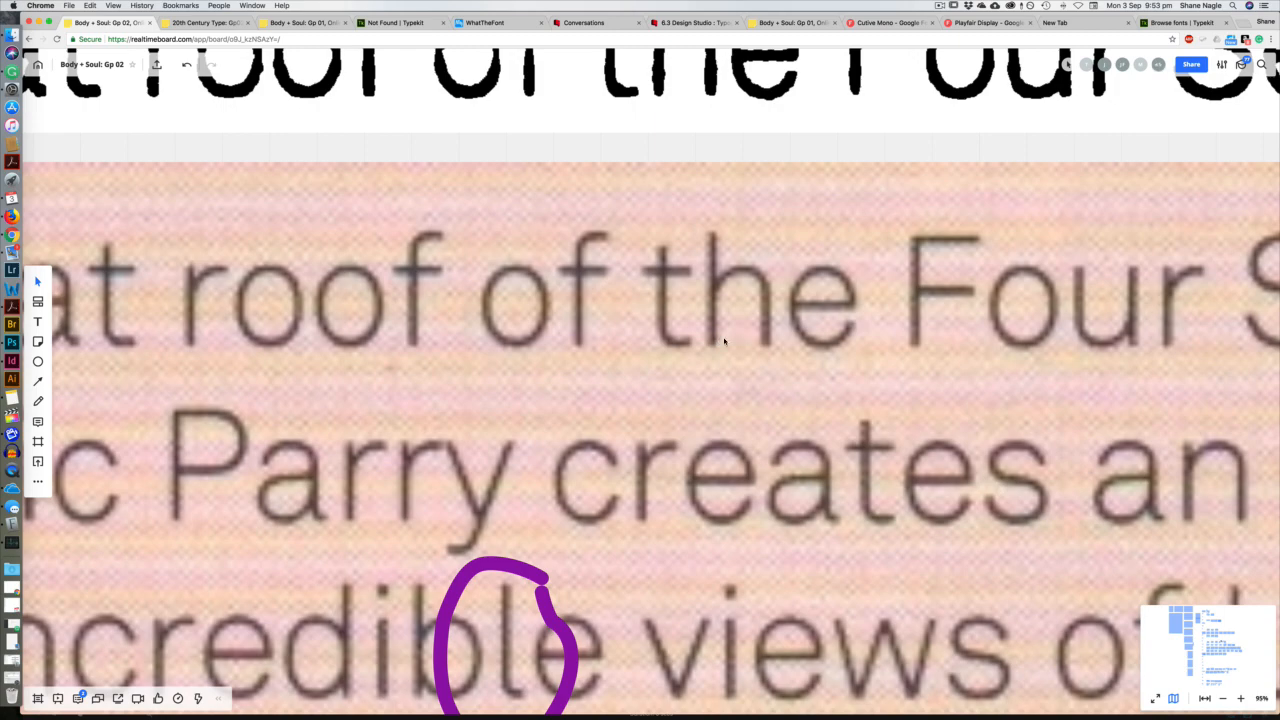
pyautogui.scroll(-10, 724, 341)
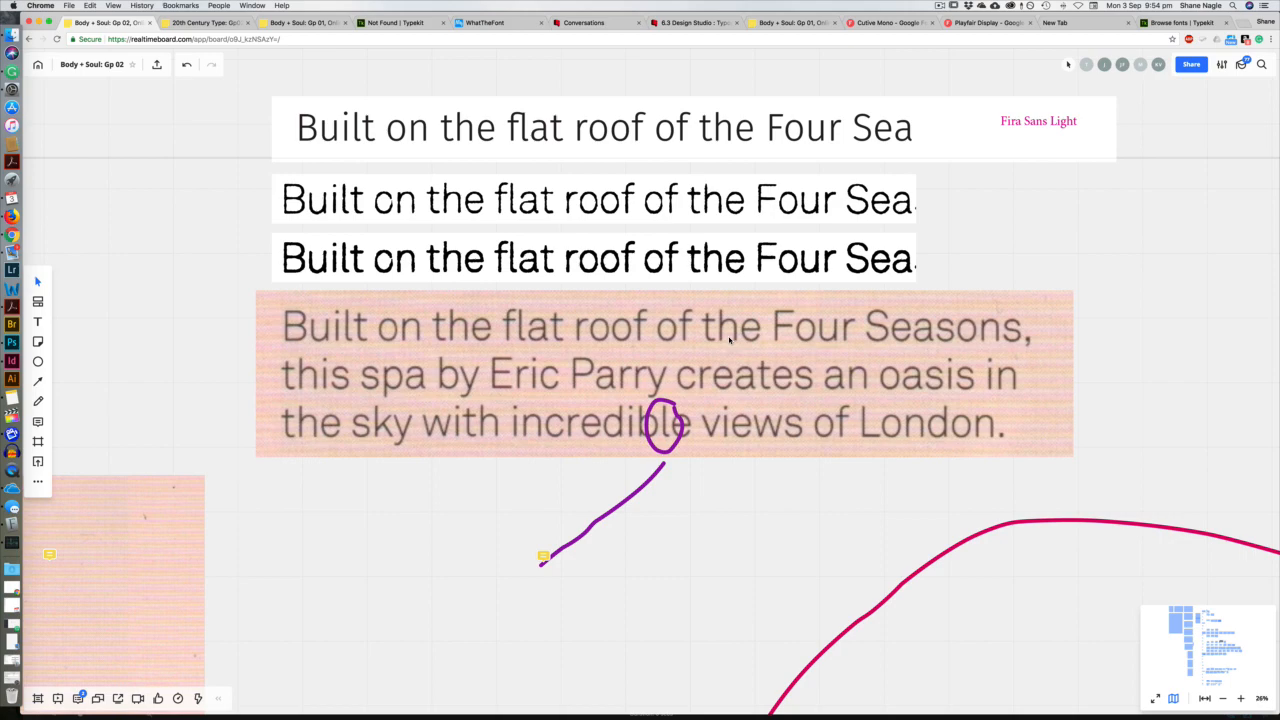
pyautogui.scroll(-4, 729, 341)
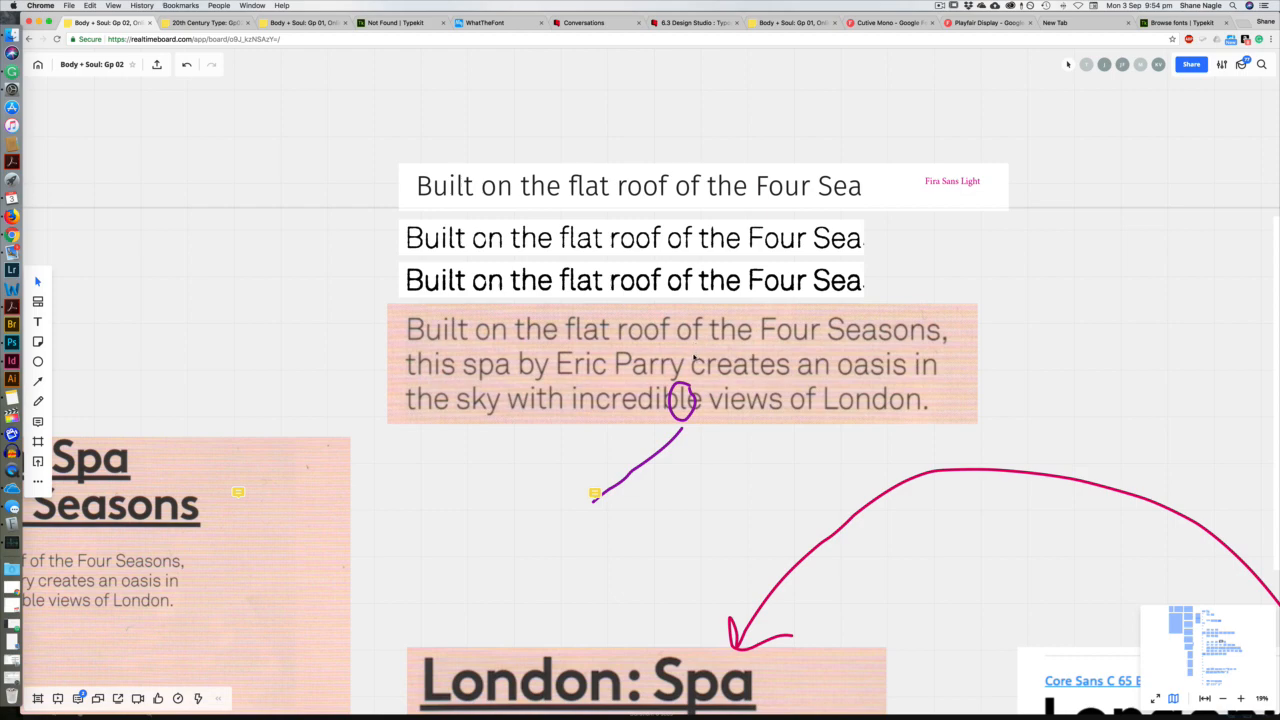
pyautogui.scroll(5, 694, 358)
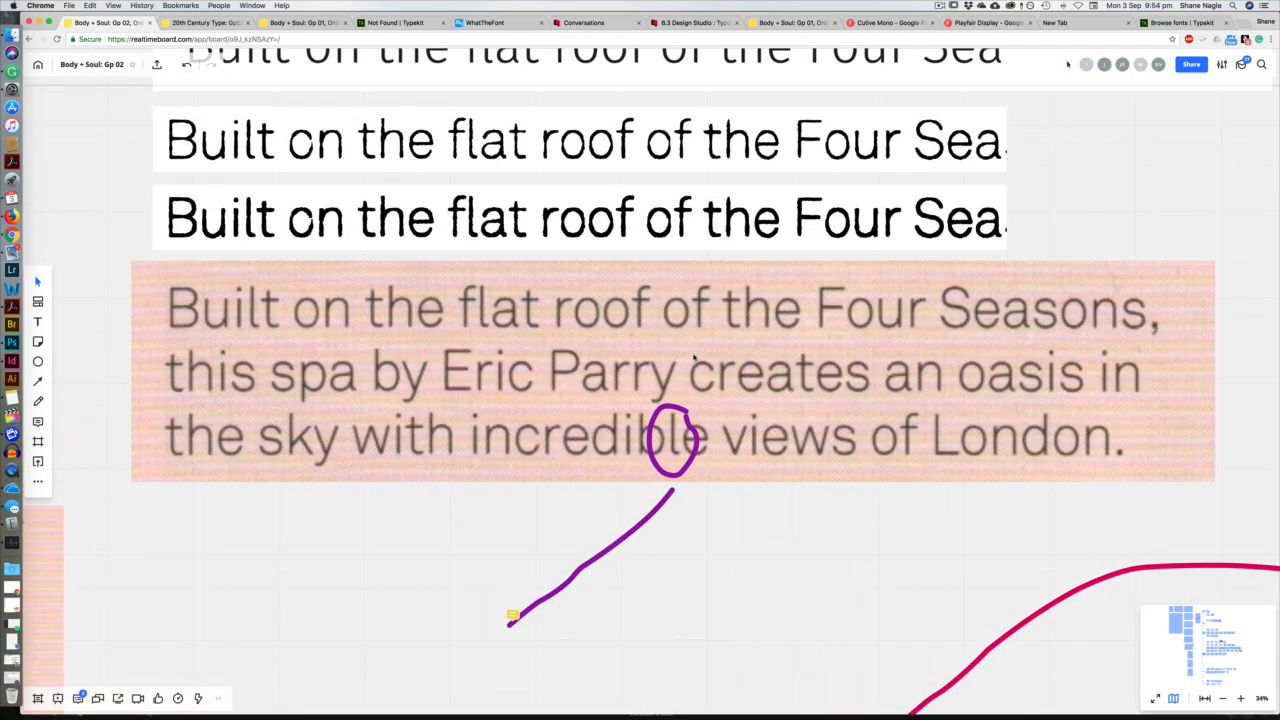
# Capture a screenshot of the scanned line "Built on the flat roof of the Four Seasons," and open it from the Desktop in Photoshop.
pyautogui.press('f')
pyautogui.moveTo(152, 272); pyautogui.dragTo(1160, 345)
pyautogui.press('super+Tab')
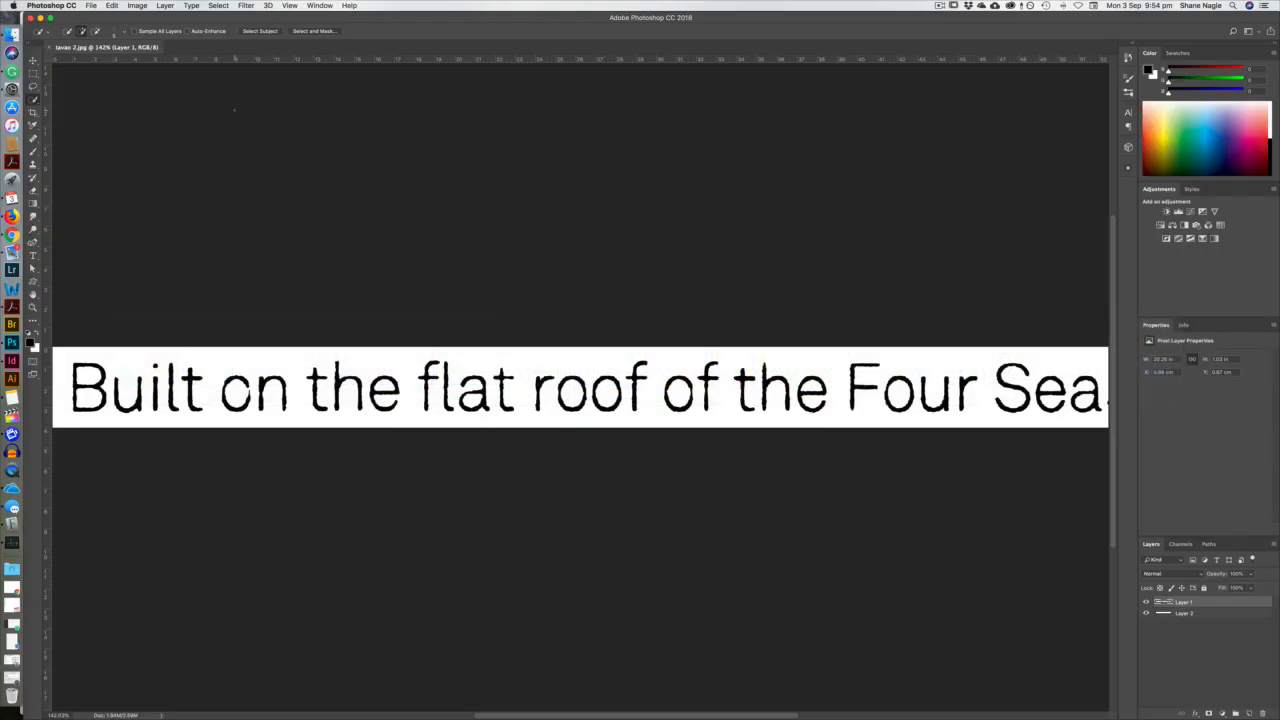
pyautogui.press('super+o')
pyautogui.click(537, 228)
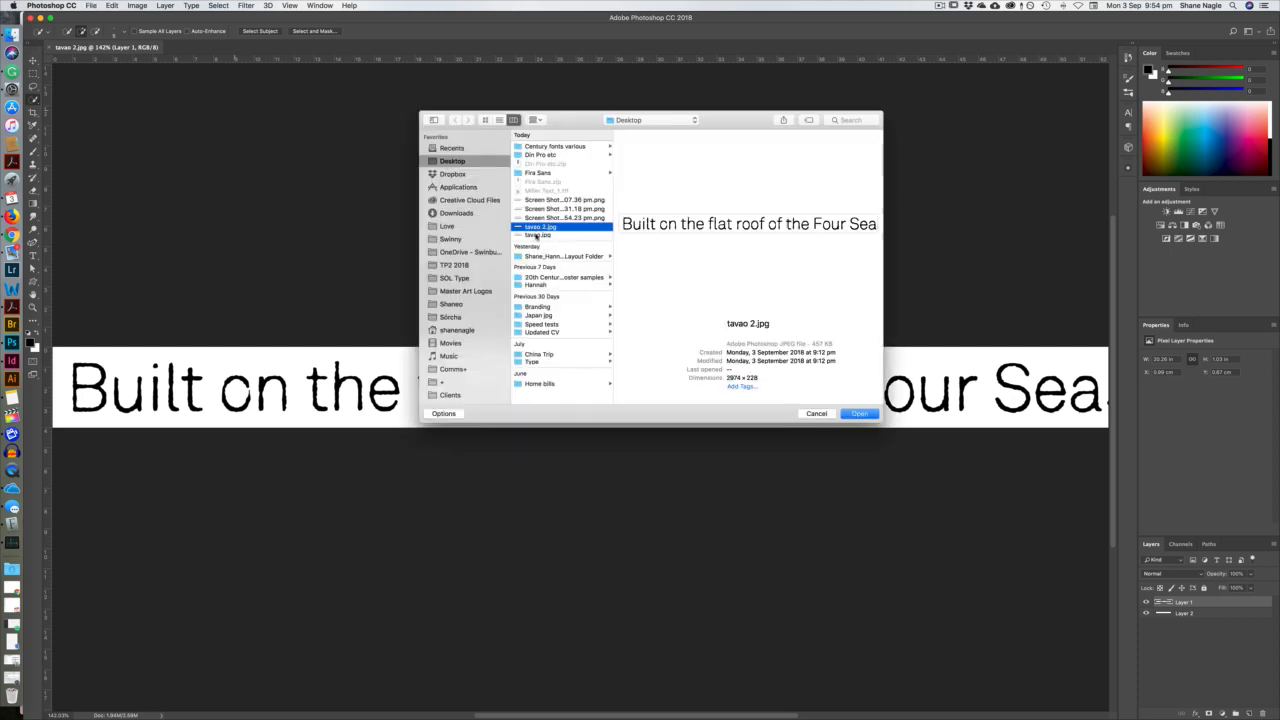
pyautogui.click(545, 218)
pyautogui.click(858, 414)
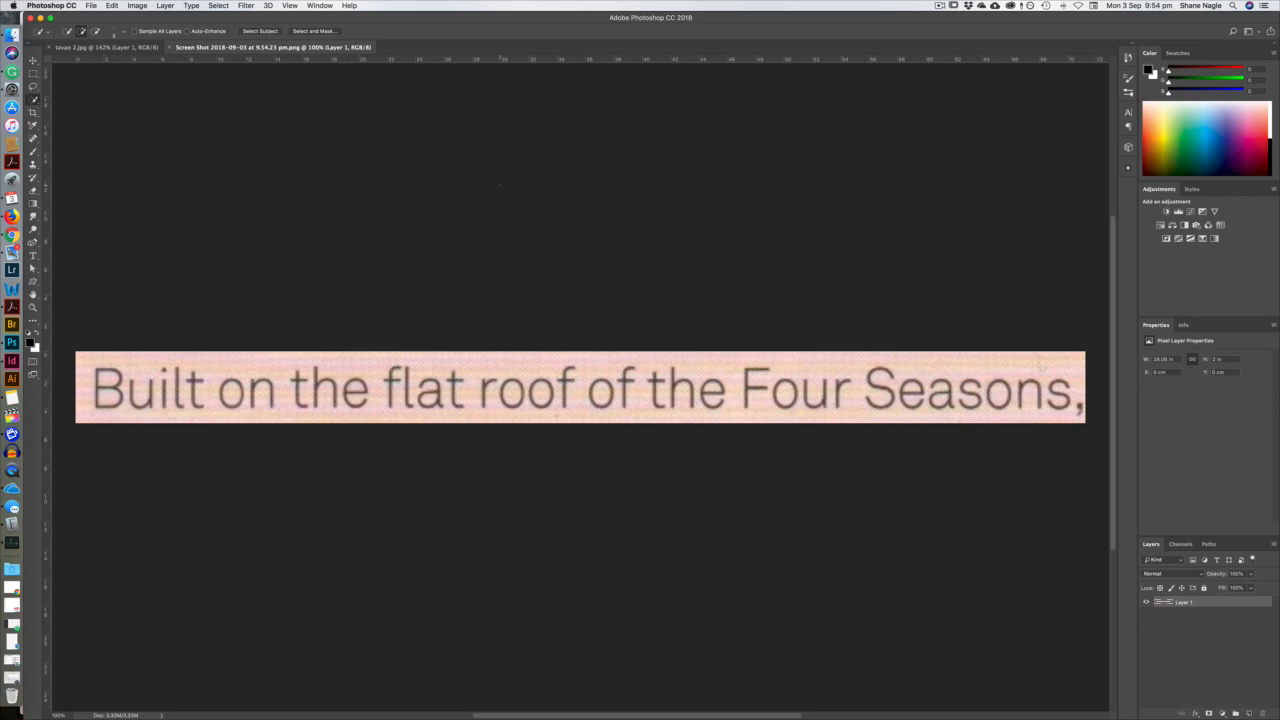
pyautogui.click(120, 47)
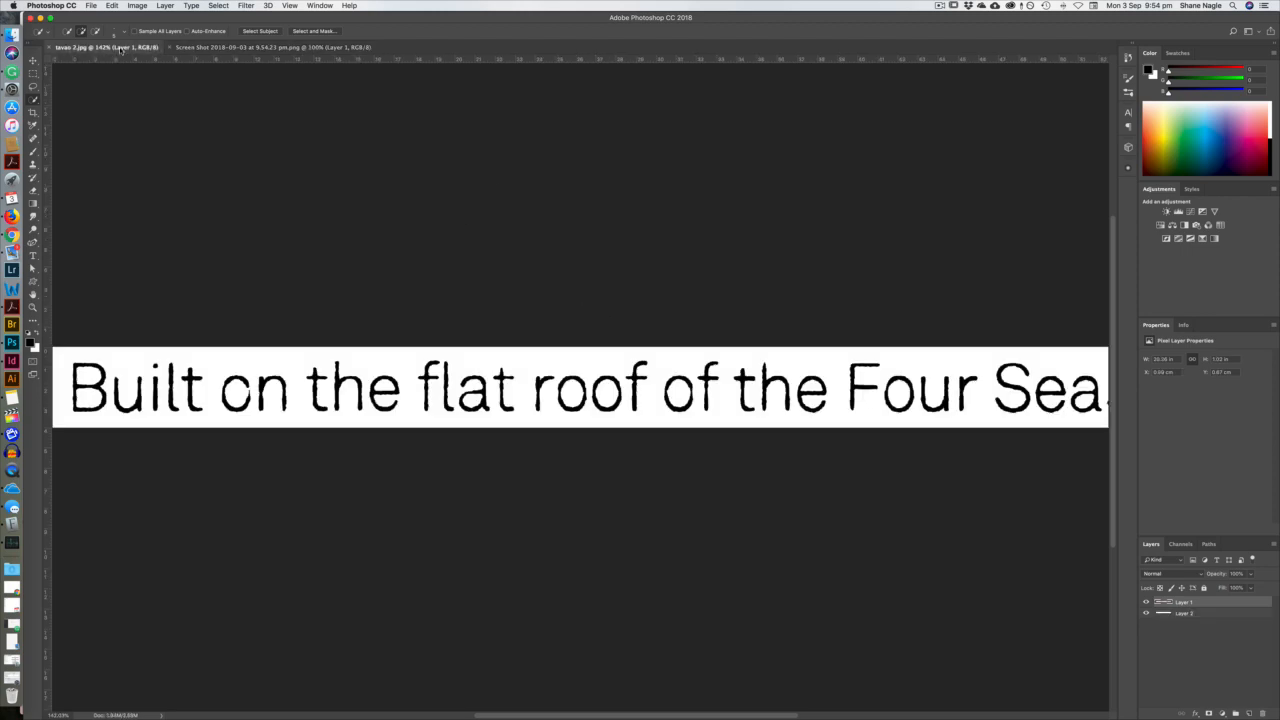
pyautogui.click(304, 48)
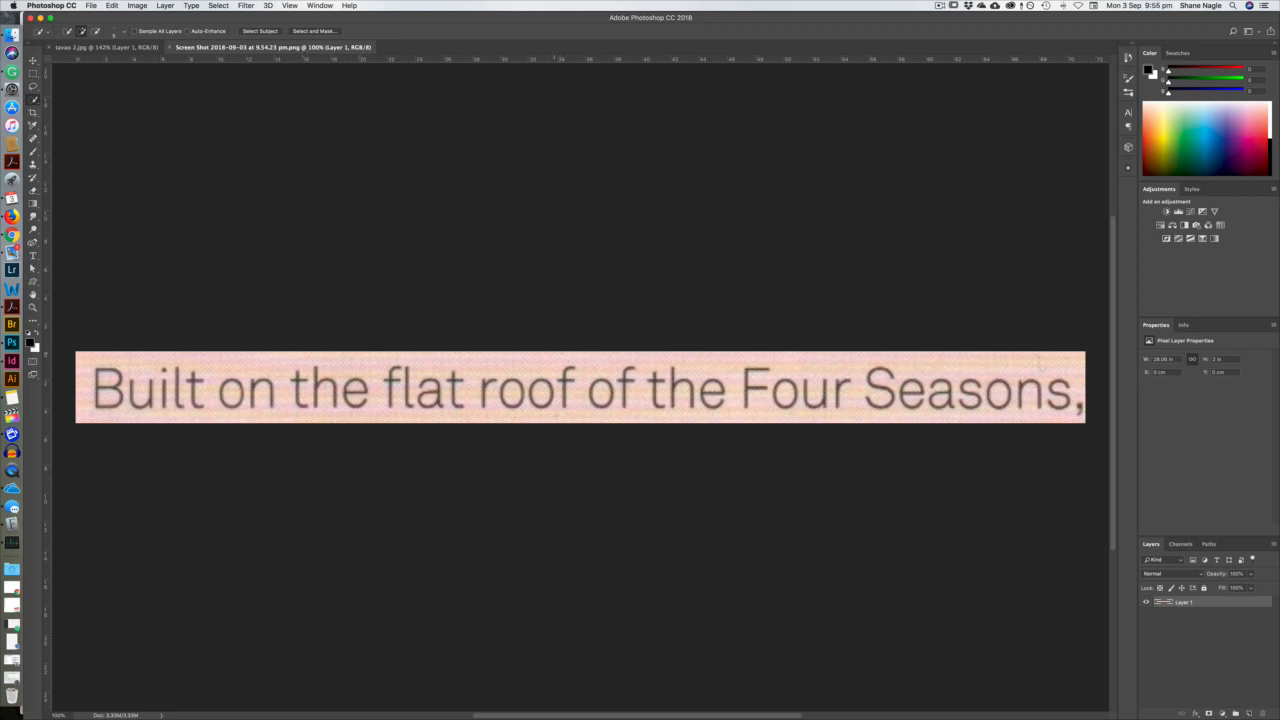
pyautogui.click(135, 7)
pyautogui.click(136, 8)
pyautogui.click(137, 6)
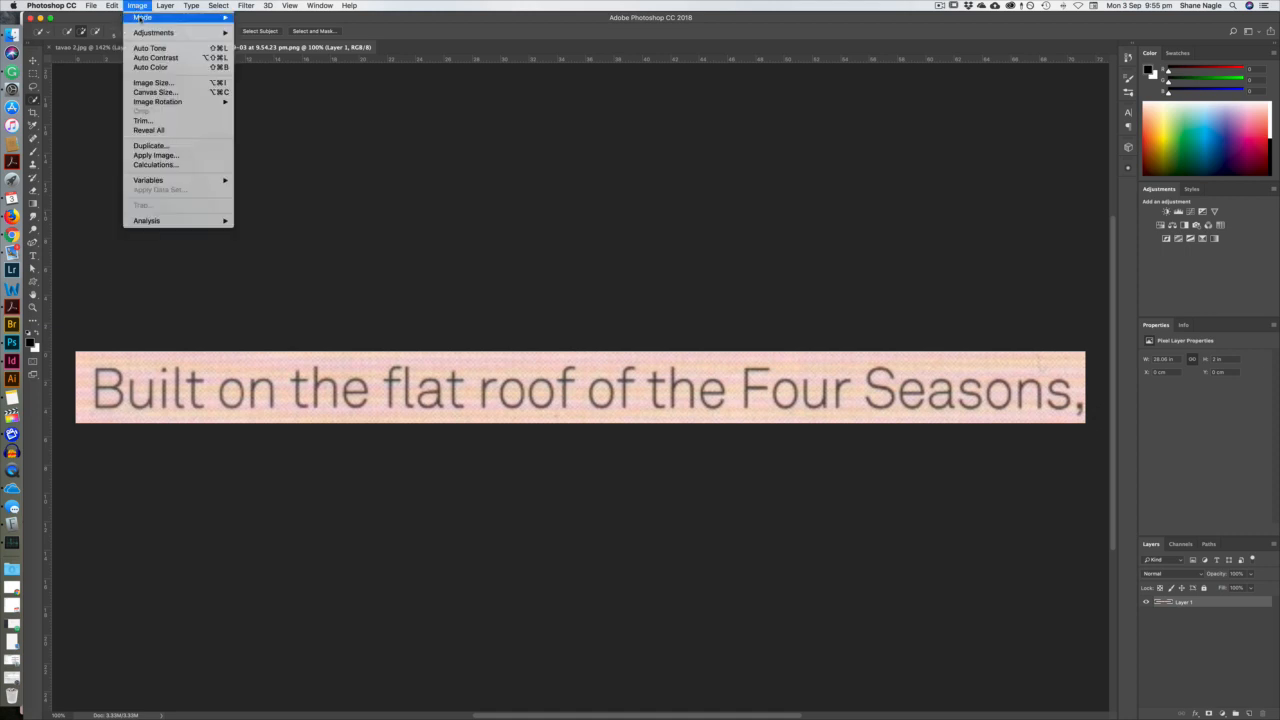
pyautogui.moveTo(150, 17)
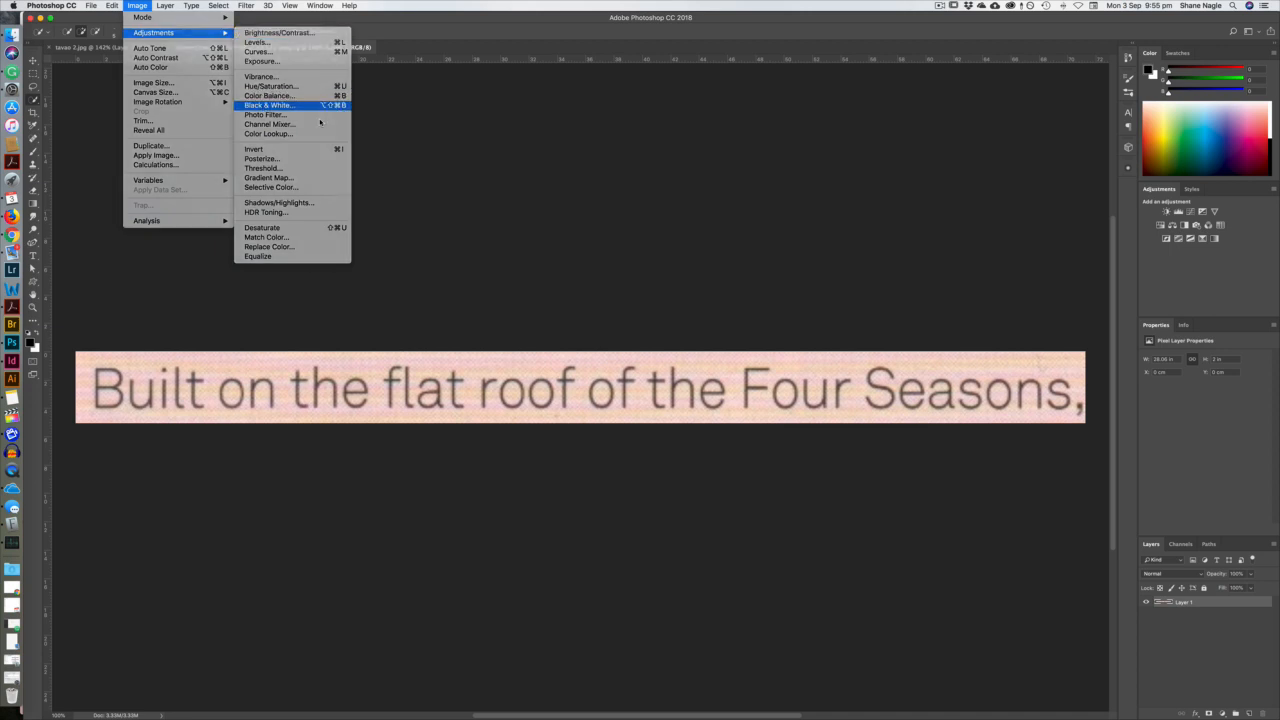
pyautogui.click(268, 105)
pyautogui.moveTo(822, 198); pyautogui.dragTo(663, 95)
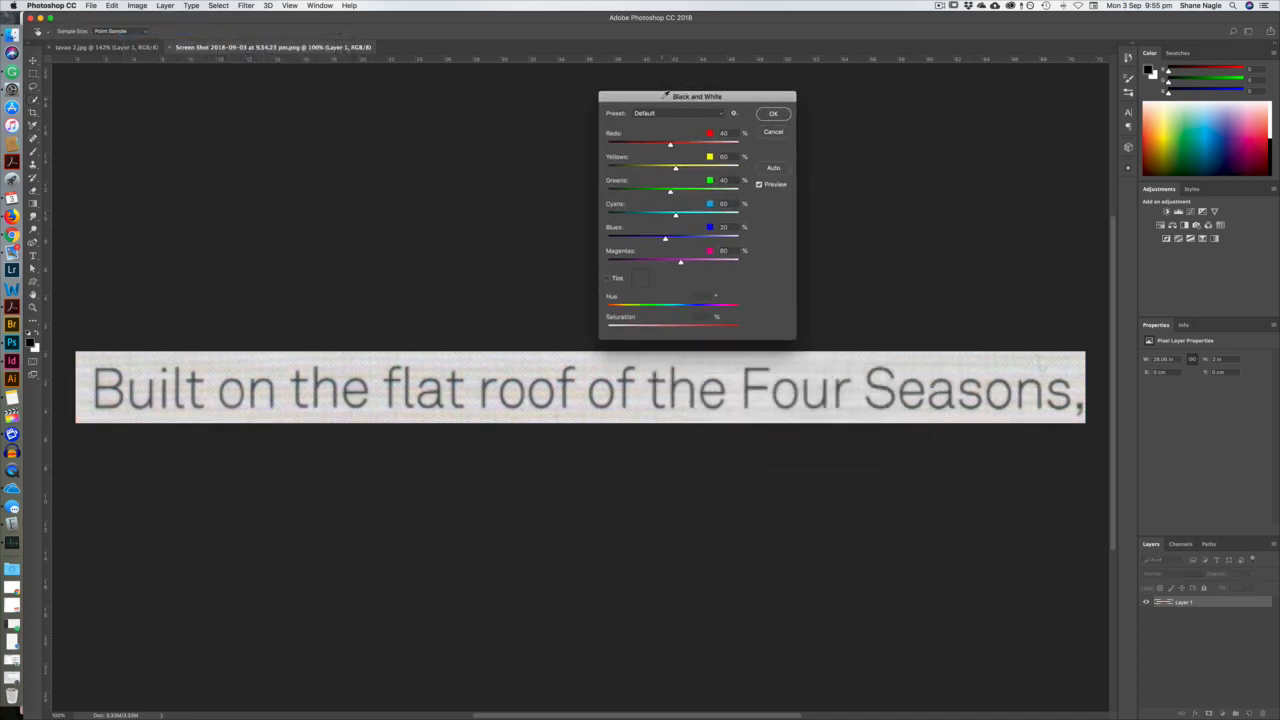
pyautogui.moveTo(676, 147); pyautogui.dragTo(694, 239)
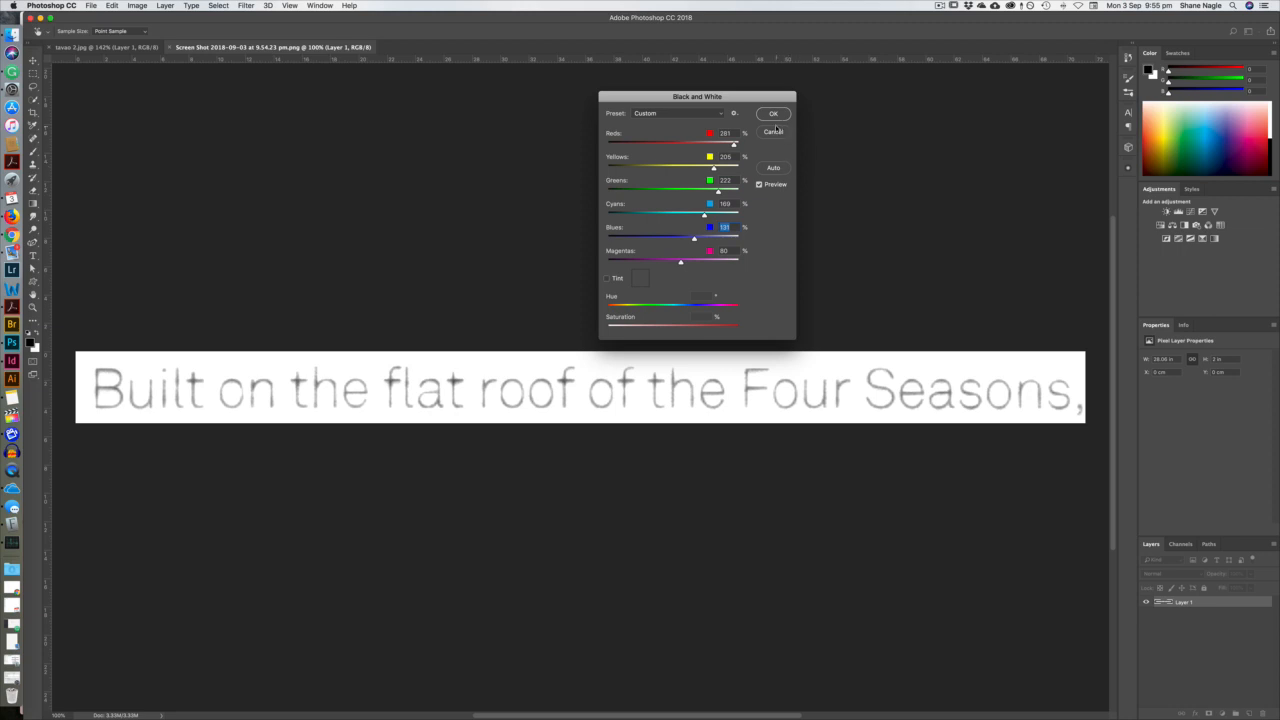
pyautogui.click(773, 132)
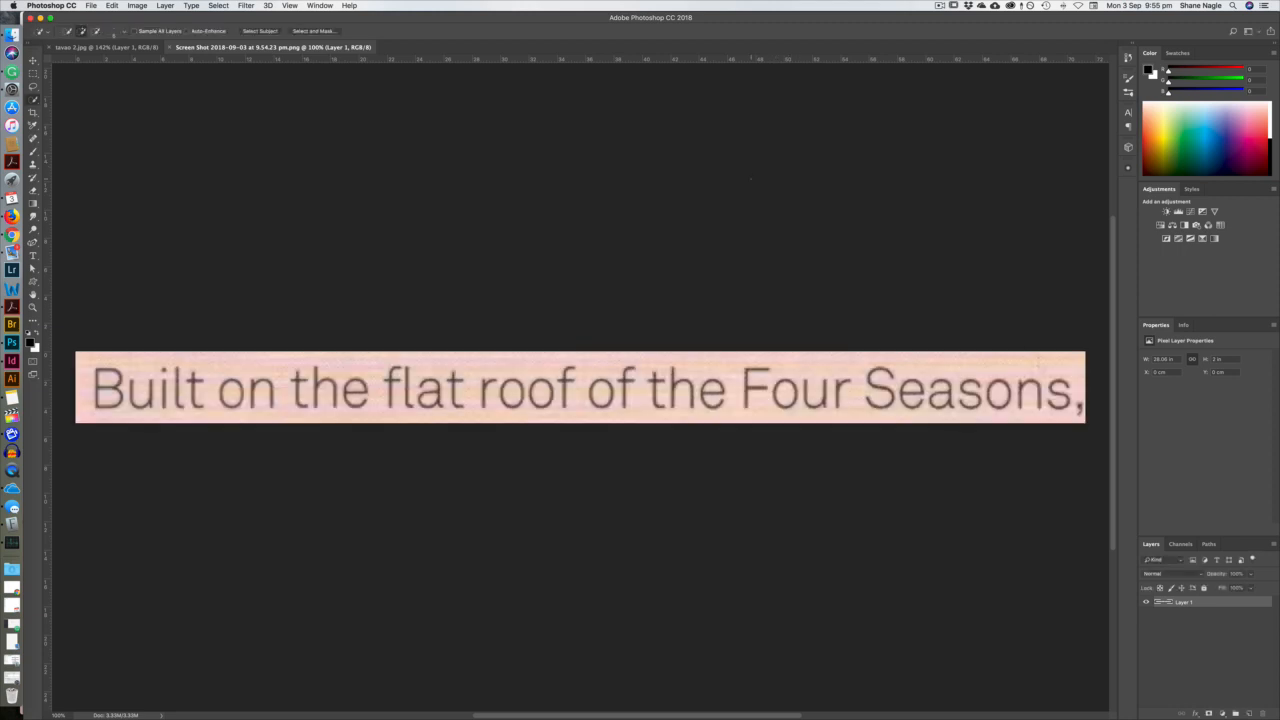
# Apply Auto Tone and an automatic Levels adjustment to the screenshot of the scanned text.
pyautogui.press('shift+super+l')
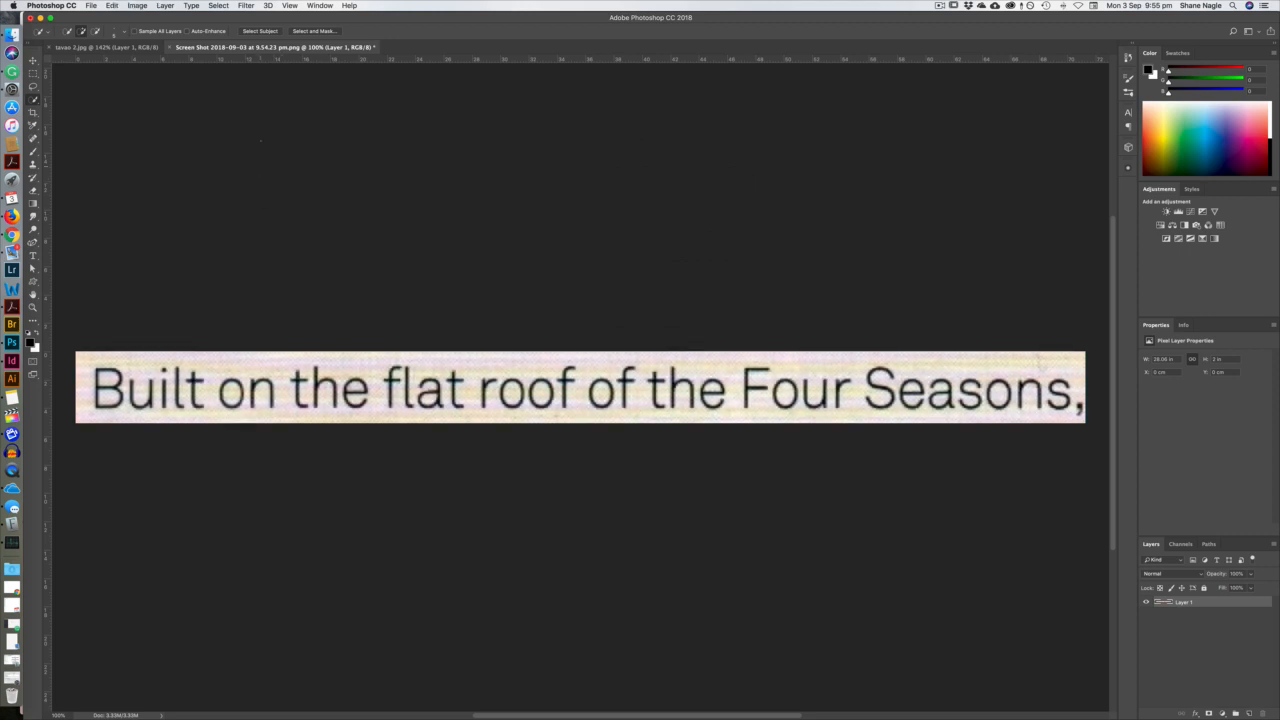
pyautogui.click(137, 5)
pyautogui.moveTo(160, 33)
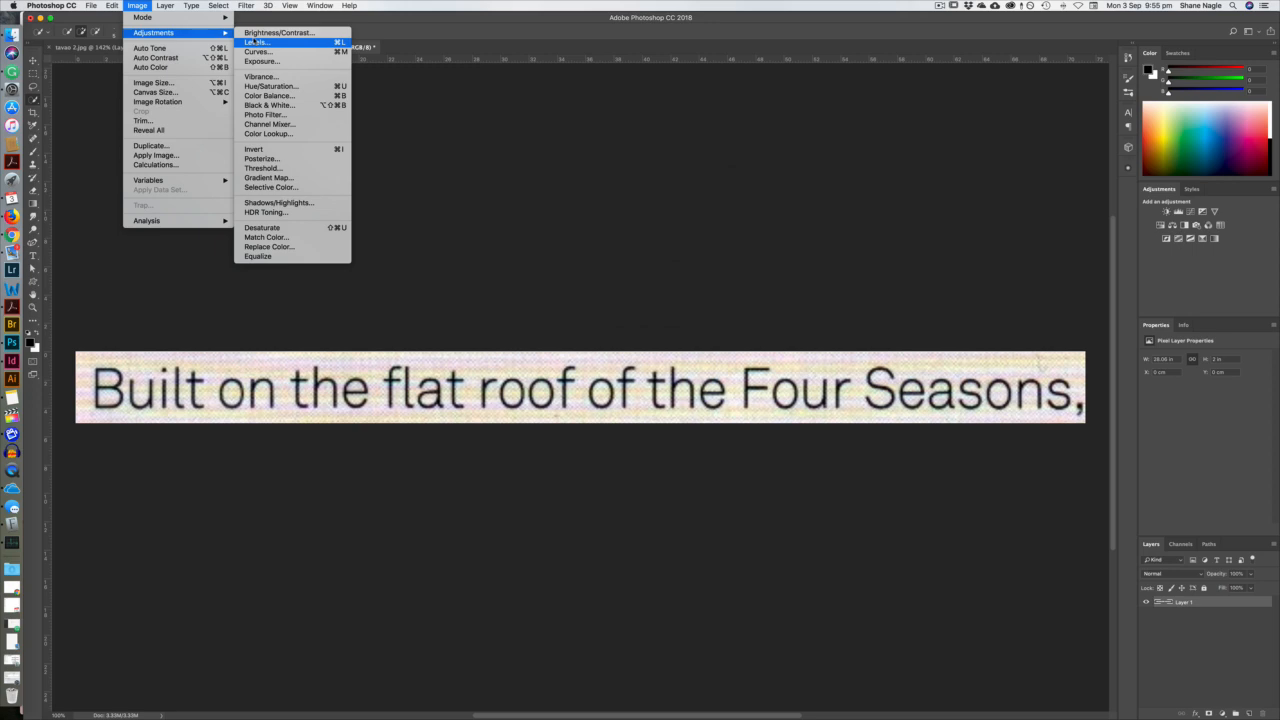
pyautogui.click(254, 42)
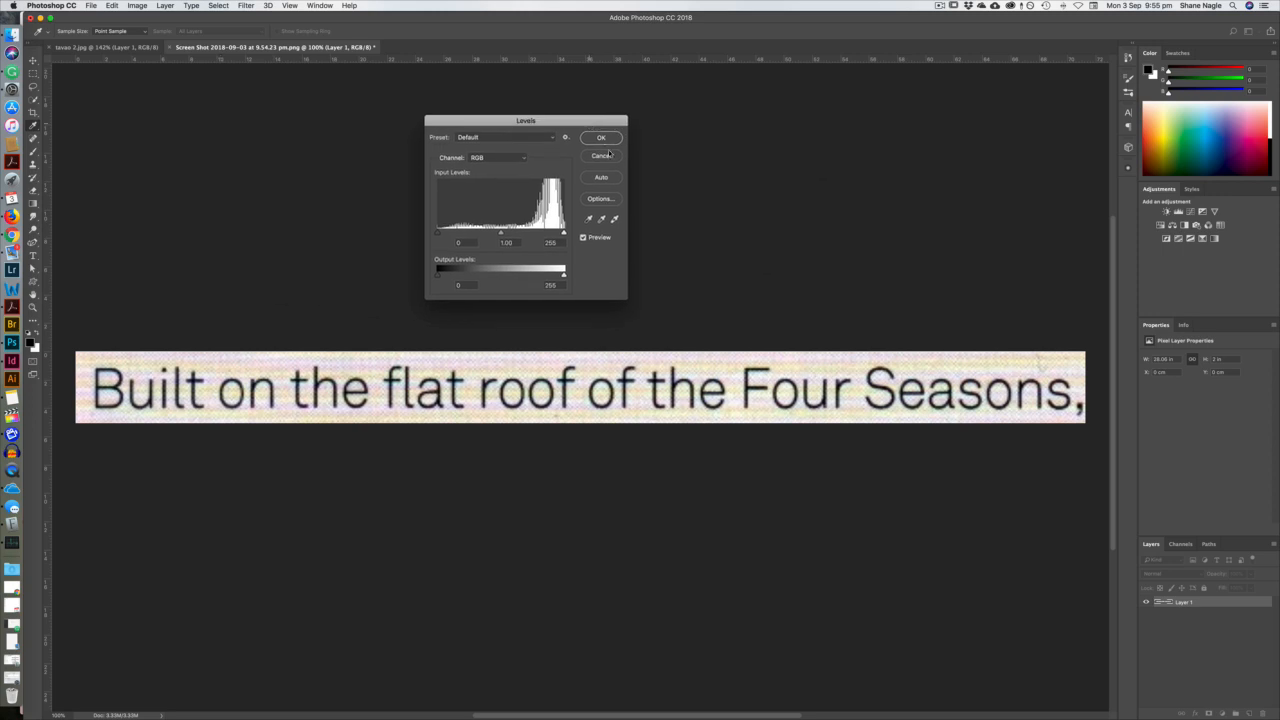
pyautogui.click(599, 177)
pyautogui.click(601, 138)
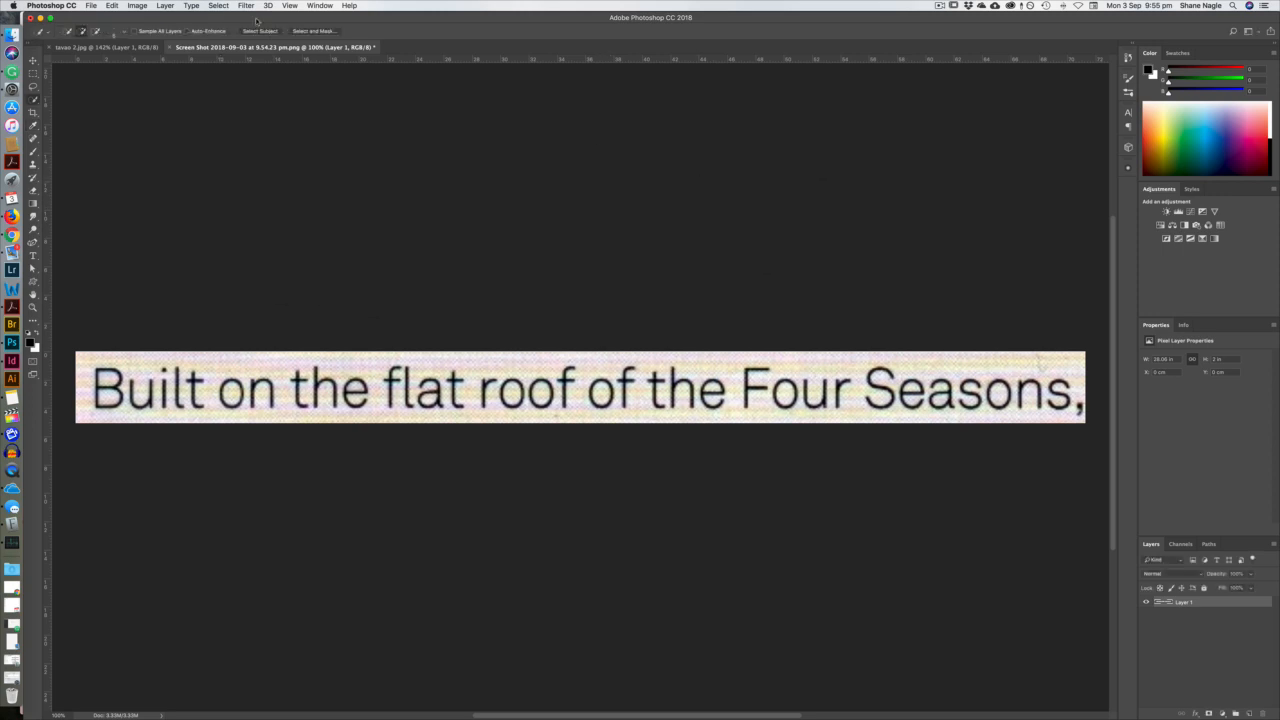
# Apply a Black & White adjustment with Reds 270, Yellows 239, Greens 243, Cyans about 233 and Blues about 123 percent.
pyautogui.click(140, 5)
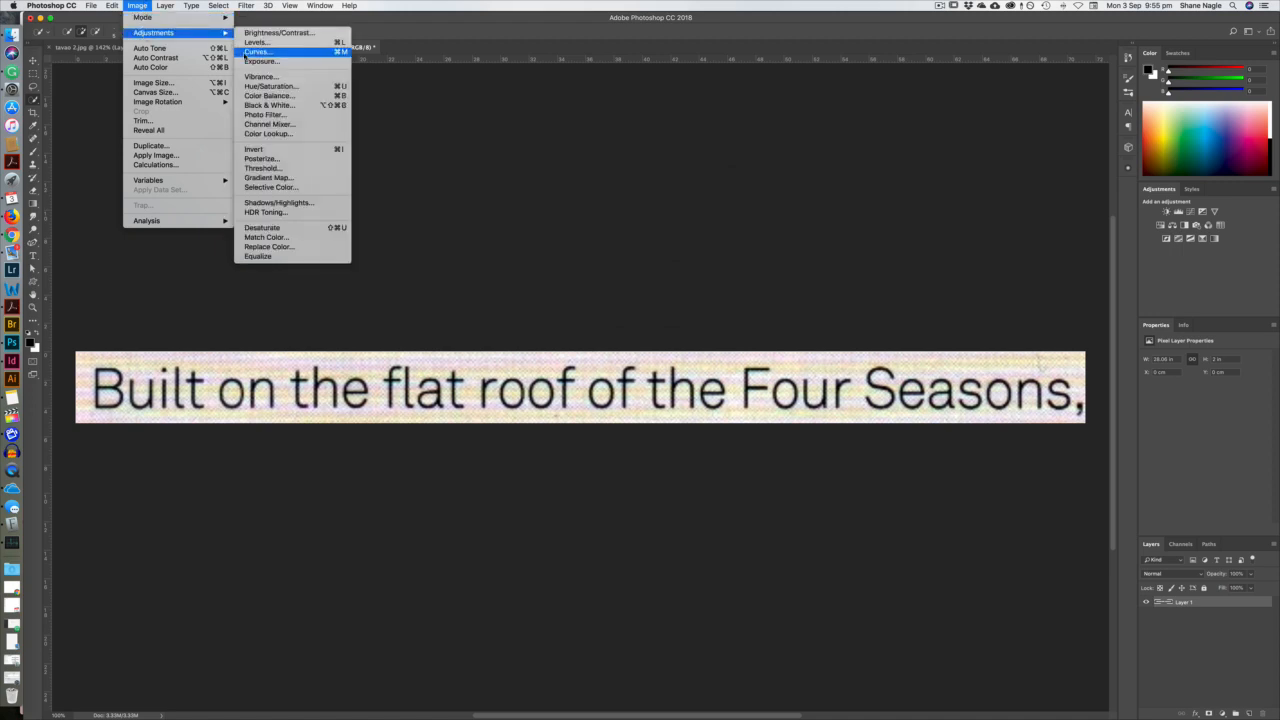
pyautogui.click(285, 97)
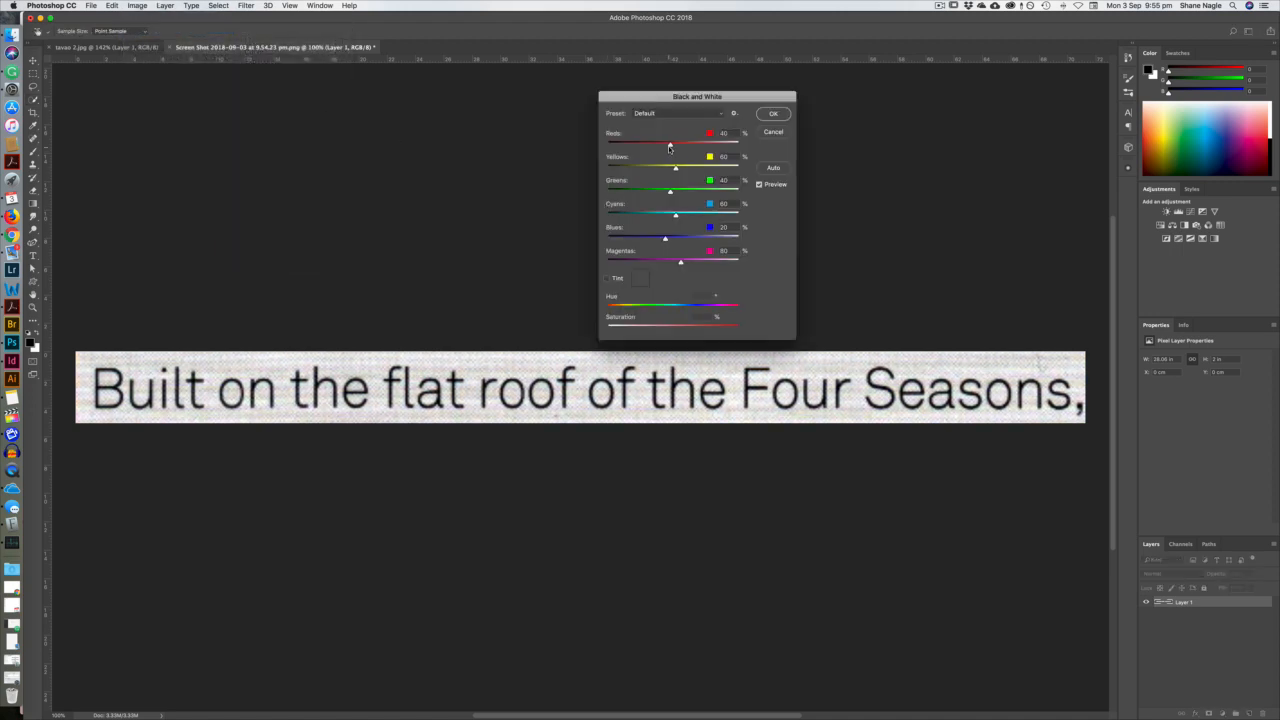
pyautogui.moveTo(672, 147); pyautogui.dragTo(720, 215)
pyautogui.moveTo(660, 242); pyautogui.dragTo(692, 240)
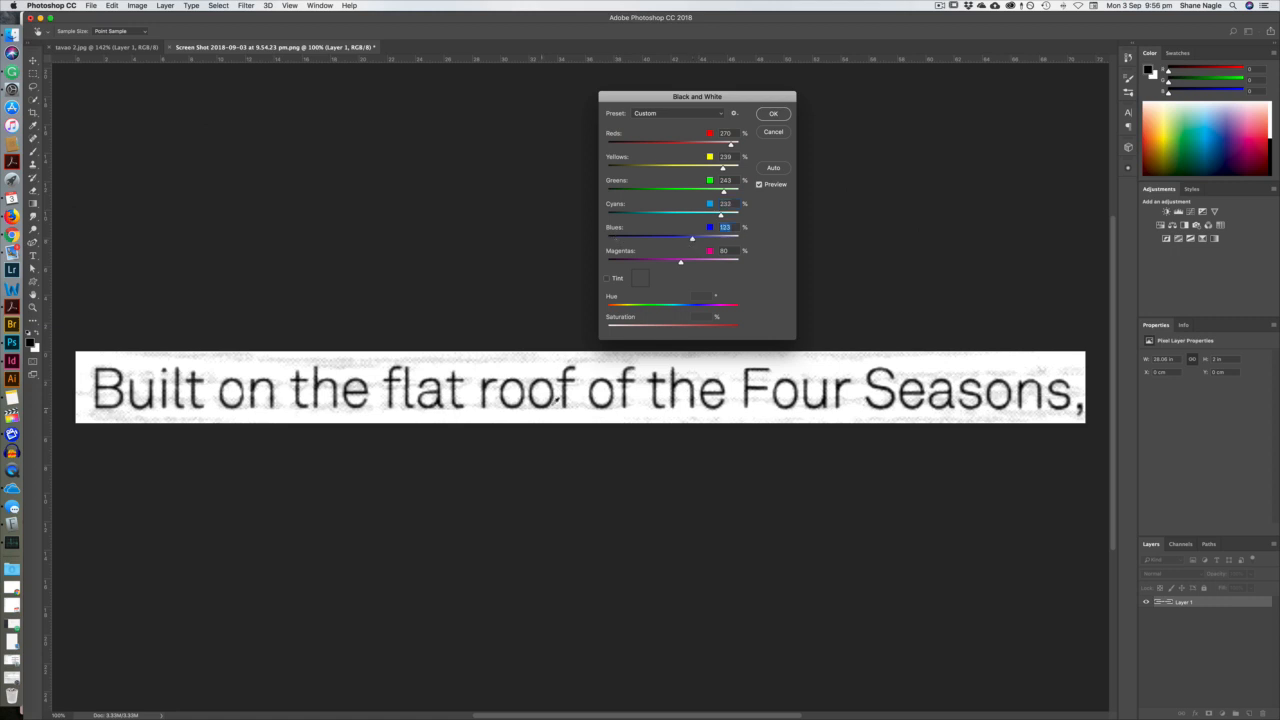
pyautogui.click(772, 114)
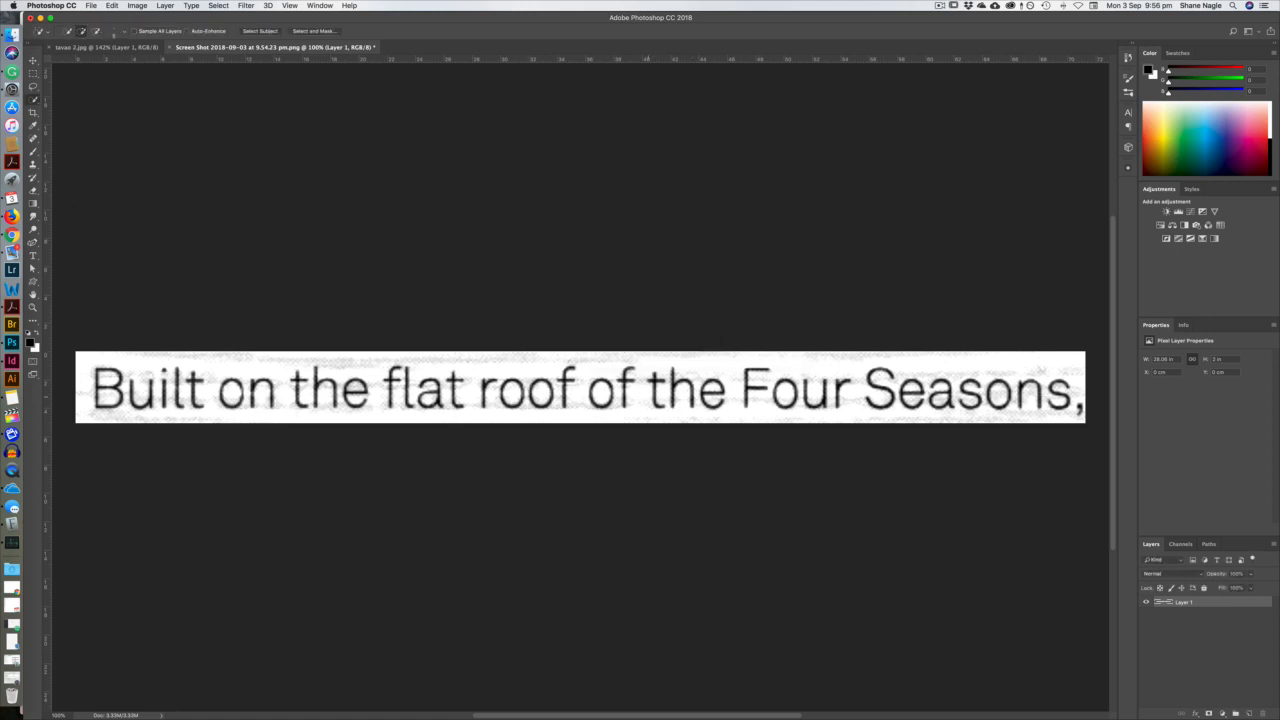
# Select the letter f of the word "of" with Quick Selection and extend the selection to similar pixels.
pyautogui.press('z')
pyautogui.moveTo(627, 386); pyautogui.dragTo(717, 406)
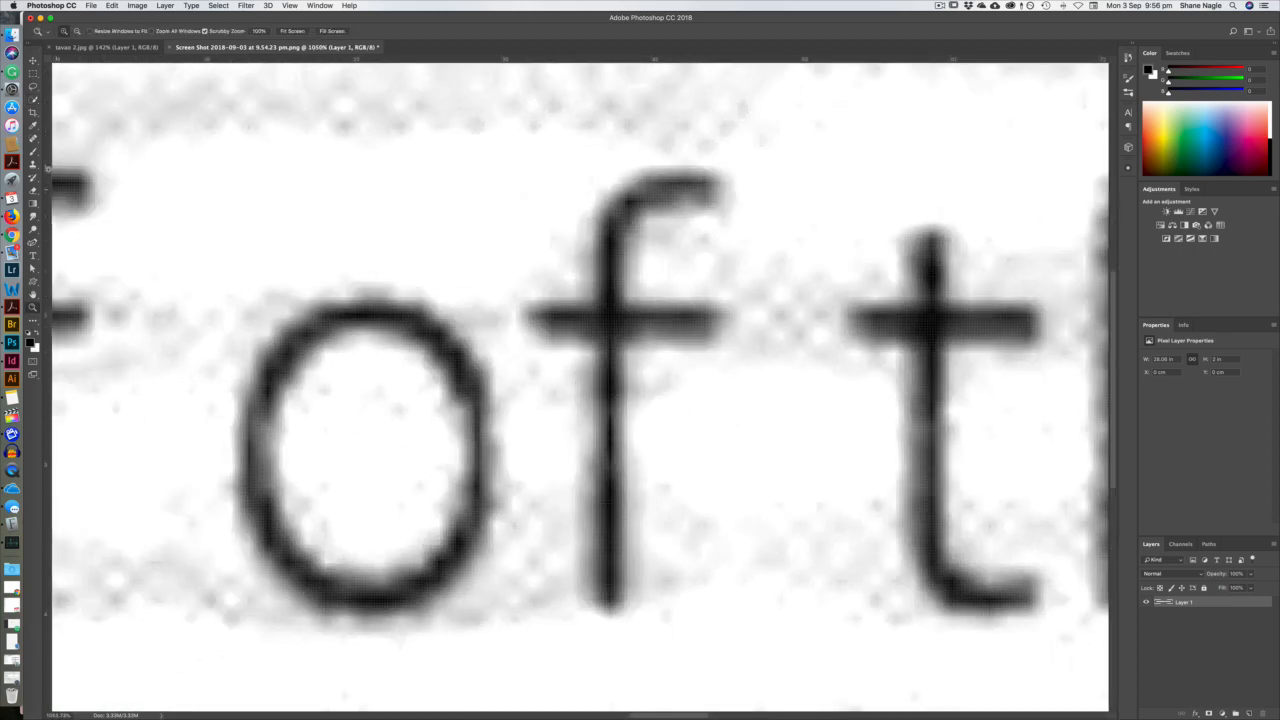
pyautogui.press('w')
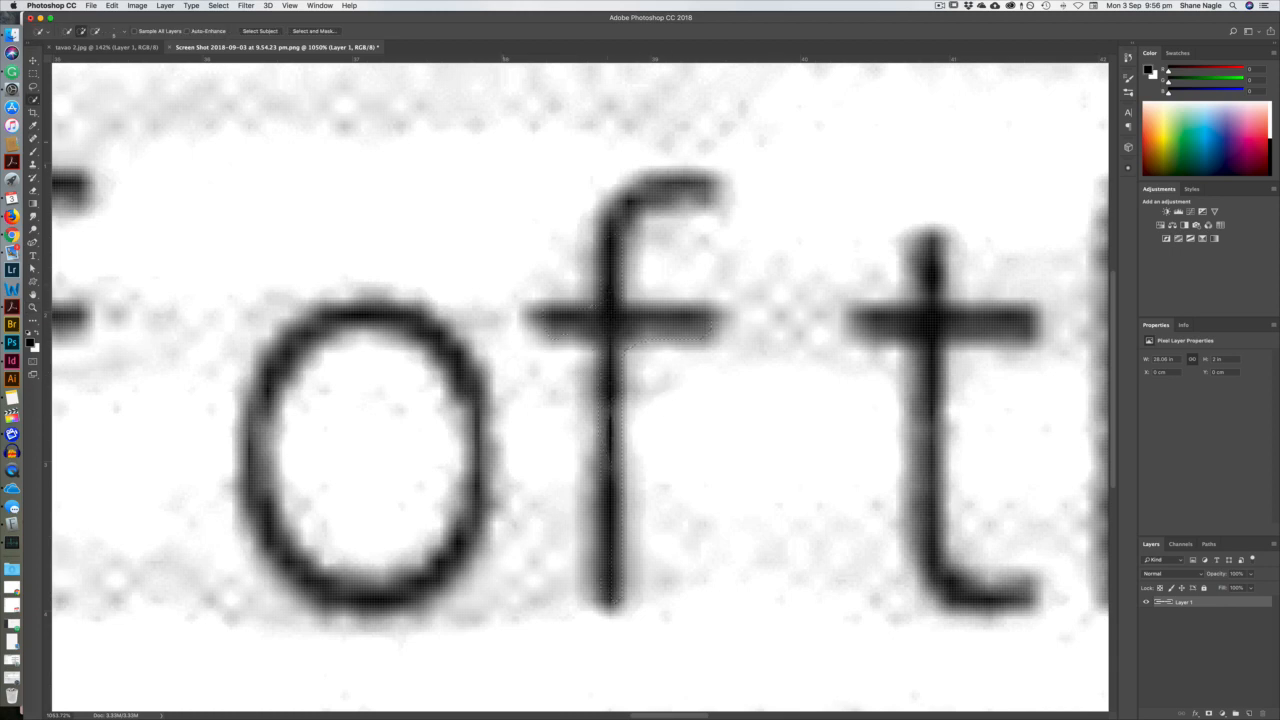
pyautogui.click(212, 6)
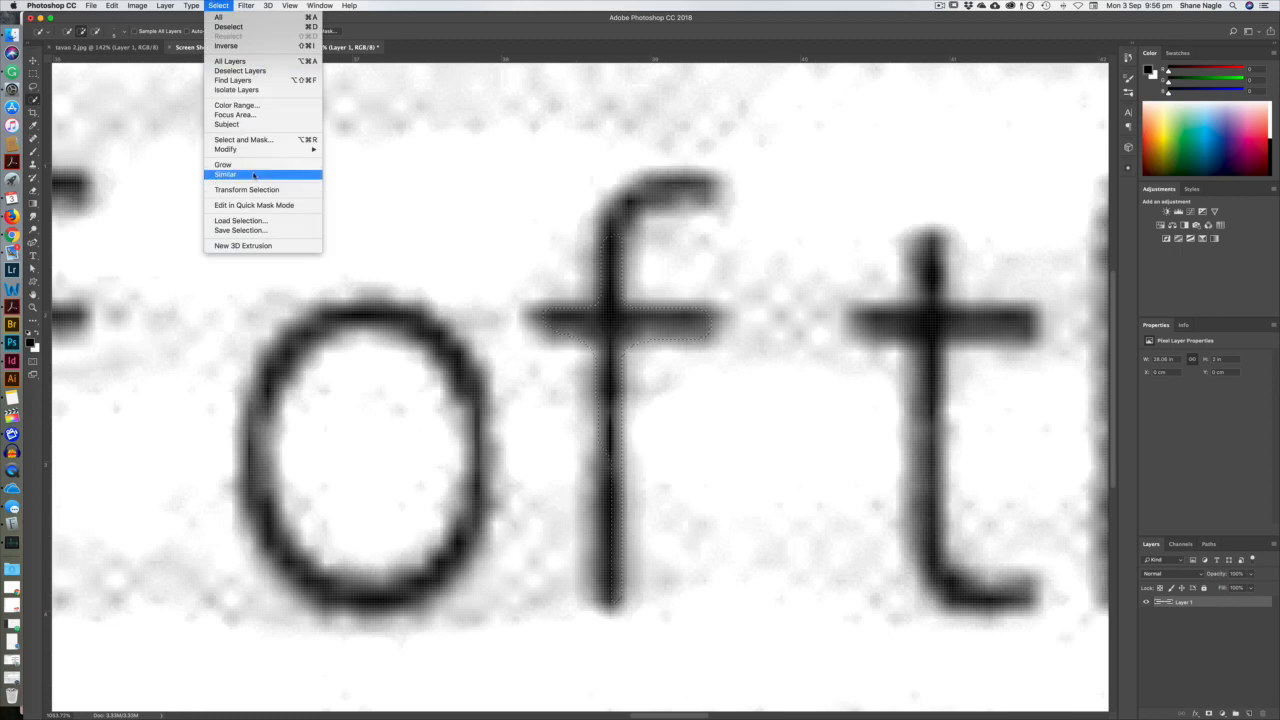
pyautogui.click(292, 174)
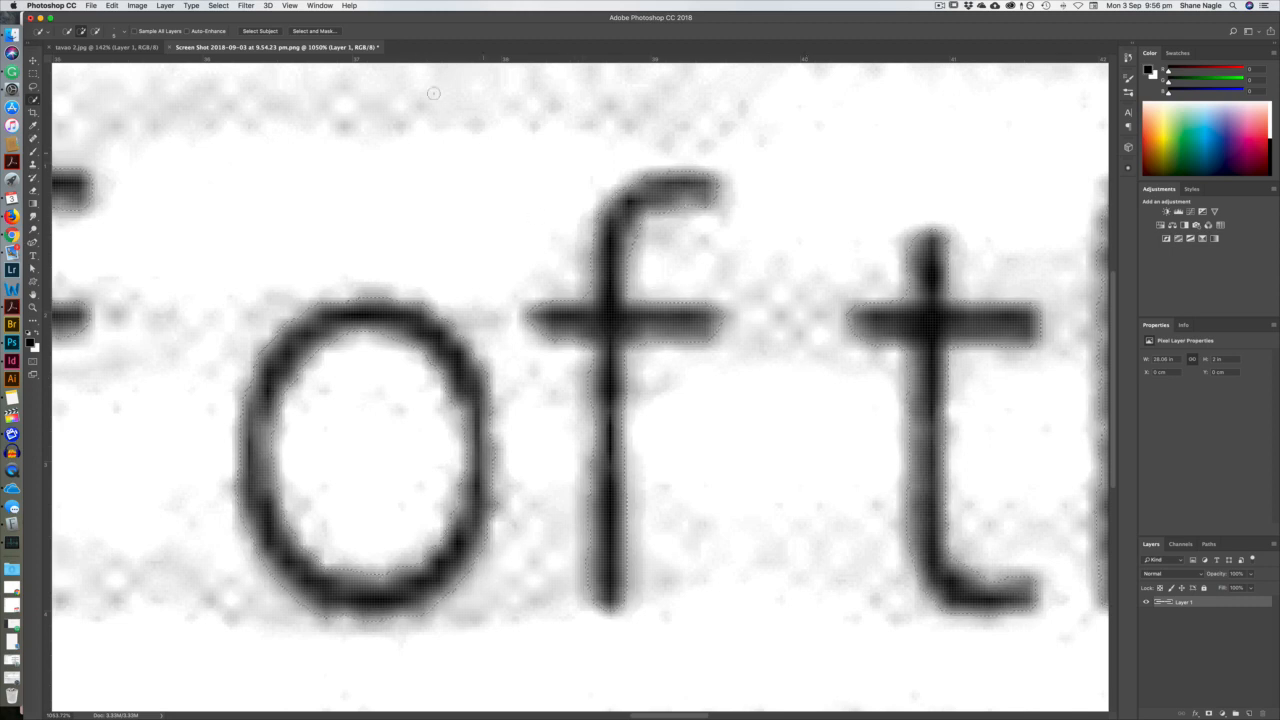
# Invert the selection and delete the background around the letters.
pyautogui.click(212, 5)
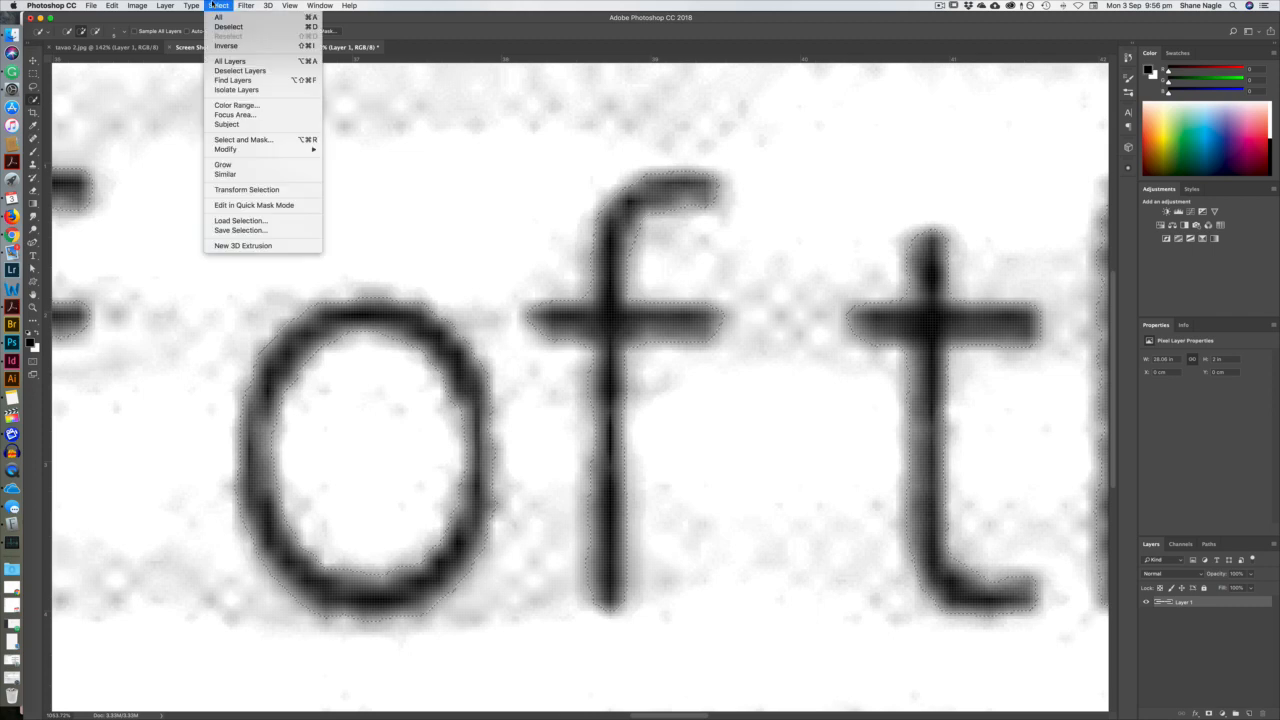
pyautogui.click(226, 47)
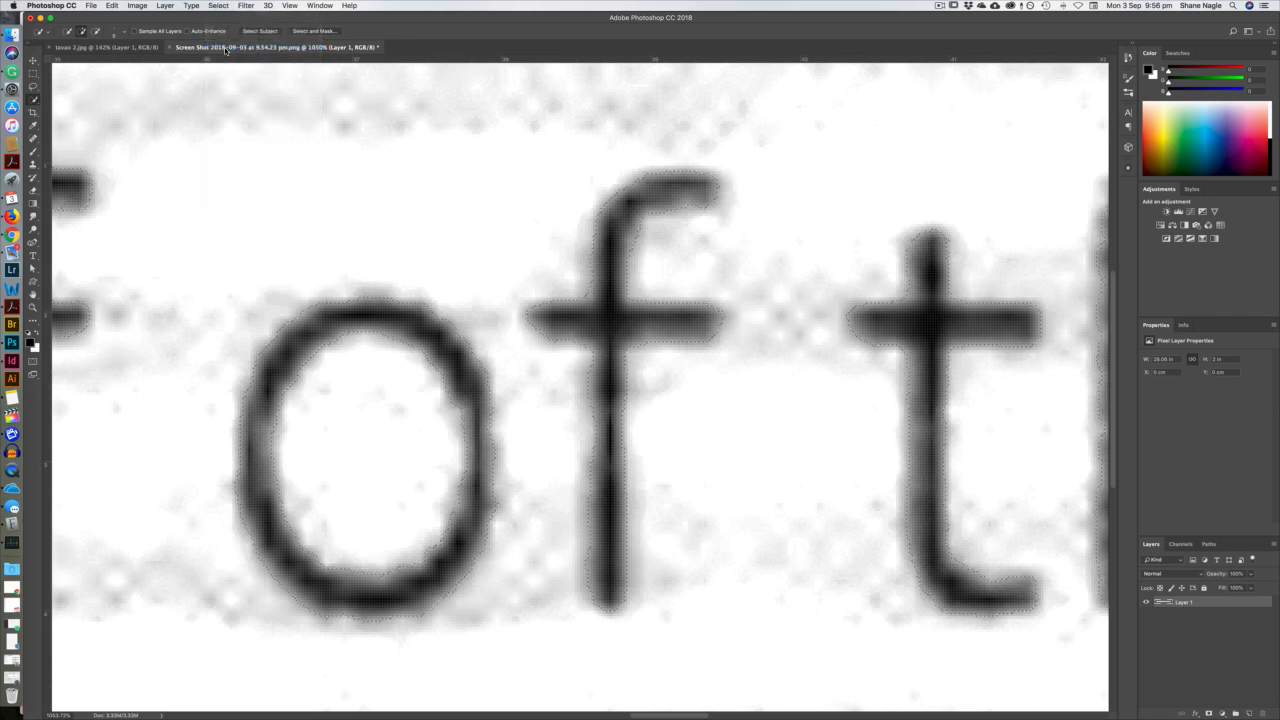
pyautogui.press('Delete')
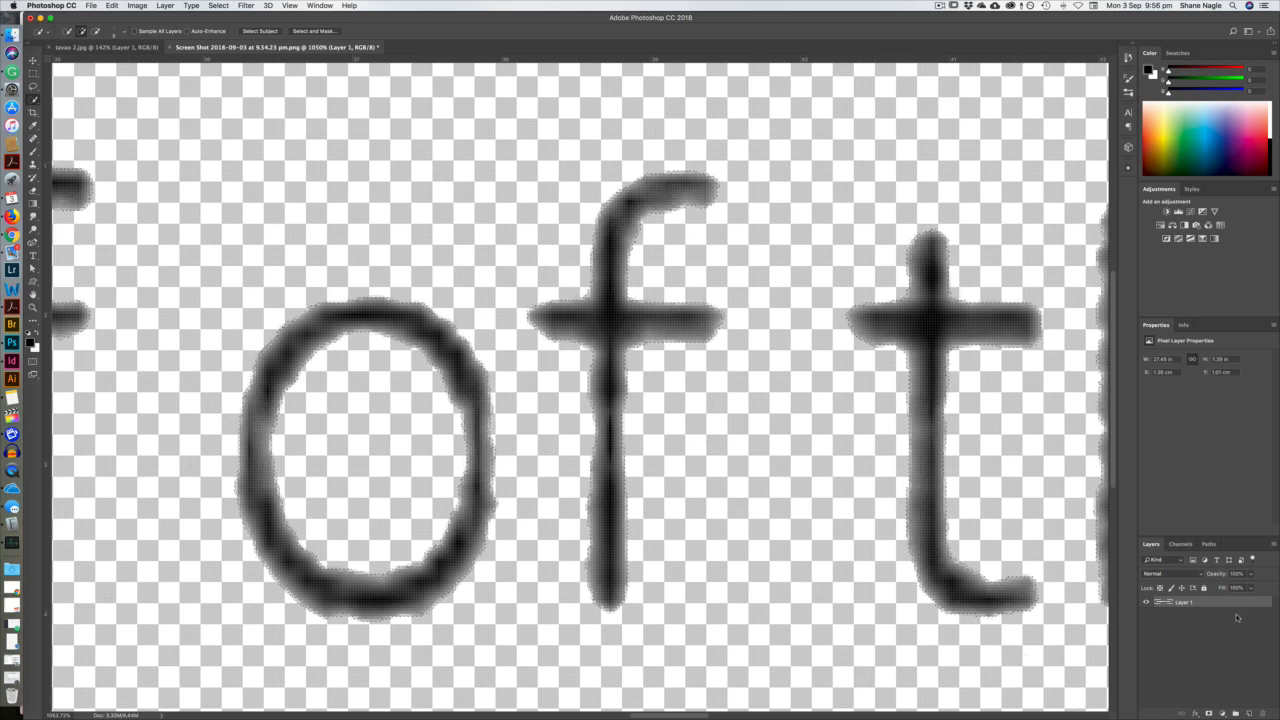
# Add a white-filled layer beneath the lettering layer and clear the pixel and layer selections.
pyautogui.click(1249, 712)
pyautogui.moveTo(1221, 604); pyautogui.dragTo(1221, 624)
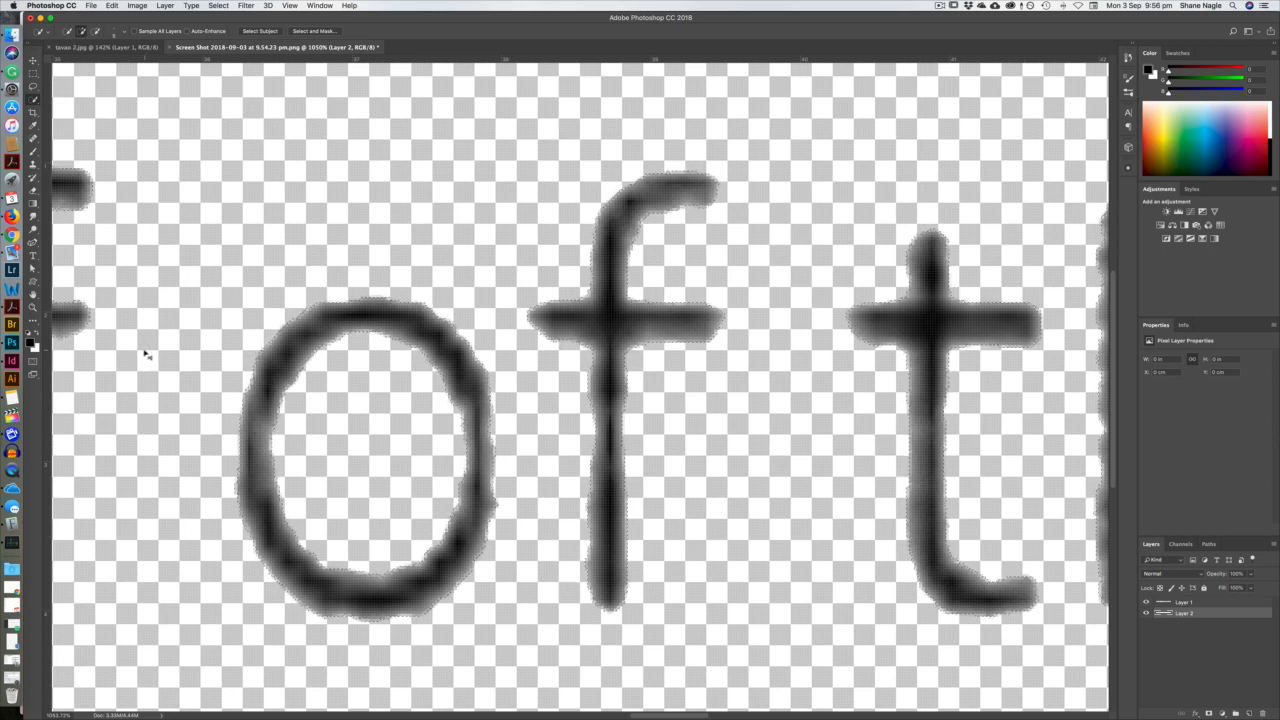
pyautogui.press('super+d')
pyautogui.press('super+BackSpace')
pyautogui.press('super+0')
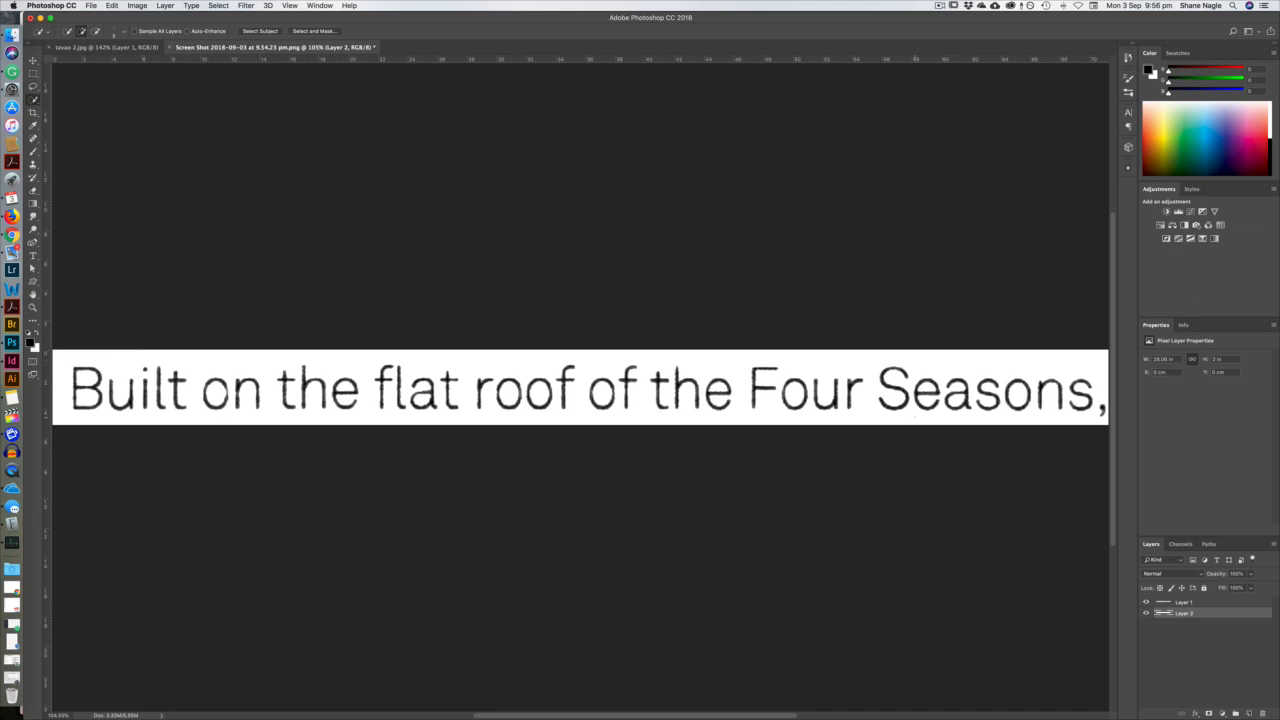
pyautogui.click(1163, 604)
pyautogui.keyDown('super'); pyautogui.click(1163, 603); pyautogui.keyUp('super')
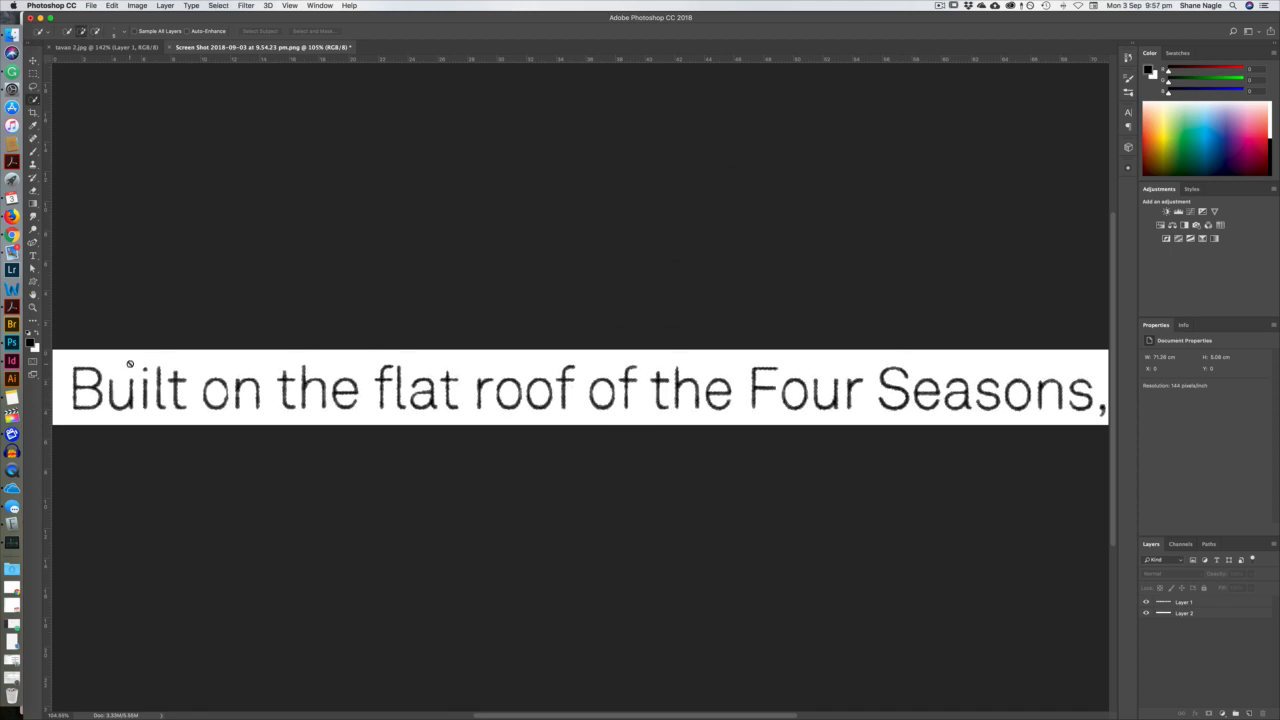
# Compare the cleaned lettering with tavao 2.jpg, and save it as a quality 11 JPEG named Tavao 3.jpg on the Desktop.
pyautogui.click(119, 48)
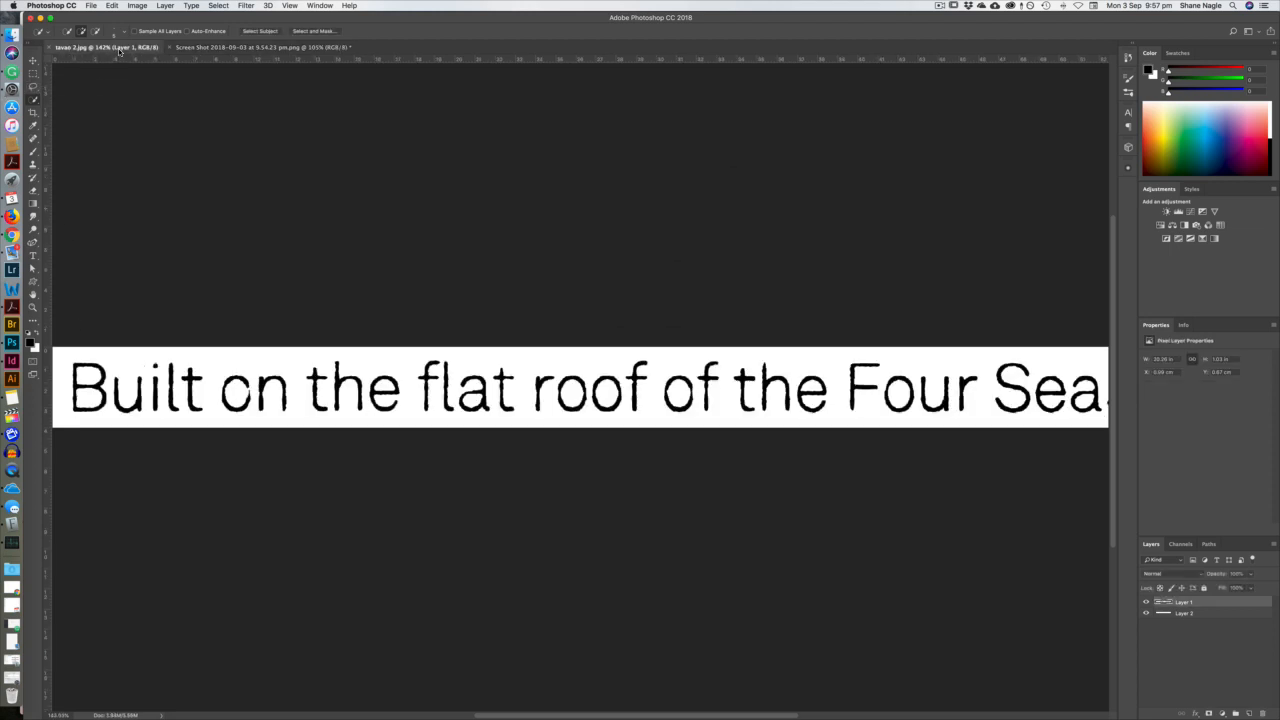
pyautogui.click(230, 48)
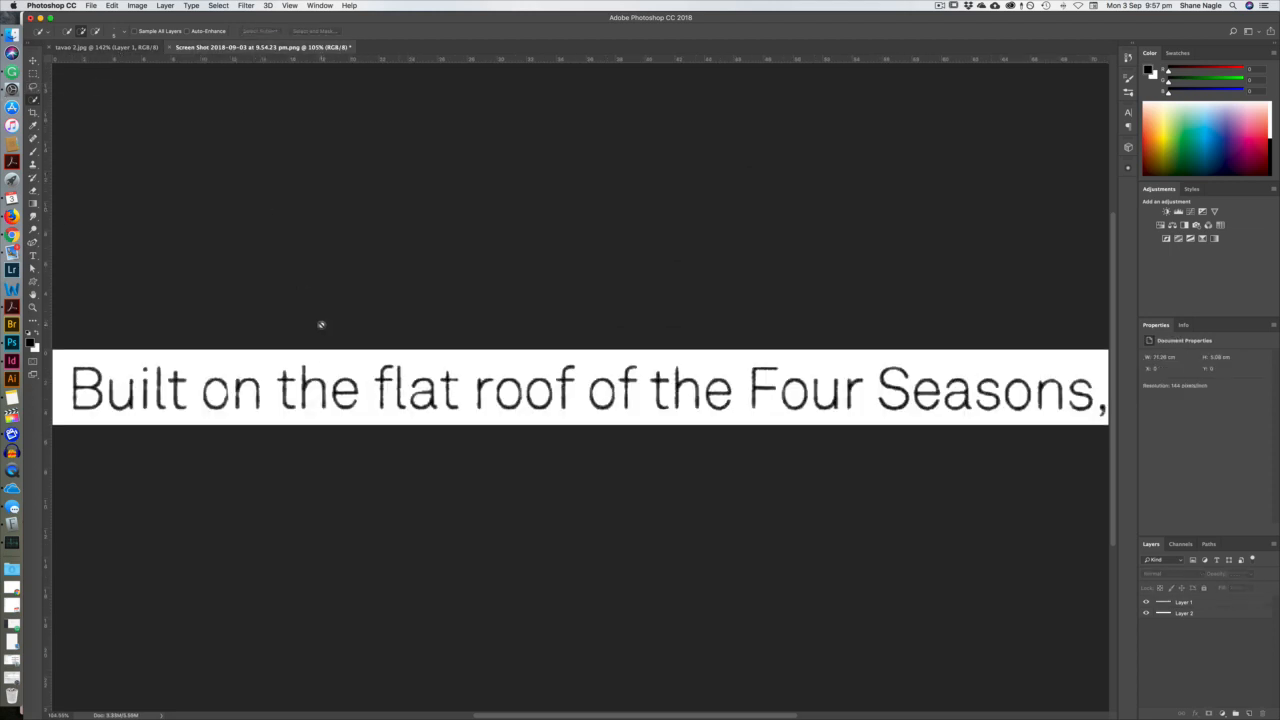
pyautogui.press('super+shift+s')
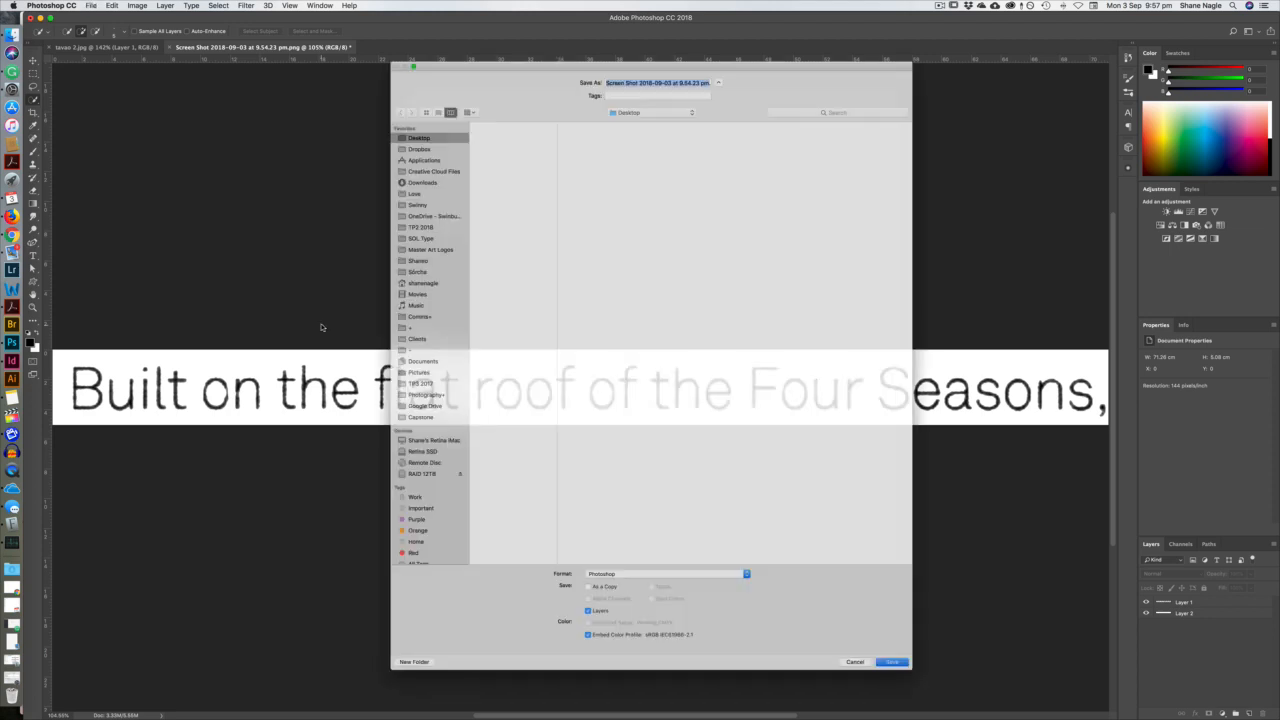
pyautogui.write('Tavao 3.psd')
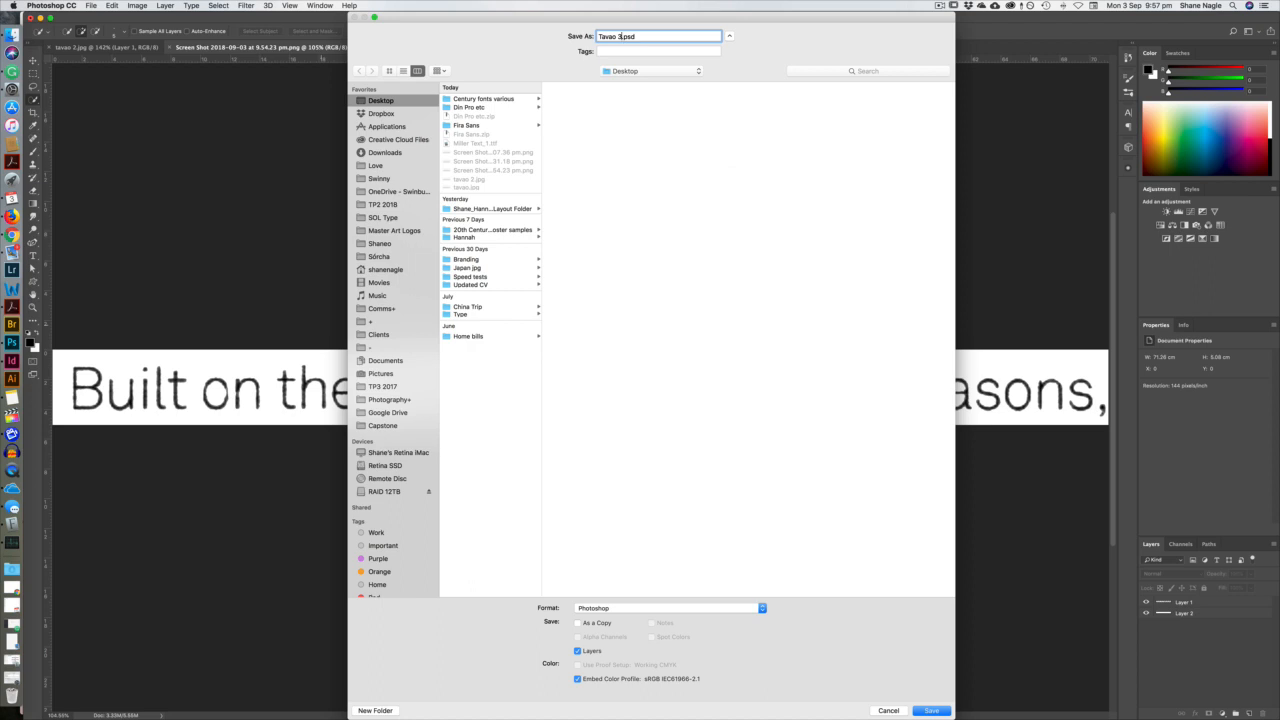
pyautogui.click(762, 609)
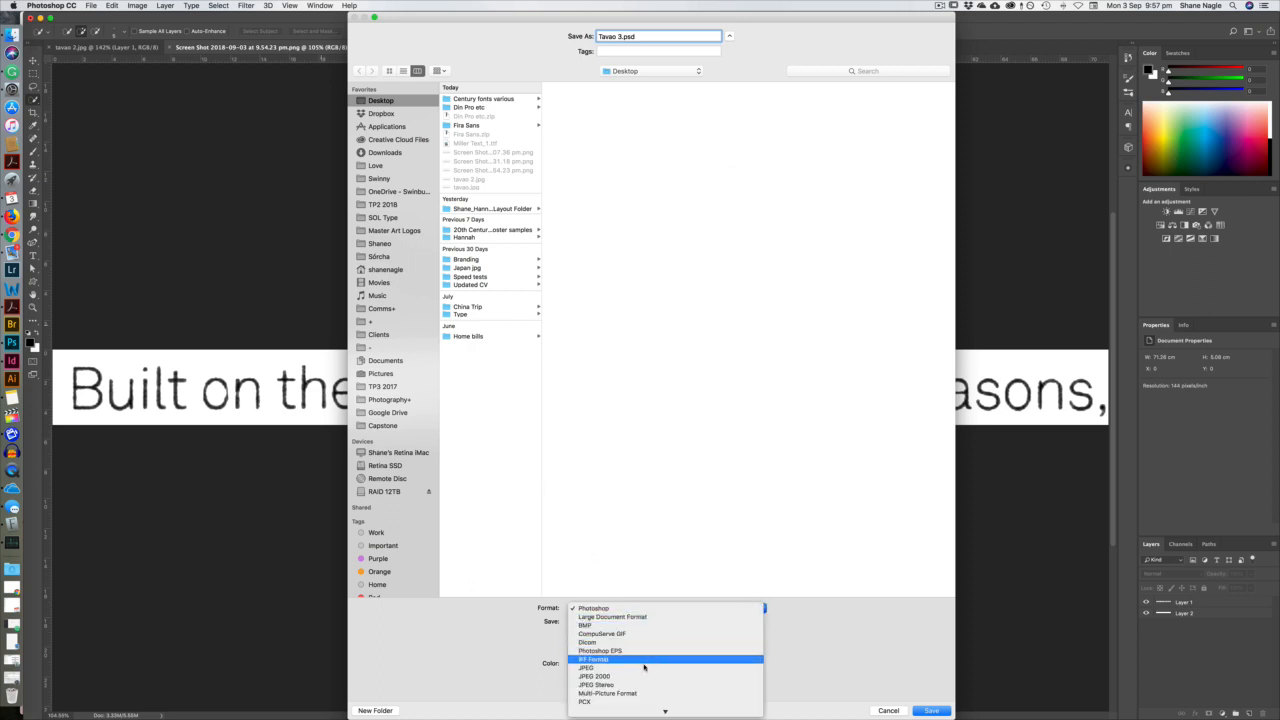
pyautogui.click(700, 657)
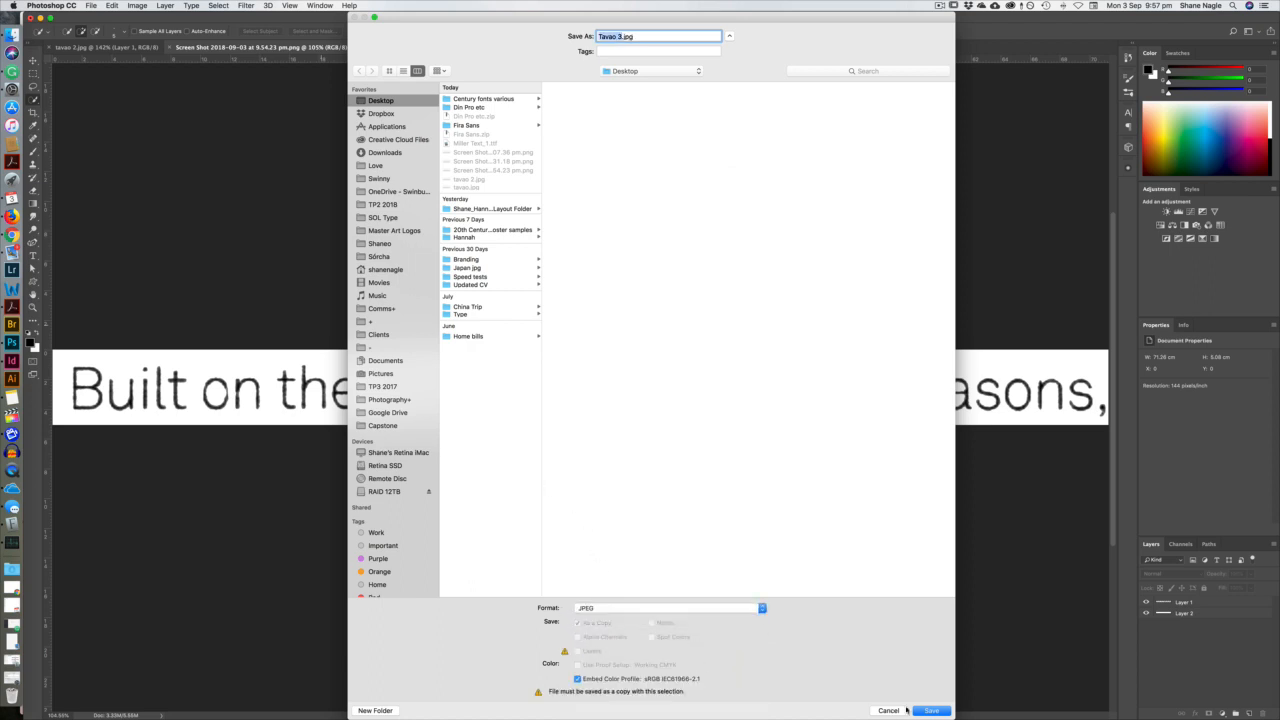
pyautogui.click(930, 710)
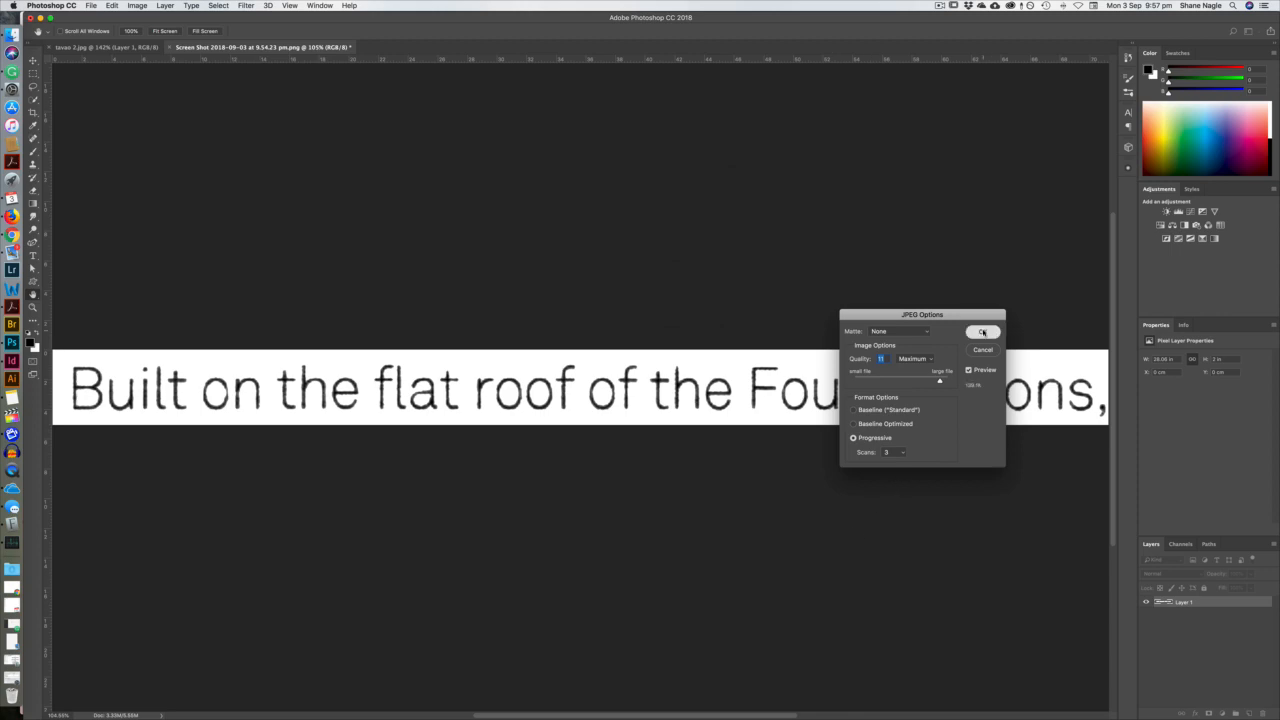
pyautogui.click(982, 332)
# Switch to the WhatTheFont page in Chrome and upload Tavao 3.jpg from the Desktop.
pyautogui.press('super+Tab')
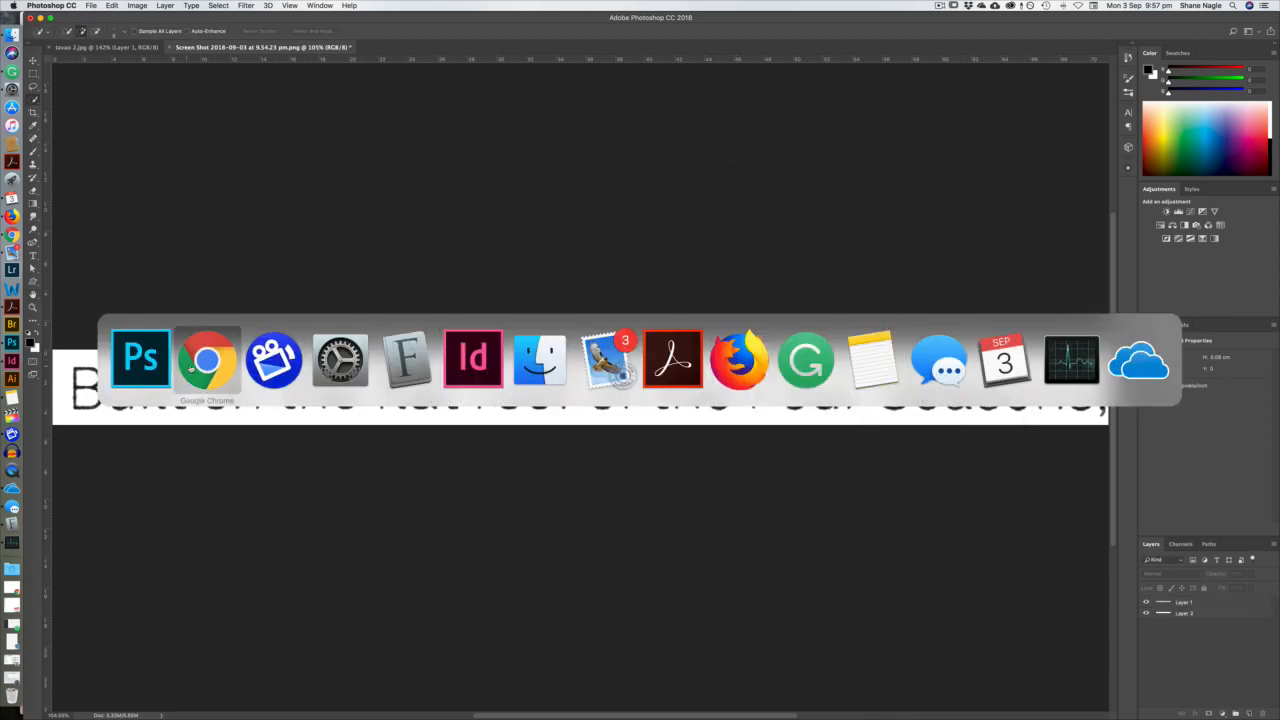
pyautogui.click(197, 366)
pyautogui.click(490, 22)
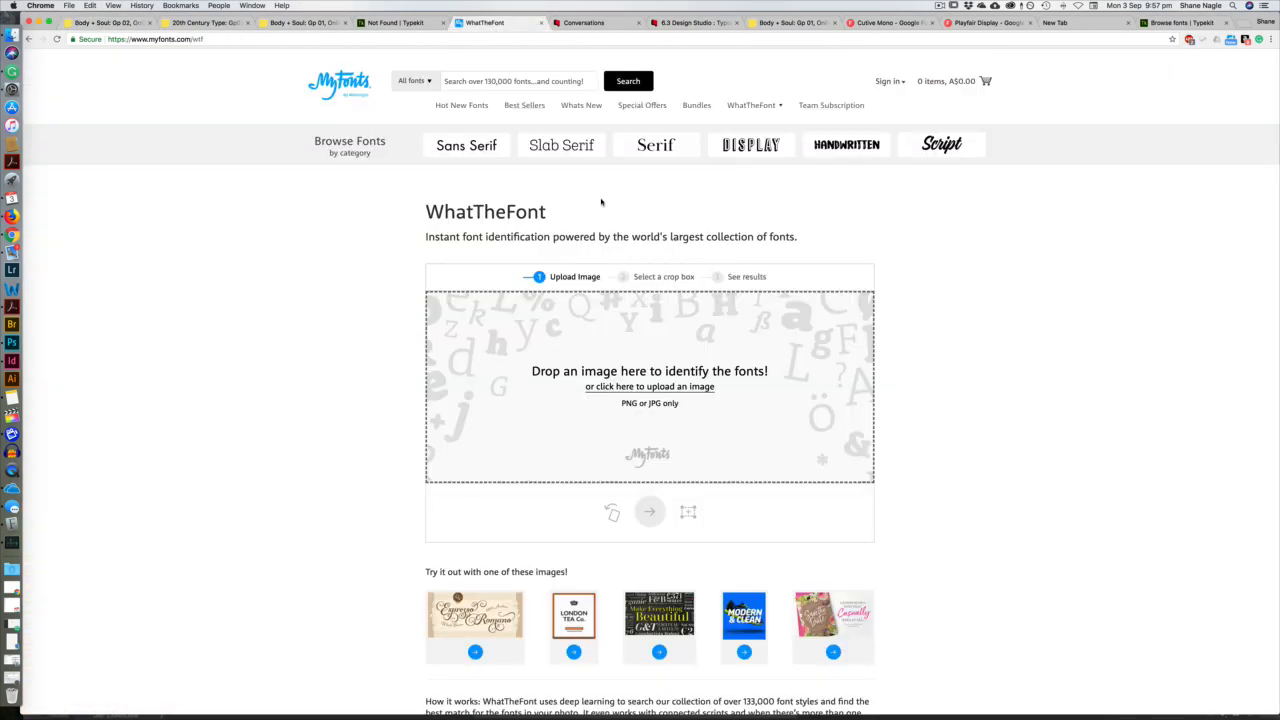
pyautogui.scroll(-3, 760, 440)
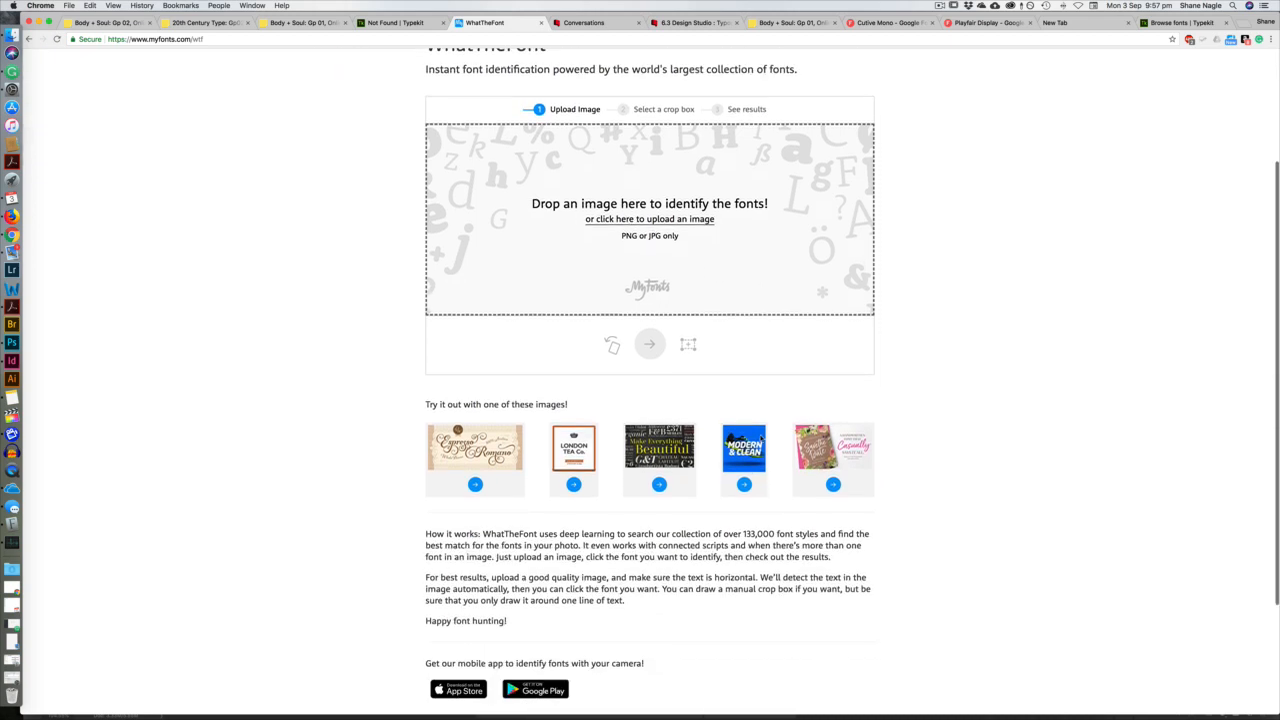
pyautogui.scroll(-2, 850, 525)
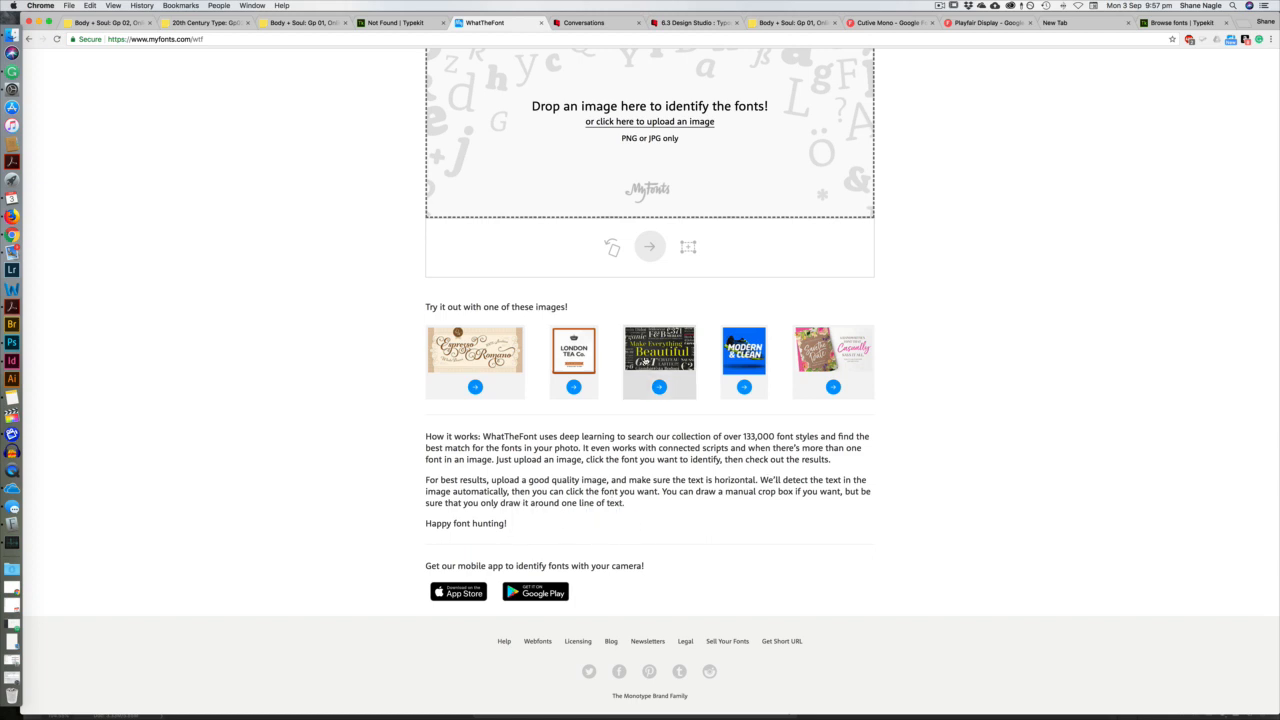
pyautogui.scroll(2, 648, 362)
pyautogui.click(655, 244)
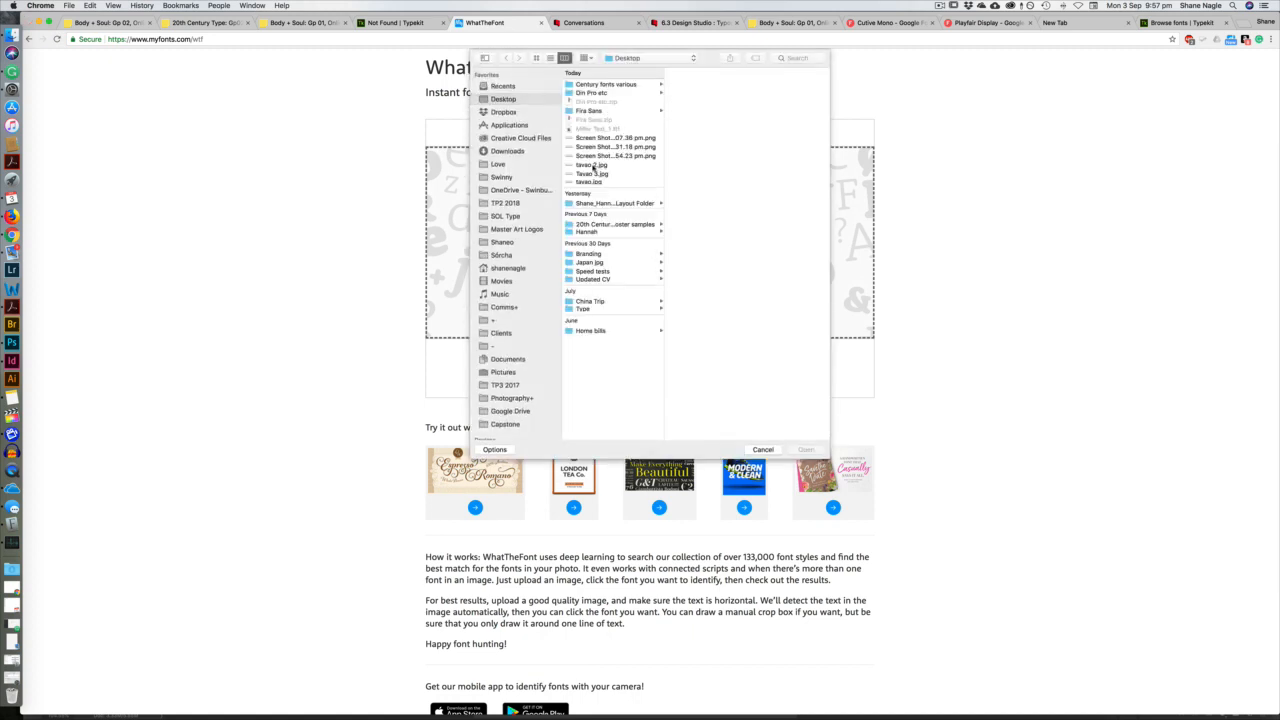
pyautogui.click(593, 174)
pyautogui.click(807, 450)
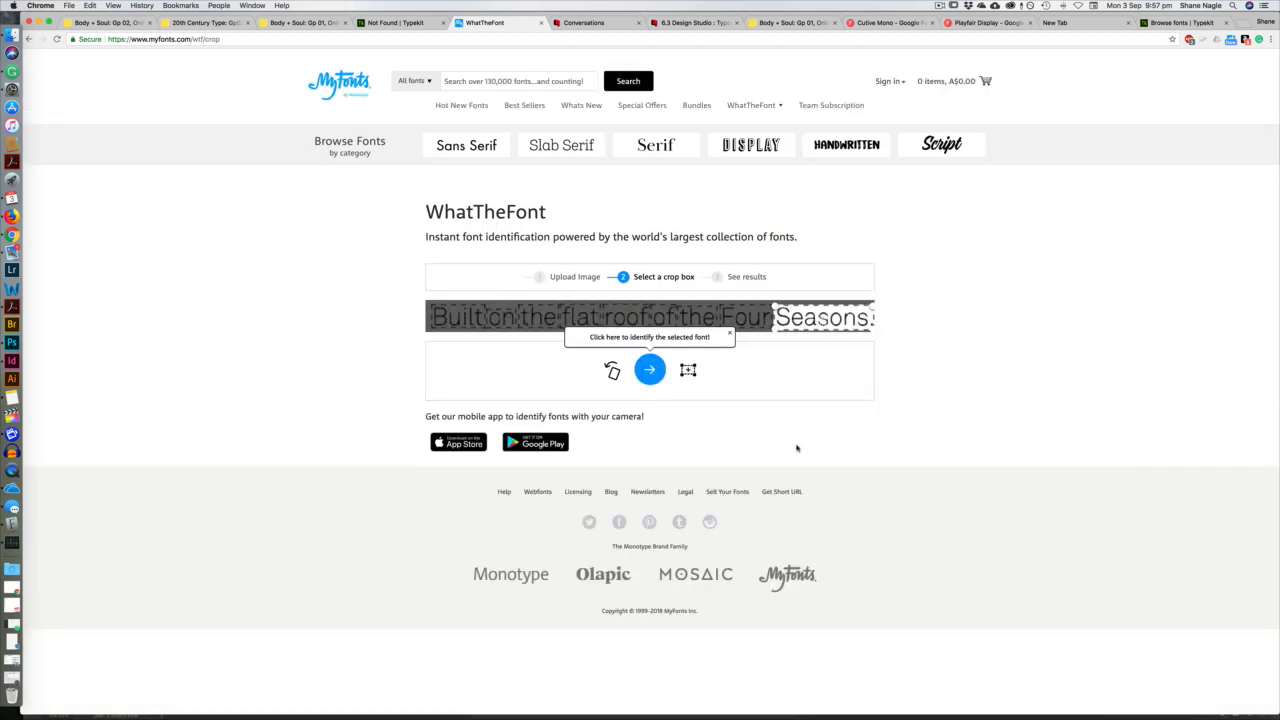
# Extend the crop box from the word "Seasons," over the whole line of text and run the font identification.
pyautogui.moveTo(775, 306); pyautogui.dragTo(425, 300)
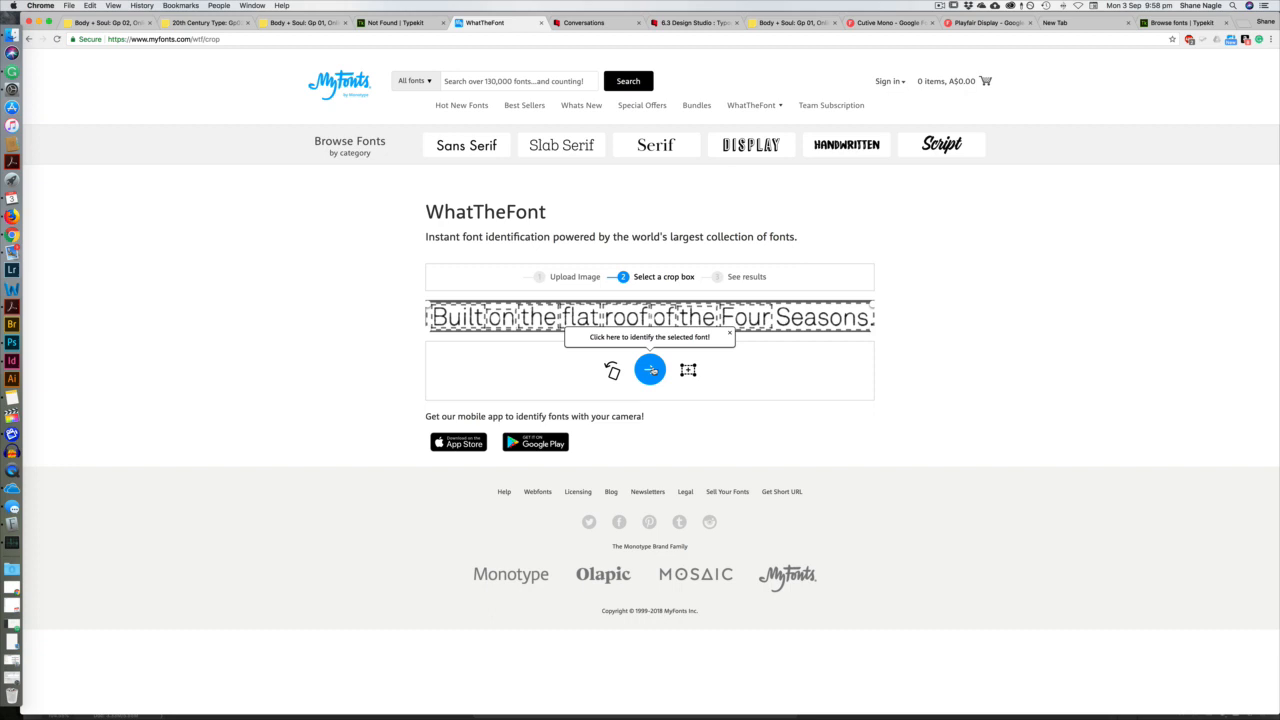
pyautogui.click(650, 370)
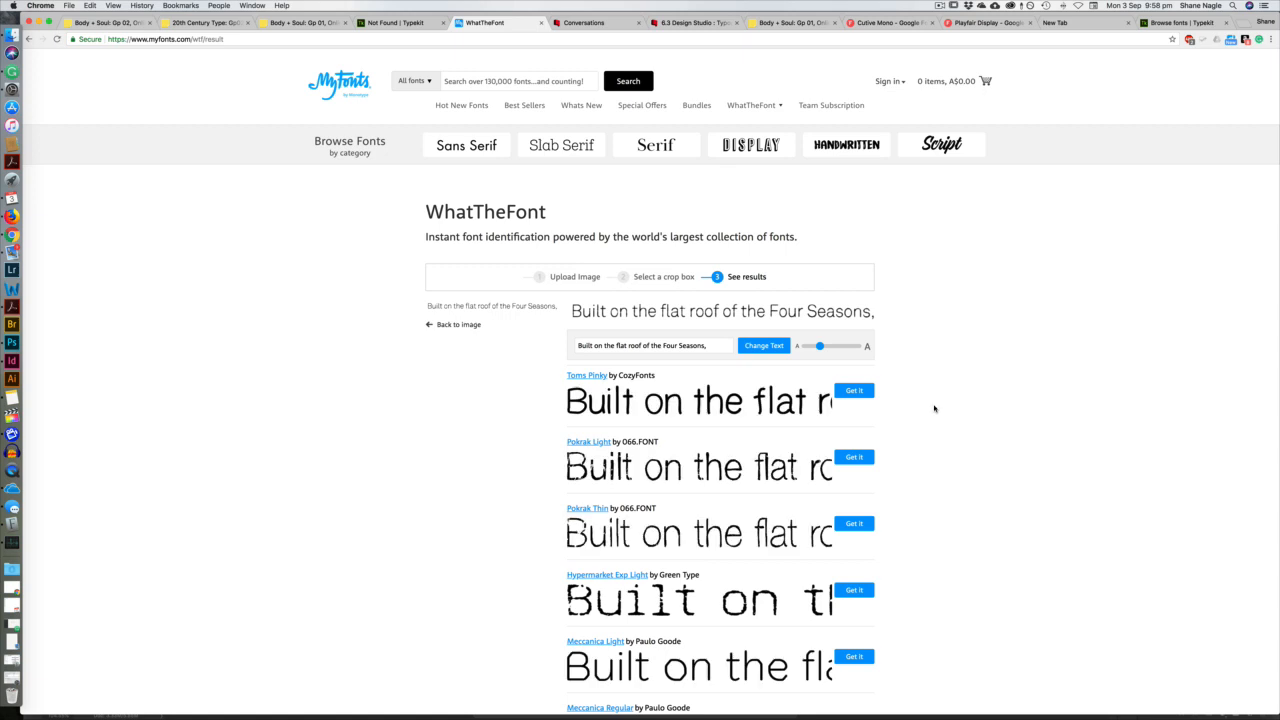
# Enlarge the WhatTheFont results page and examine the suggested fonts' letterforms against the uploaded line of text.
pyautogui.scroll(-5, 935, 408)
pyautogui.scroll(-1, 935, 408)
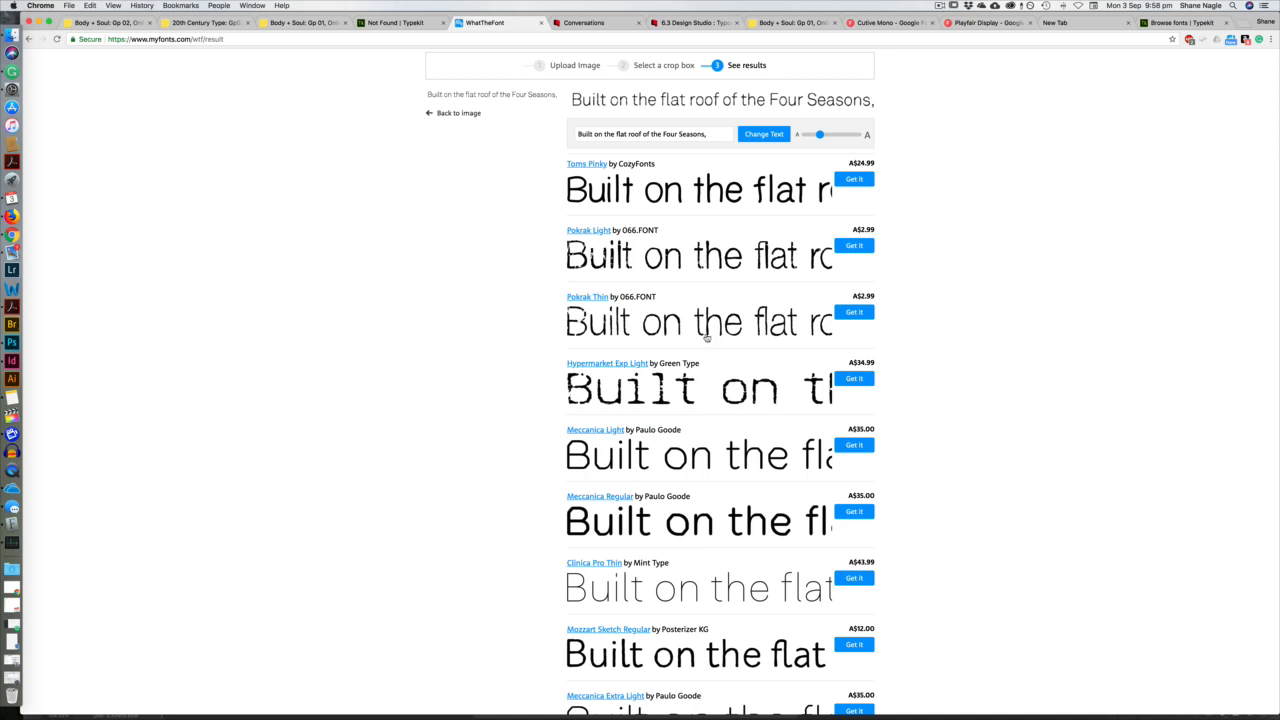
pyautogui.press('super+equal')
pyautogui.press('super+equal')
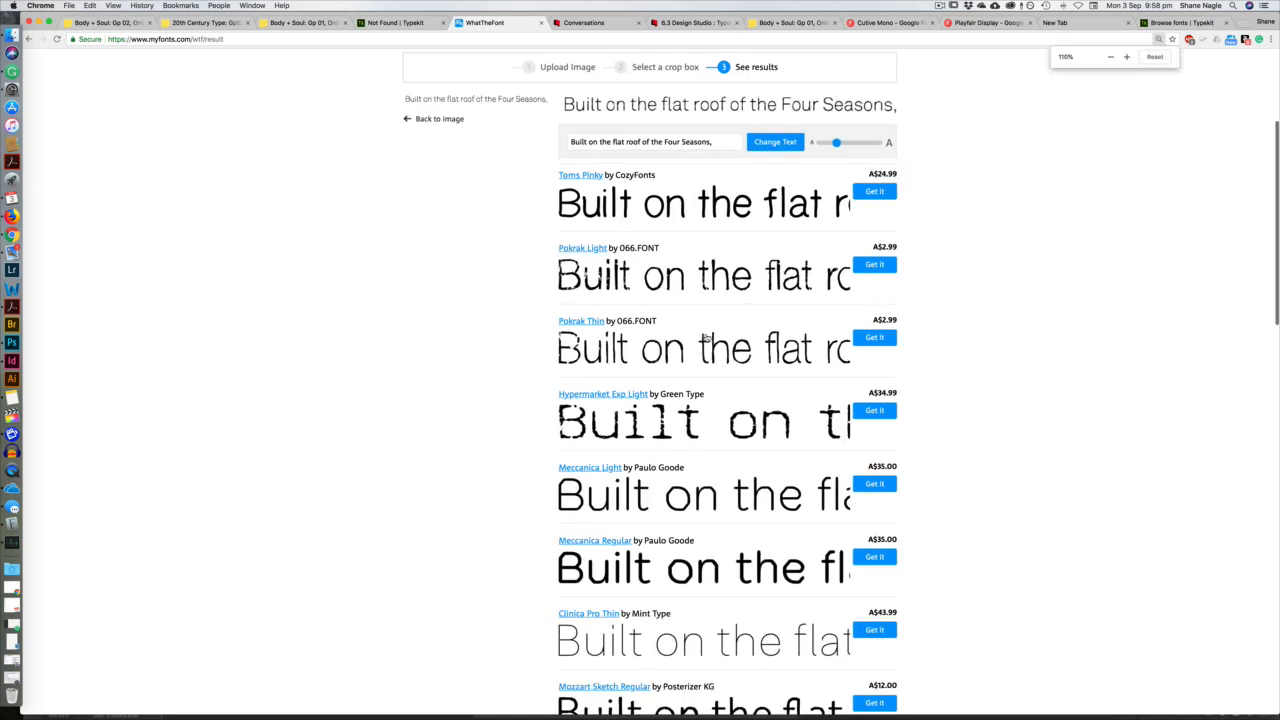
pyautogui.scroll(-6, 715, 376)
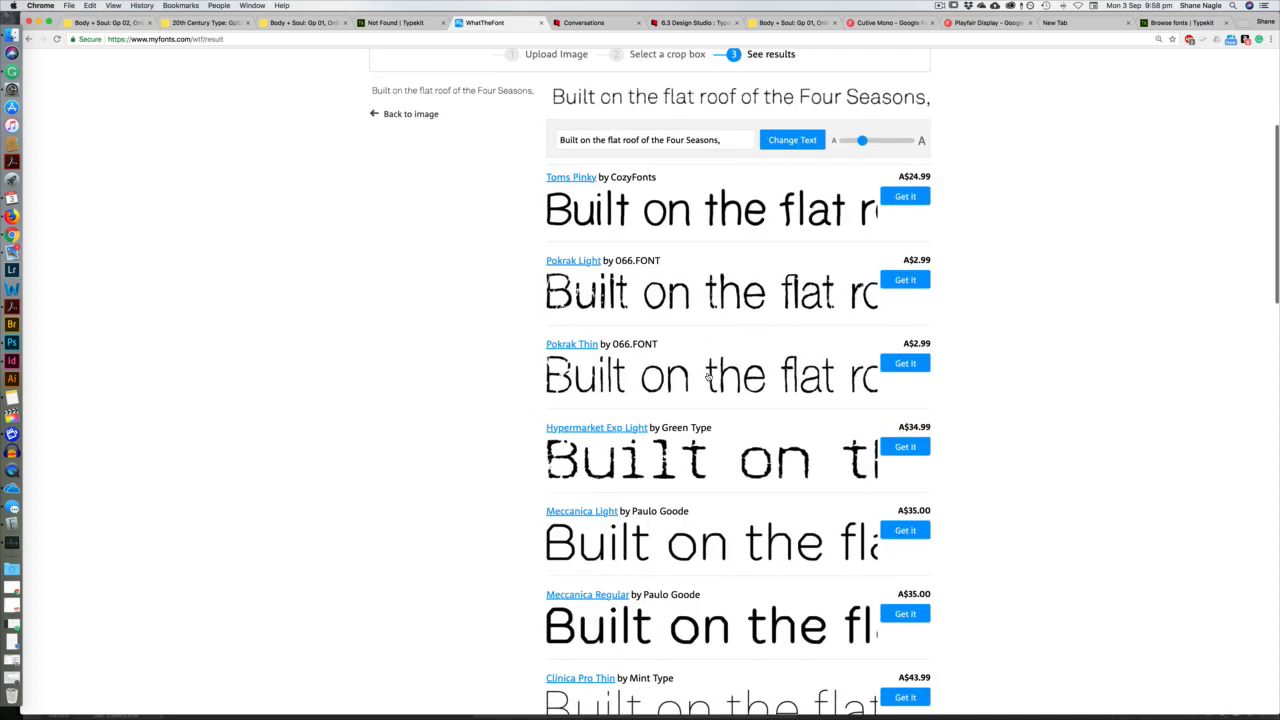
pyautogui.scroll(-2, 723, 400)
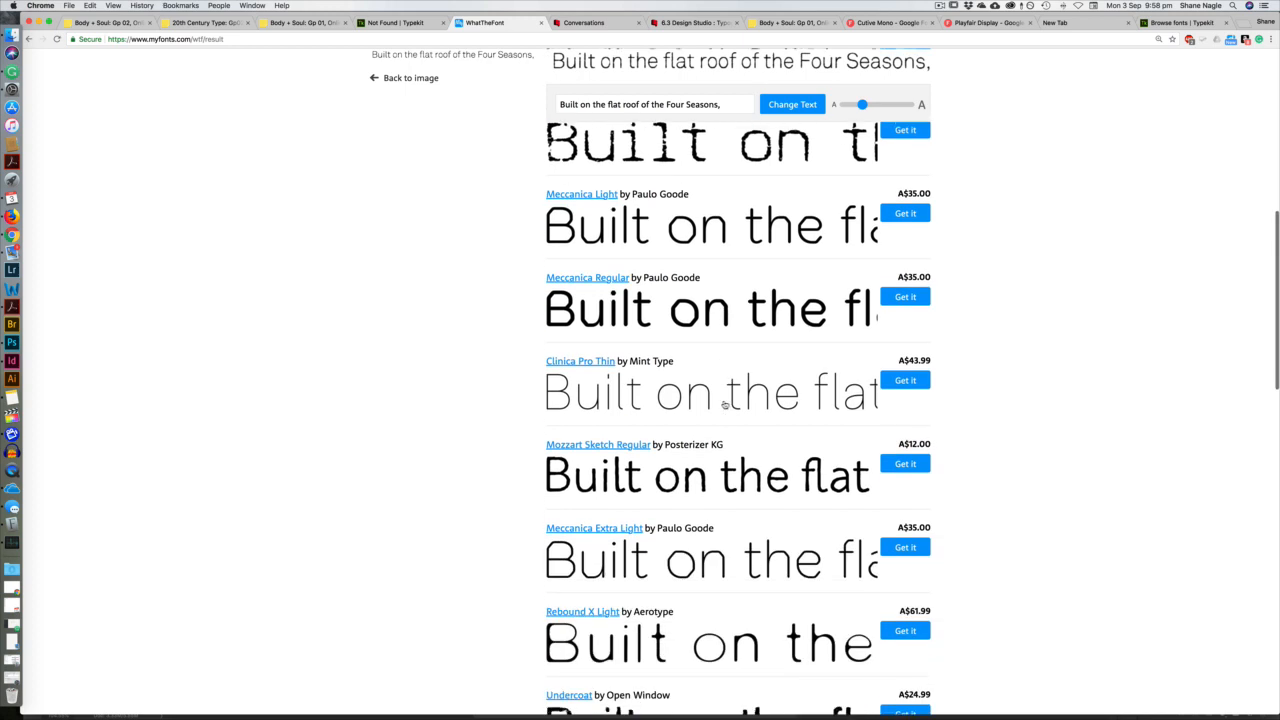
pyautogui.scroll(-2, 731, 394)
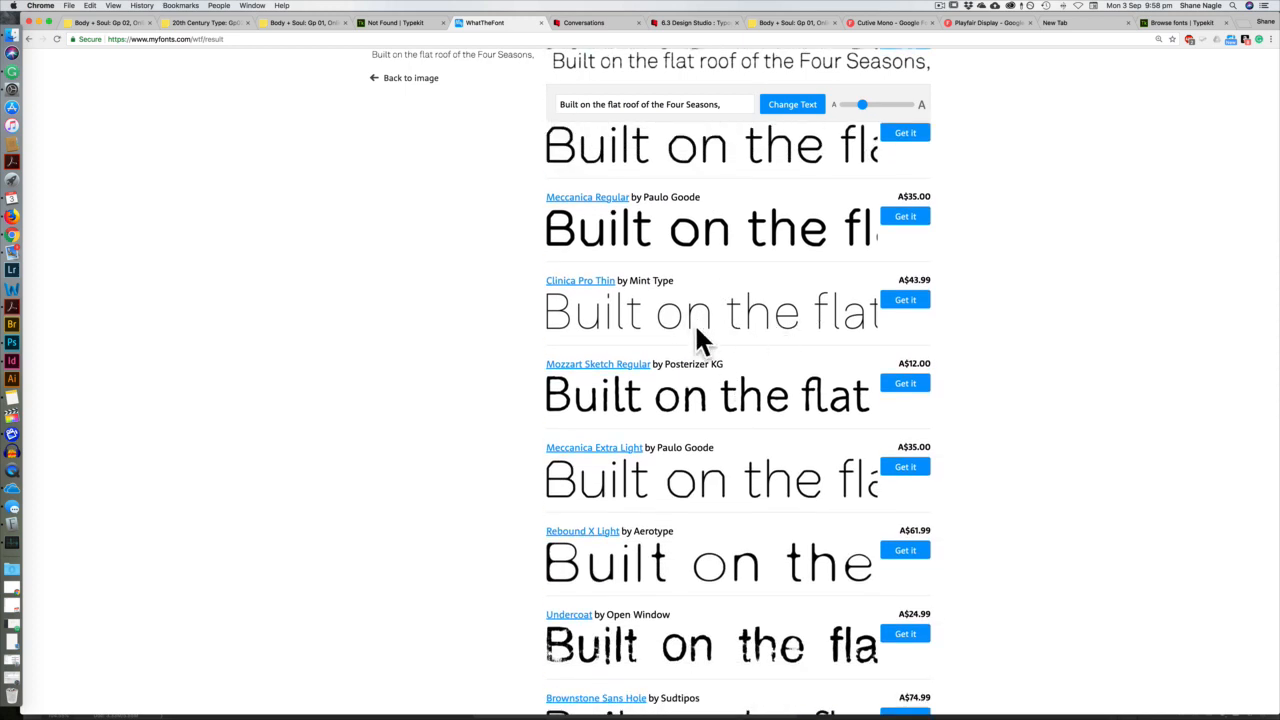
pyautogui.scroll(1, 721, 325)
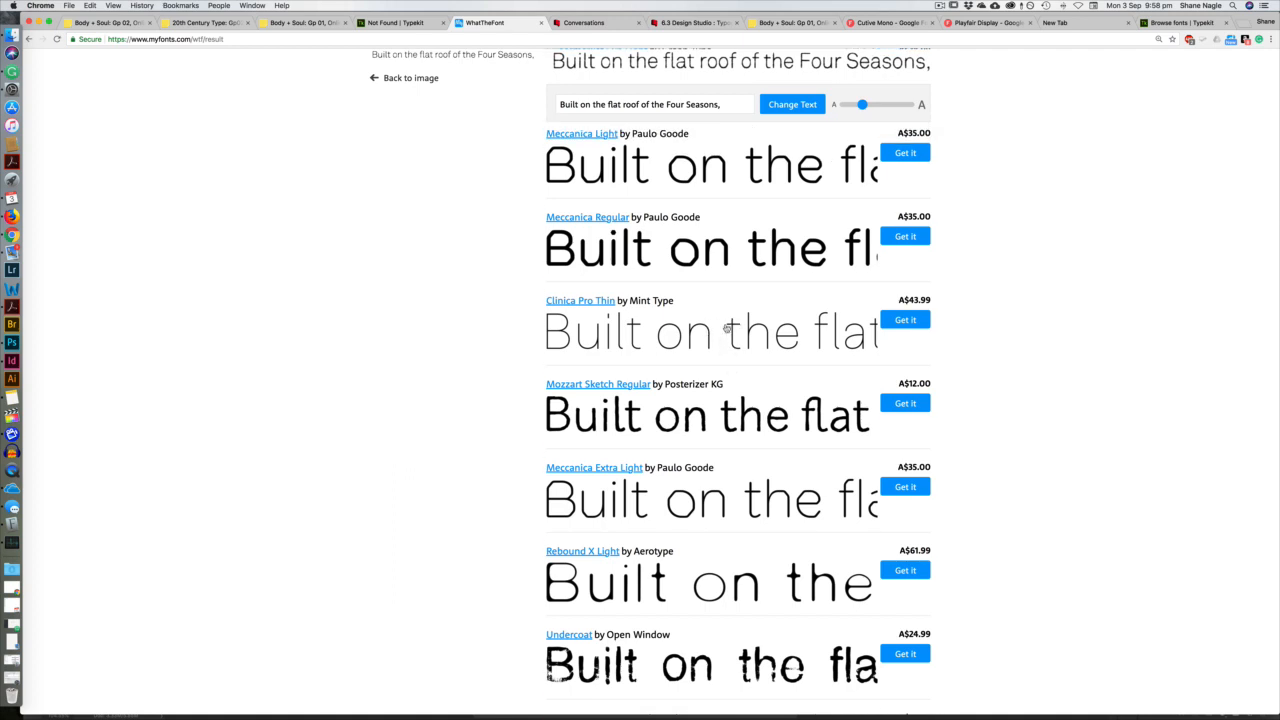
pyautogui.scroll(-5, 734, 358)
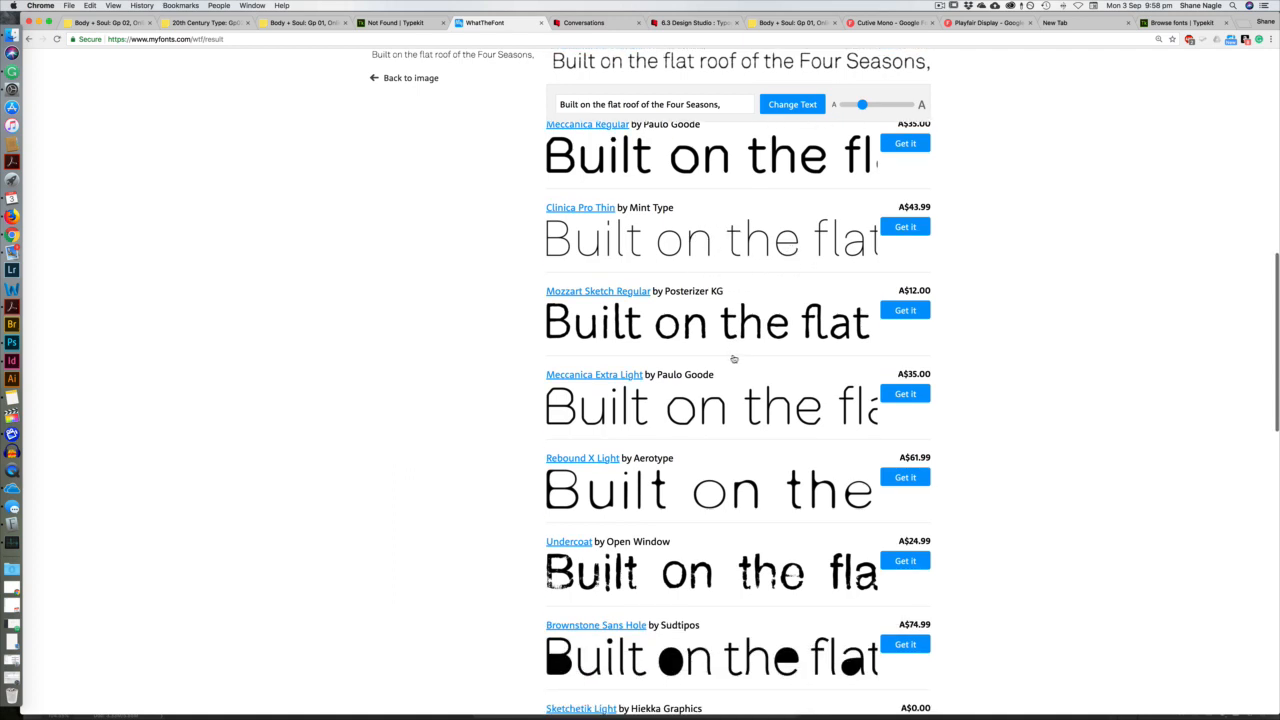
pyautogui.scroll(-8, 733, 357)
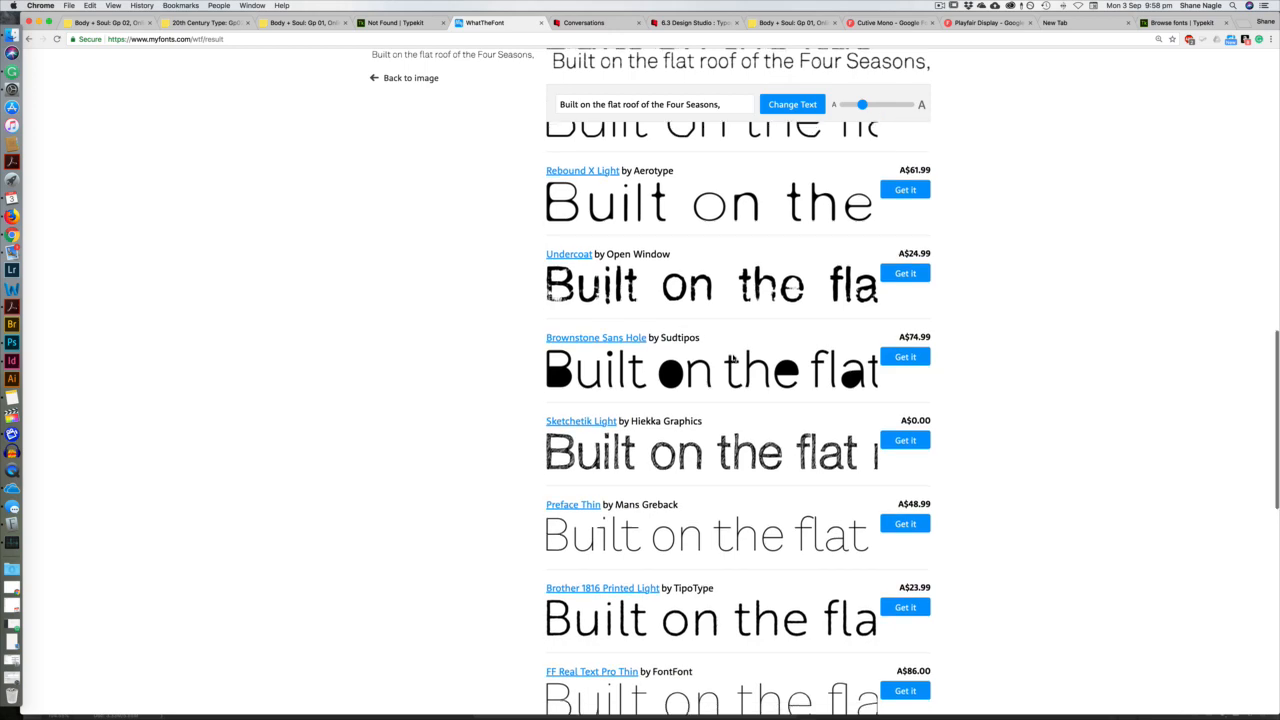
pyautogui.scroll(-7, 733, 357)
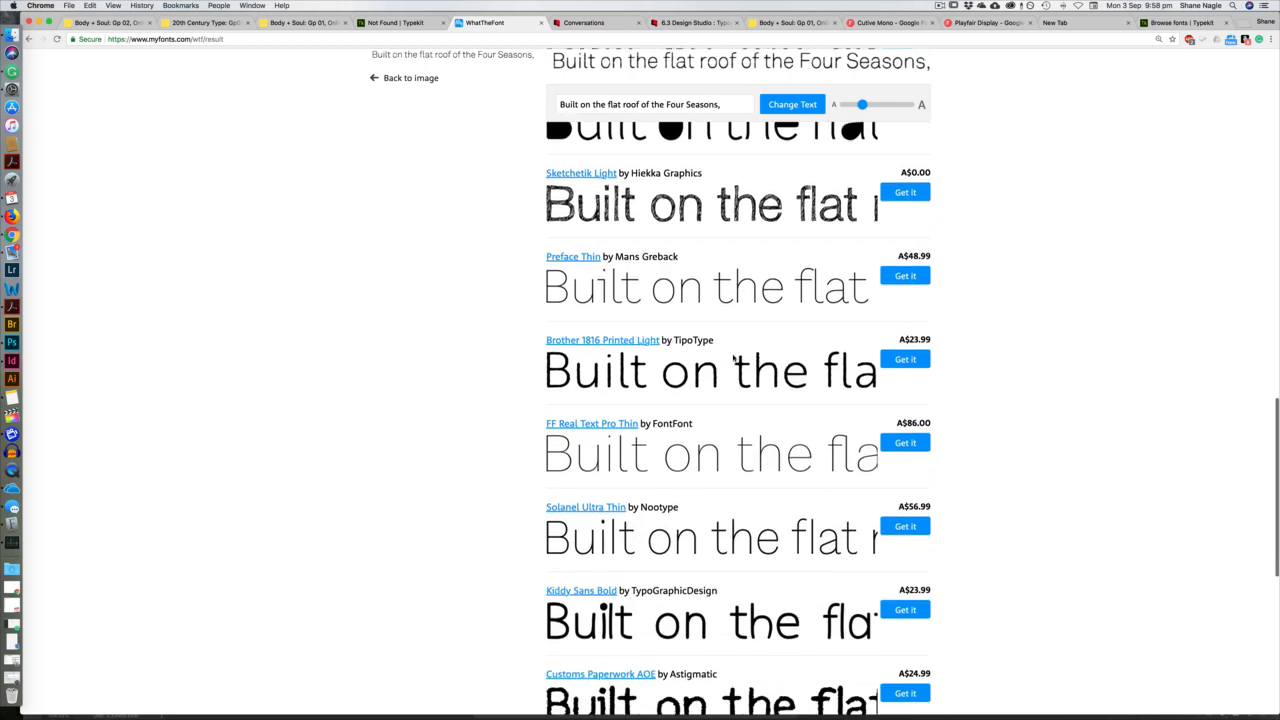
pyautogui.scroll(-3, 733, 358)
pyautogui.scroll(12, 733, 358)
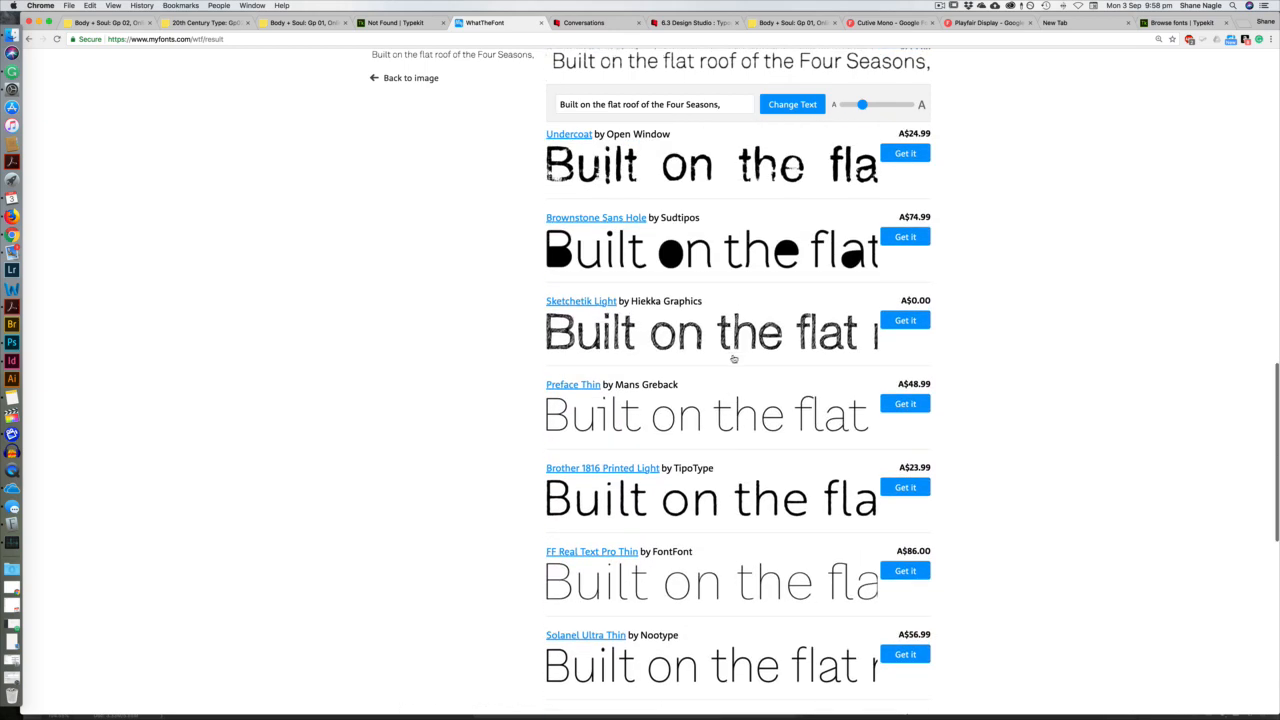
pyautogui.scroll(9, 733, 357)
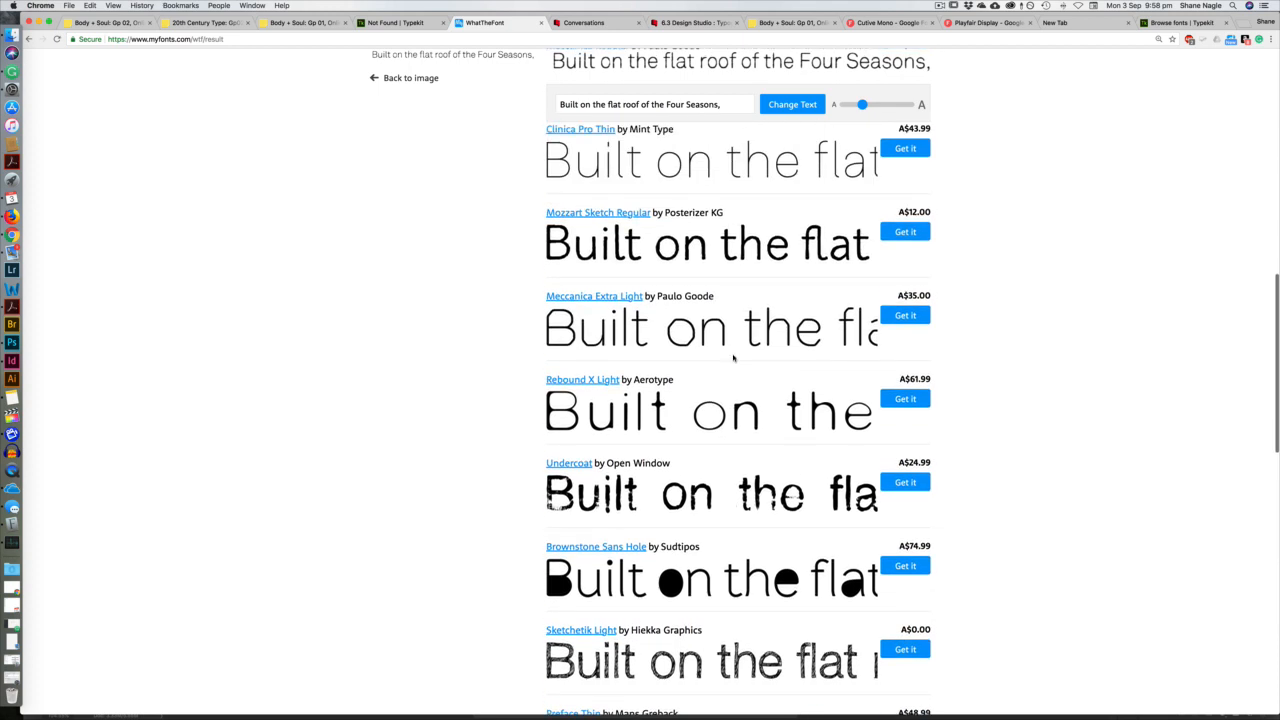
pyautogui.scroll(2, 733, 357)
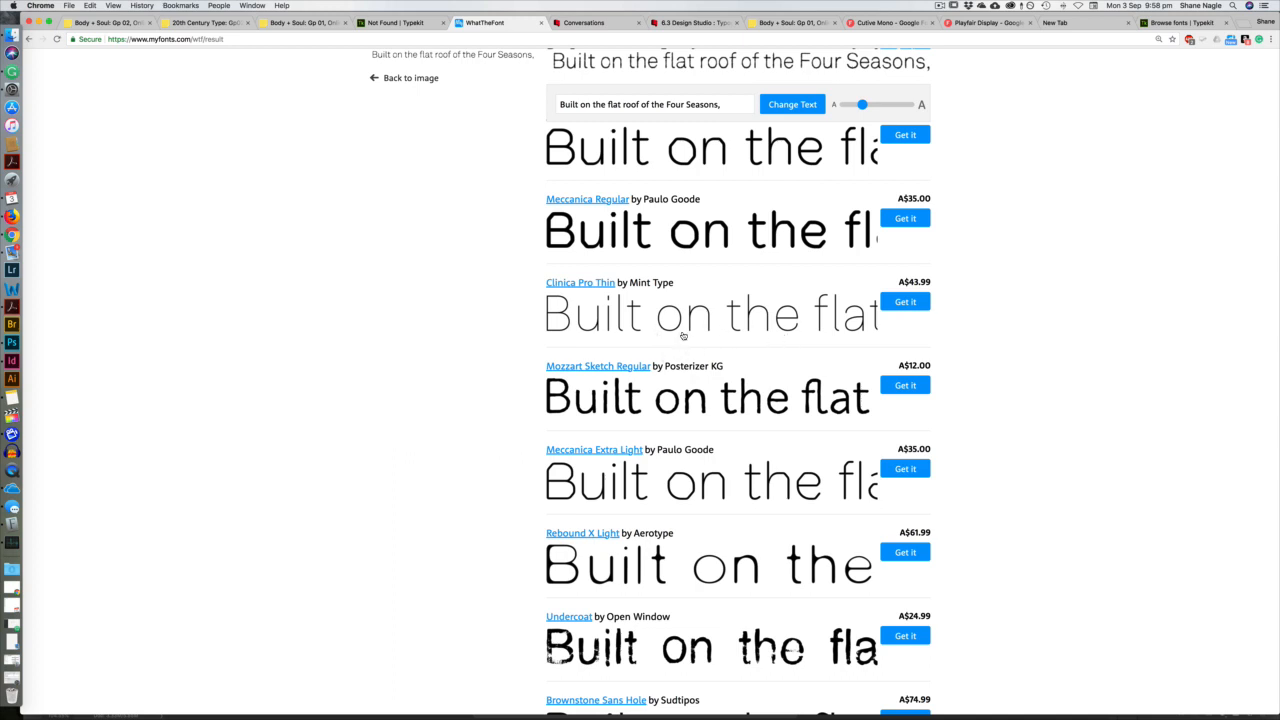
pyautogui.scroll(2, 683, 336)
pyautogui.scroll(10, 683, 336)
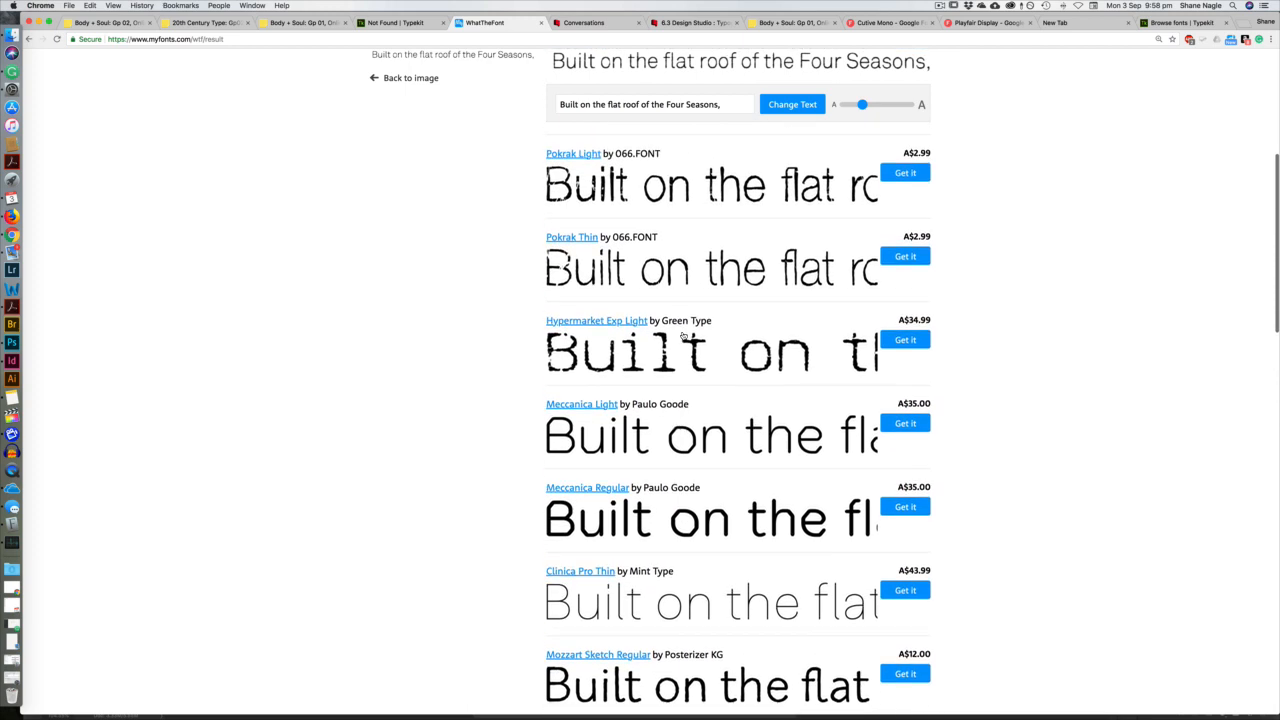
pyautogui.scroll(2, 683, 336)
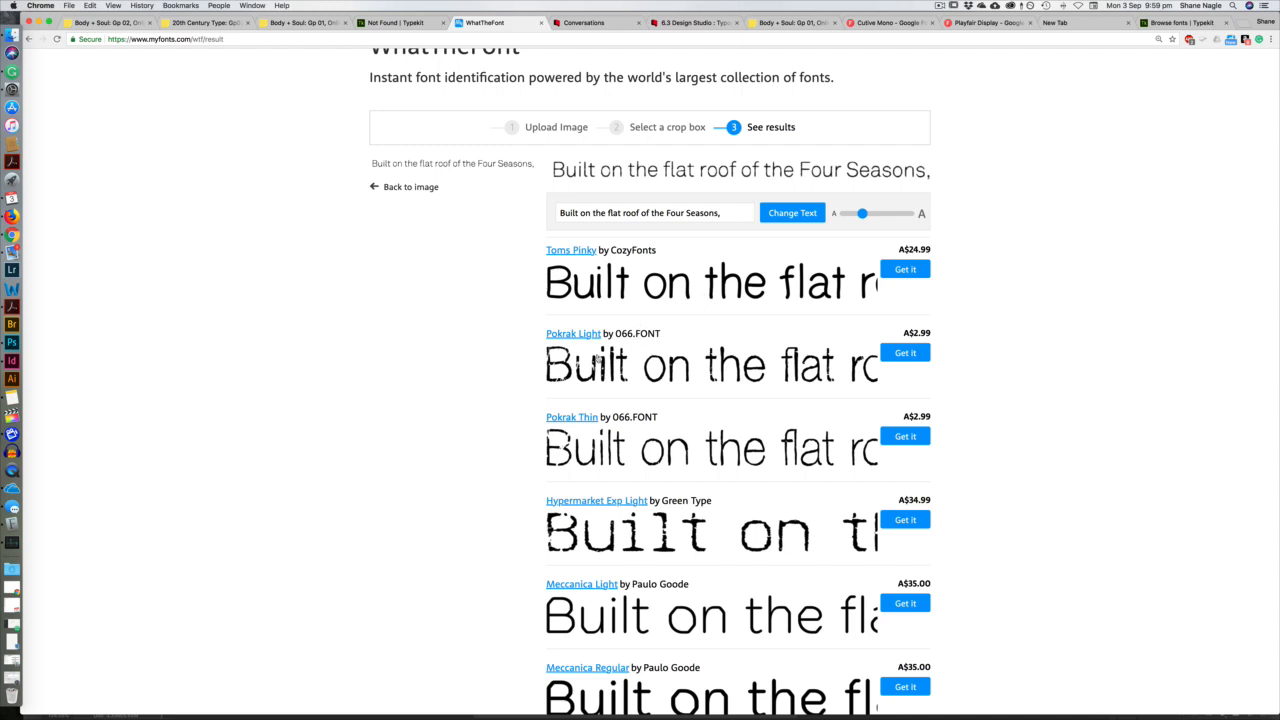
pyautogui.scroll(-6, 594, 392)
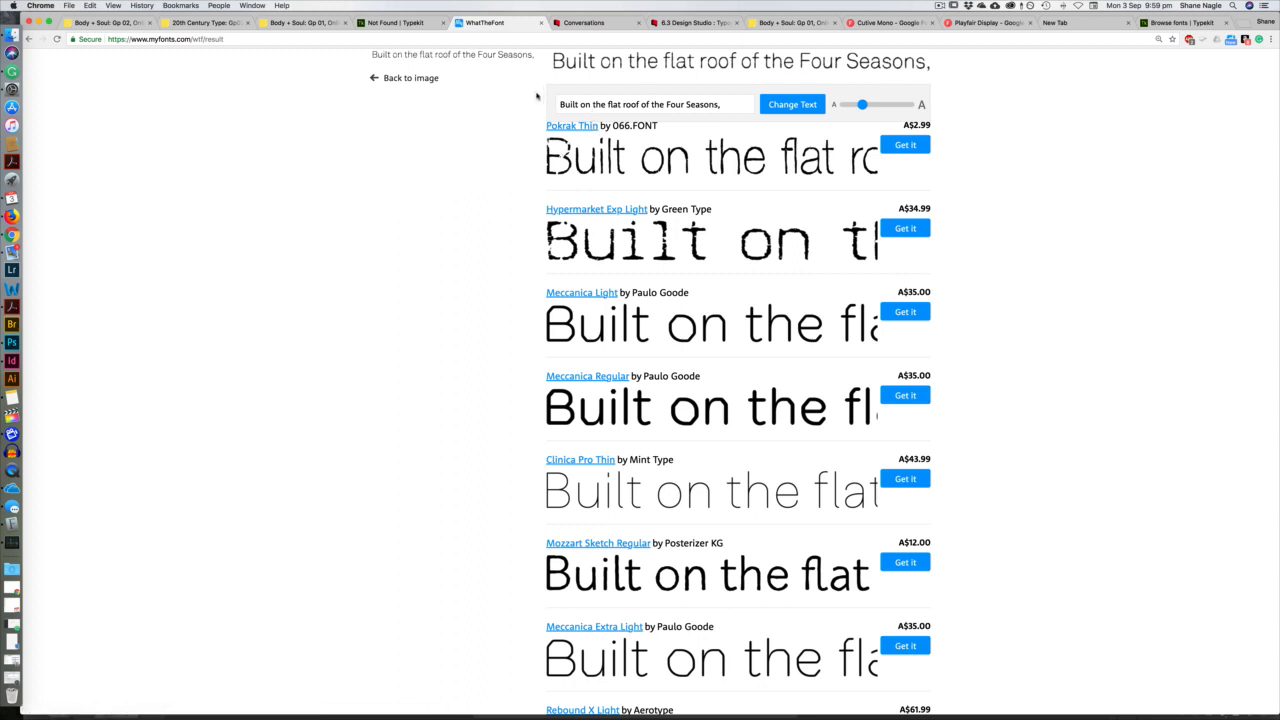
# Switch to the InDesign comparison document and view the yellow-backed scanned line close up beside the first font samples.
pyautogui.press('super+Tab')
pyautogui.press('super+Tab')
pyautogui.press('super+Tab')
pyautogui.press('super+Tab')
pyautogui.press('super+Tab')
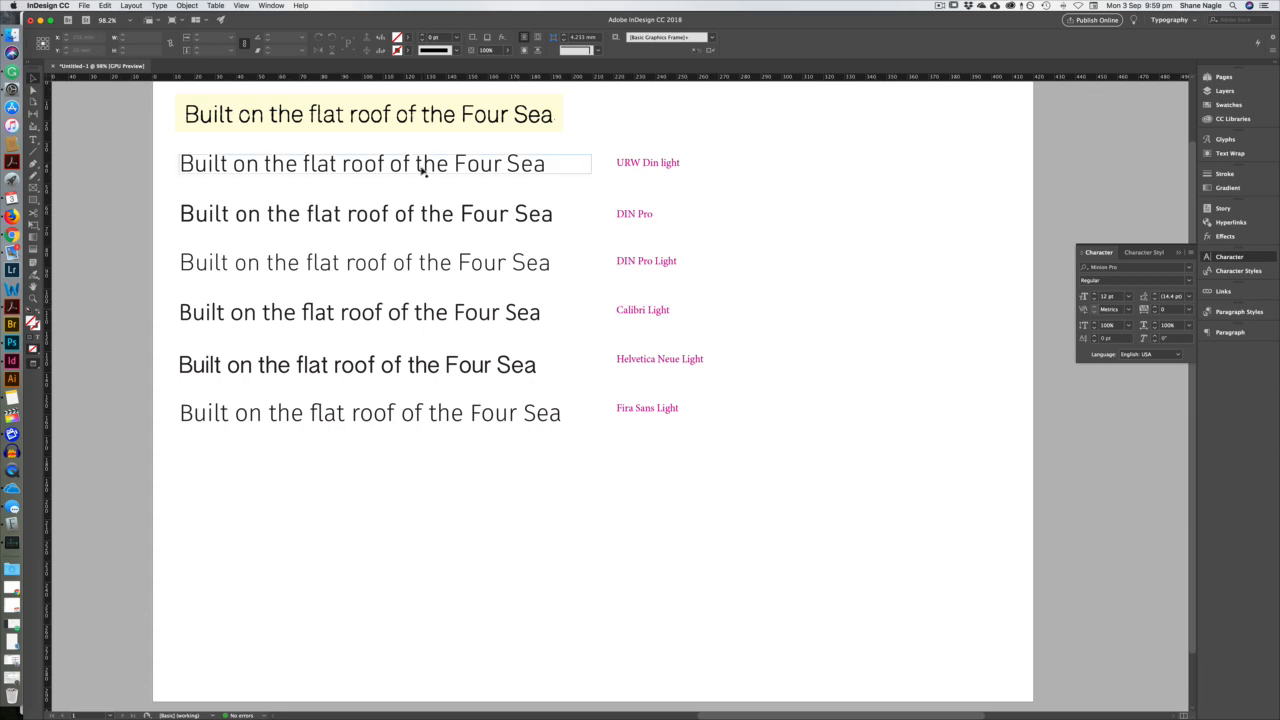
pyautogui.press('z')
pyautogui.moveTo(166, 92); pyautogui.dragTo(615, 249)
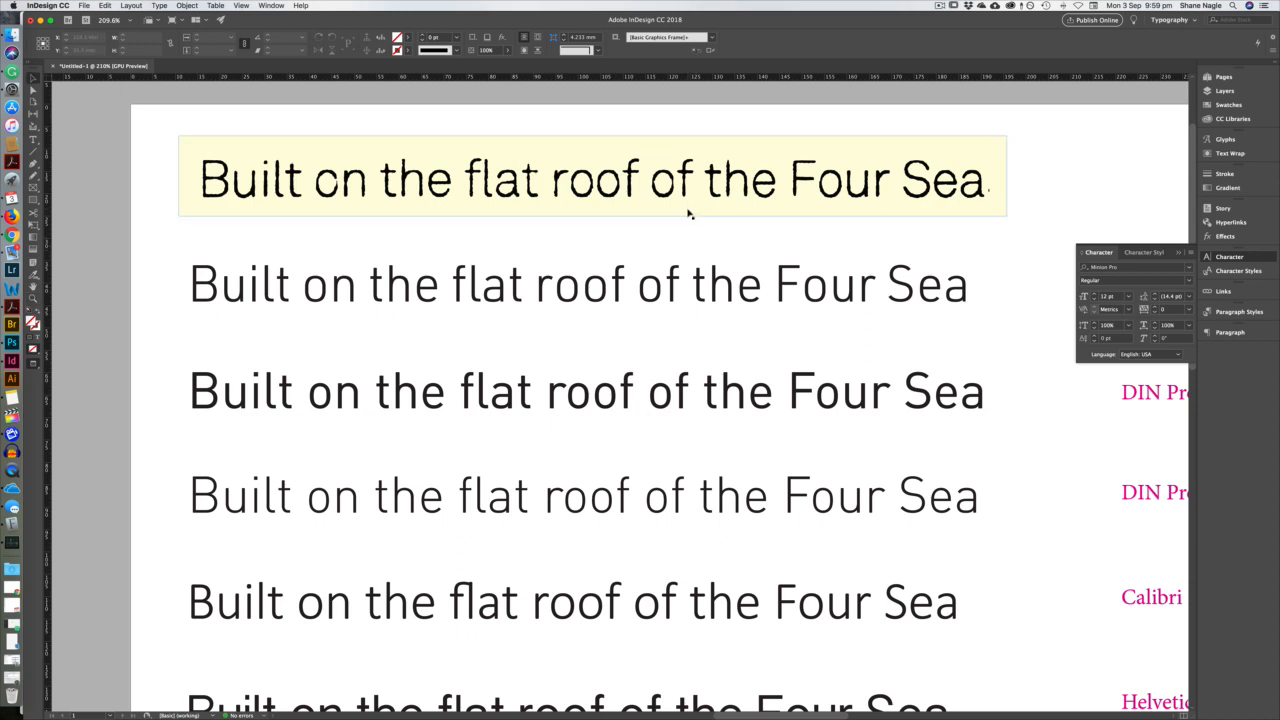
# Shift the scanned lettering slightly to the left and reposition the yellow frame behind it.
pyautogui.moveTo(688, 212); pyautogui.dragTo(688, 395)
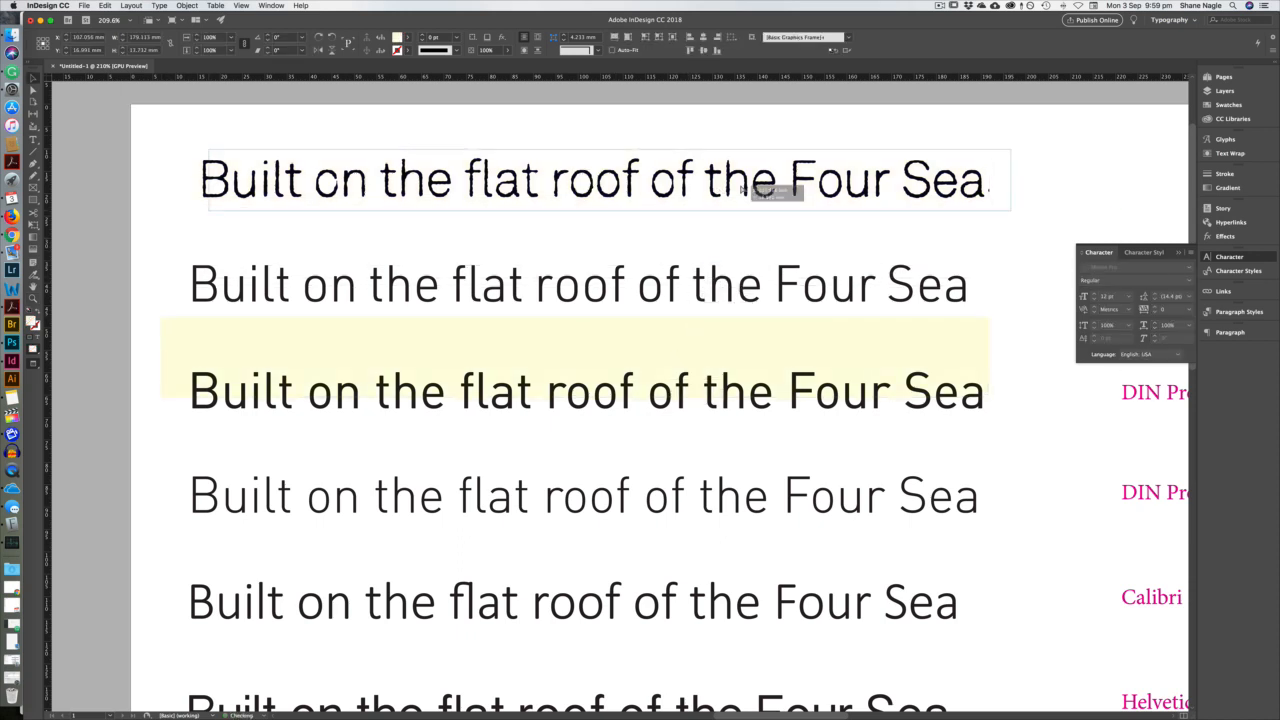
pyautogui.moveTo(742, 188)
pyautogui.mouseDown()
pyautogui.moveTo(719, 192)
pyautogui.moveTo(737, 189)
pyautogui.mouseUp()
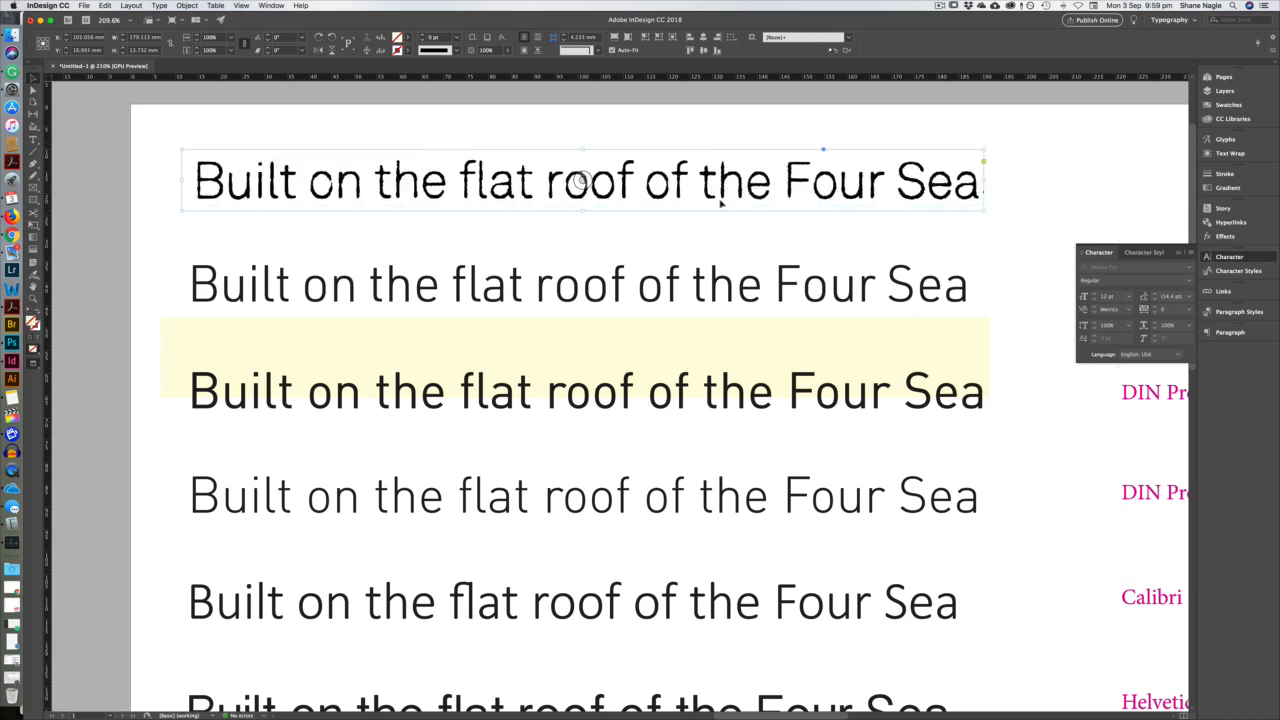
pyautogui.moveTo(700, 337); pyautogui.dragTo(708, 180)
pyautogui.moveTo(638, 176); pyautogui.dragTo(946, 364)
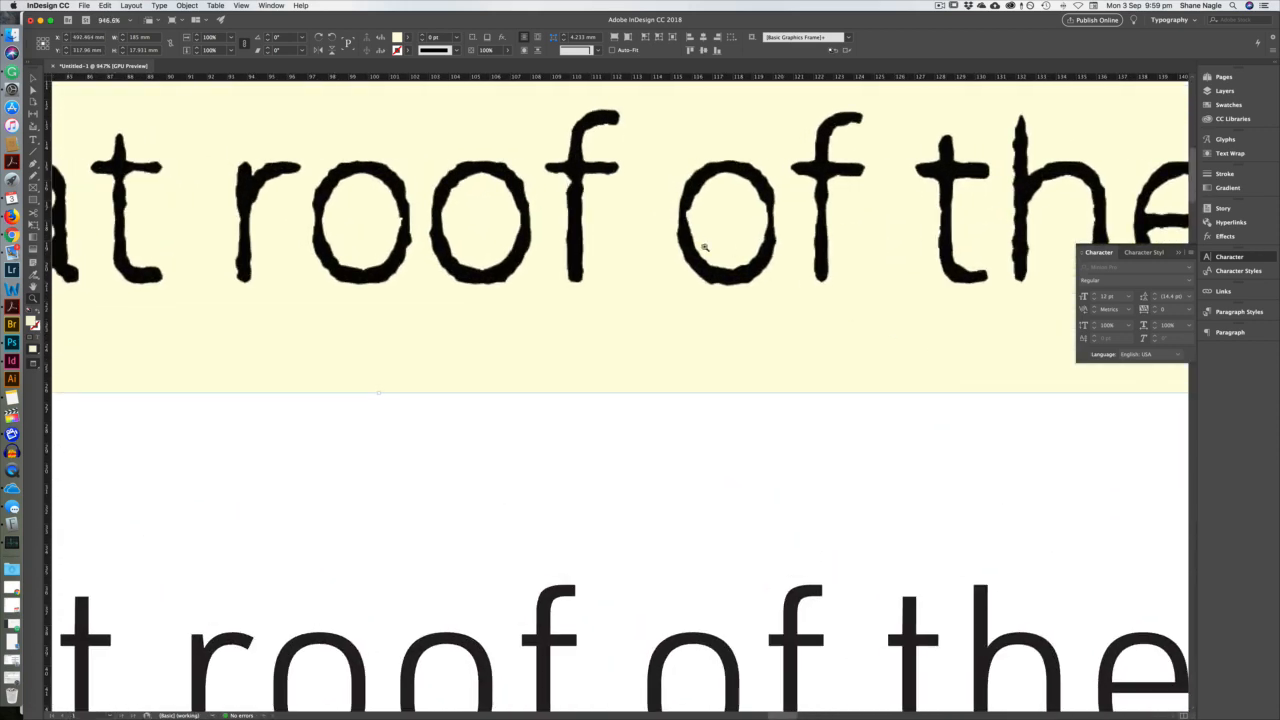
# Examine the scanned lettering close up and compare its letterforms with the font samples beneath it.
pyautogui.moveTo(702, 240); pyautogui.dragTo(773, 301)
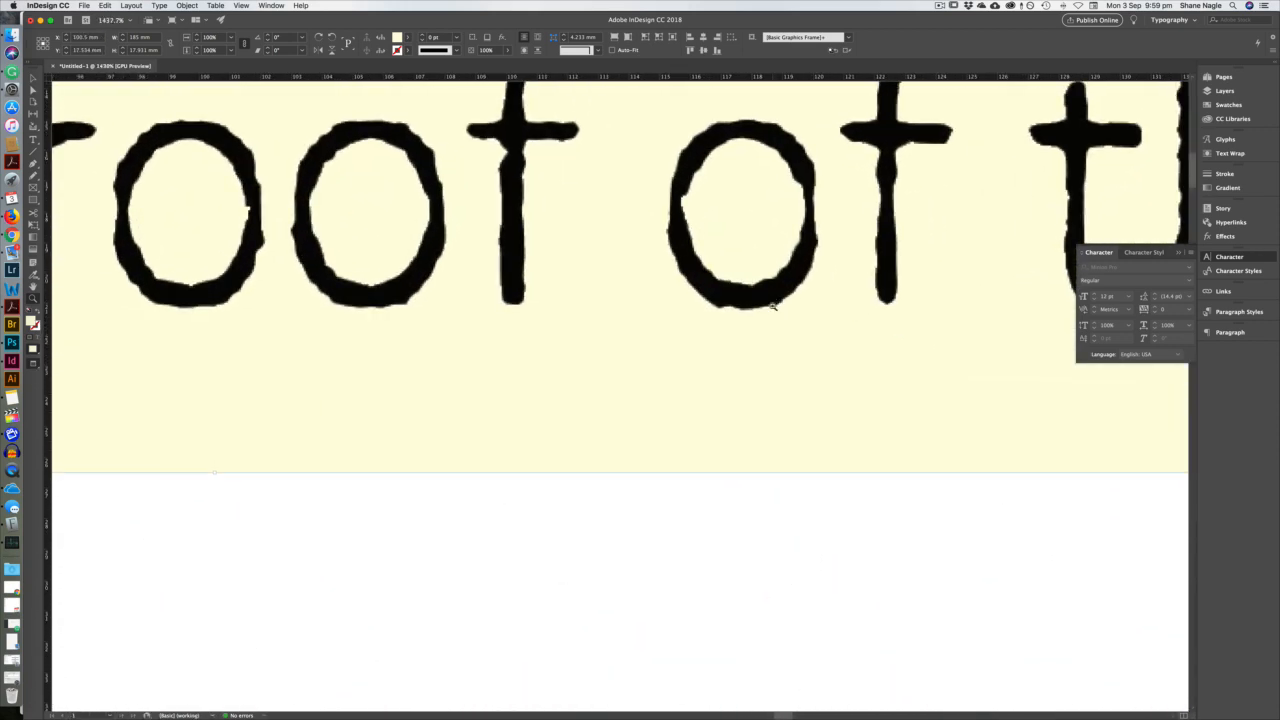
pyautogui.press('super+minus')
pyautogui.press('super+minus')
pyautogui.press('super+minus')
pyautogui.press('super+minus')
pyautogui.press('super+minus')
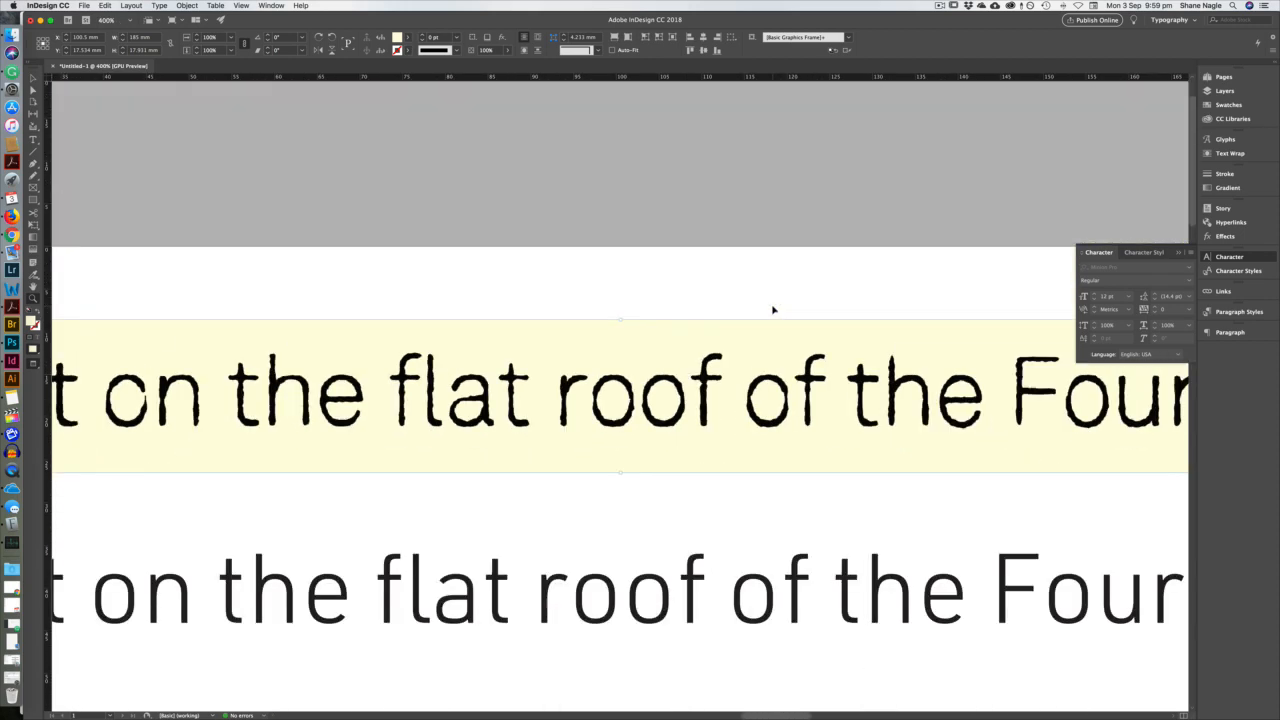
pyautogui.press('super+minus')
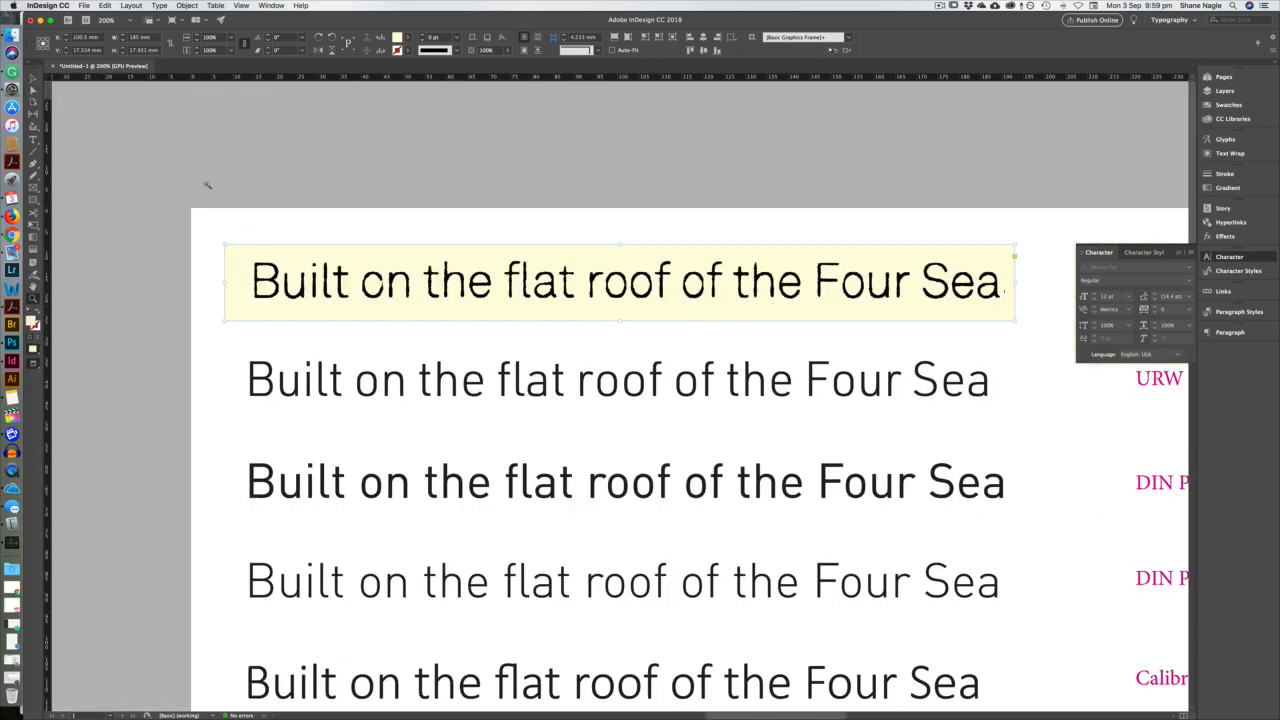
pyautogui.press('super+equal')
pyautogui.moveTo(584, 416); pyautogui.dragTo(434, 288)
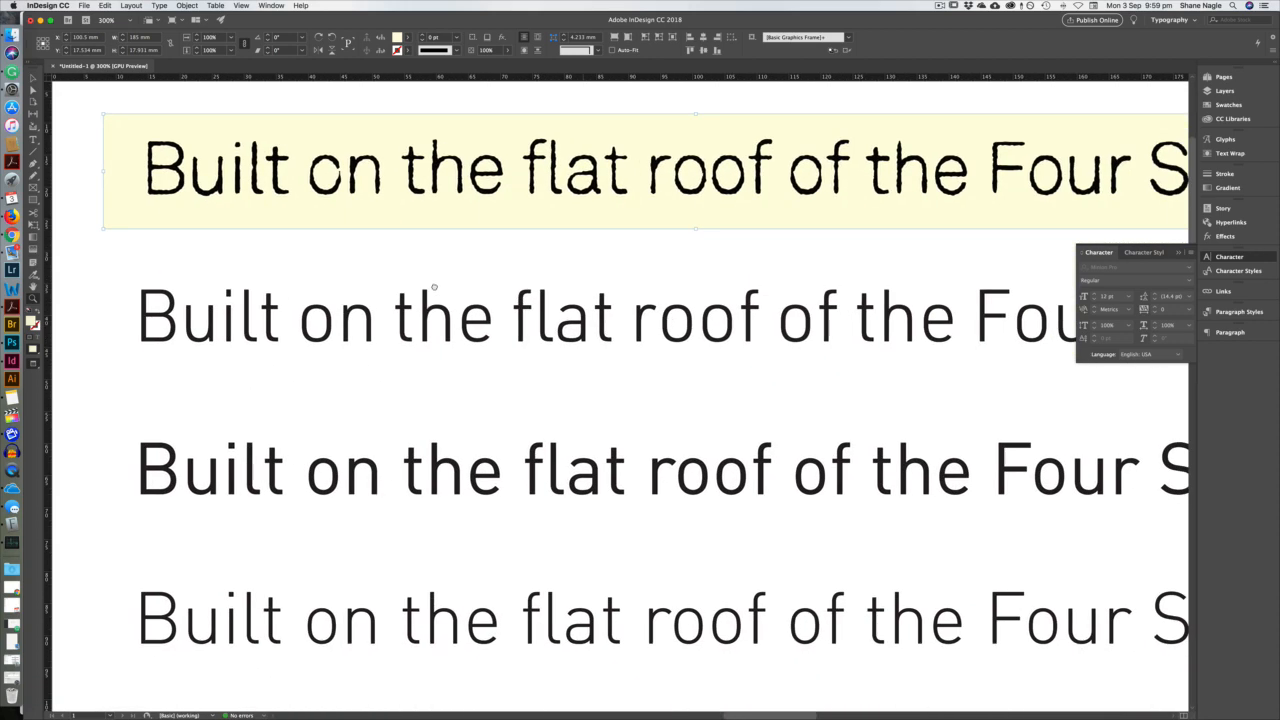
pyautogui.press('super+minus')
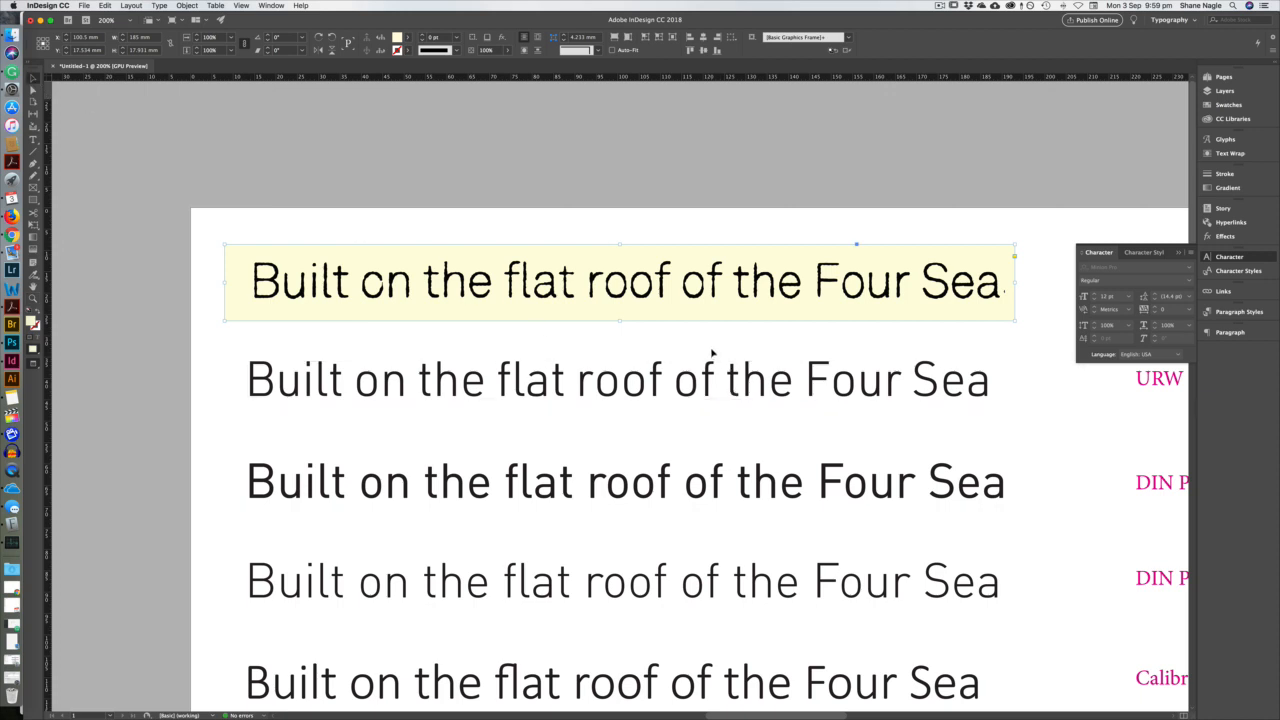
# Place the DIN Pro sample directly beneath the yellow-backed scanned line, with the URW Din light sample below it.
pyautogui.moveTo(712, 352); pyautogui.dragTo(605, 282)
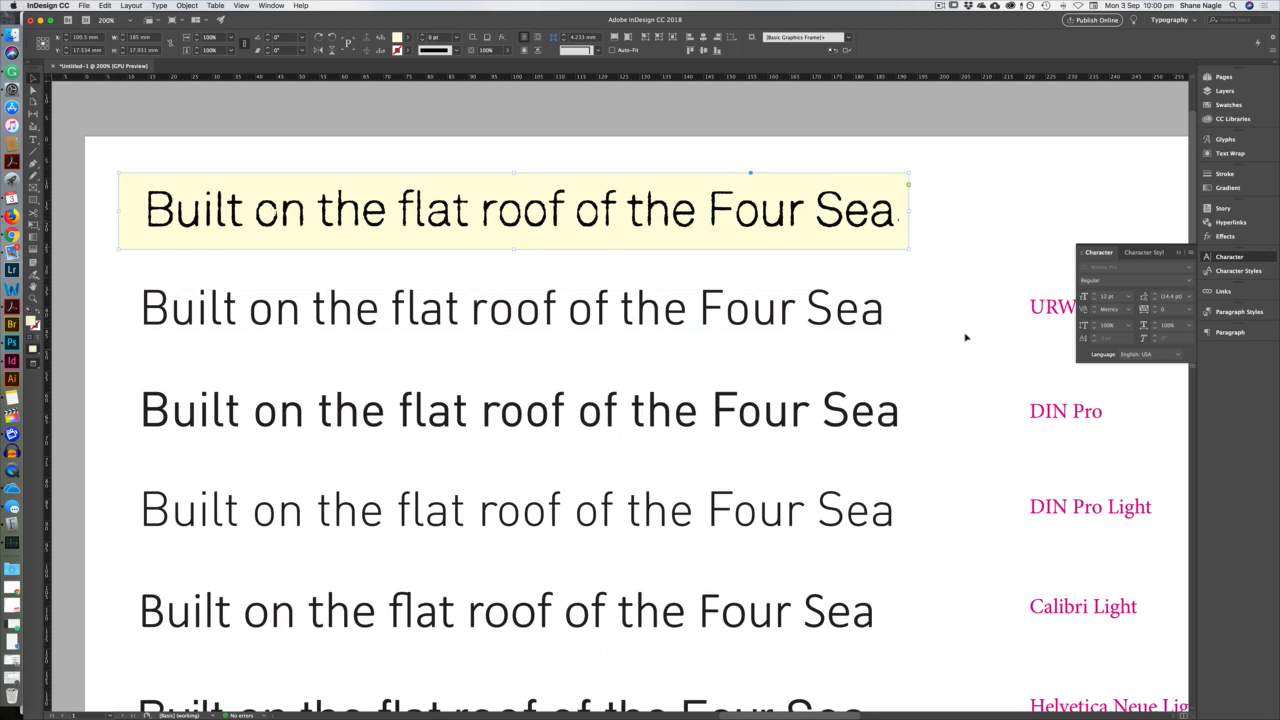
pyautogui.scroll(-1, 966, 337)
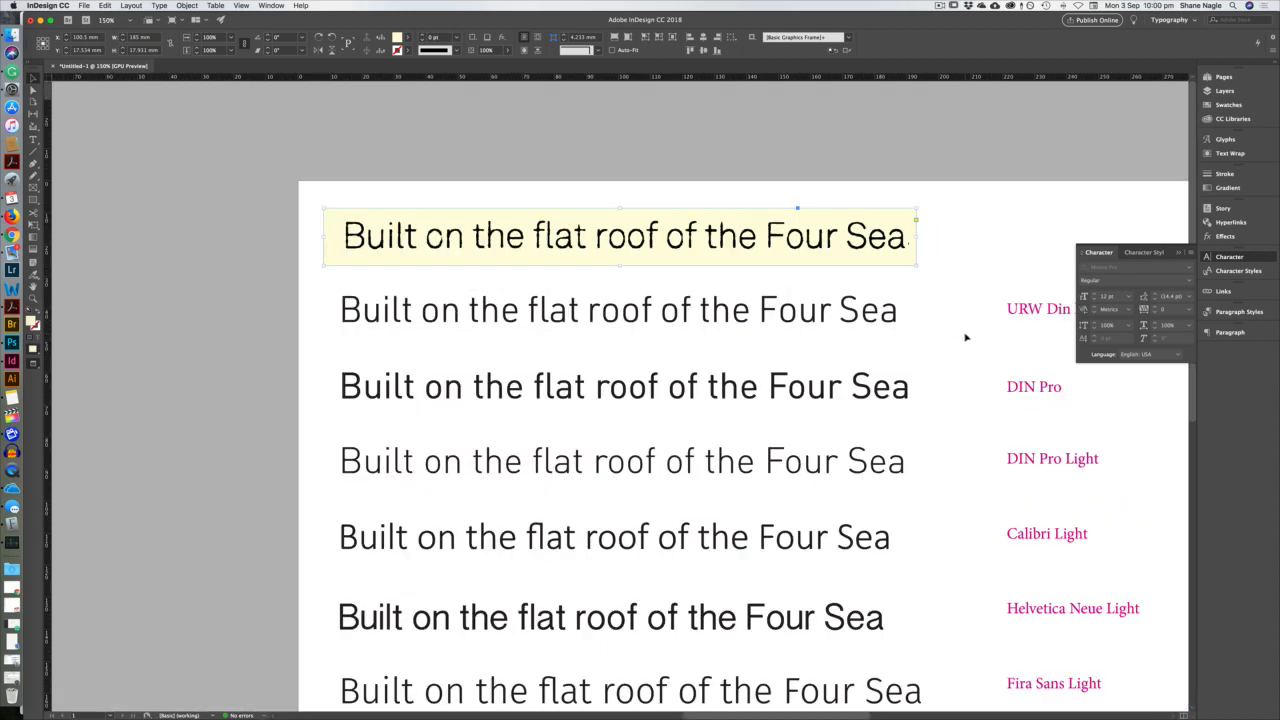
pyautogui.moveTo(983, 240); pyautogui.dragTo(743, 177)
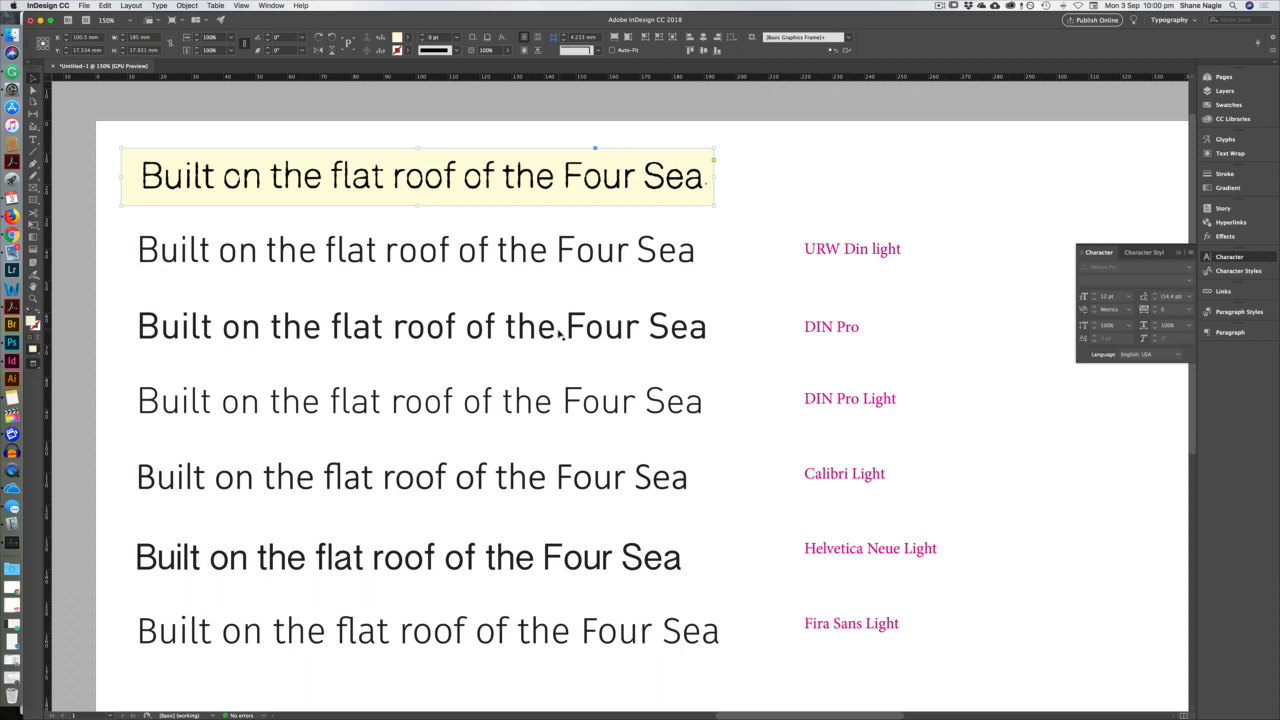
pyautogui.moveTo(562, 333)
pyautogui.mouseDown()
pyautogui.moveTo(562, 228)
pyautogui.moveTo(568, 310)
pyautogui.mouseUp()
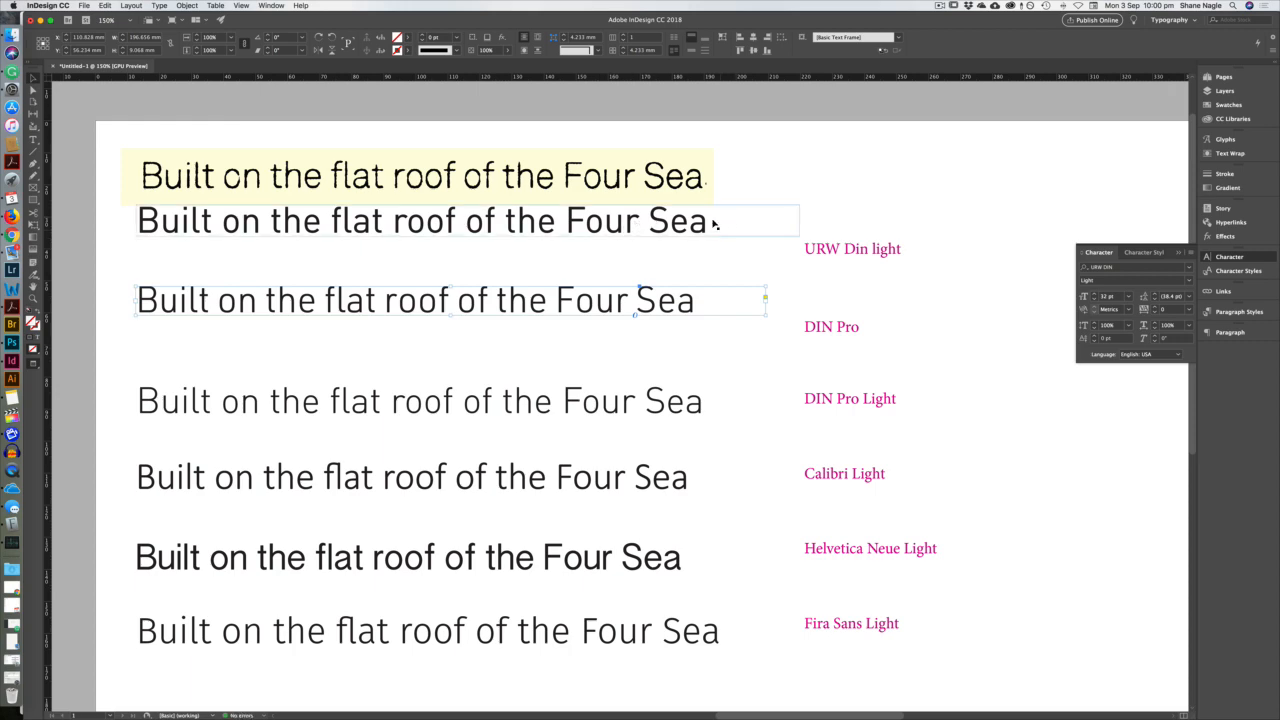
pyautogui.moveTo(706, 211); pyautogui.dragTo(711, 343)
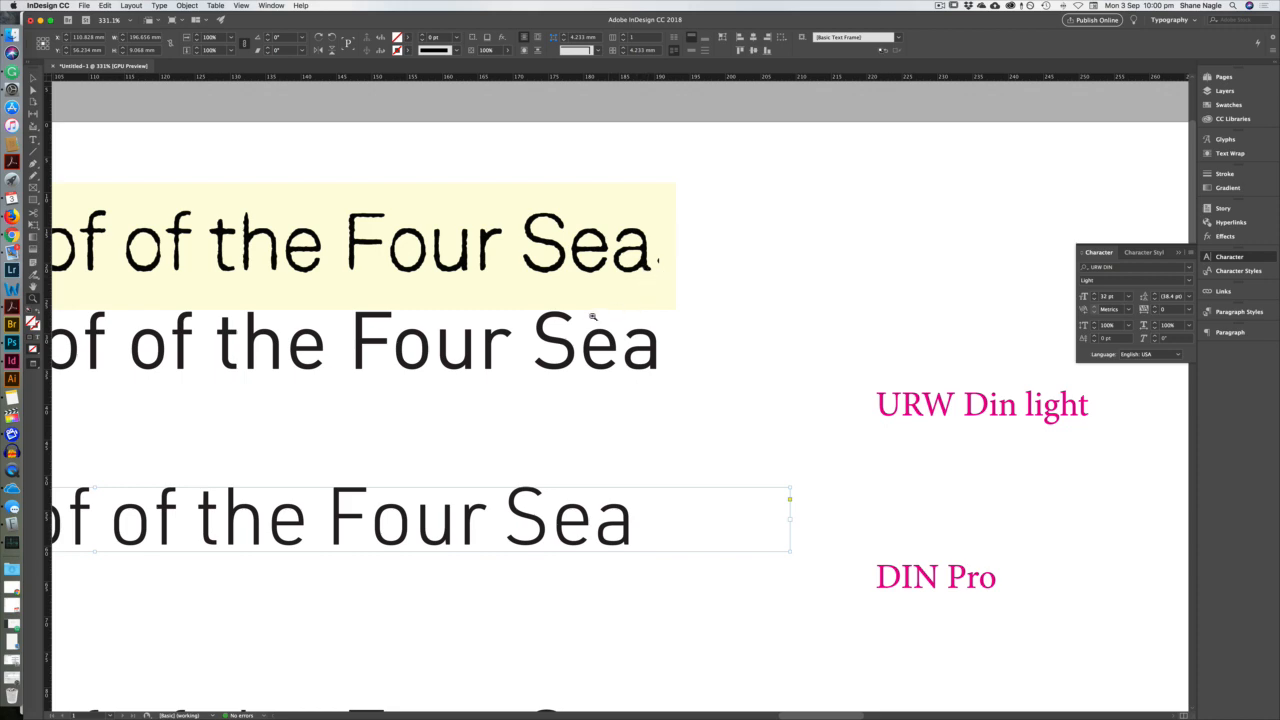
# Compare the DIN Pro sample with the scanned line above it, word by word along the whole line.
pyautogui.hscroll(-10, 466, 296)
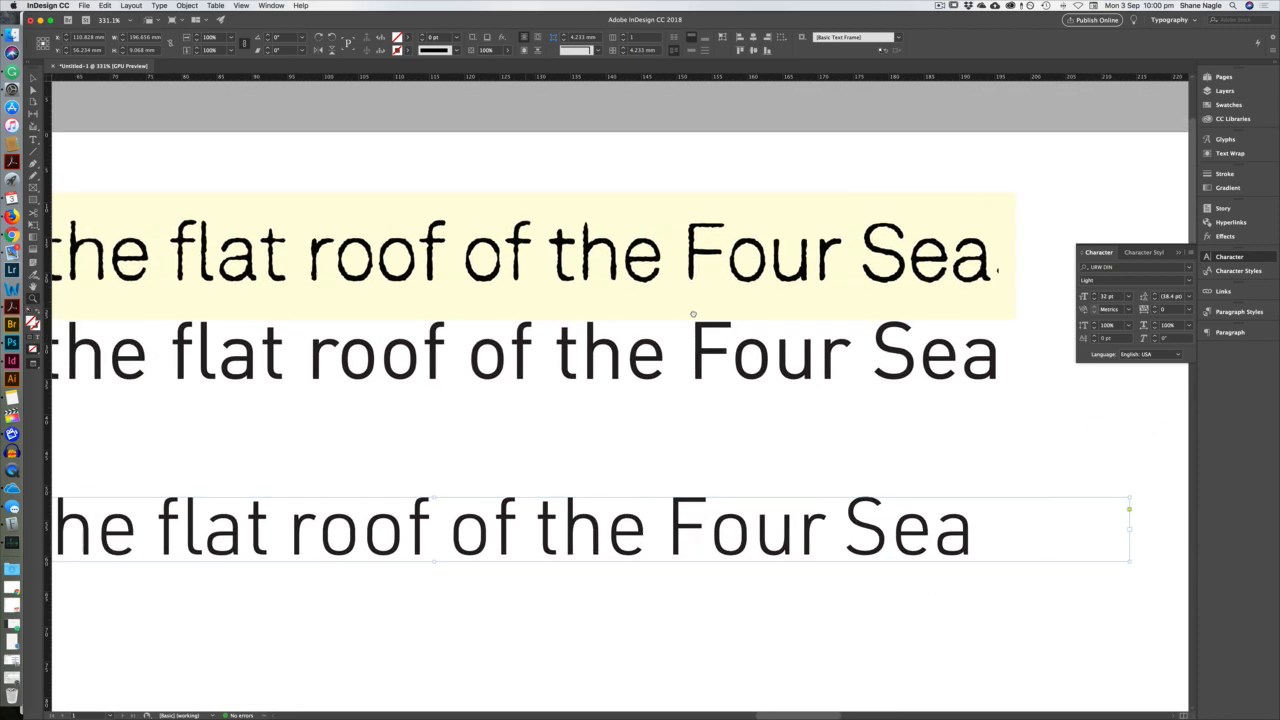
pyautogui.hscroll(-8, 693, 314)
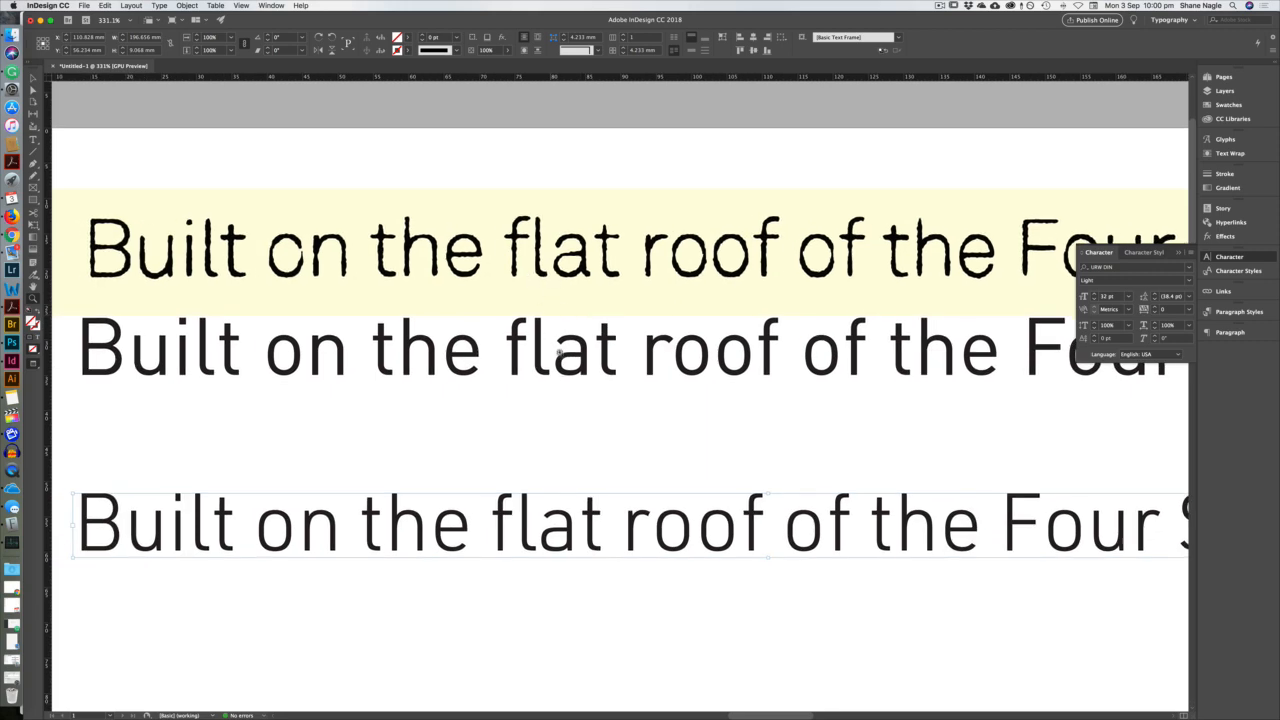
pyautogui.hscroll(-5, 580, 403)
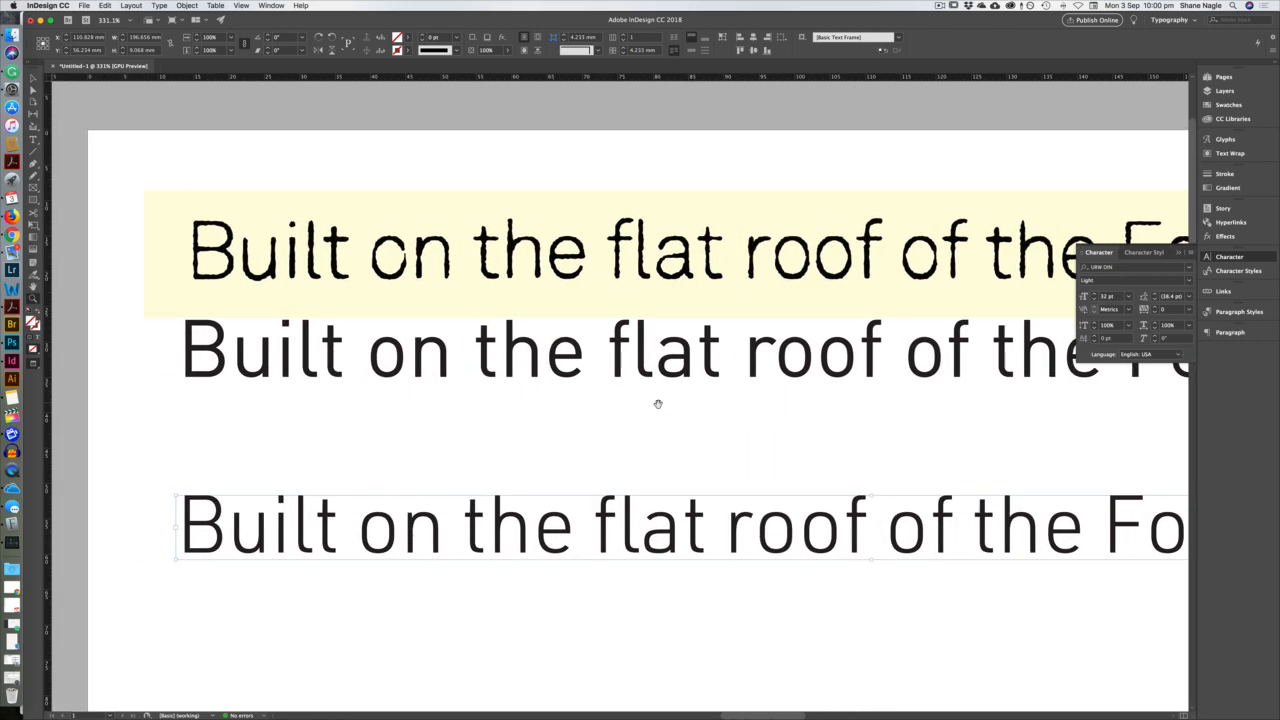
pyautogui.scroll(2, 594, 420)
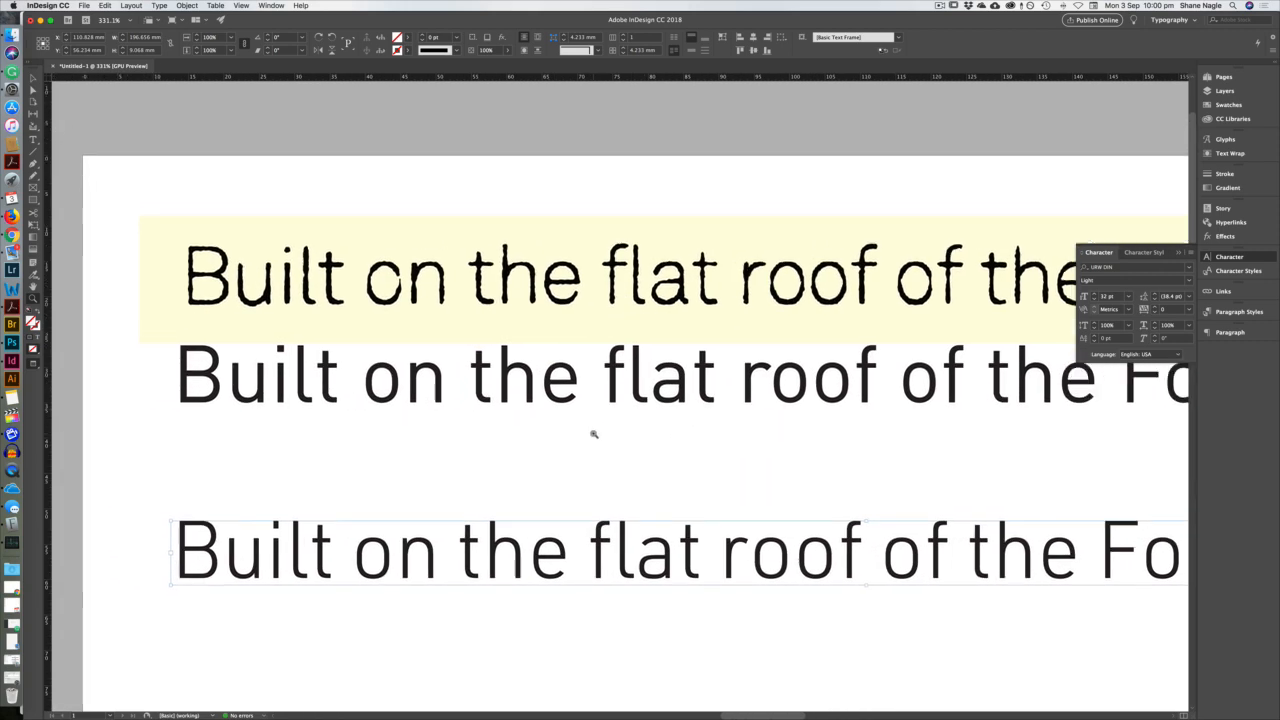
pyautogui.scroll(1, 651, 423)
pyautogui.hscroll(1, 651, 423)
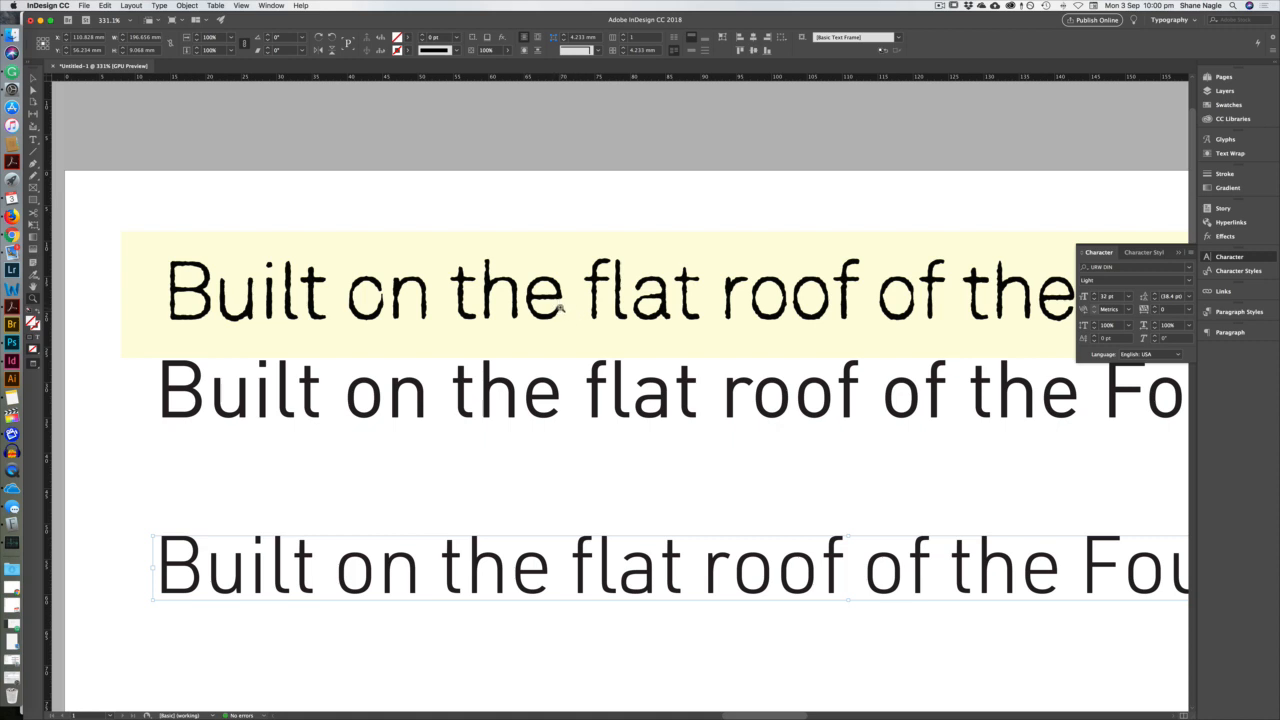
pyautogui.moveTo(800, 449); pyautogui.dragTo(634, 449)
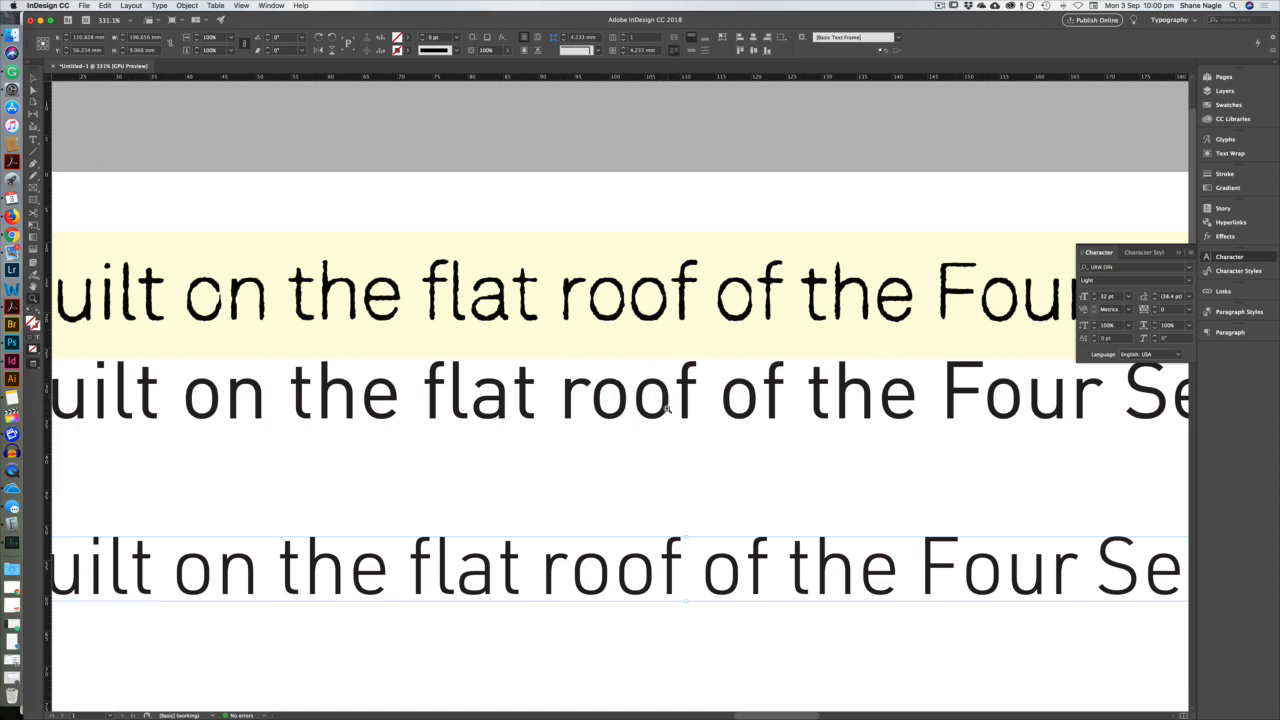
pyautogui.moveTo(765, 404); pyautogui.dragTo(658, 404)
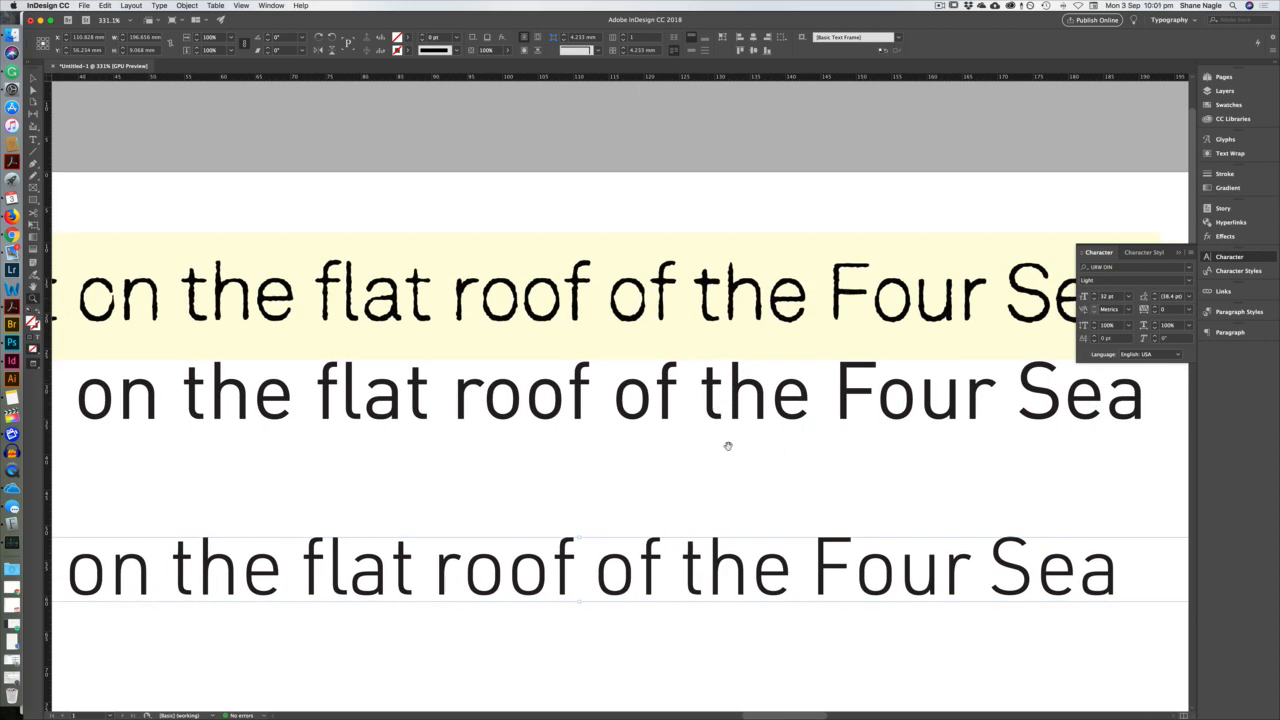
pyautogui.moveTo(728, 446); pyautogui.dragTo(734, 367)
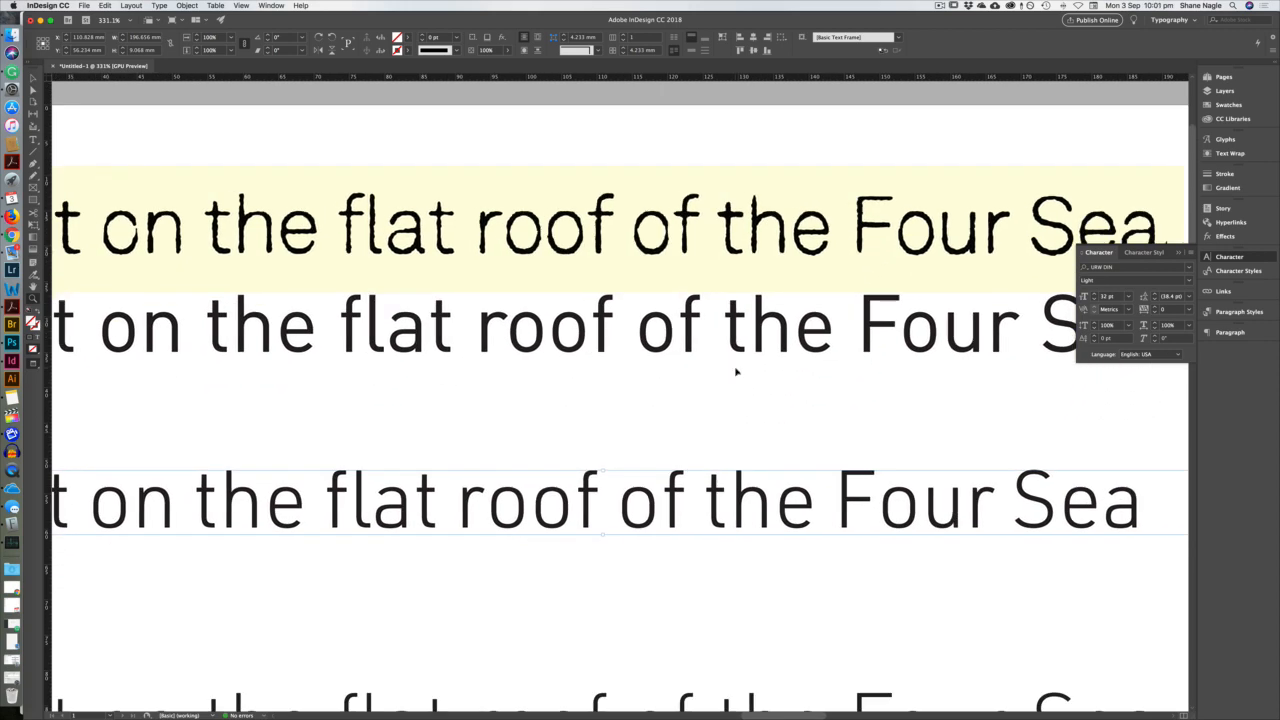
# Return the URW Din light sample to the row beneath the scan and the DIN Pro sample to the row beside its label.
pyautogui.press('super+minus')
pyautogui.press('super+minus')
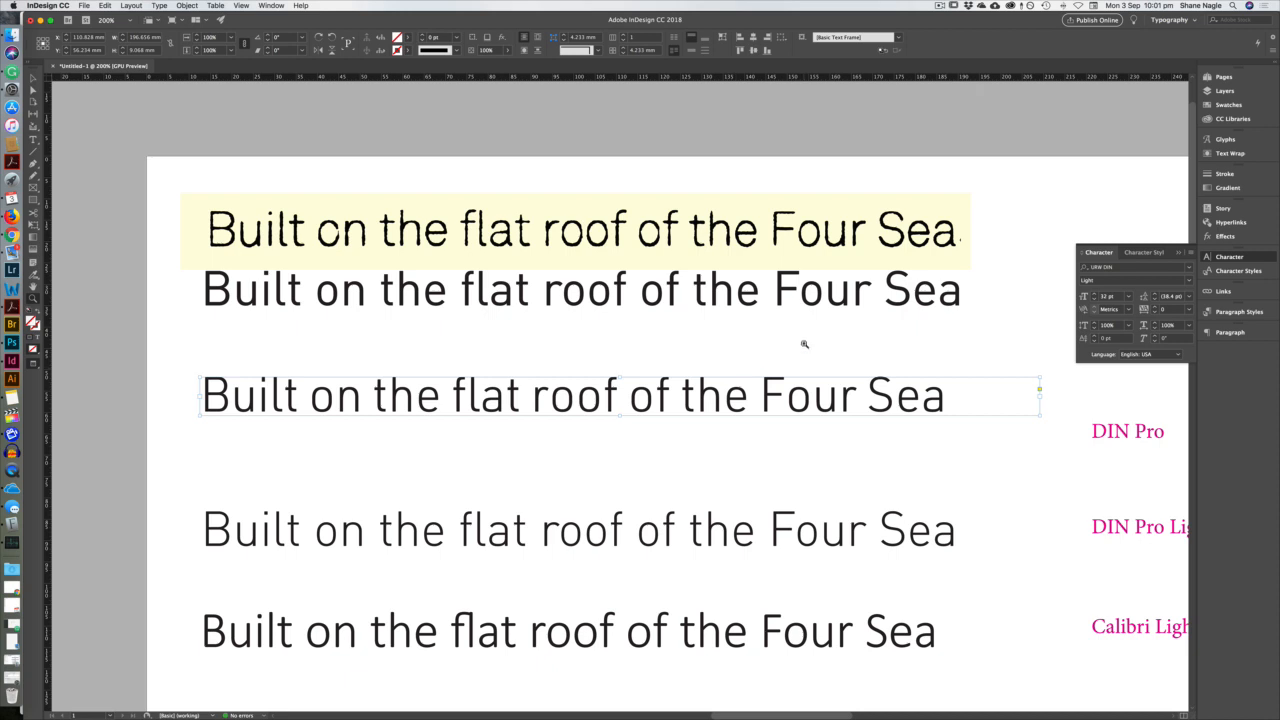
pyautogui.press('v')
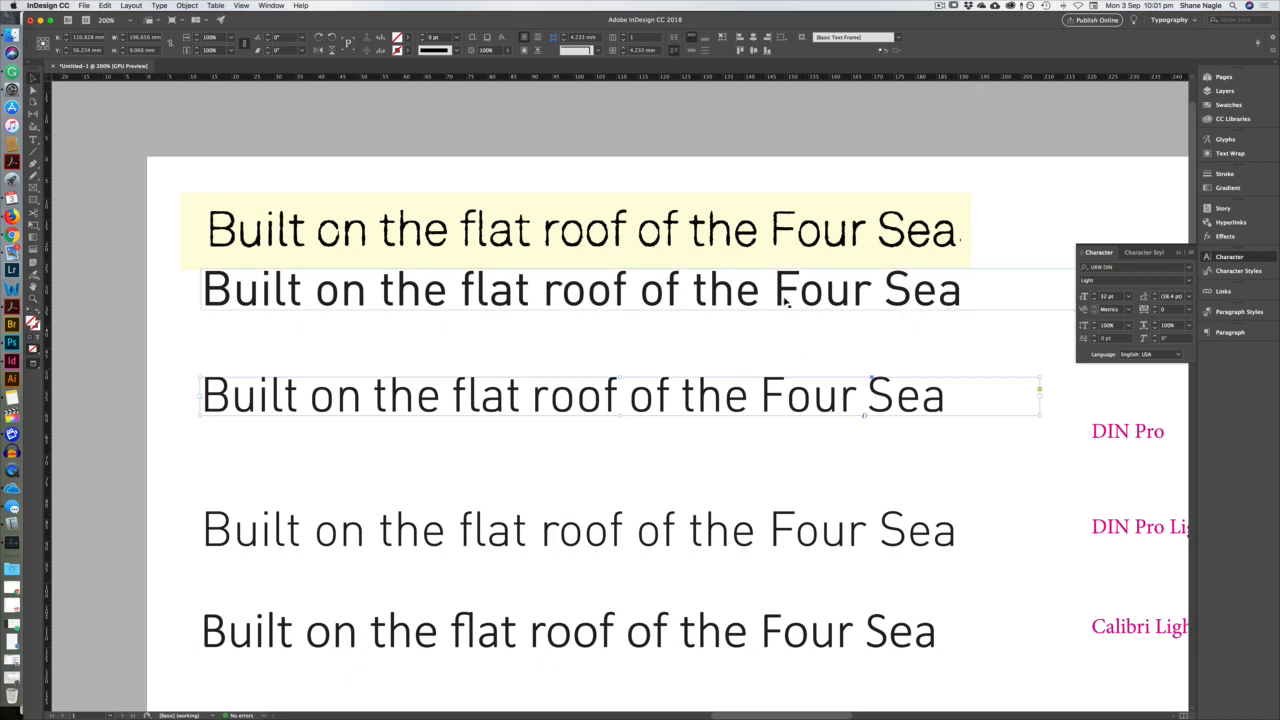
pyautogui.moveTo(786, 305); pyautogui.dragTo(772, 349)
pyautogui.moveTo(771, 443); pyautogui.dragTo(806, 435)
pyautogui.hscroll(5, 771, 477)
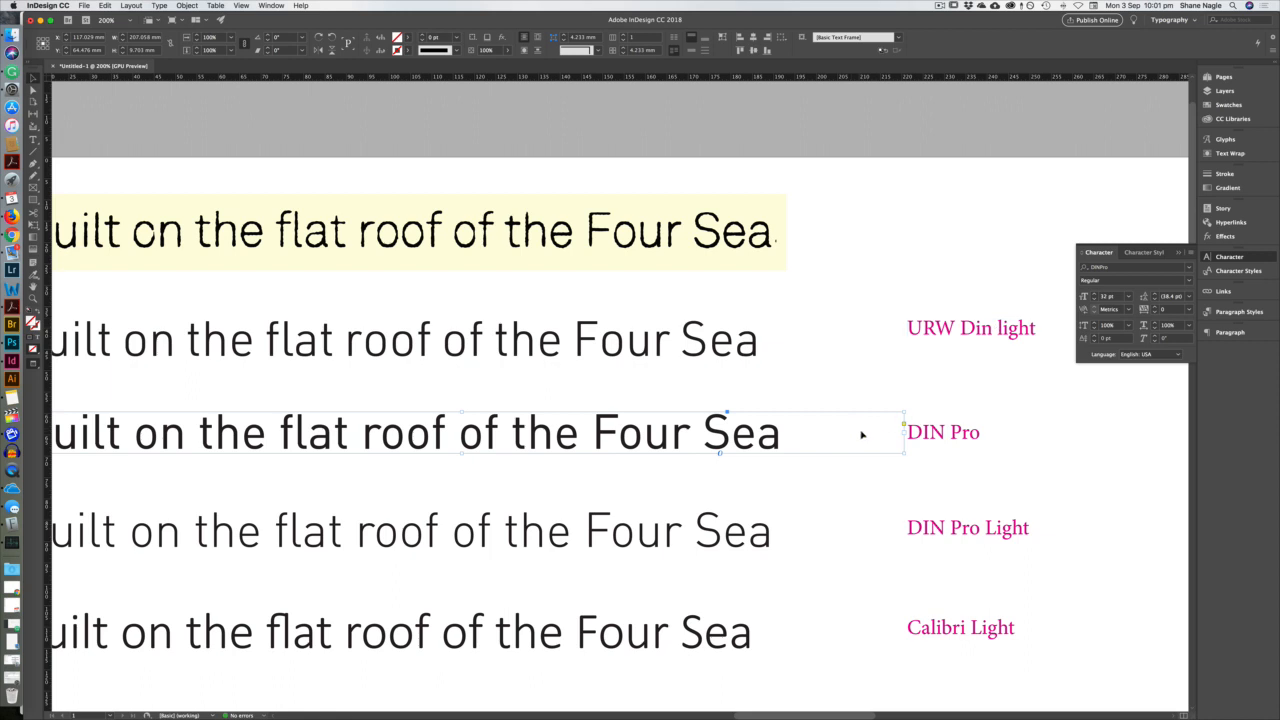
# Copy the DIN Pro sample line and paste it in the empty area below the Fira Sans Light sample, aligned with its start.
pyautogui.click(1031, 444)
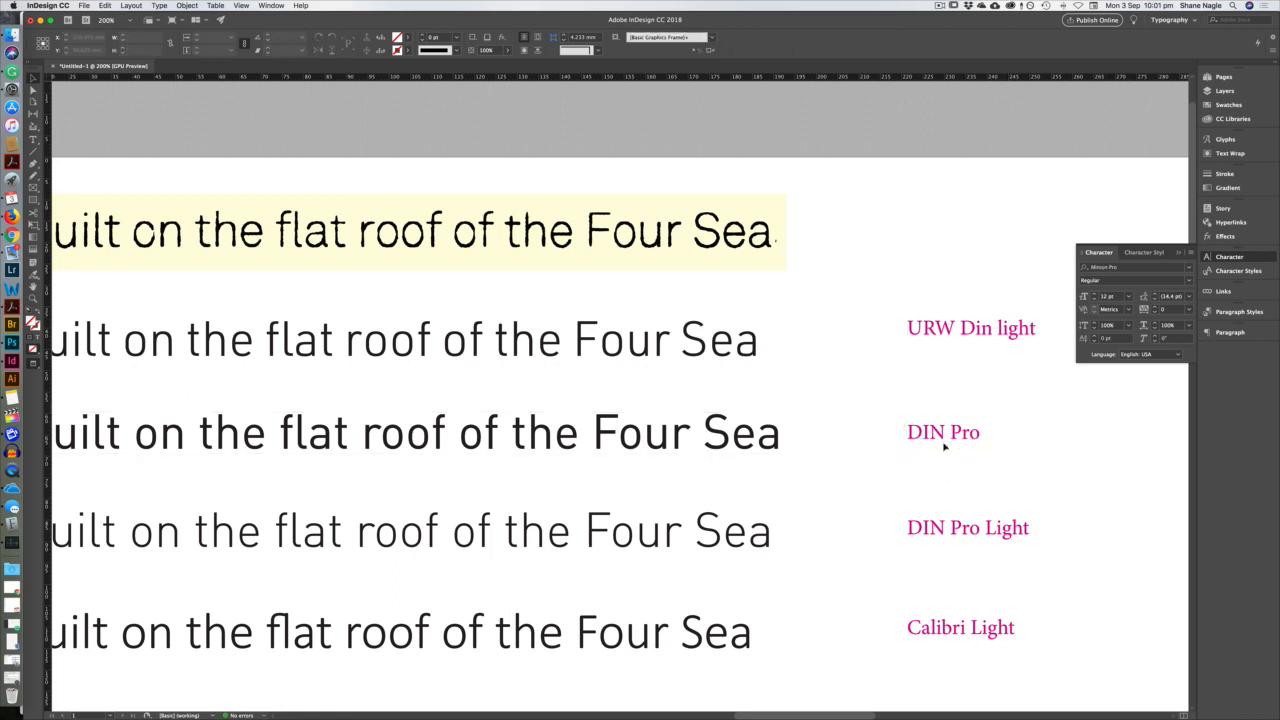
pyautogui.click(762, 442)
pyautogui.doubleClick(778, 440)
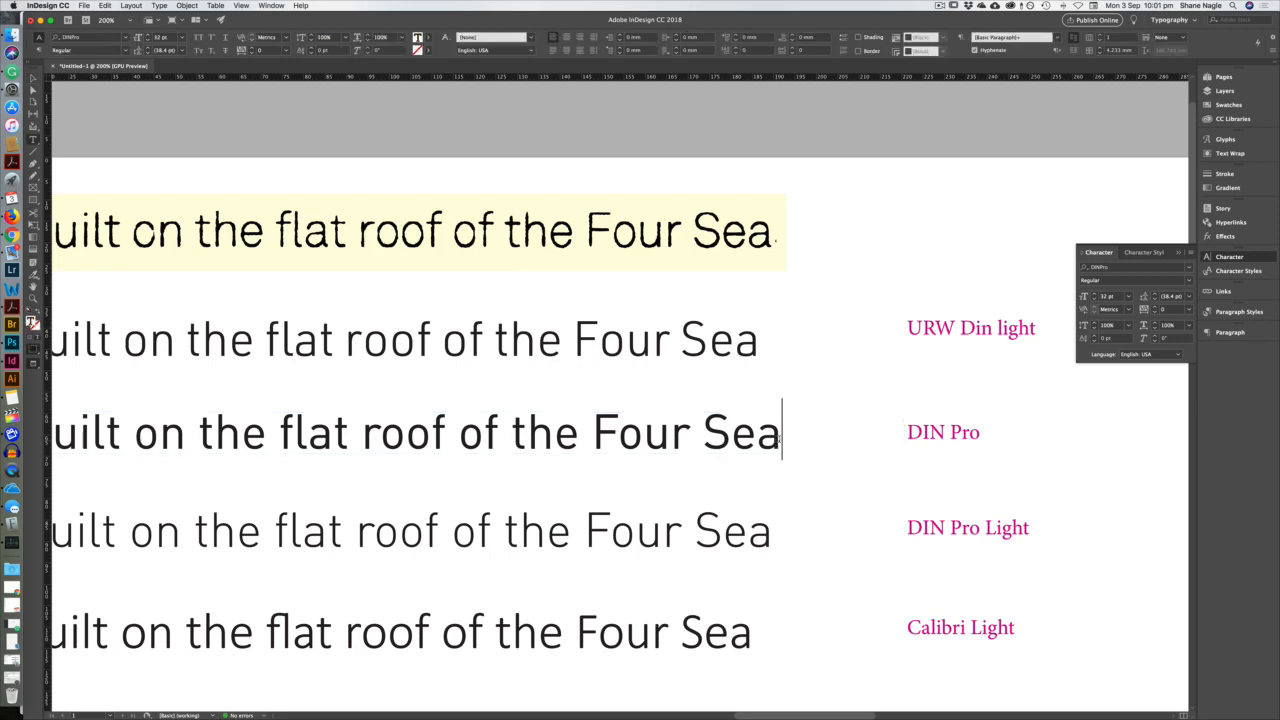
pyautogui.press('Escape')
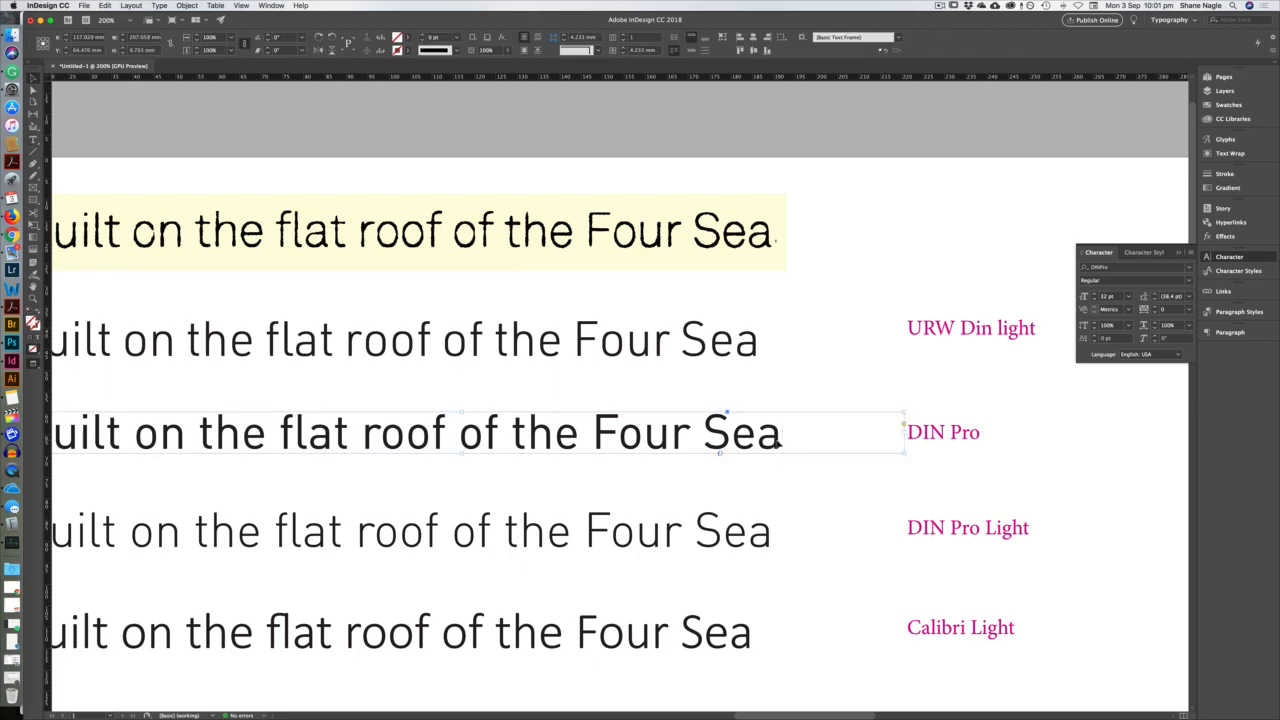
pyautogui.scroll(-10, 734, 480)
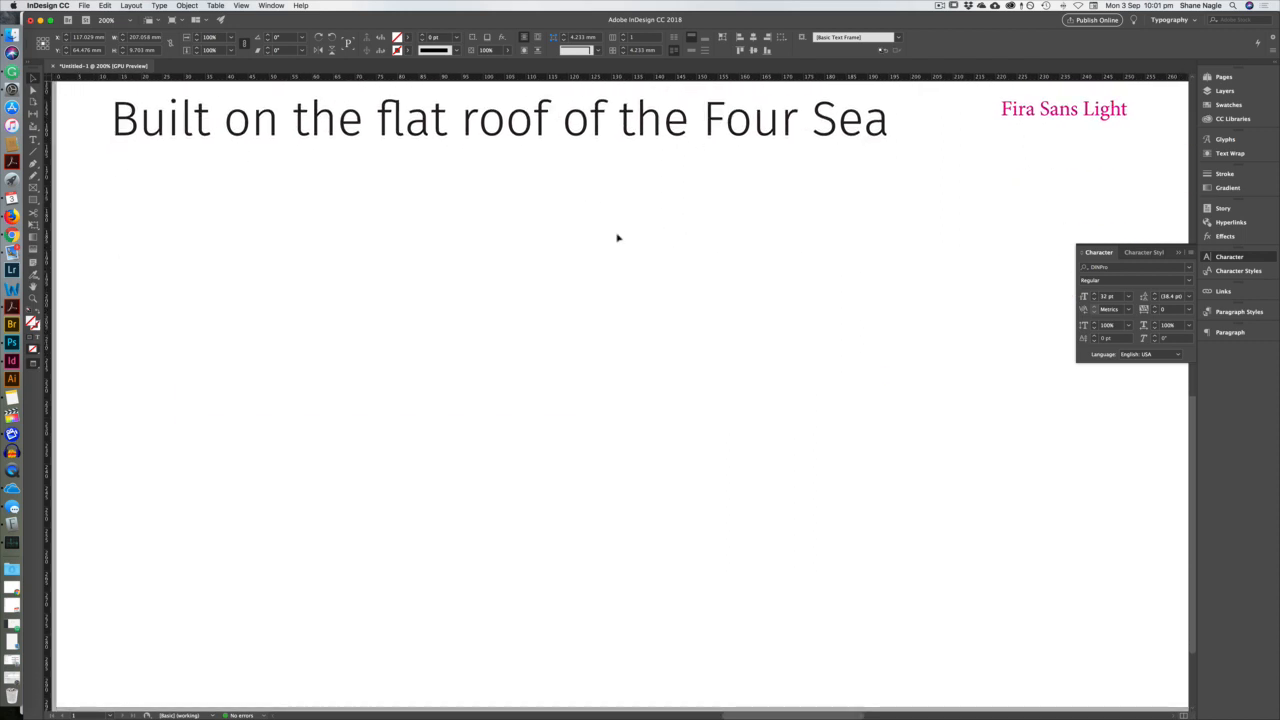
pyautogui.press('super+v')
pyautogui.moveTo(648, 400); pyautogui.dragTo(584, 334)
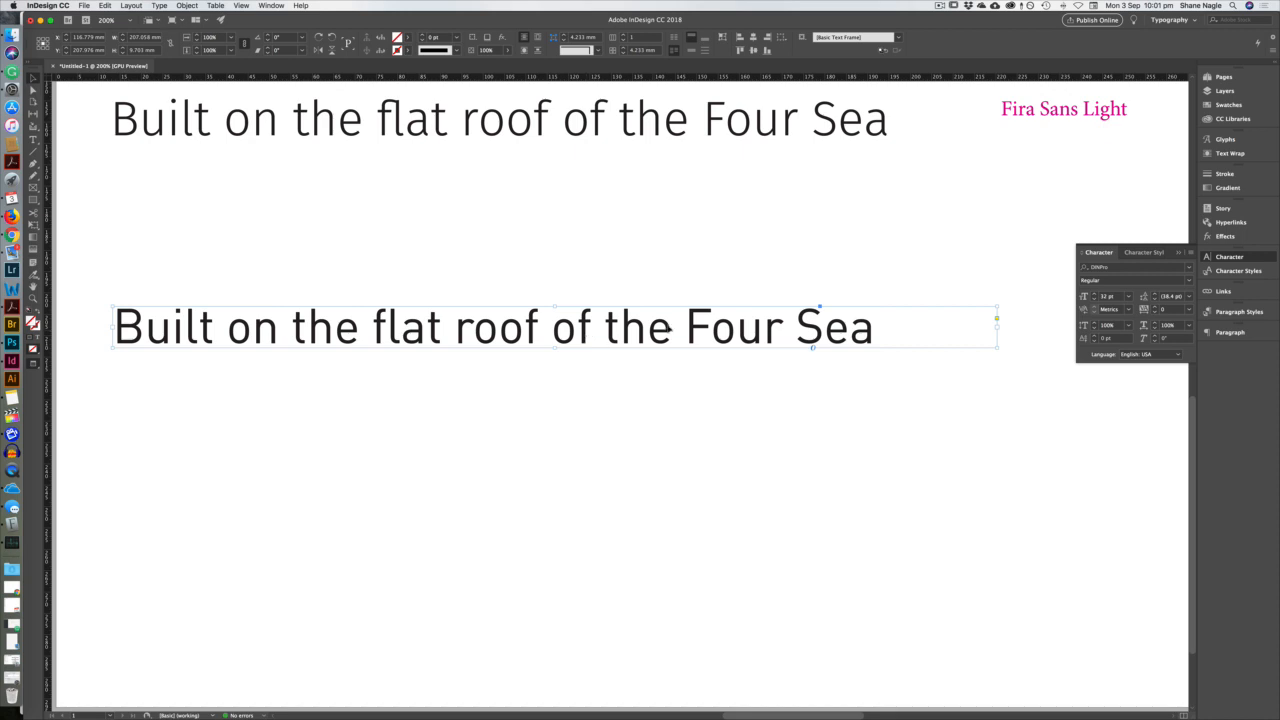
# Highlight the whole text of the pasted sample line and go back to selecting its frame.
pyautogui.doubleClick(871, 329)
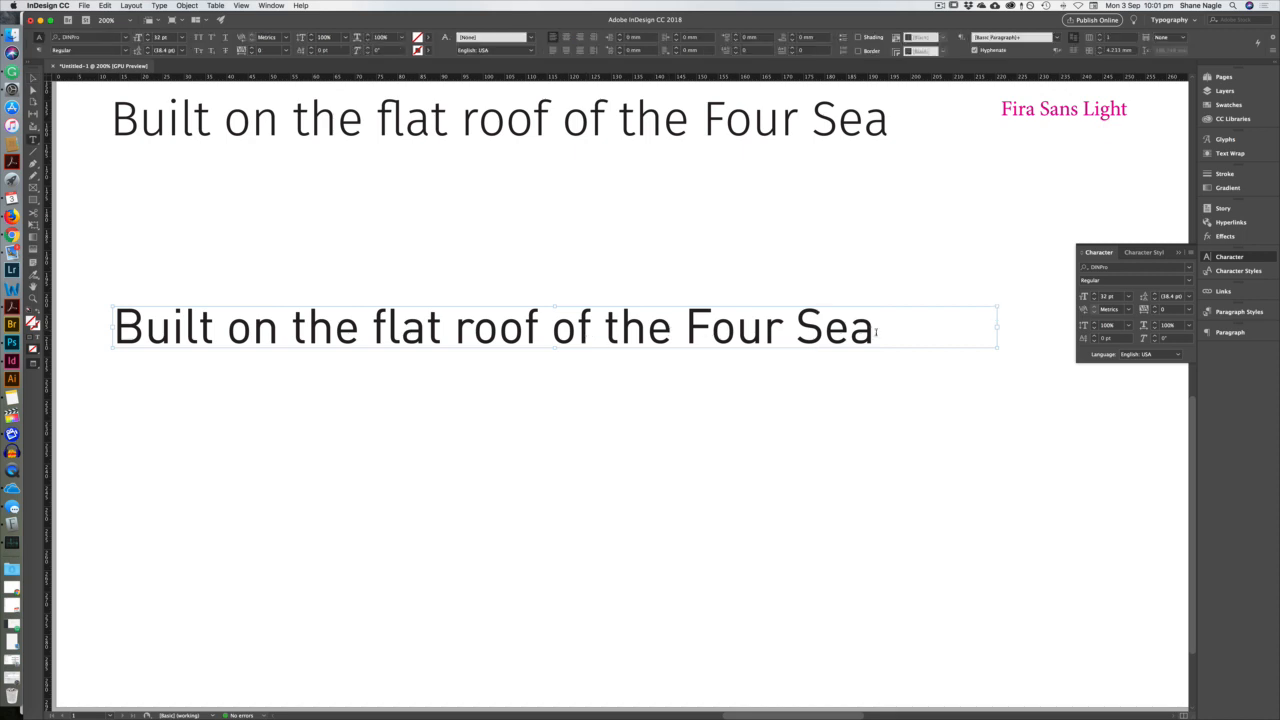
pyautogui.moveTo(875, 333); pyautogui.dragTo(94, 343)
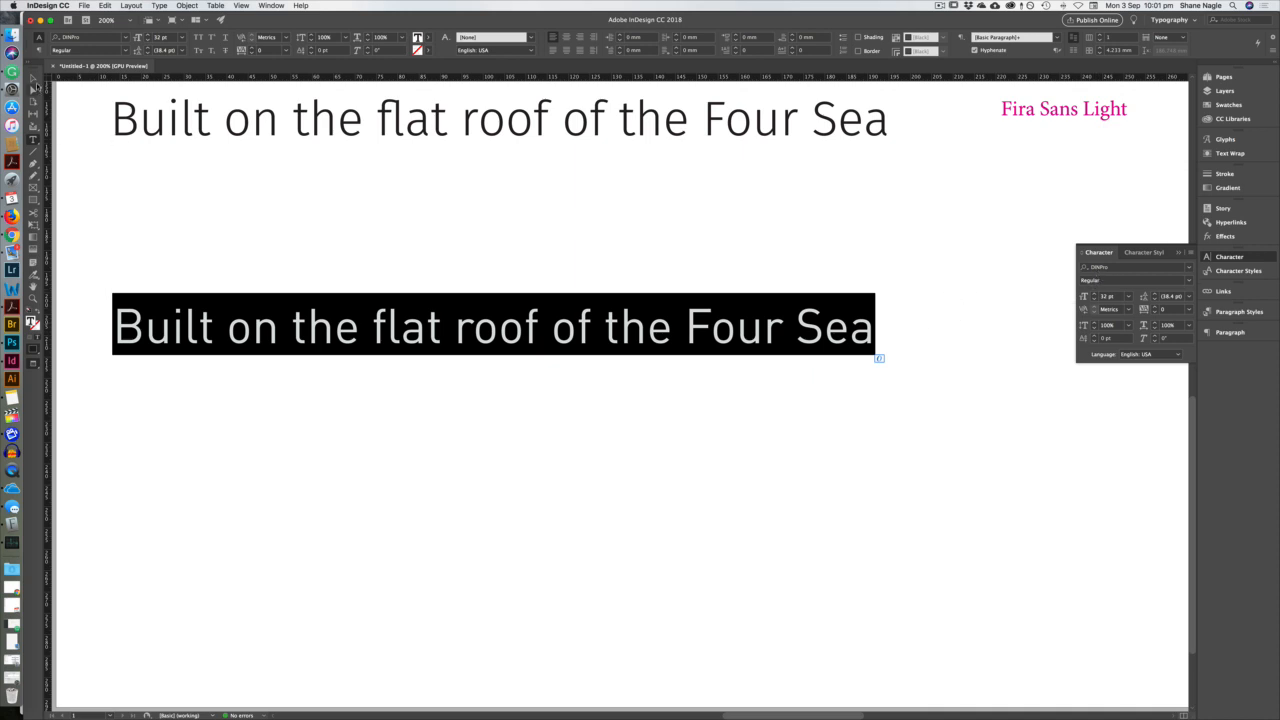
pyautogui.click(33, 80)
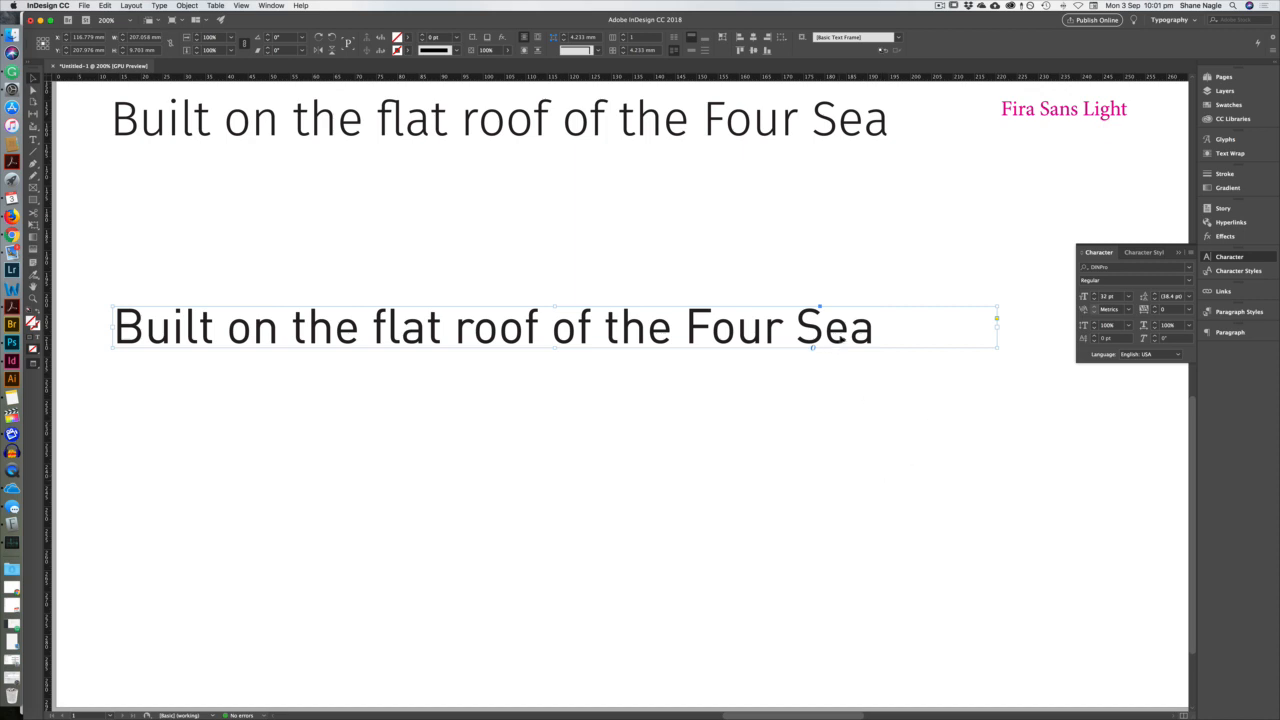
# Choose the Typography workspace and display the Character settings for the pasted line.
pyautogui.click(1238, 258)
pyautogui.click(1238, 258)
pyautogui.click(1194, 20)
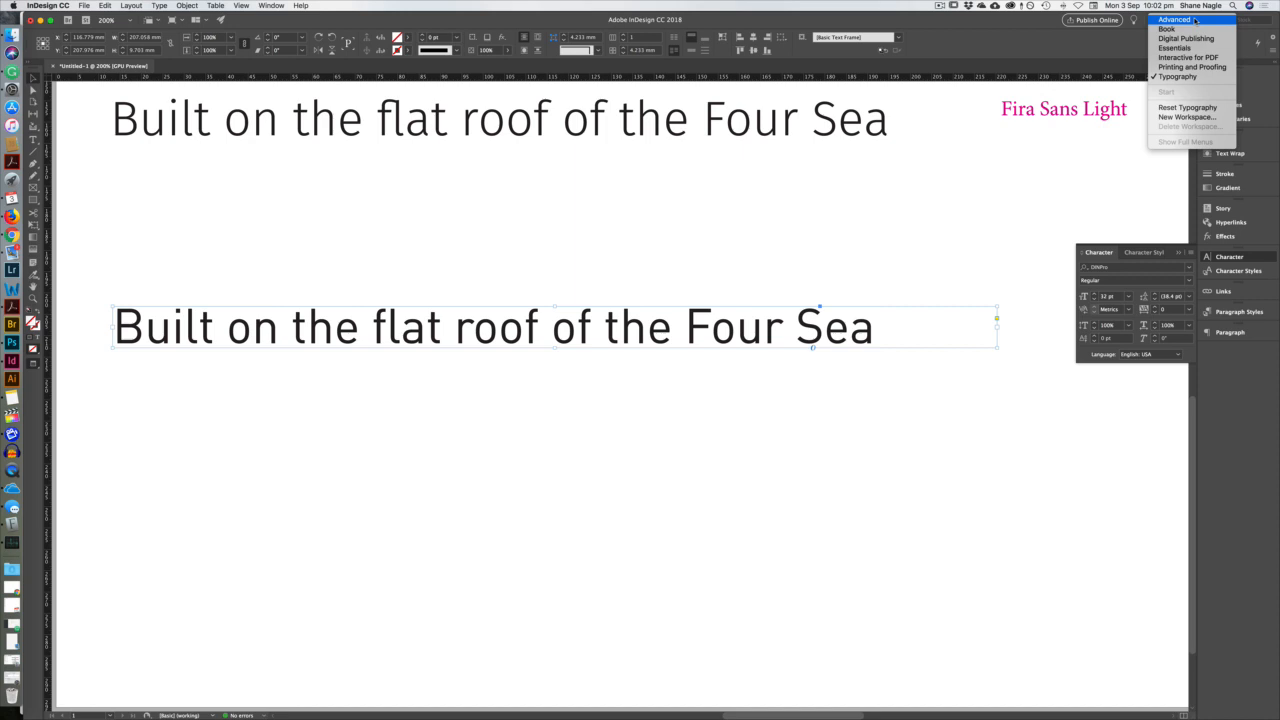
pyautogui.click(1186, 76)
pyautogui.click(1216, 260)
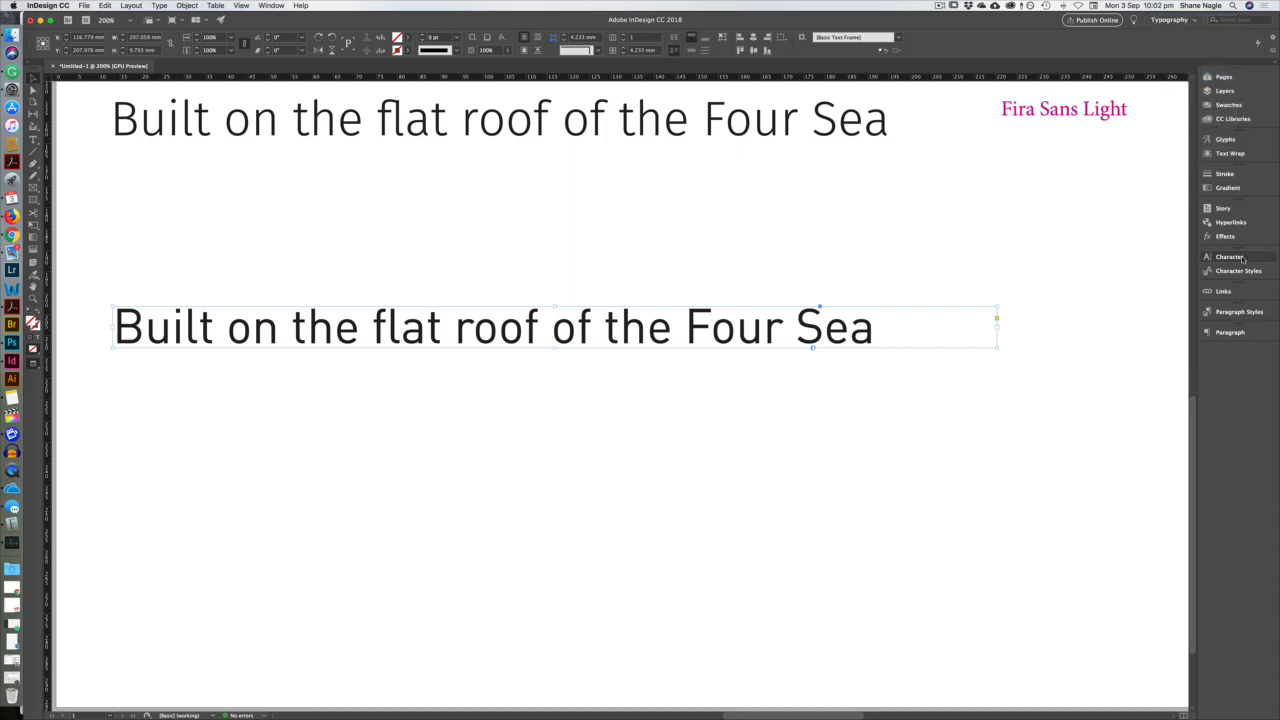
pyautogui.click(1216, 260)
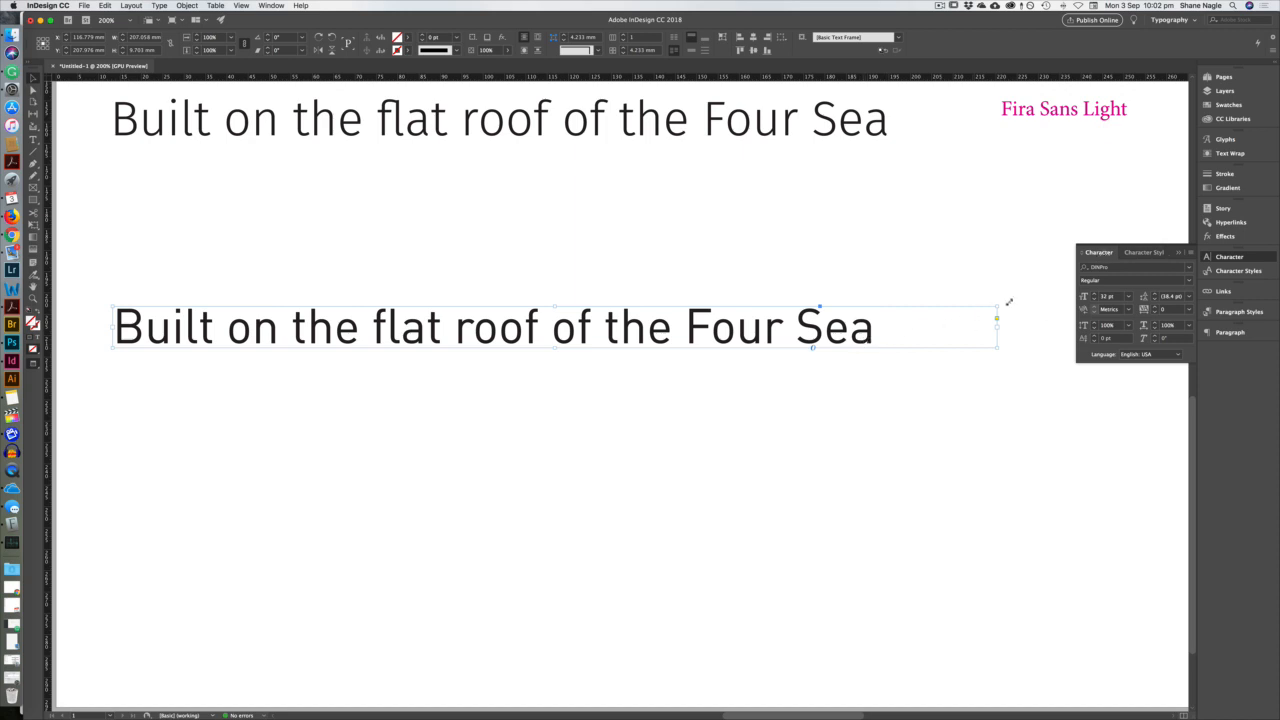
# Turn off the similar-fonts filter in the font list, restrict it to Sans Serif and browse to the DIN fonts.
pyautogui.click(1189, 270)
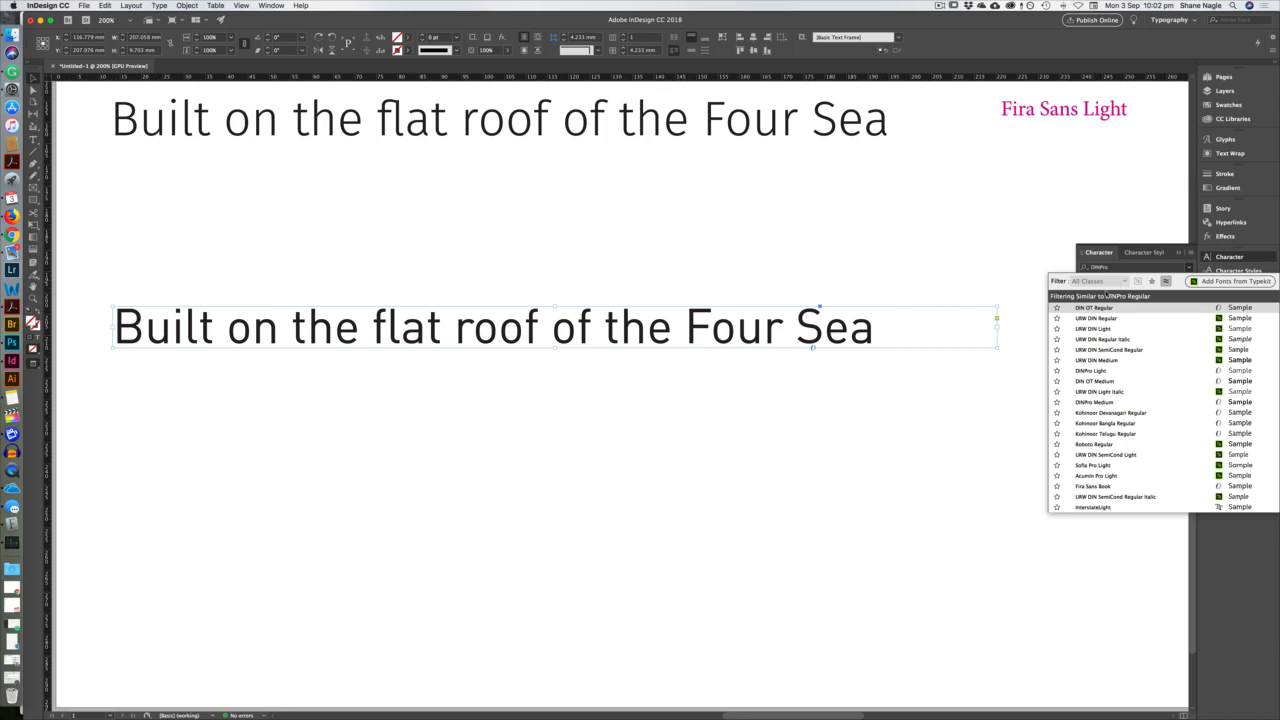
pyautogui.click(1165, 283)
pyautogui.click(1124, 282)
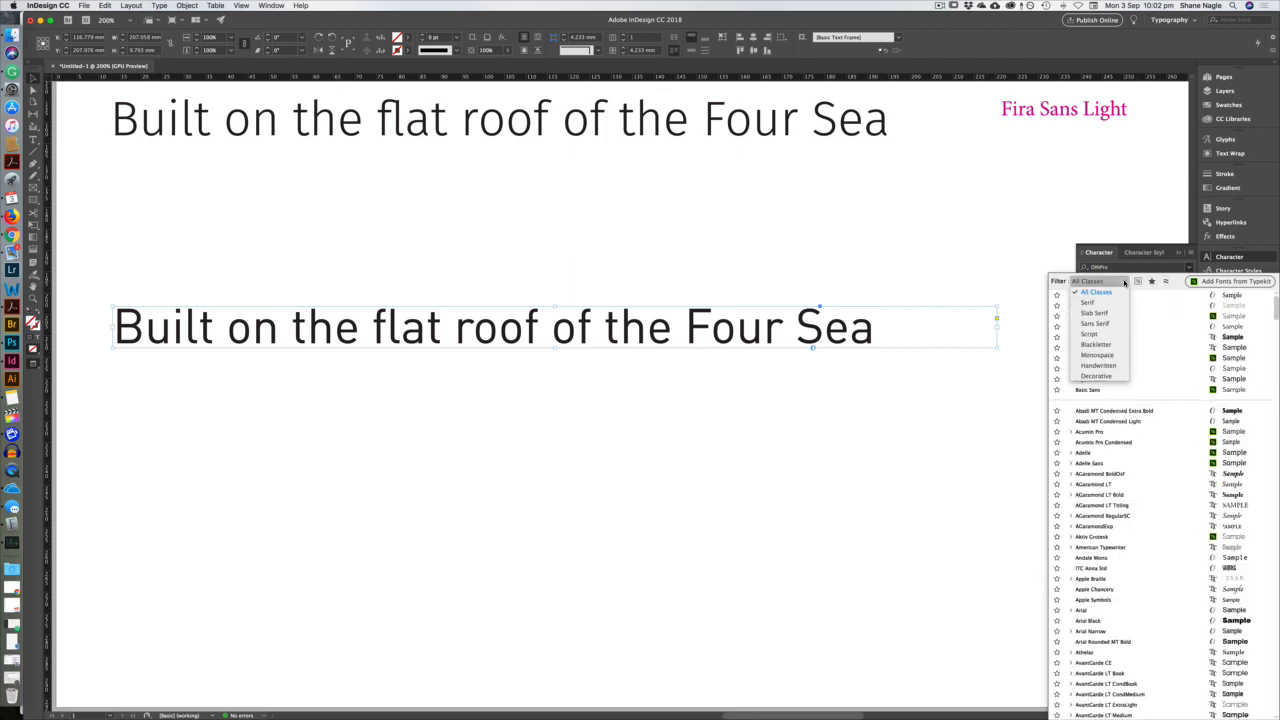
pyautogui.click(1095, 324)
pyautogui.scroll(-20, 1157, 408)
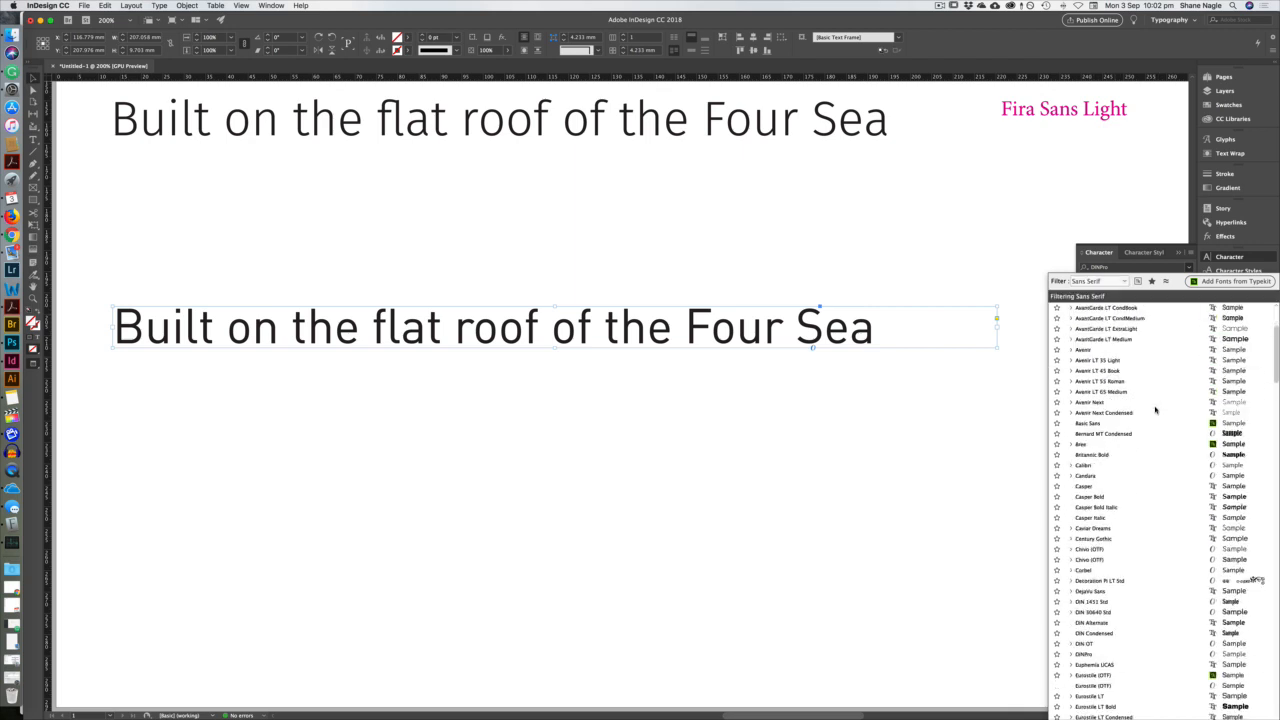
# Turn the similar-fonts filter back on and review the fonts listed as similar to DINPro Regular.
pyautogui.scroll(20, 1158, 411)
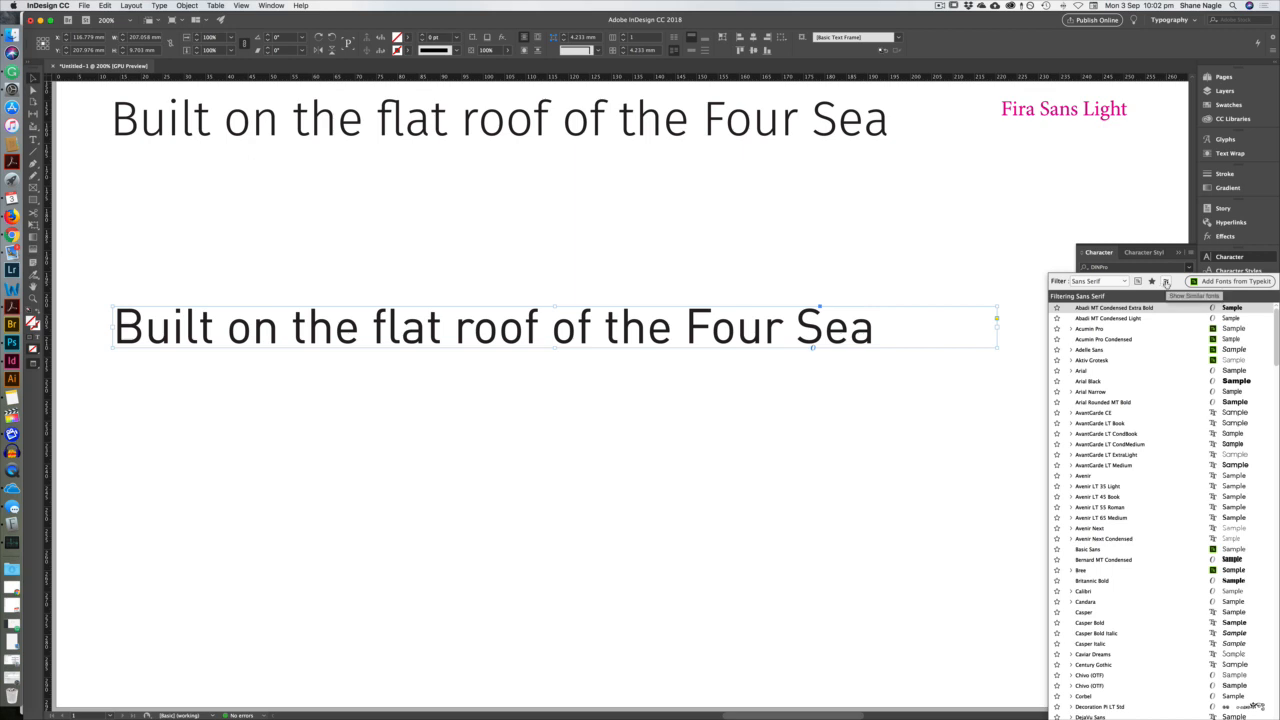
pyautogui.click(1166, 284)
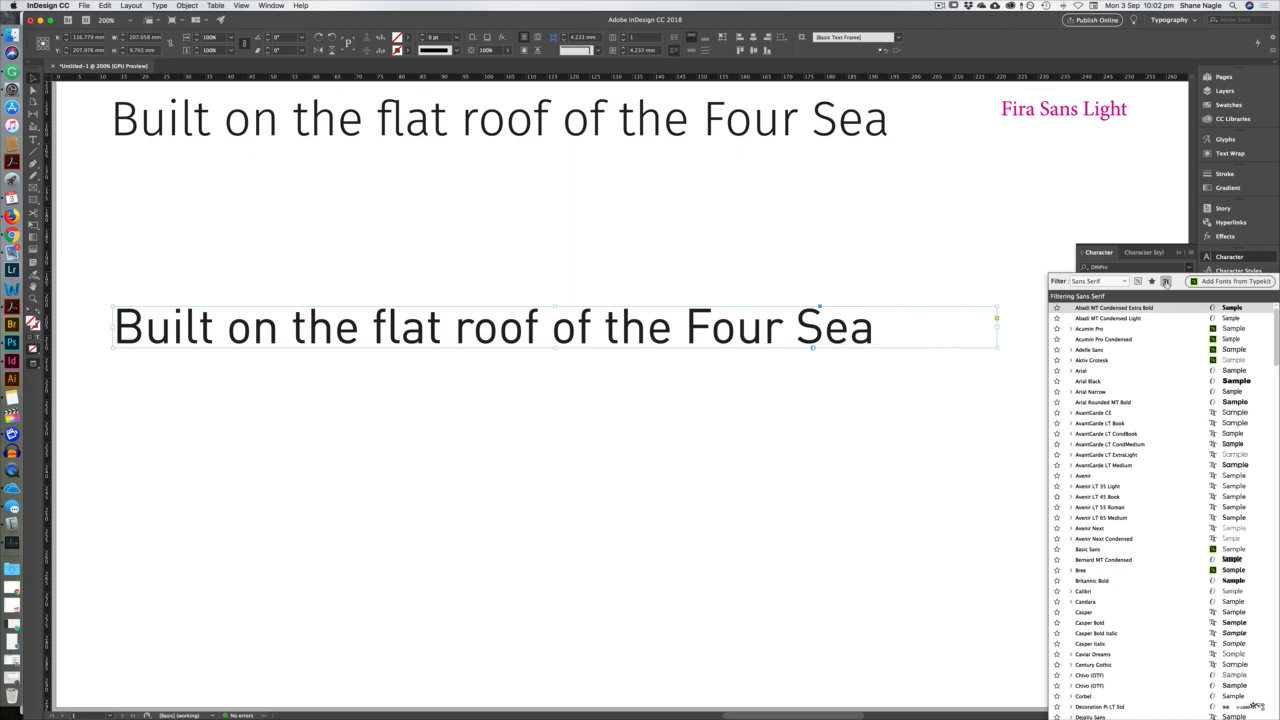
pyautogui.click(881, 338)
pyautogui.doubleClick(878, 330)
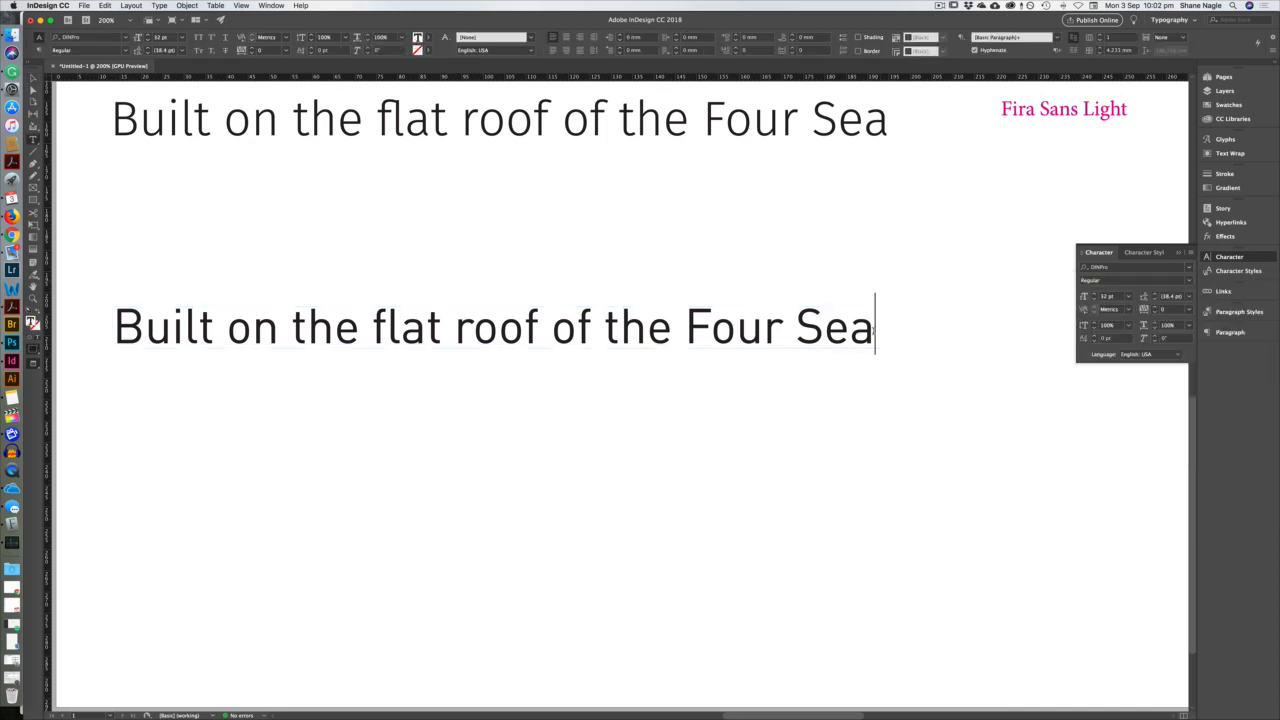
pyautogui.press('Escape')
pyautogui.doubleClick(868, 330)
pyautogui.click(1187, 268)
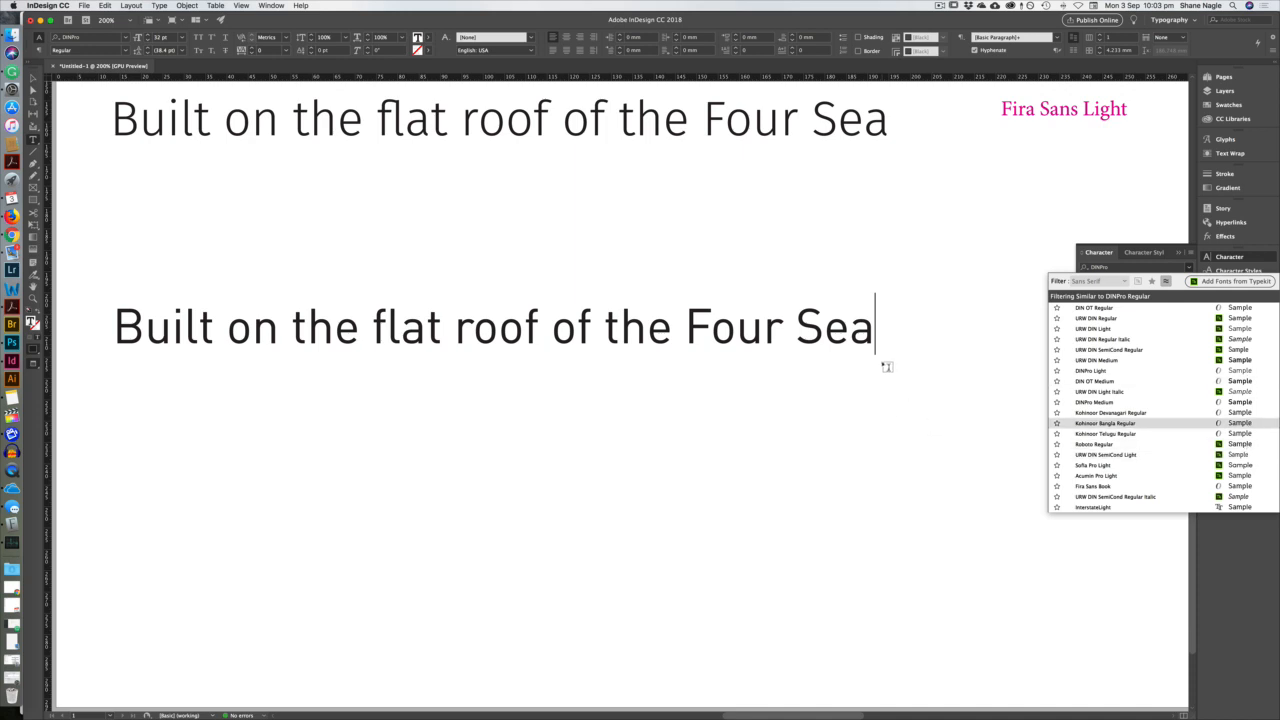
pyautogui.press('Escape')
# Duplicate the DIN Pro sample line three times, stacking the copies evenly below the original with their starts aligned.
pyautogui.press('Escape')
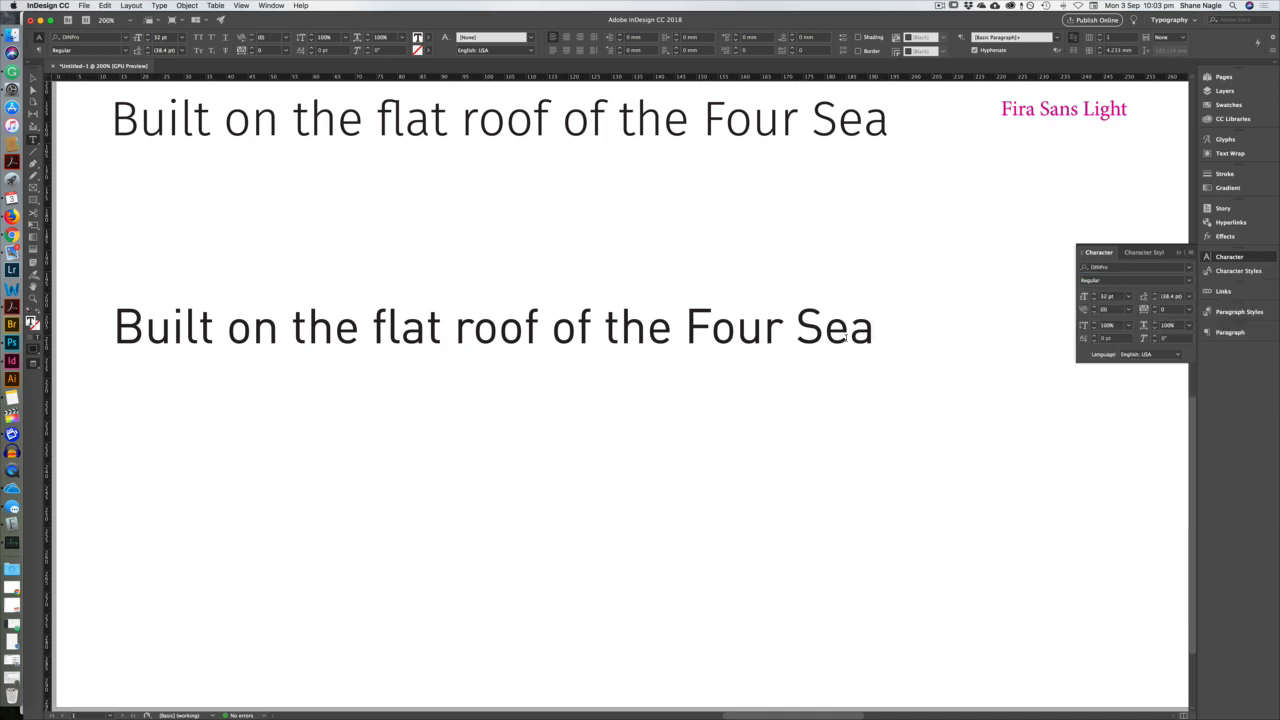
pyautogui.press('Escape')
pyautogui.keyDown('alt'); pyautogui.moveTo(844, 341); pyautogui.dragTo(841, 579); pyautogui.keyUp('alt')
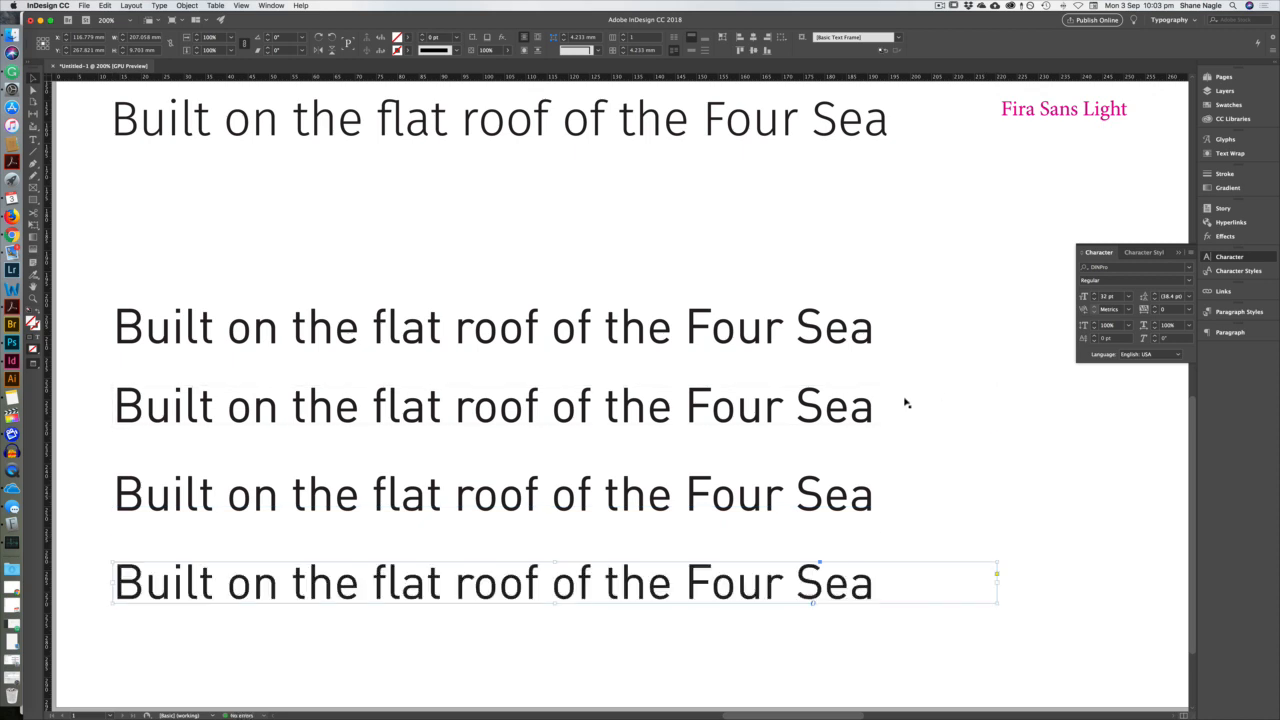
# Set the first copy below the DIN Pro sample line in URW DIN Light.
pyautogui.click(871, 409)
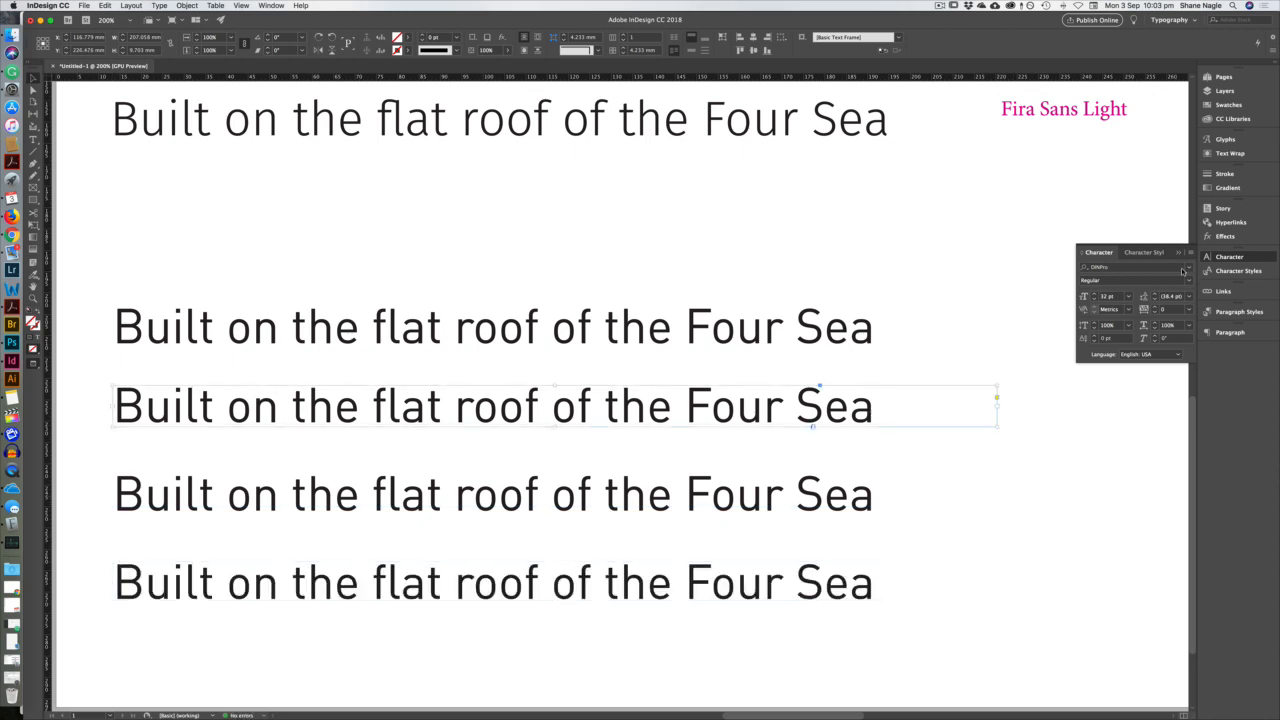
pyautogui.click(1183, 271)
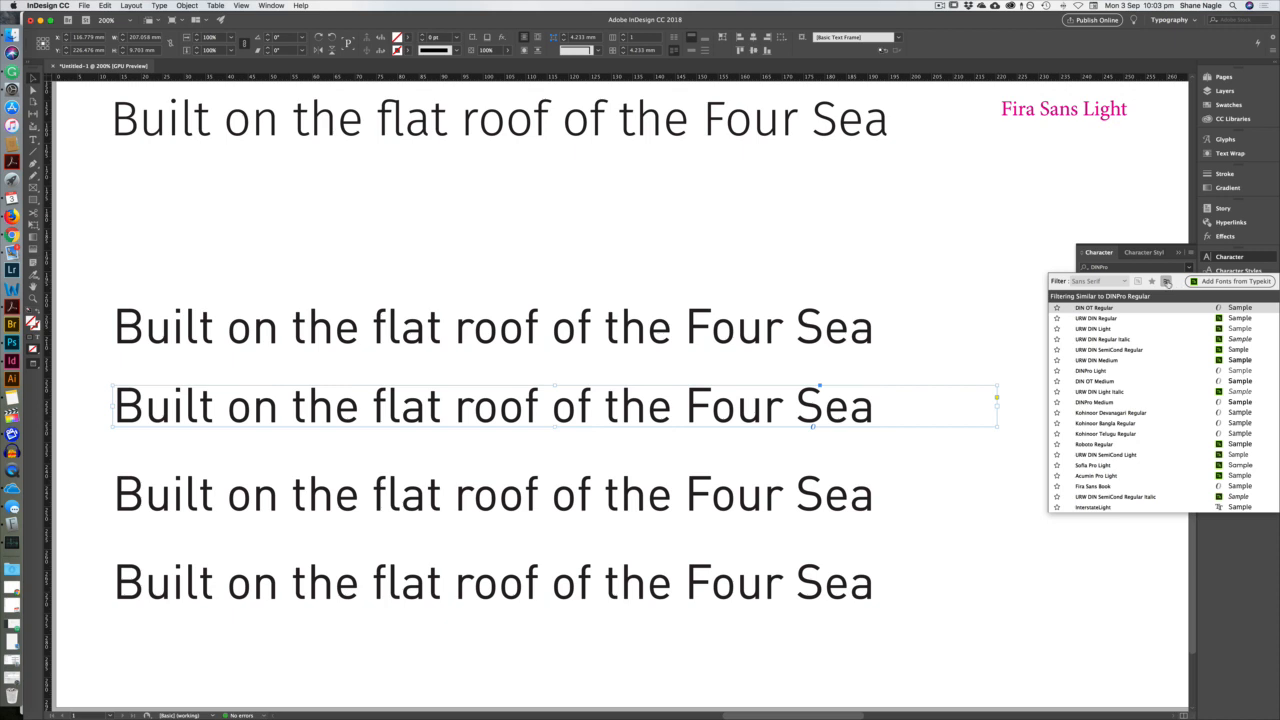
pyautogui.click(1110, 330)
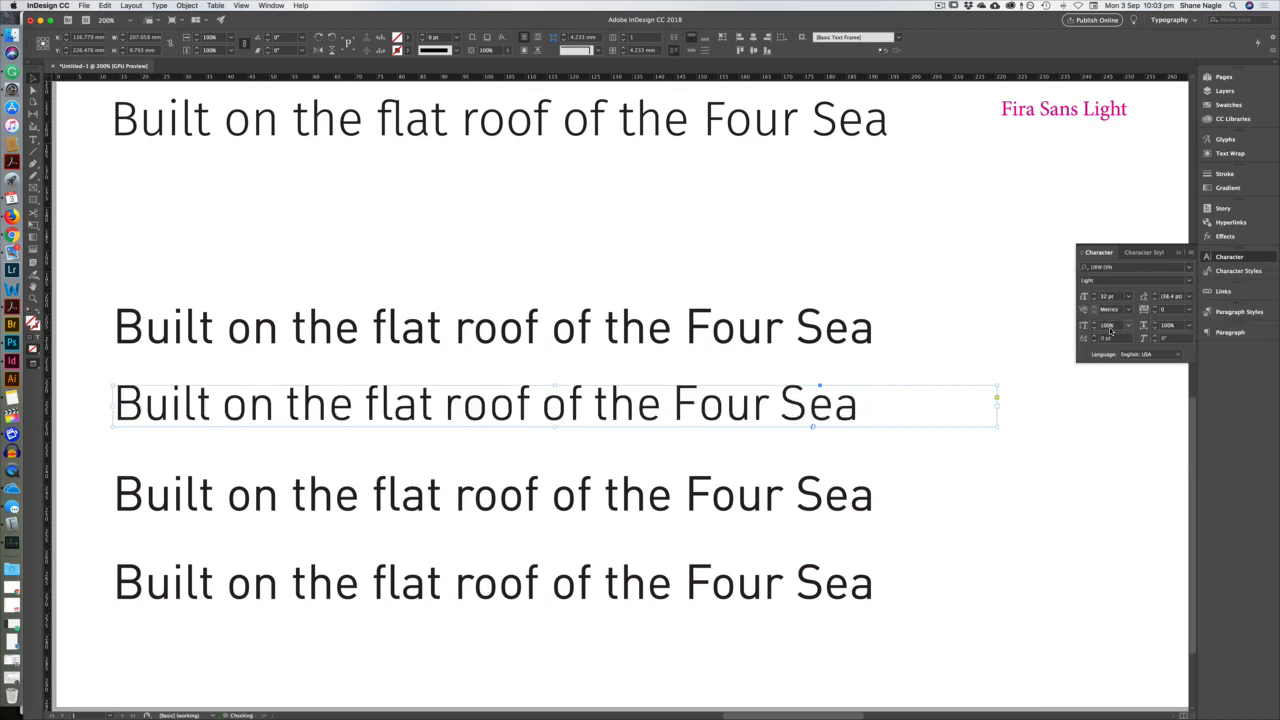
# Set the second copy in Kohinoor Devanagari Regular, enlarge its frame to fit the text, move it up slightly and reduce it to 30 pt.
pyautogui.click(862, 502)
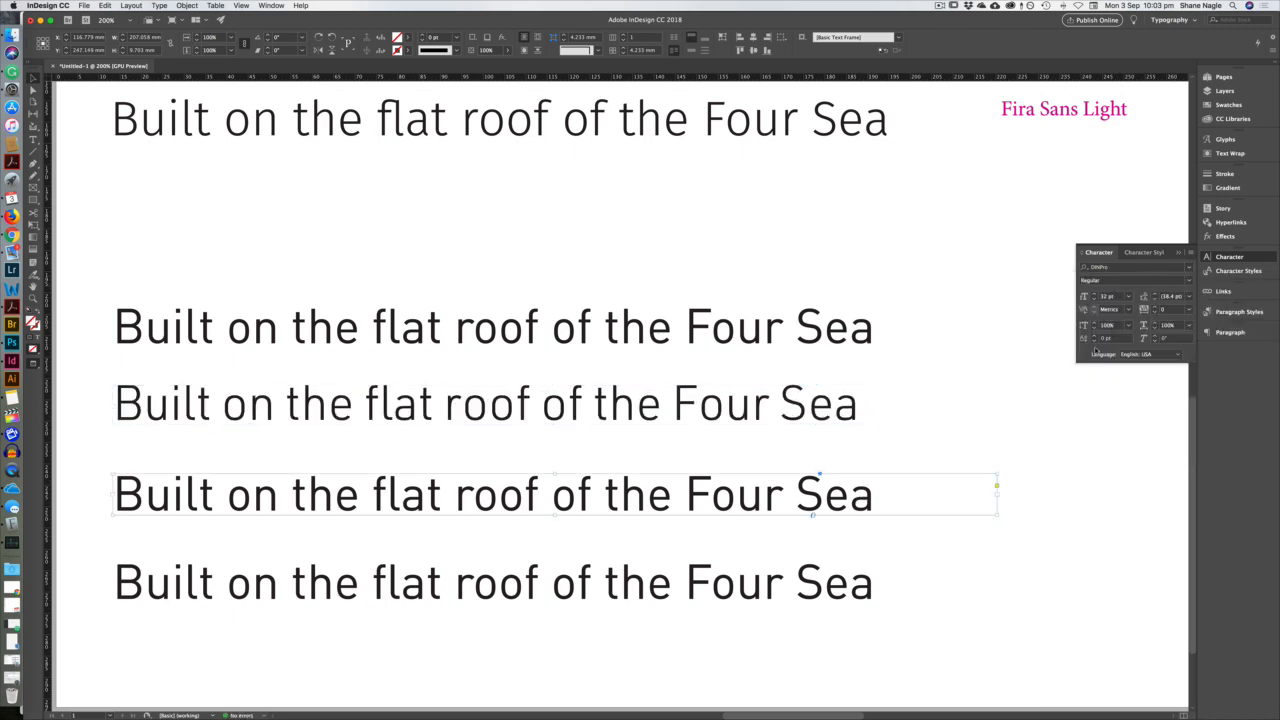
pyautogui.click(1188, 273)
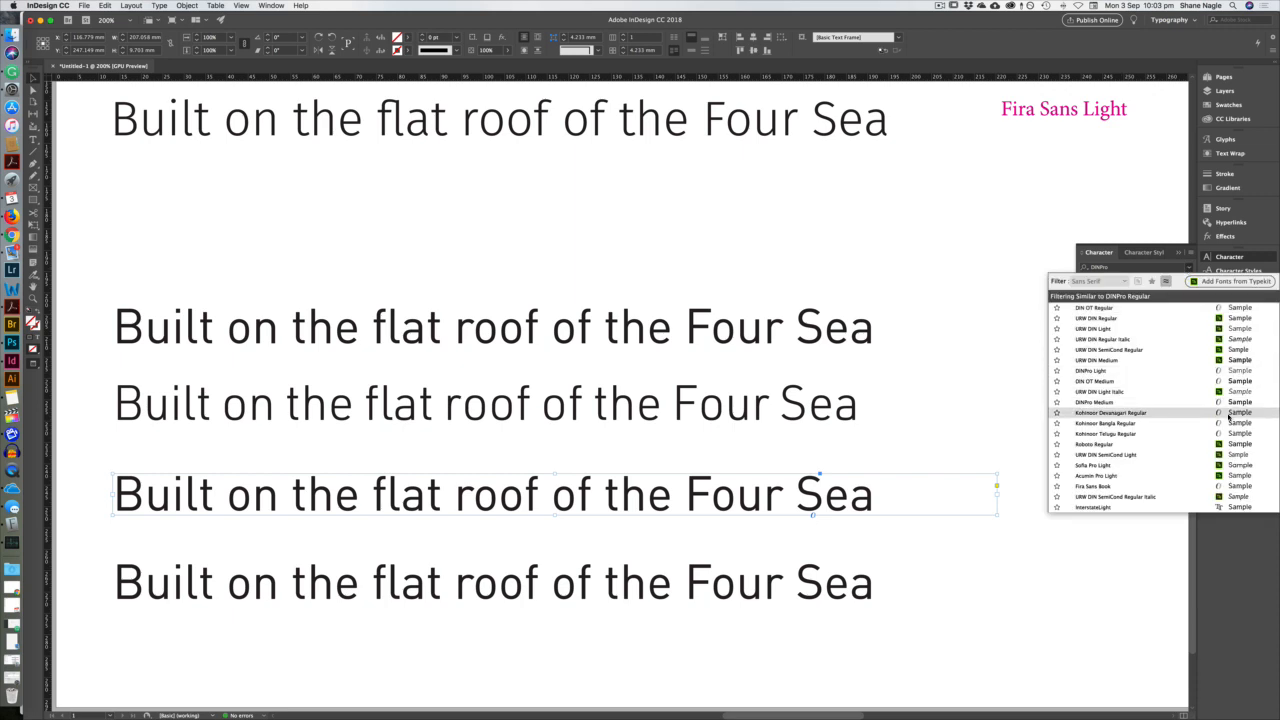
pyautogui.click(1135, 413)
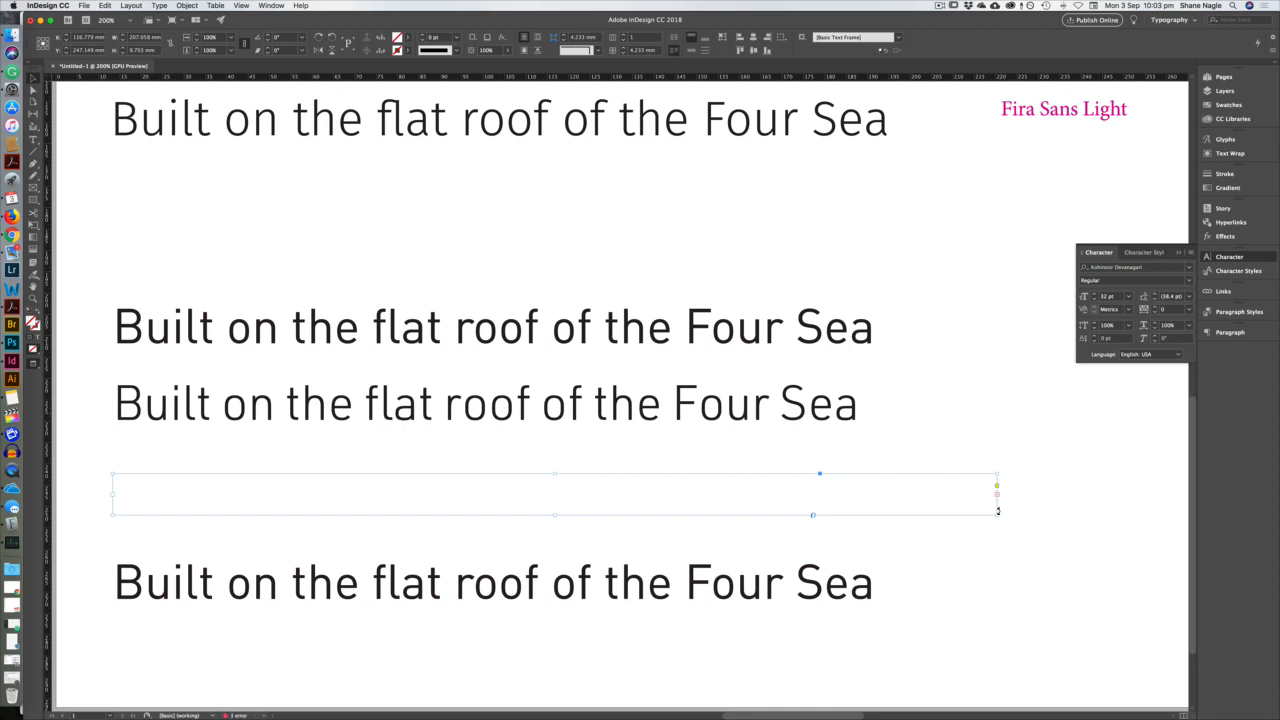
pyautogui.moveTo(997, 513); pyautogui.dragTo(1097, 532)
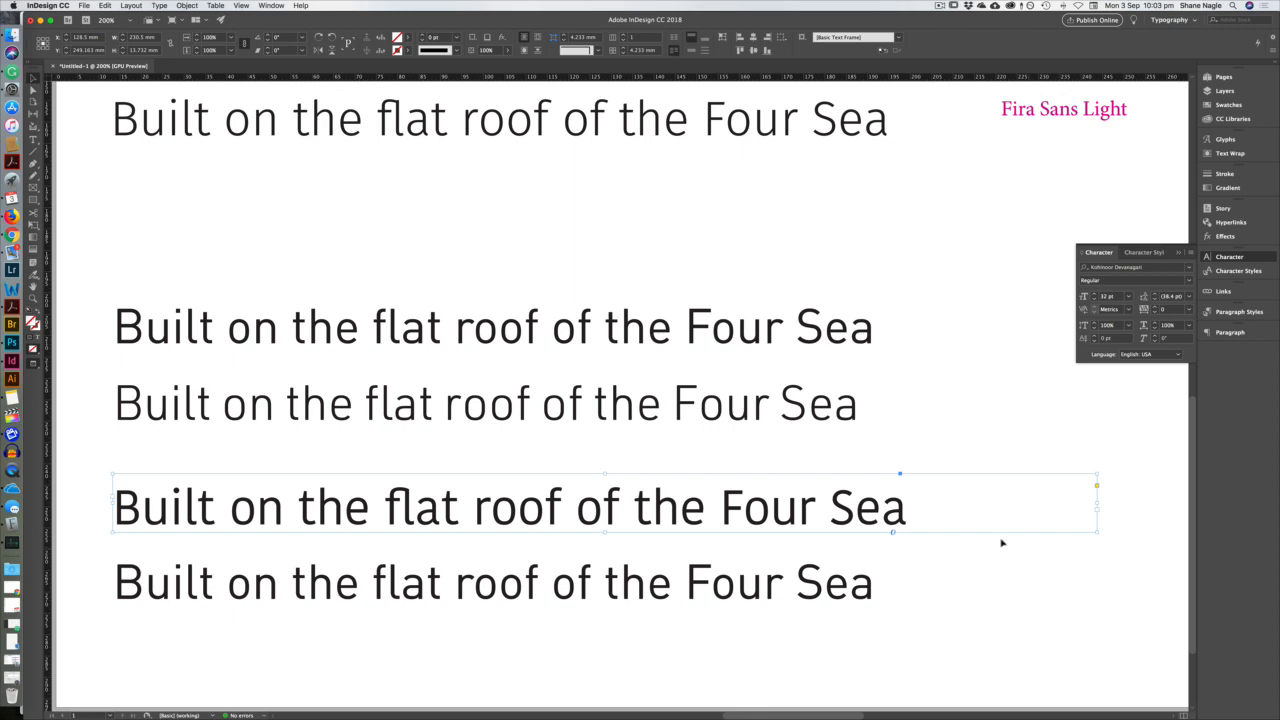
pyautogui.moveTo(918, 514); pyautogui.dragTo(918, 504)
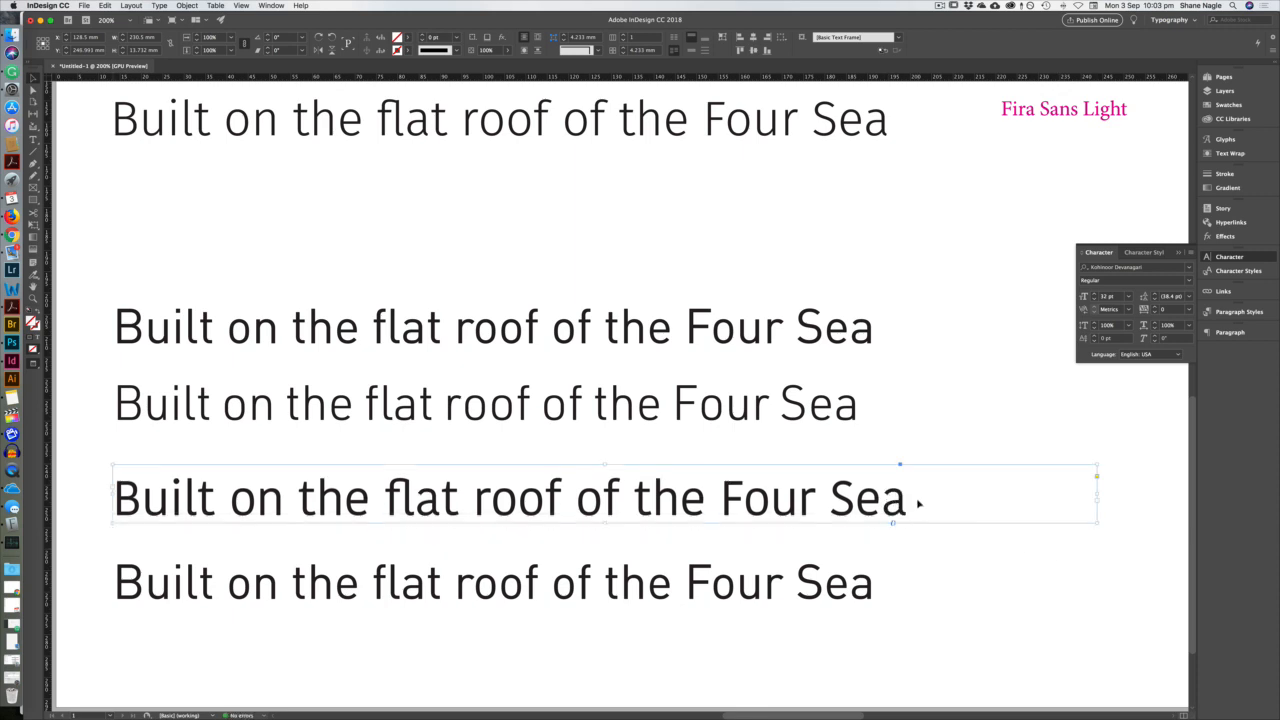
pyautogui.press('super+shift+comma')
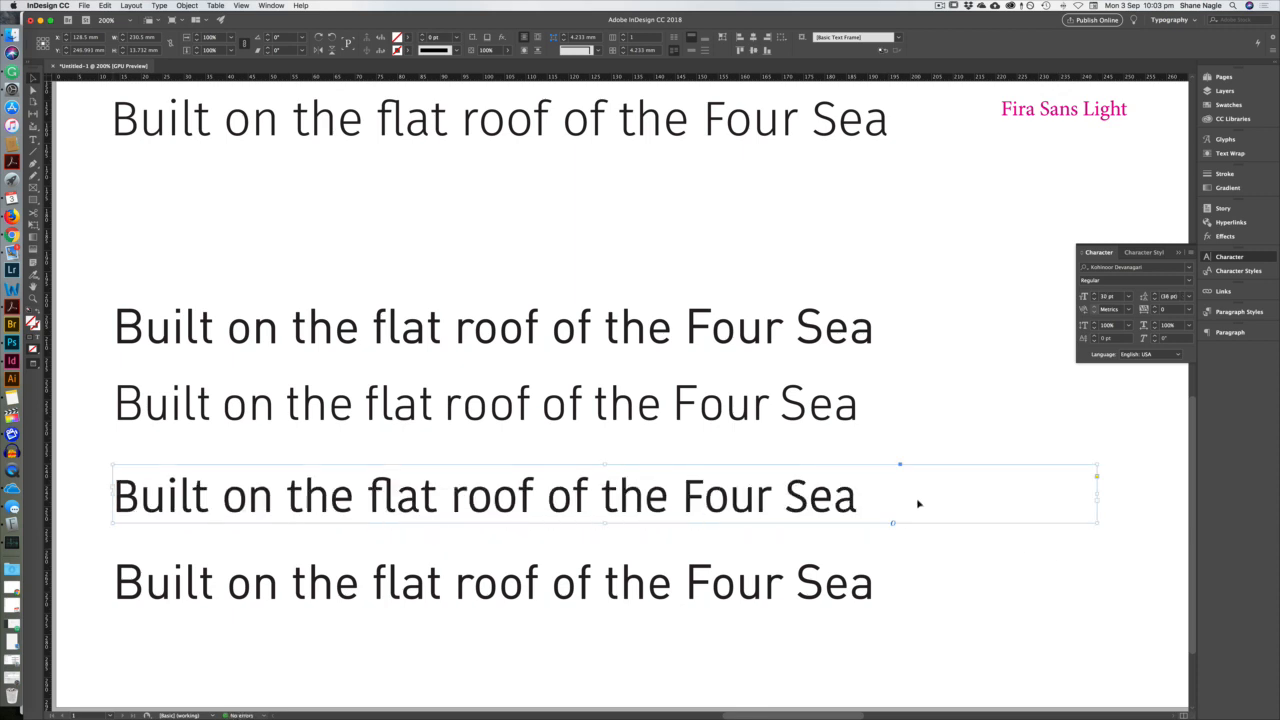
# Set the lowest copy of the sample line in Acumin Pro Light from the similar-fonts list.
pyautogui.click(877, 570)
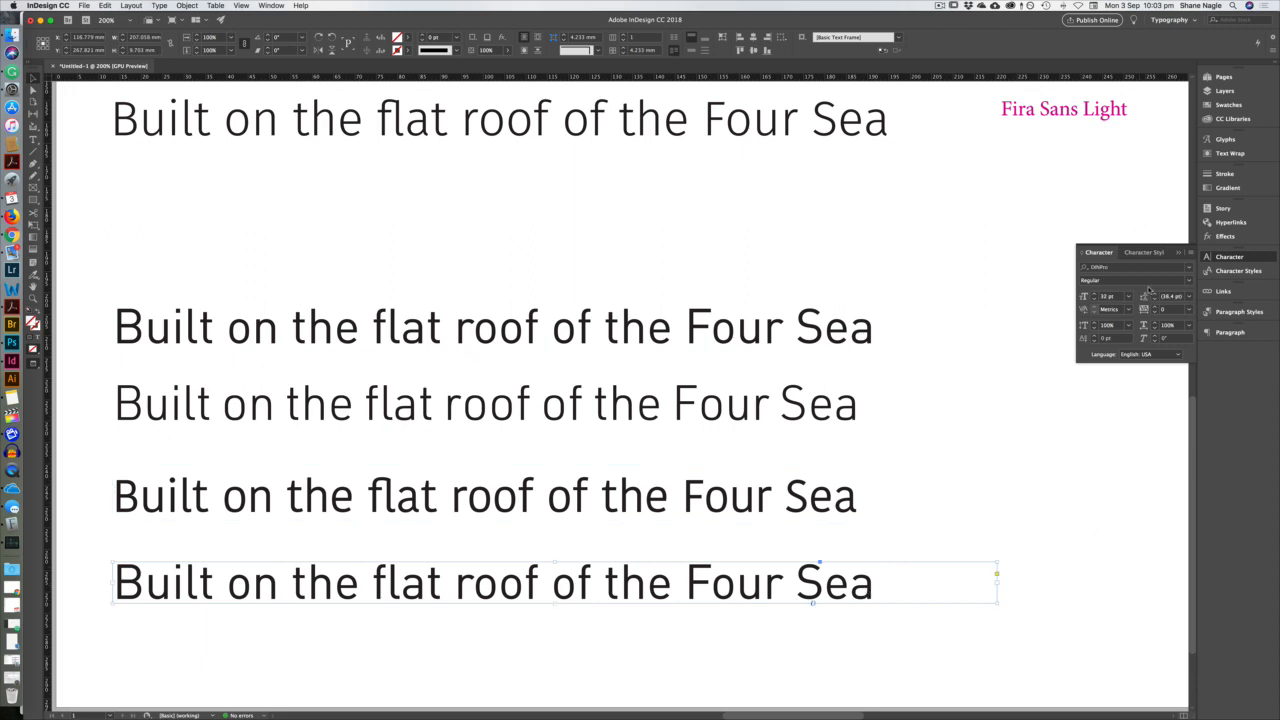
pyautogui.click(1187, 271)
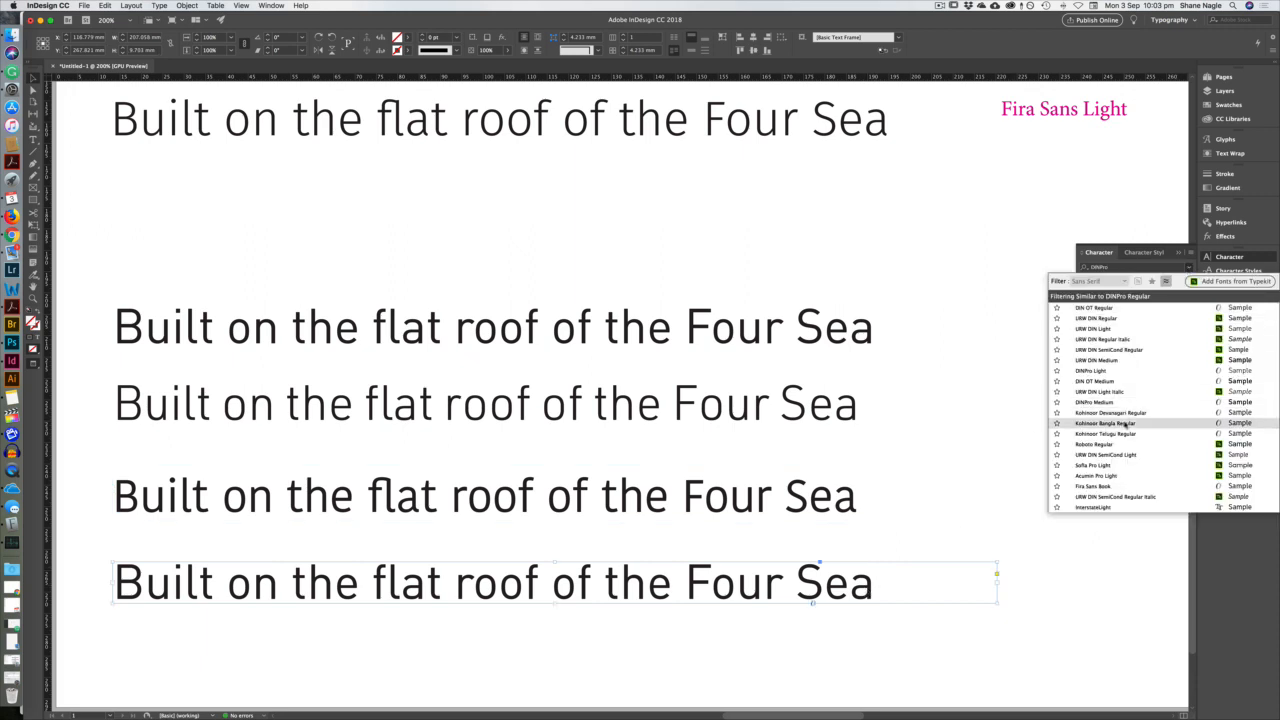
pyautogui.click(1115, 476)
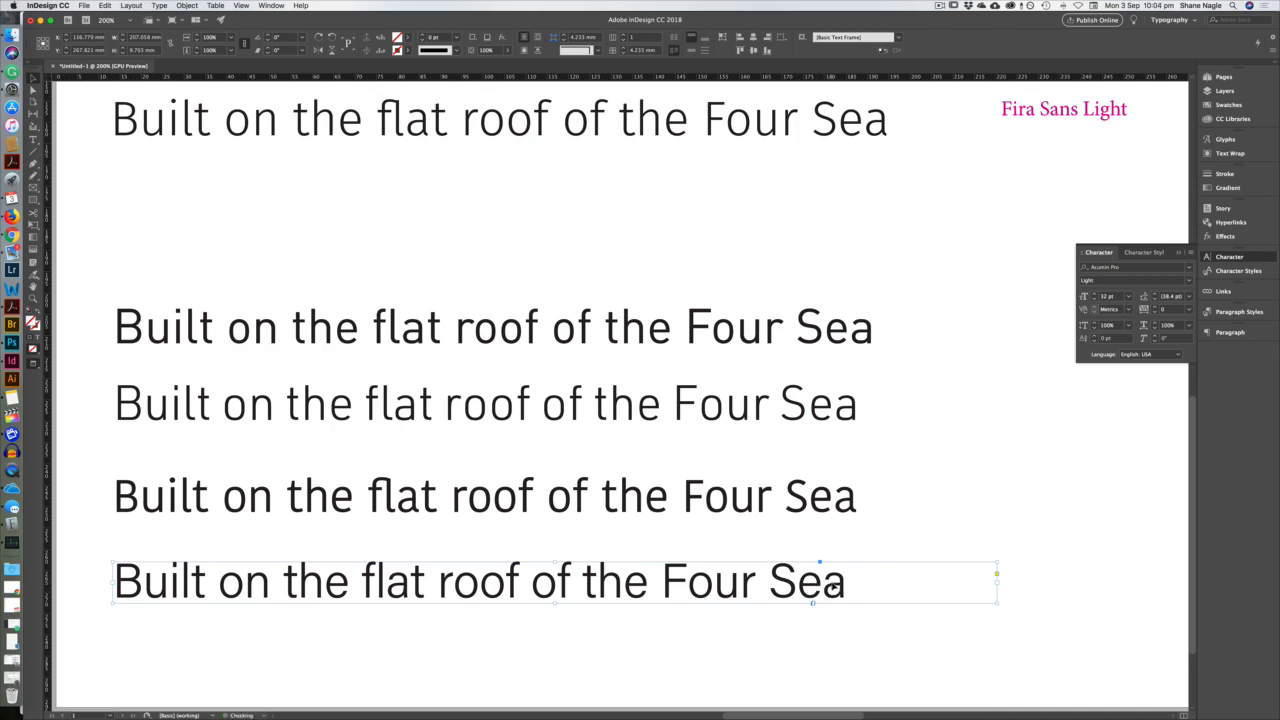
# Examine the letter shapes of "the Four Sea" enlarged, from the Acumin Pro line up to the scanned original.
pyautogui.moveTo(828, 586); pyautogui.dragTo(820, 528)
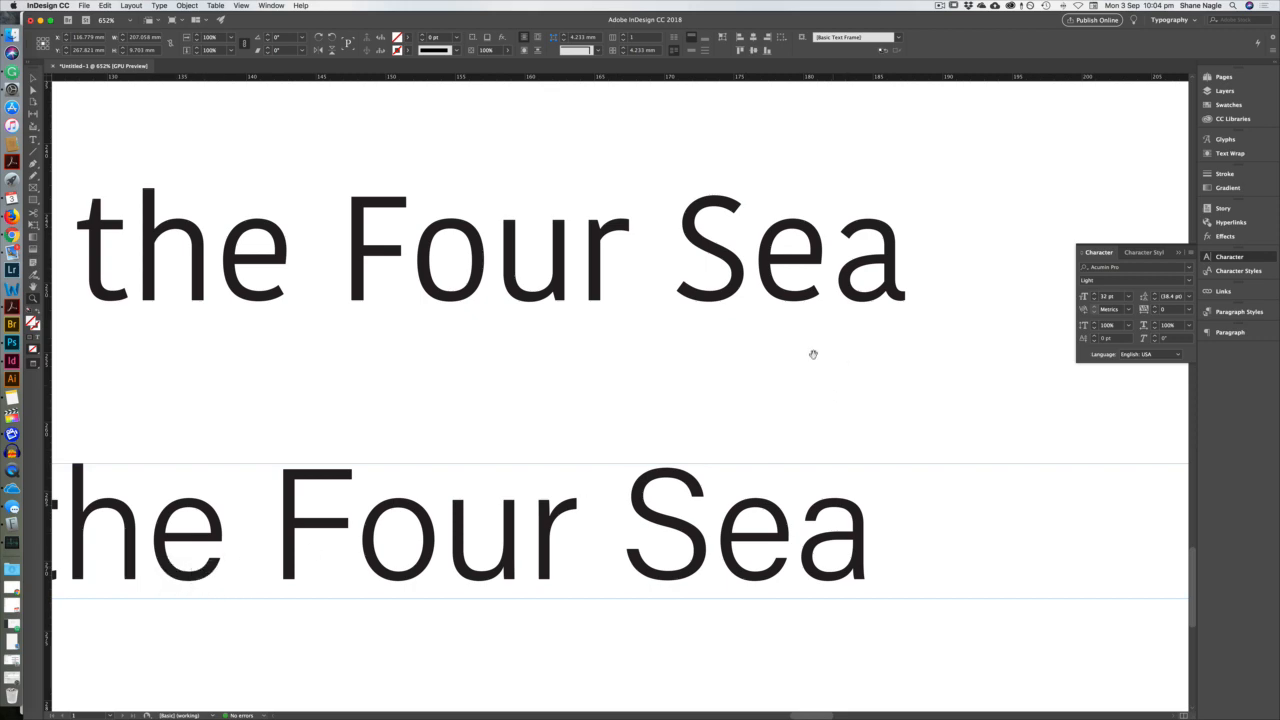
pyautogui.scroll(5, 814, 354)
pyautogui.moveTo(805, 350); pyautogui.dragTo(819, 707)
pyautogui.moveTo(831, 197); pyautogui.dragTo(841, 714)
pyautogui.moveTo(821, 235); pyautogui.dragTo(893, 717)
pyautogui.moveTo(855, 300); pyautogui.dragTo(897, 629)
pyautogui.moveTo(777, 213); pyautogui.dragTo(784, 365)
pyautogui.moveTo(756, 188); pyautogui.dragTo(740, 597)
pyautogui.moveTo(850, 550); pyautogui.dragTo(372, 545)
pyautogui.moveTo(379, 421); pyautogui.dragTo(737, 425)
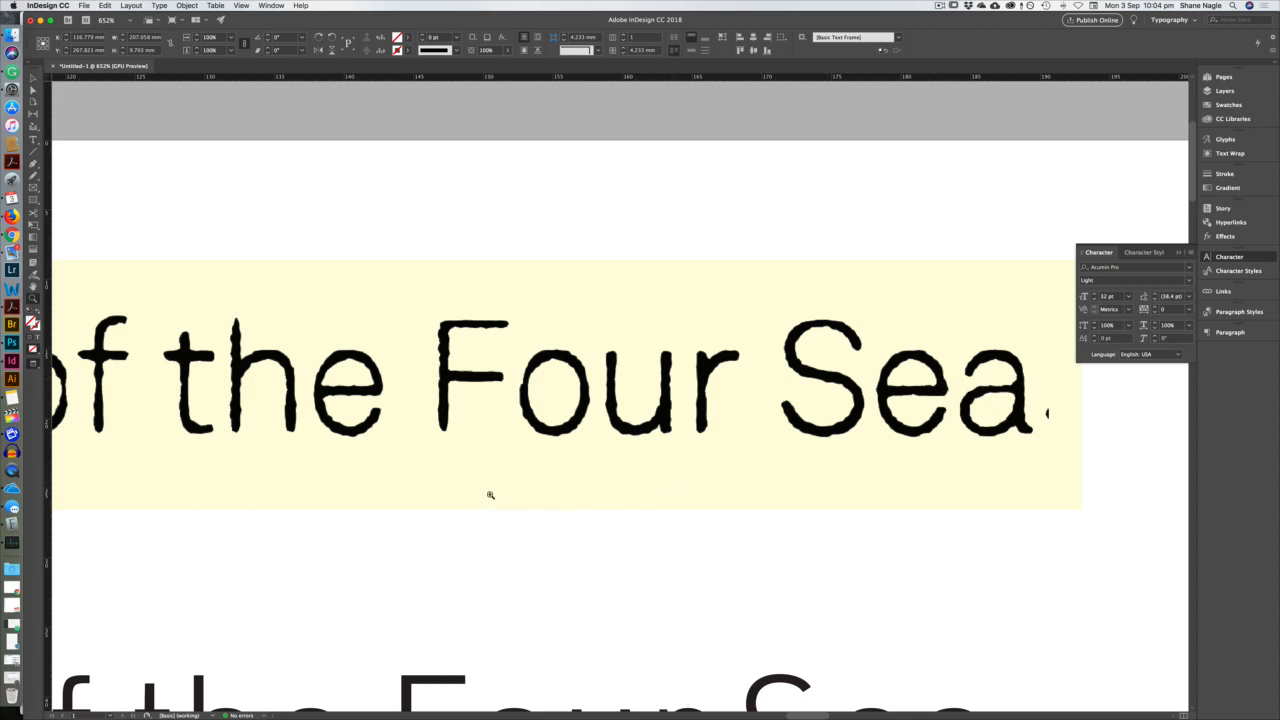
# Inspect the remaining words of the scanned line enlarged and compare them with the candidate font samples further down the page.
pyautogui.moveTo(466, 489); pyautogui.dragTo(845, 480)
pyautogui.moveTo(348, 495); pyautogui.dragTo(869, 491)
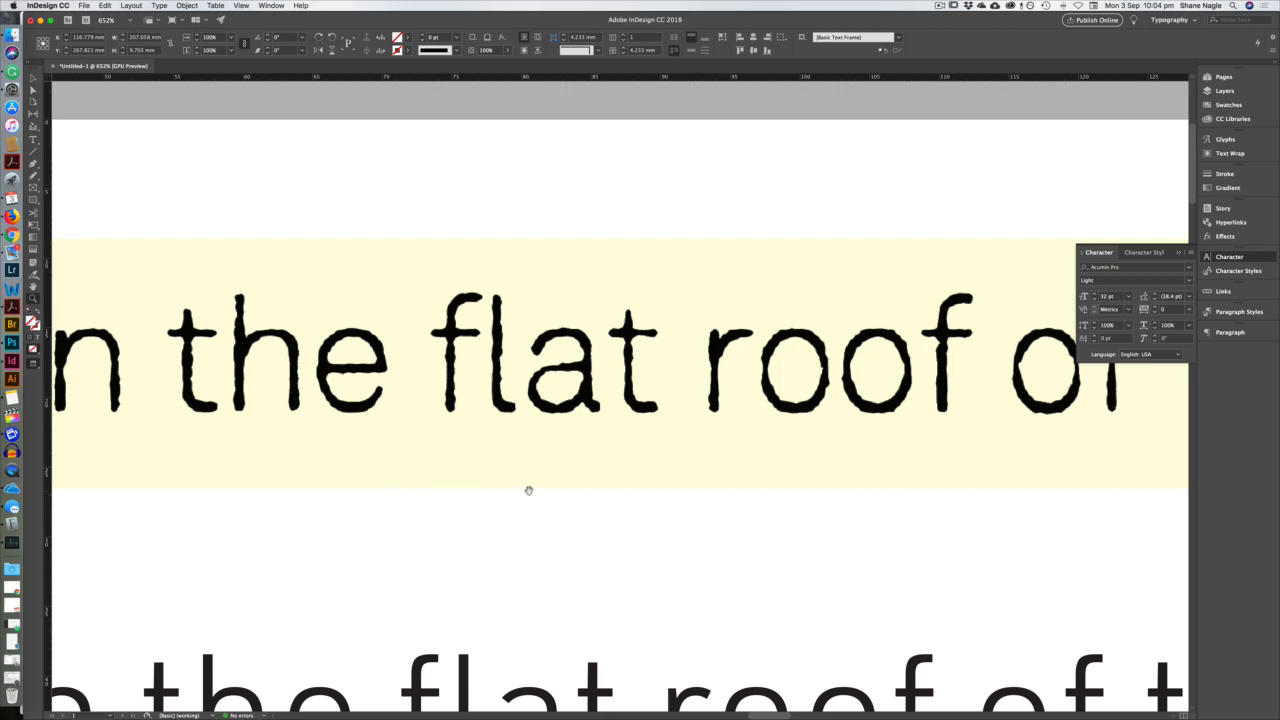
pyautogui.moveTo(437, 477); pyautogui.dragTo(620, 483)
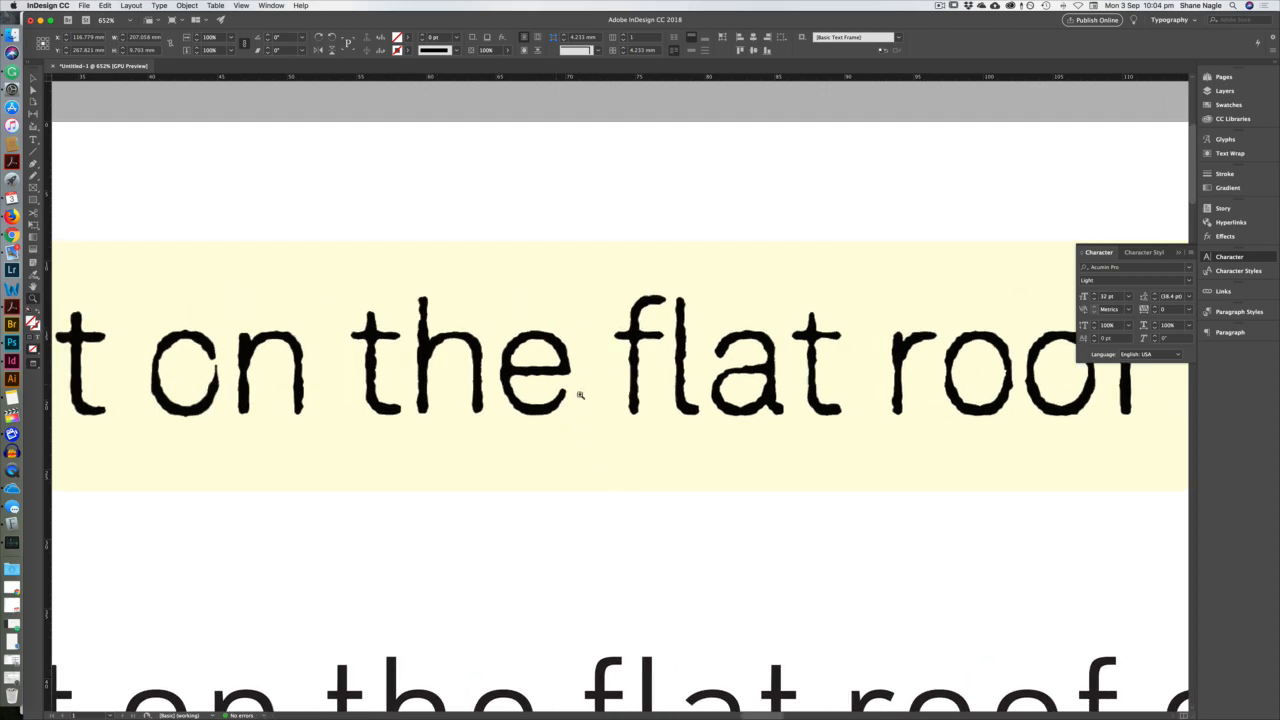
pyautogui.moveTo(860, 478); pyautogui.dragTo(371, 443)
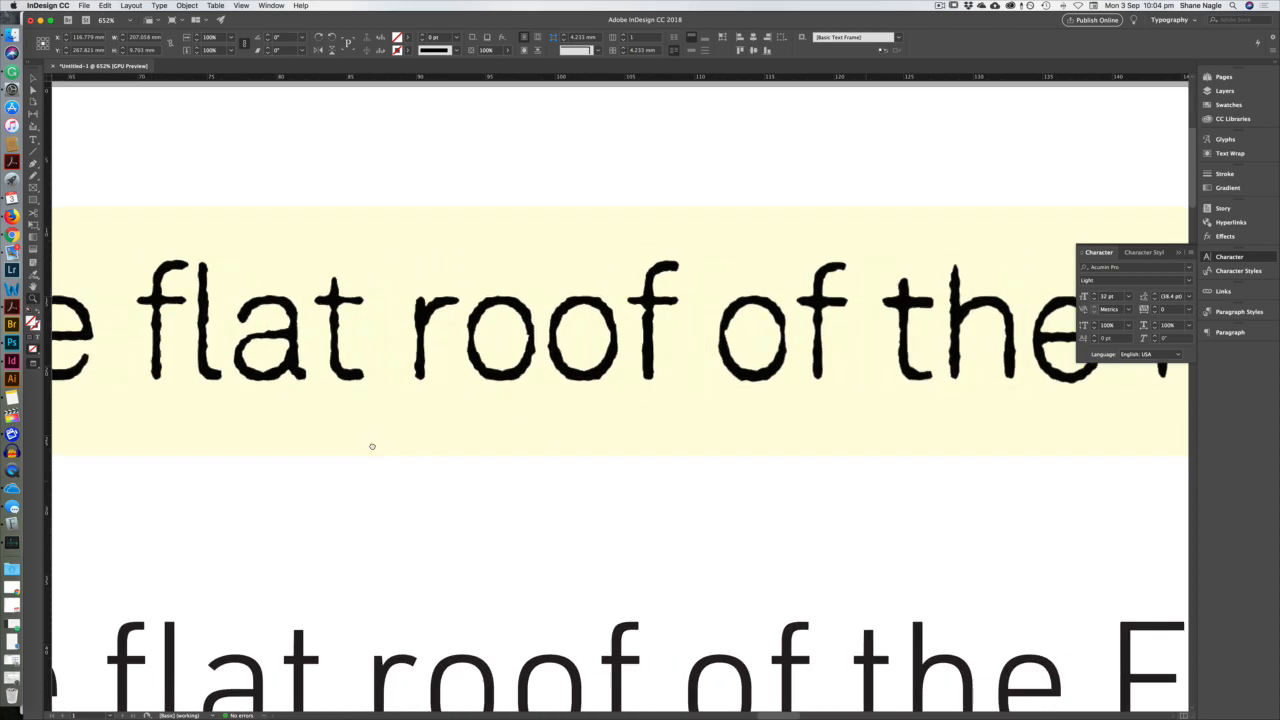
pyautogui.hscroll(10, 700, 432)
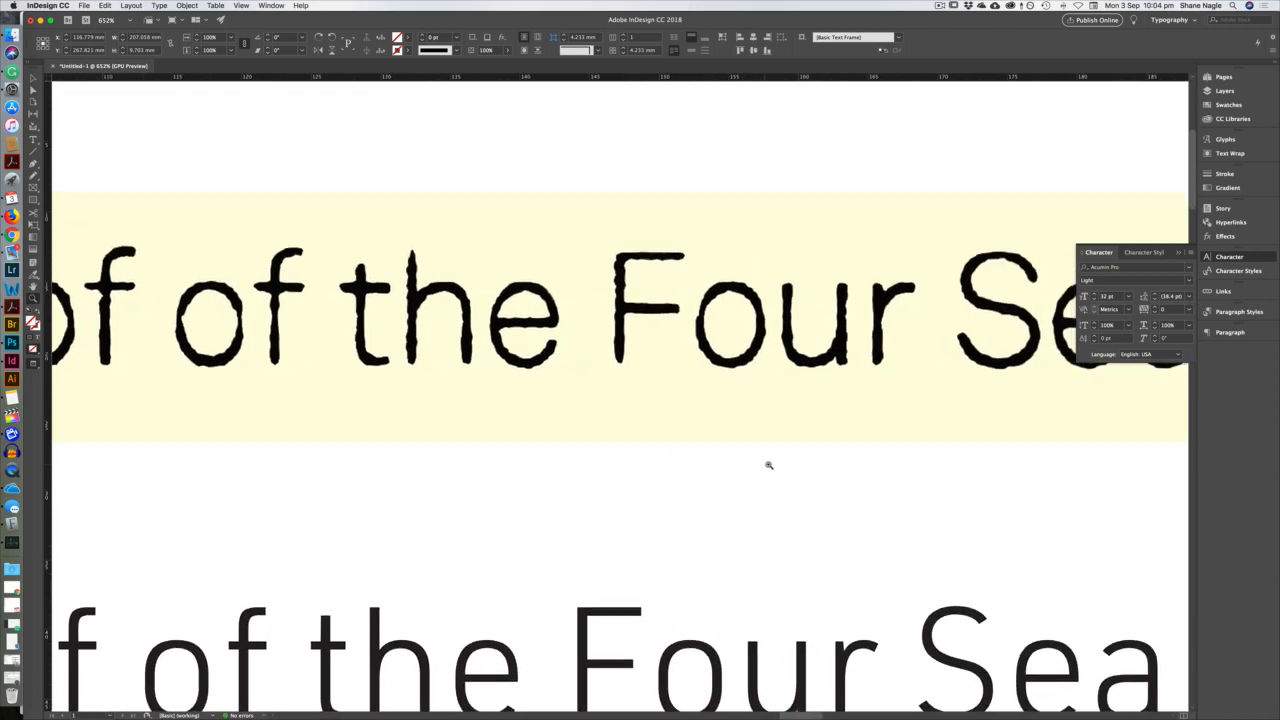
pyautogui.scroll(-10, 766, 466)
pyautogui.scroll(-10, 766, 466)
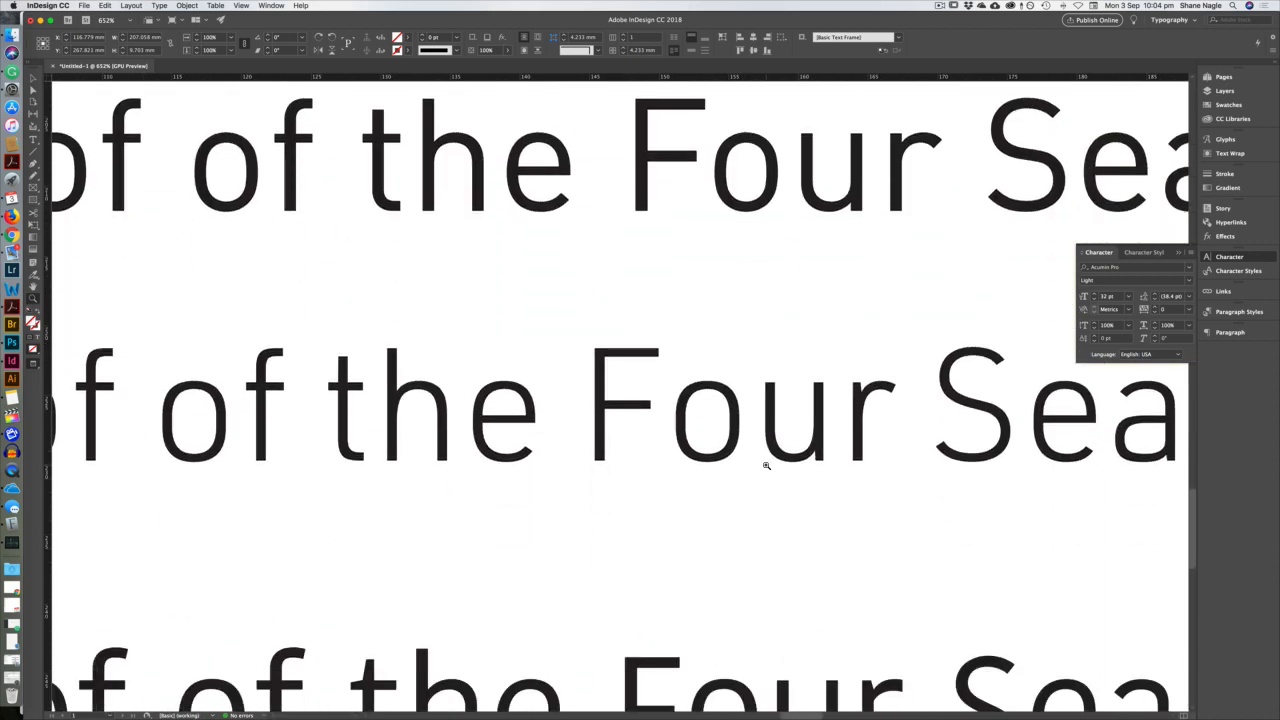
pyautogui.keyDown('alt'); pyautogui.click(766, 466); pyautogui.keyUp('alt')
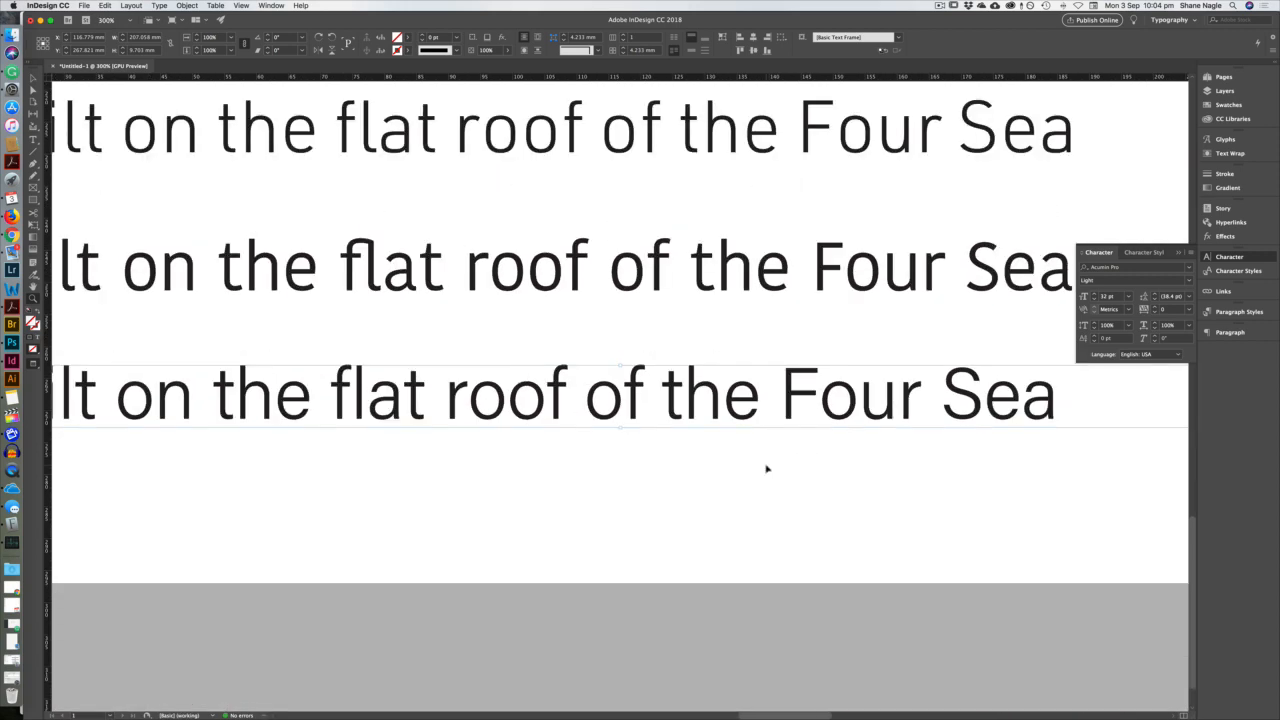
pyautogui.keyDown('alt'); pyautogui.click(767, 468); pyautogui.keyUp('alt')
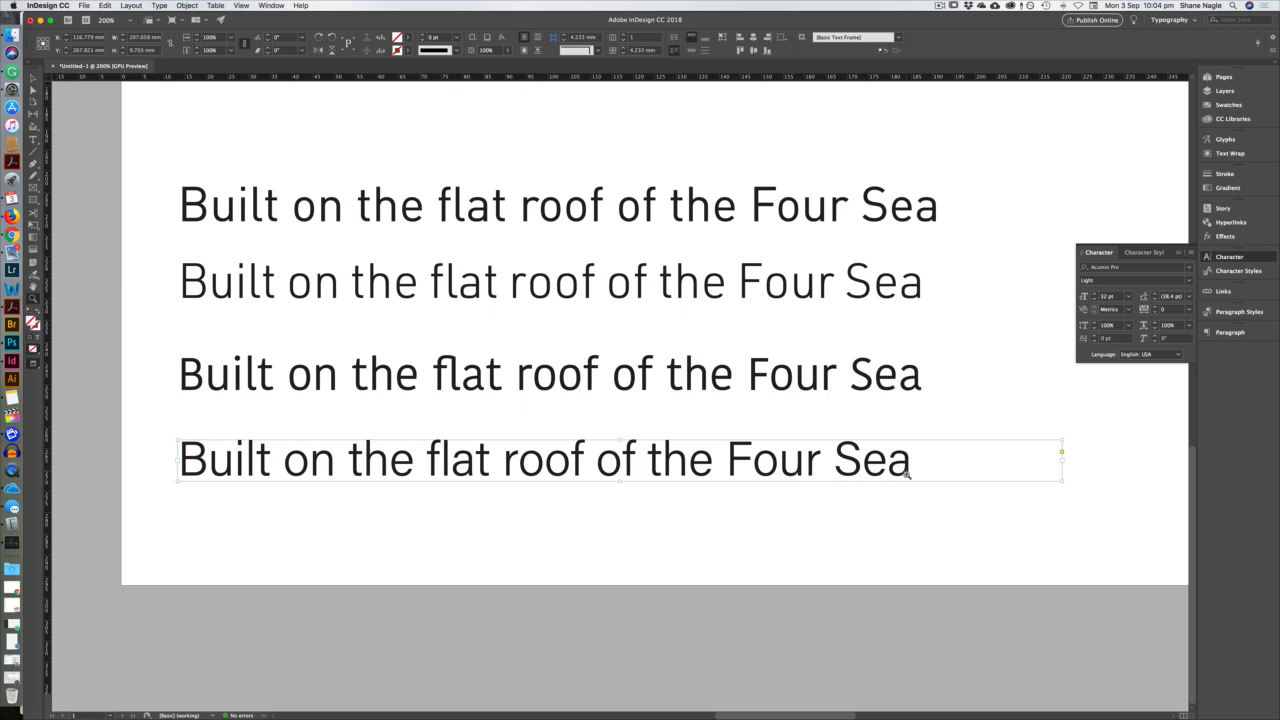
# Review the fonts listed as similar to Acumin Pro Light for the lowest sample line.
pyautogui.press('v')
pyautogui.click(1189, 267)
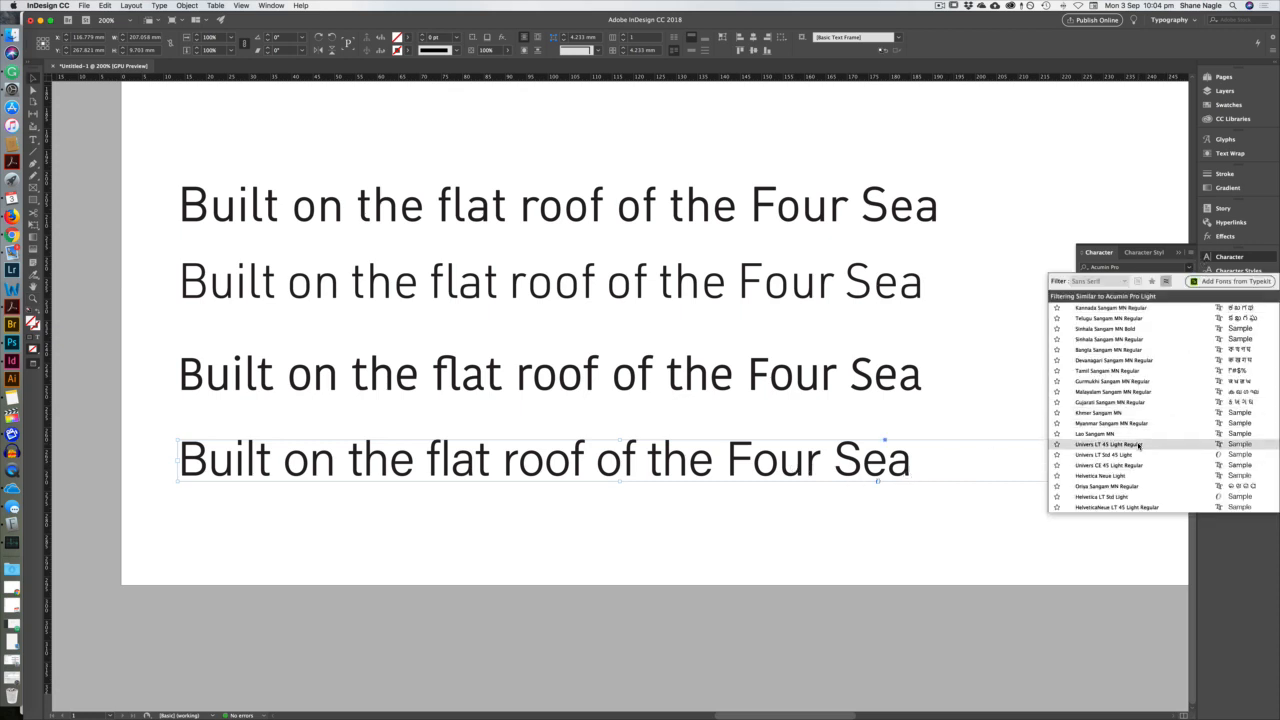
pyautogui.click(945, 462)
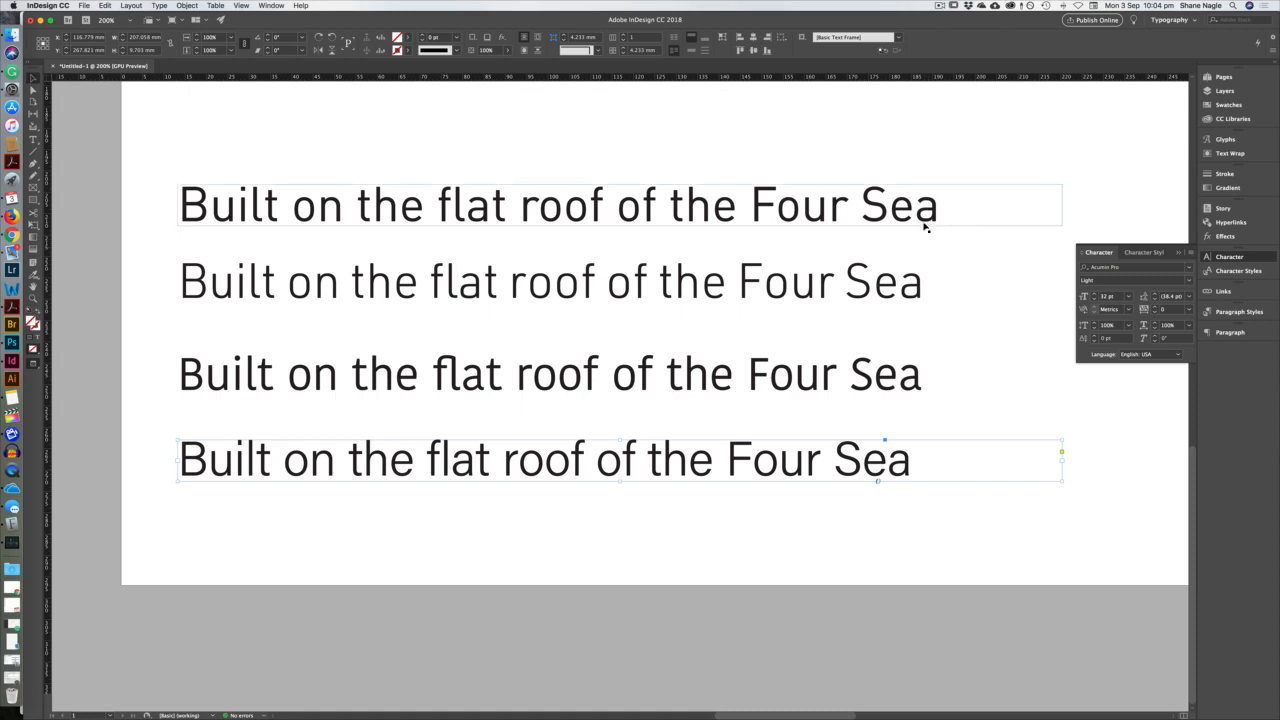
# Highlight the URW DIN Light sample line and review its list of similar fonts.
pyautogui.doubleClick(922, 290)
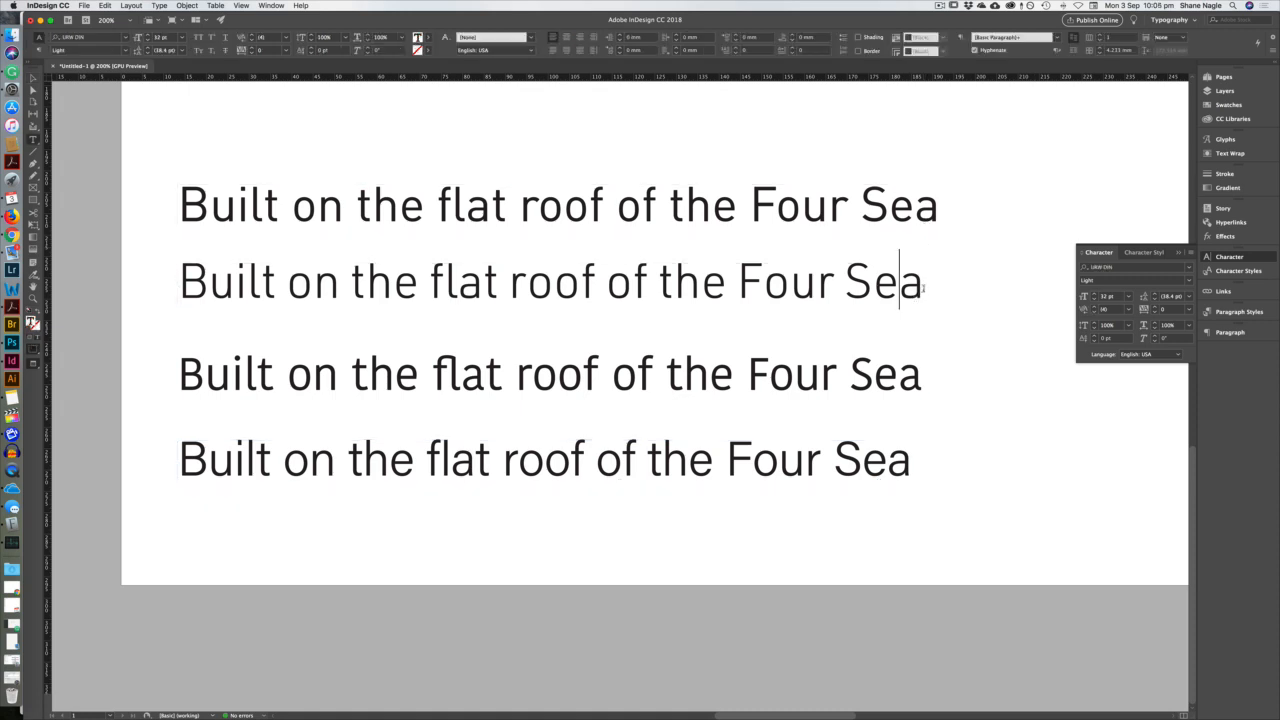
pyautogui.moveTo(922, 288); pyautogui.dragTo(177, 284)
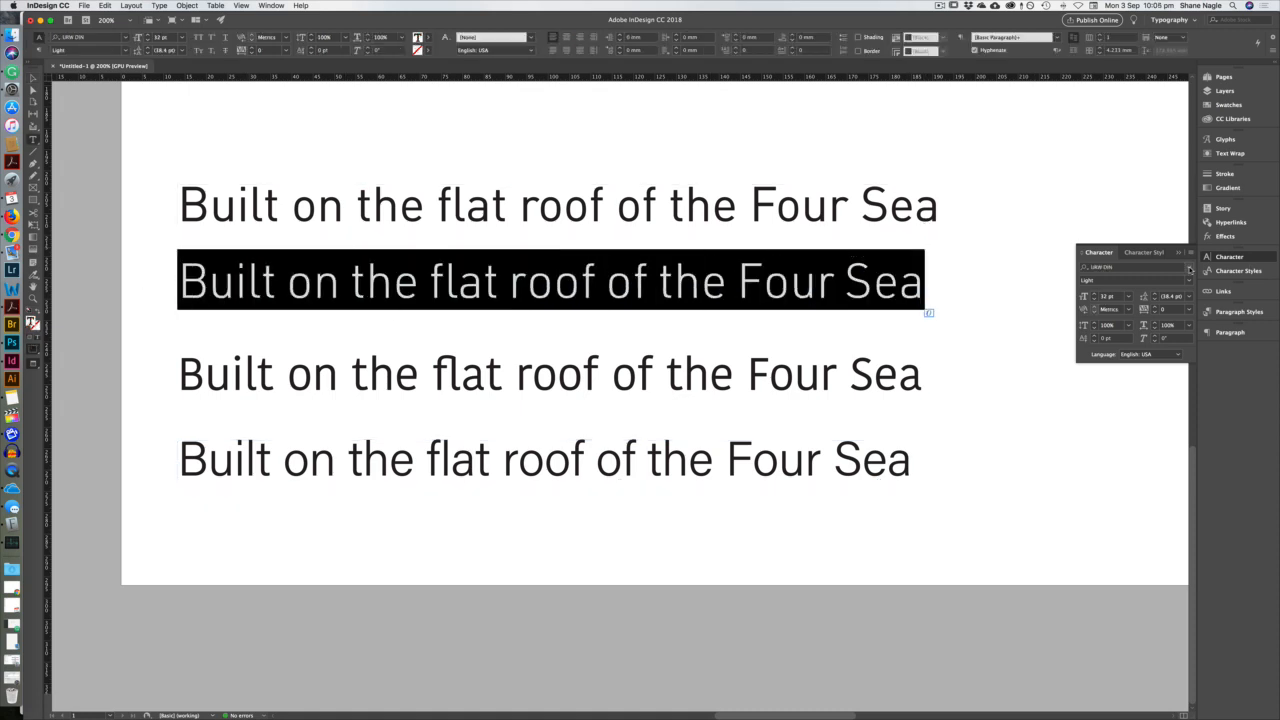
pyautogui.click(1189, 269)
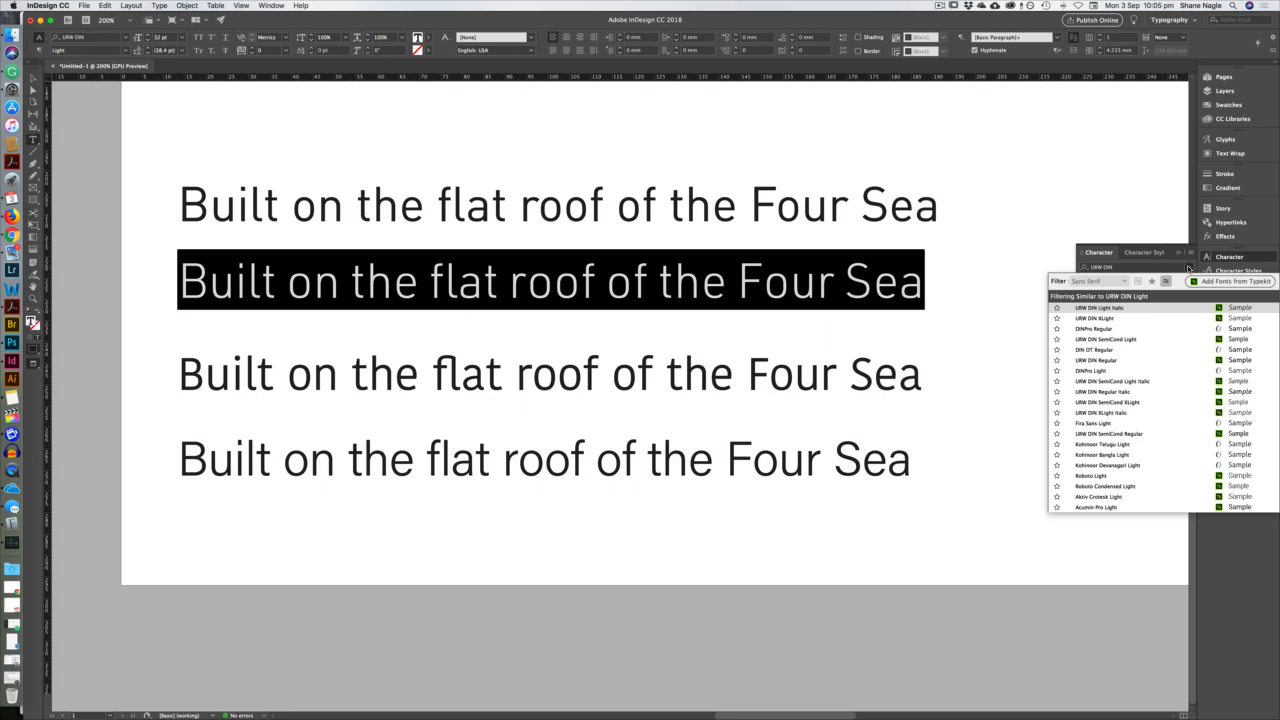
pyautogui.click(1100, 318)
# Highlight the Kohinoor Devanagari sample line and review the fonts listed as similar to it.
pyautogui.moveTo(920, 373); pyautogui.dragTo(155, 377)
pyautogui.click(1189, 269)
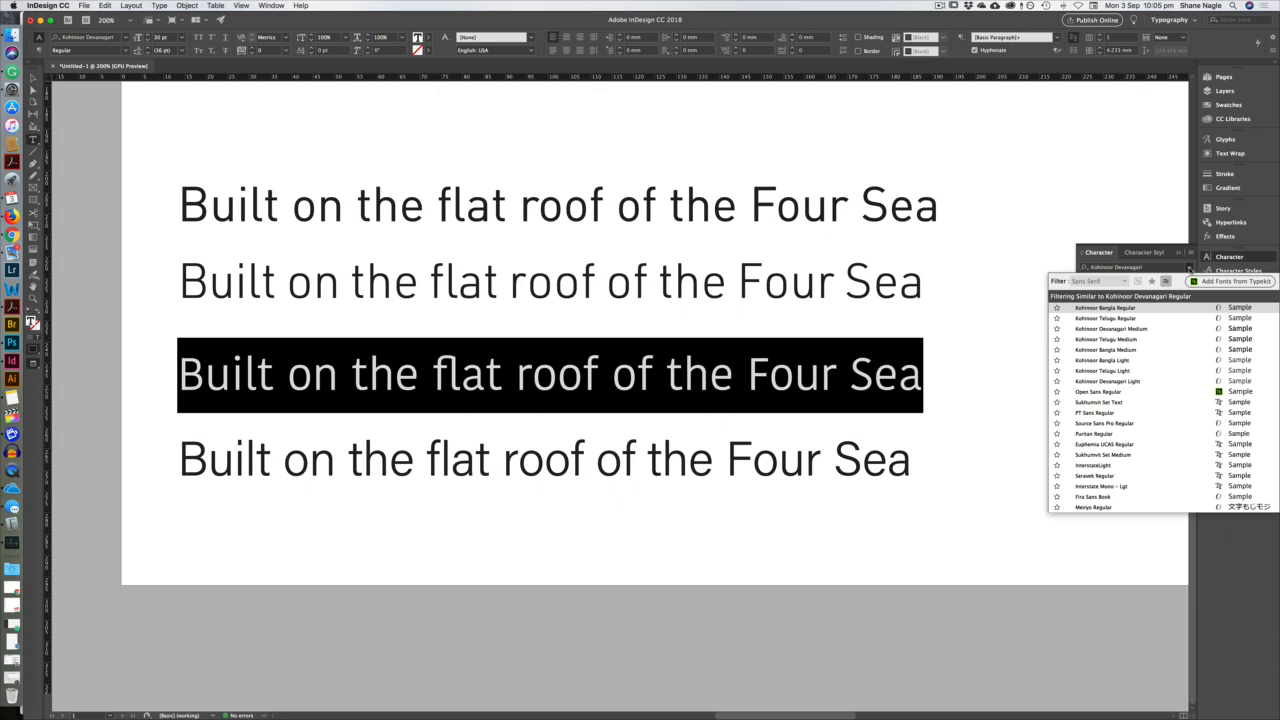
pyautogui.click(935, 344)
# Highlight the whole DIN Pro sample line above the URW DIN Light line and view it alongside the other samples.
pyautogui.moveTo(938, 205); pyautogui.dragTo(175, 207)
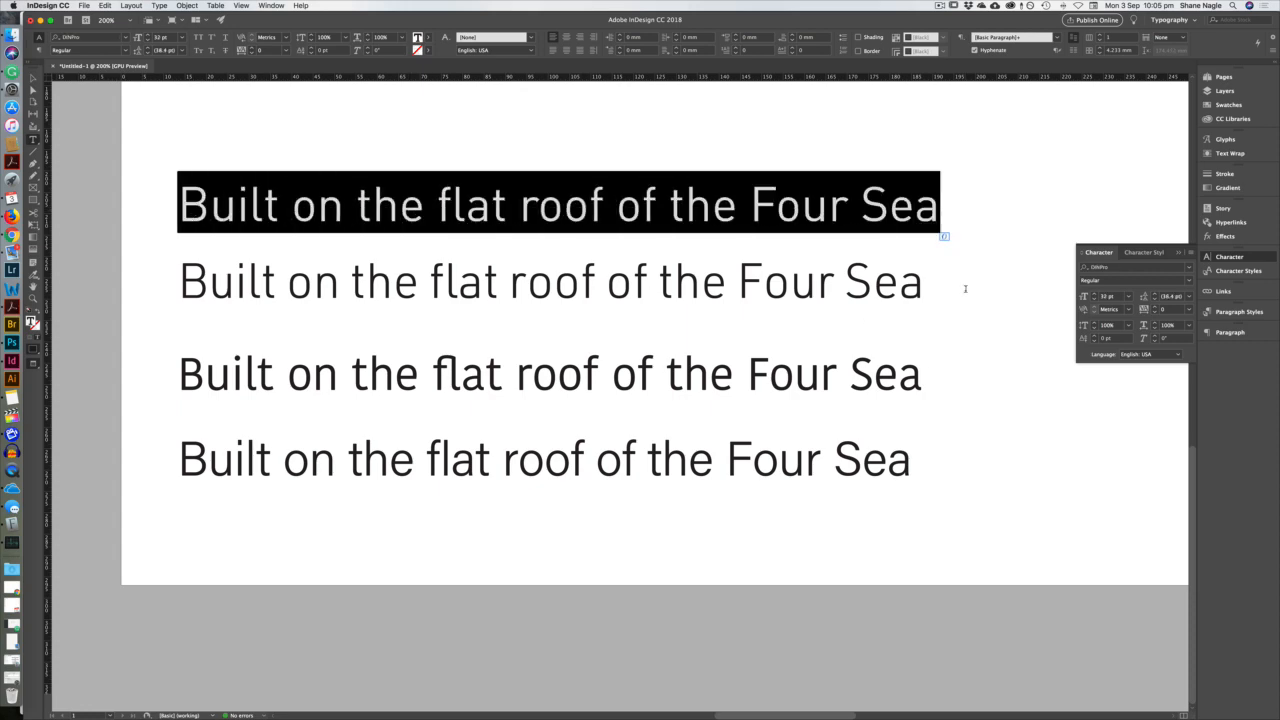
pyautogui.scroll(5, 968, 288)
pyautogui.scroll(-4, 968, 292)
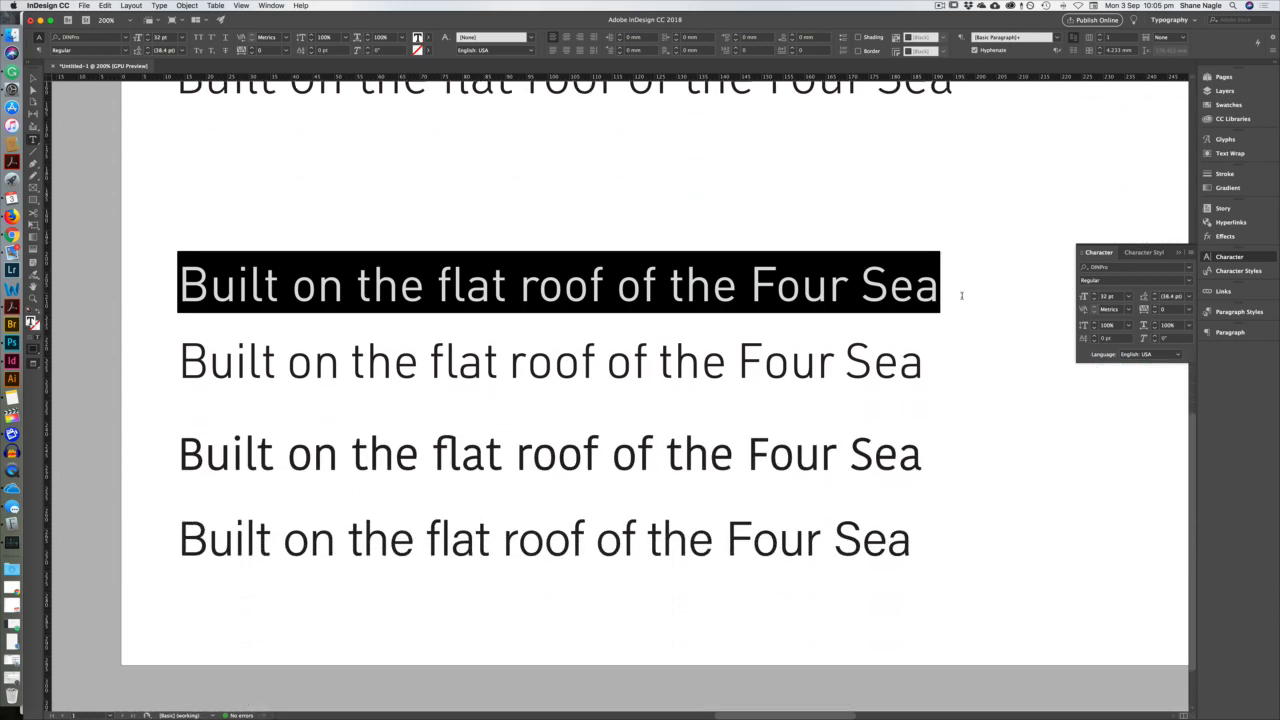
# Try Fira Sans Book from the similar-fonts list on the Kohinoor Devanagari sample line, and undo the font change.
pyautogui.moveTo(922, 364); pyautogui.dragTo(553, 362)
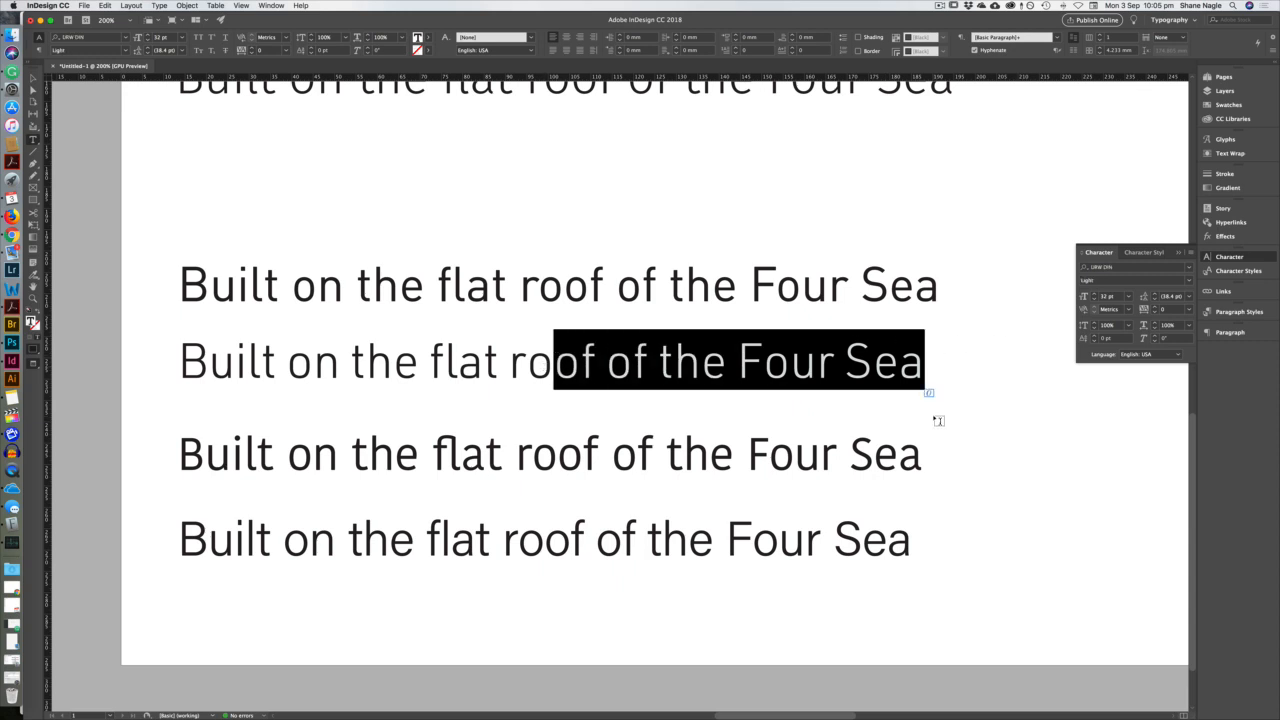
pyautogui.moveTo(920, 455); pyautogui.dragTo(710, 455)
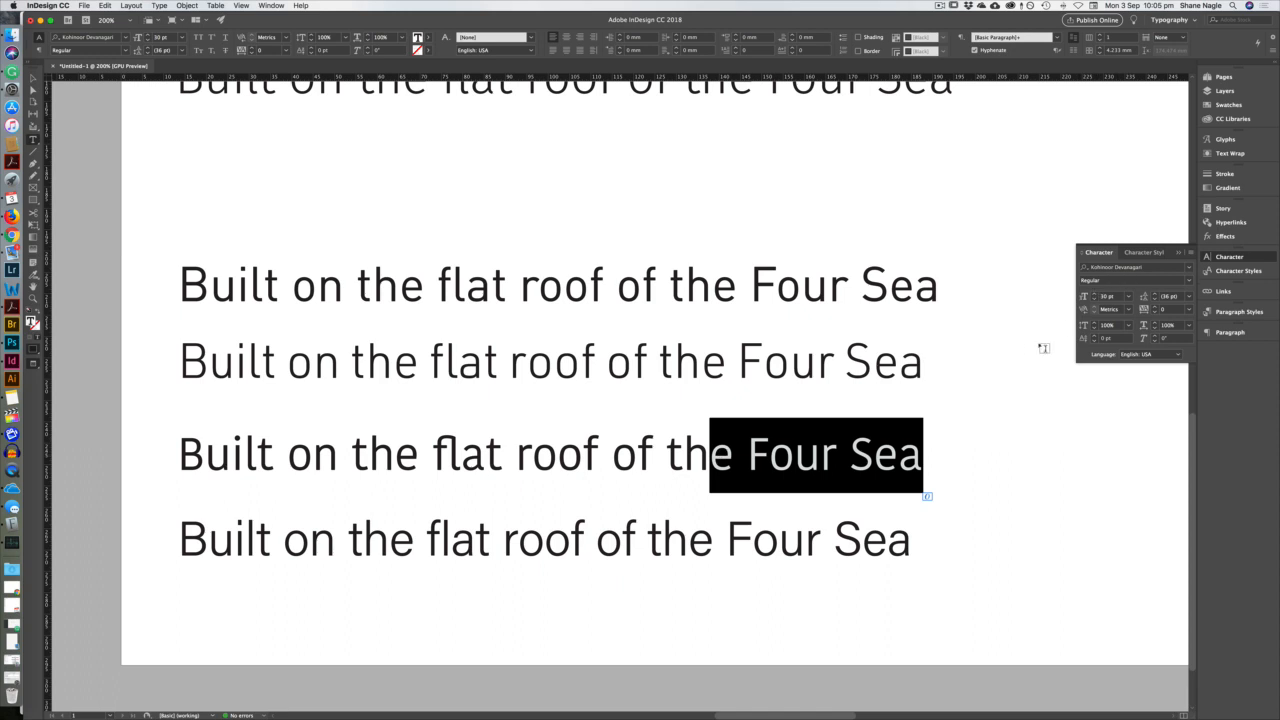
pyautogui.moveTo(926, 456); pyautogui.dragTo(177, 457)
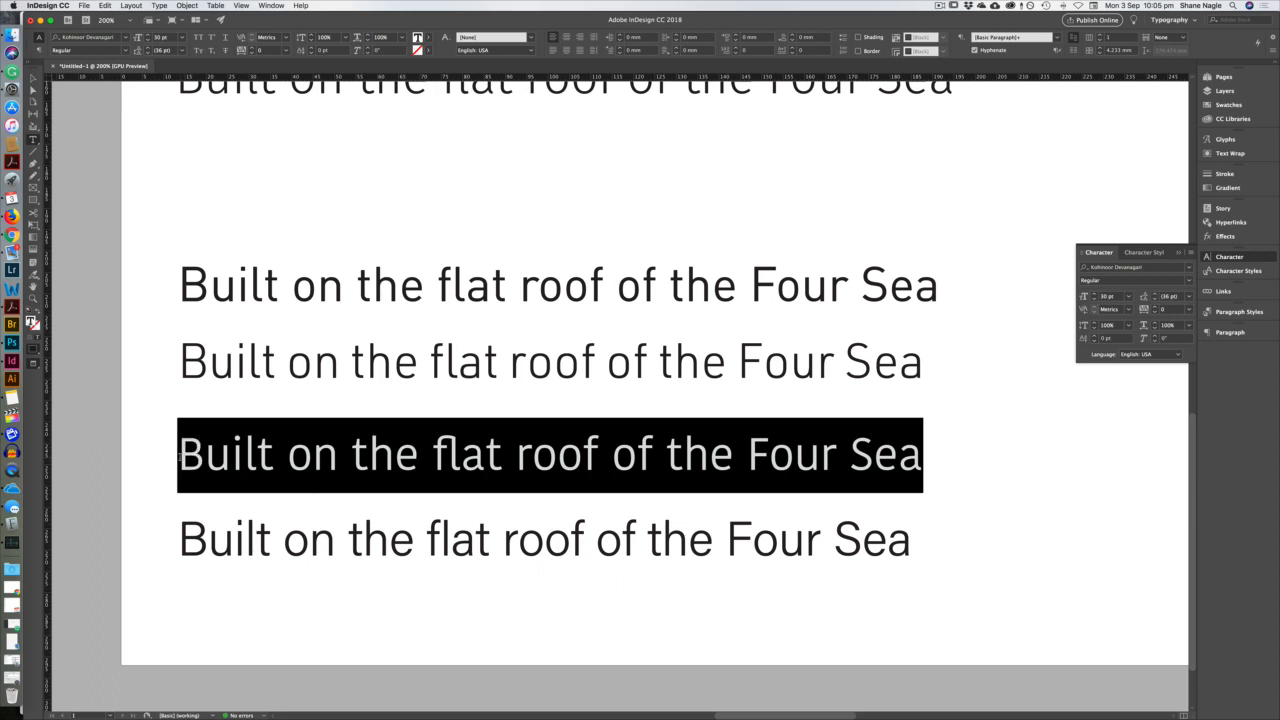
pyautogui.click(1189, 268)
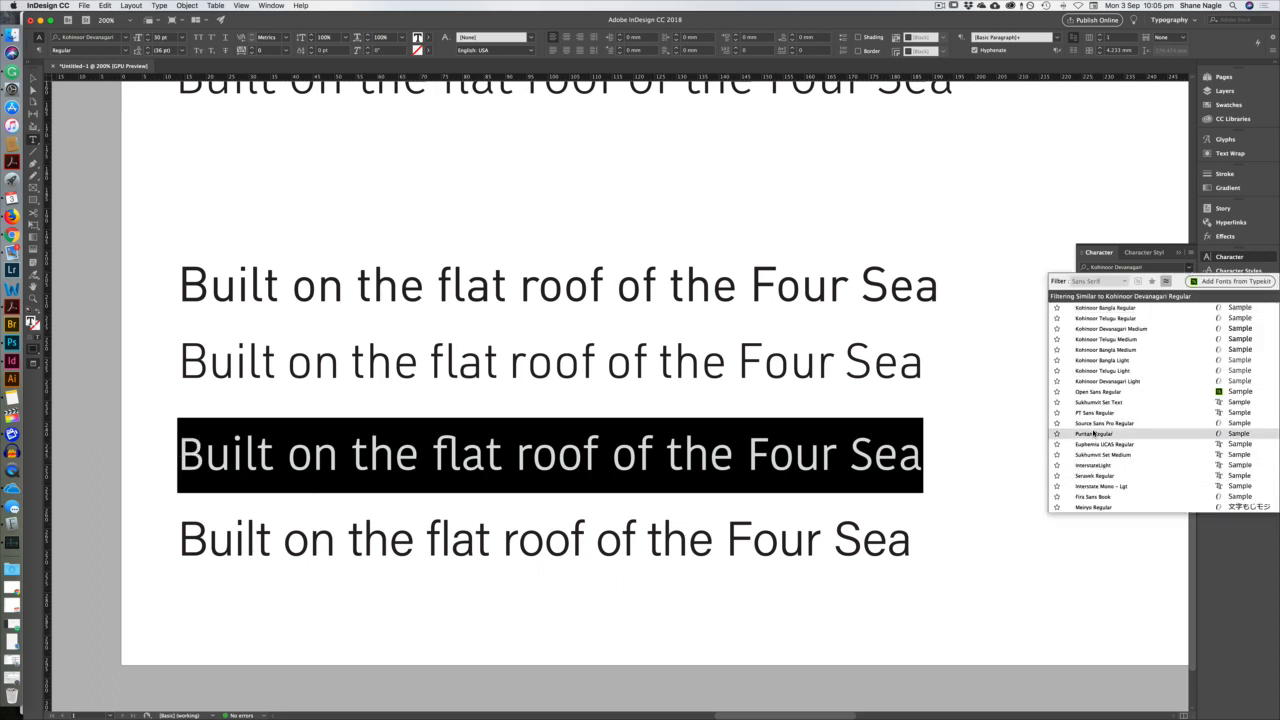
pyautogui.click(1098, 497)
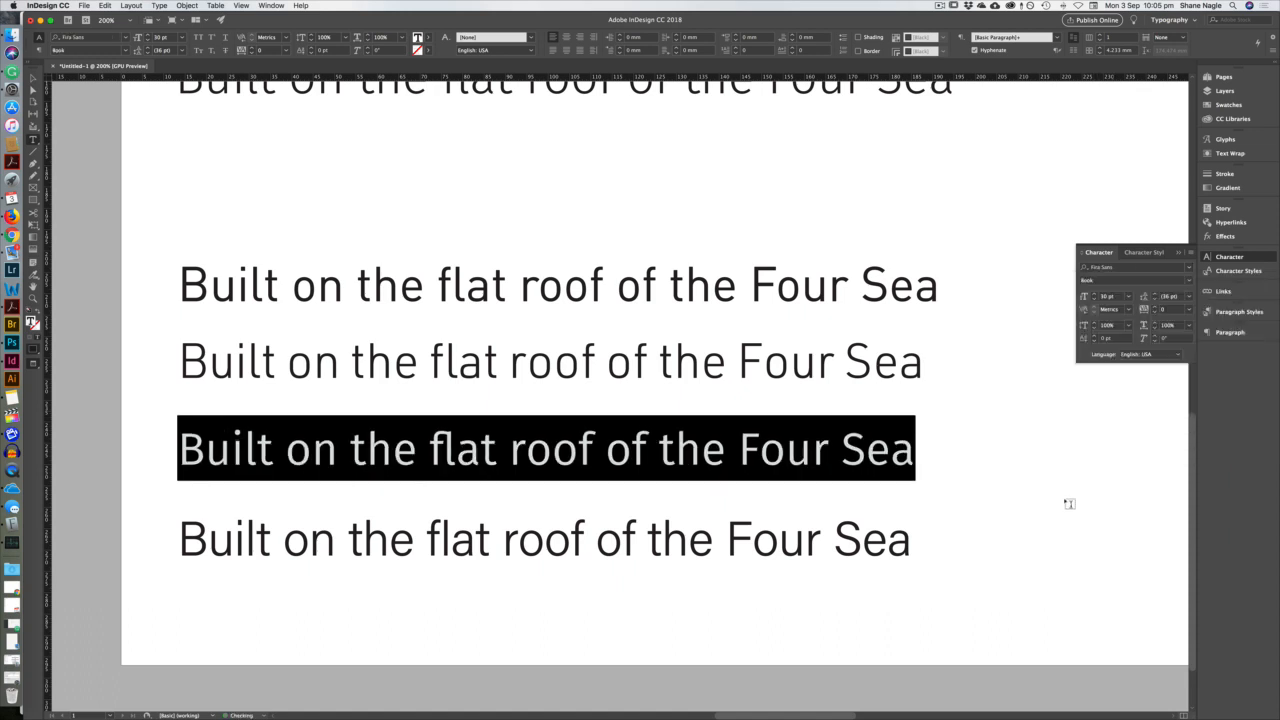
pyautogui.click(943, 480)
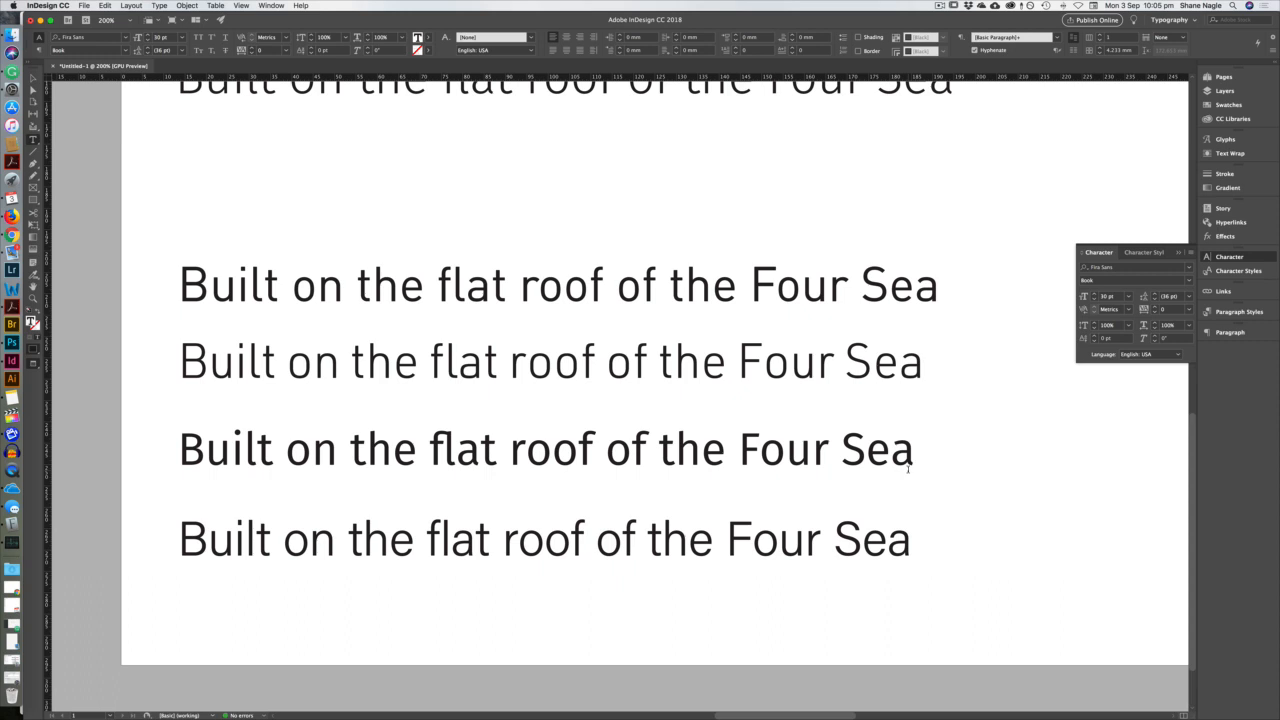
pyautogui.press('super+z')
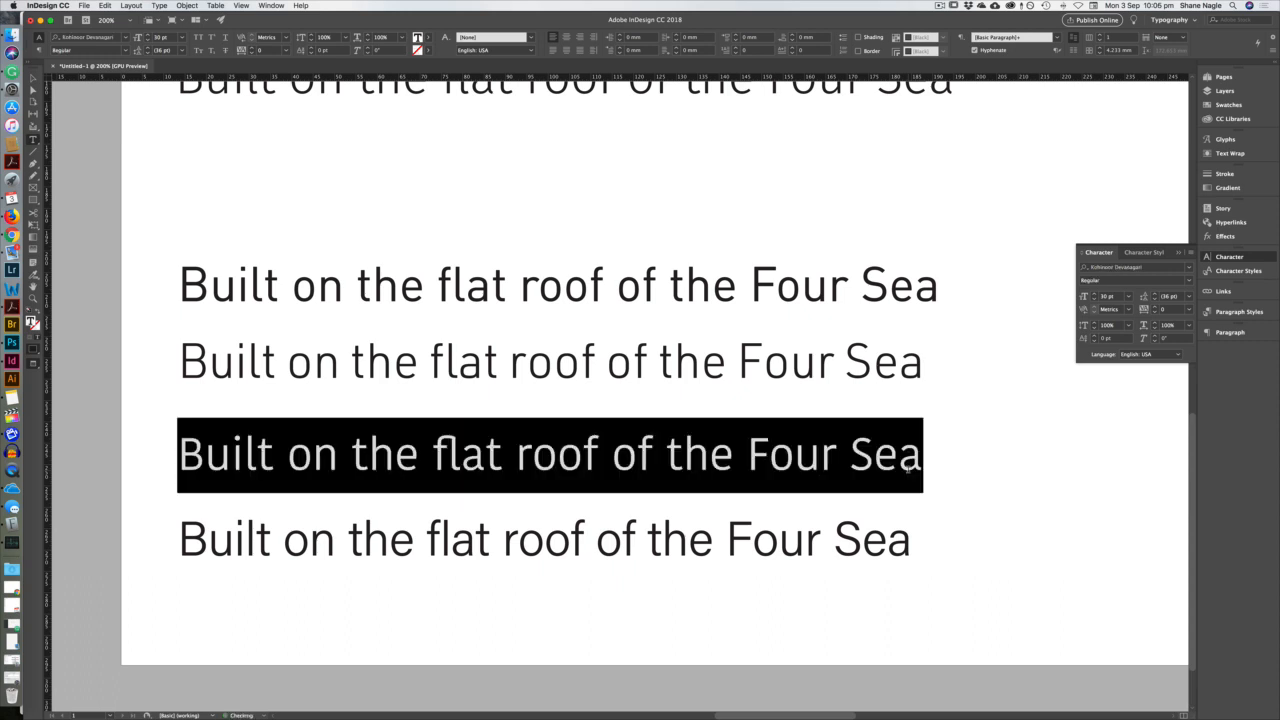
# Change the font of the lowest sample line from Acumin Pro to Fira Sans, in the Light style.
pyautogui.click(943, 514)
pyautogui.moveTo(943, 514); pyautogui.dragTo(176, 540)
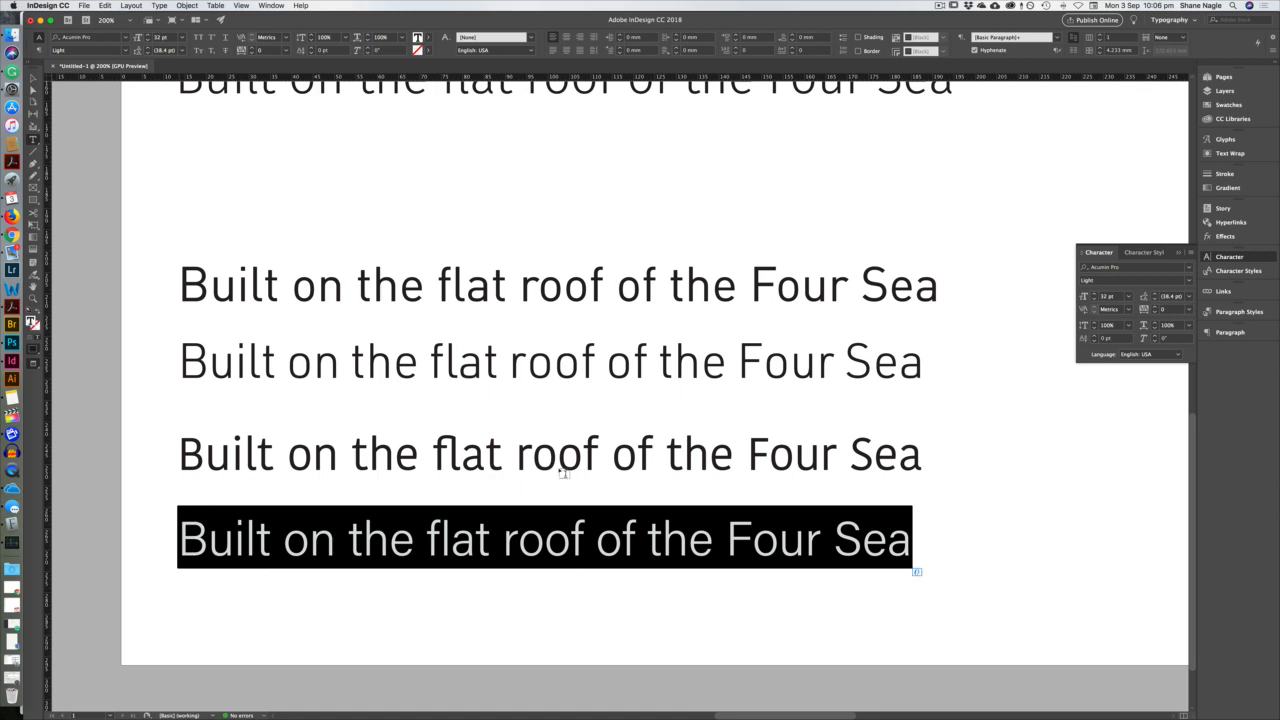
pyautogui.click(1083, 268)
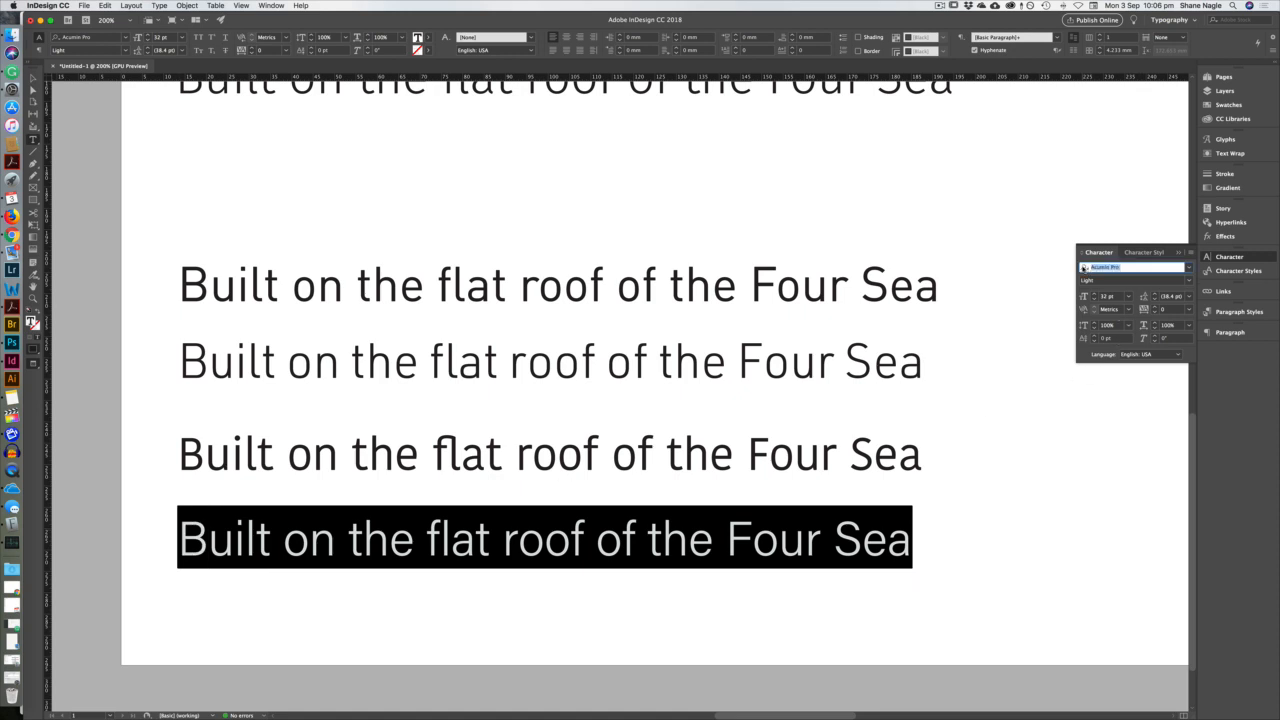
pyautogui.write('Fira Sans')
pyautogui.press('Return')
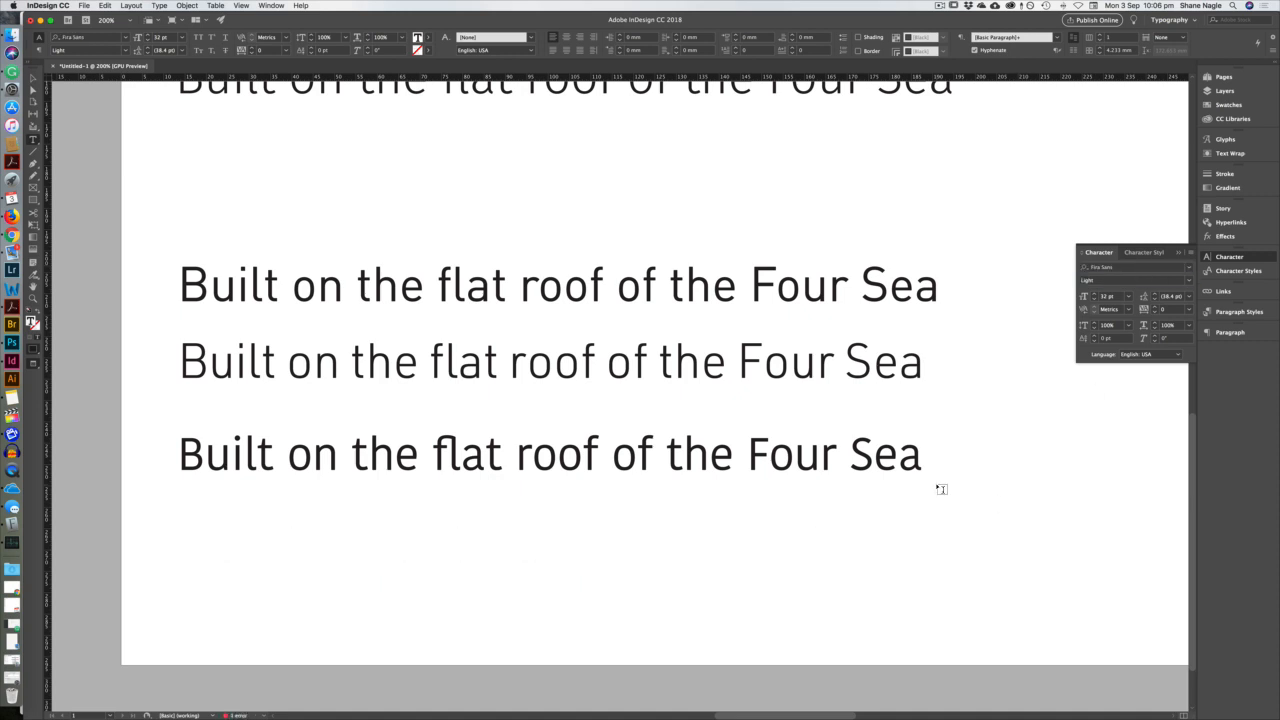
# Enlarge the Fira Sans Light line's text frame and reduce its text size to 30 pt.
pyautogui.press('Escape')
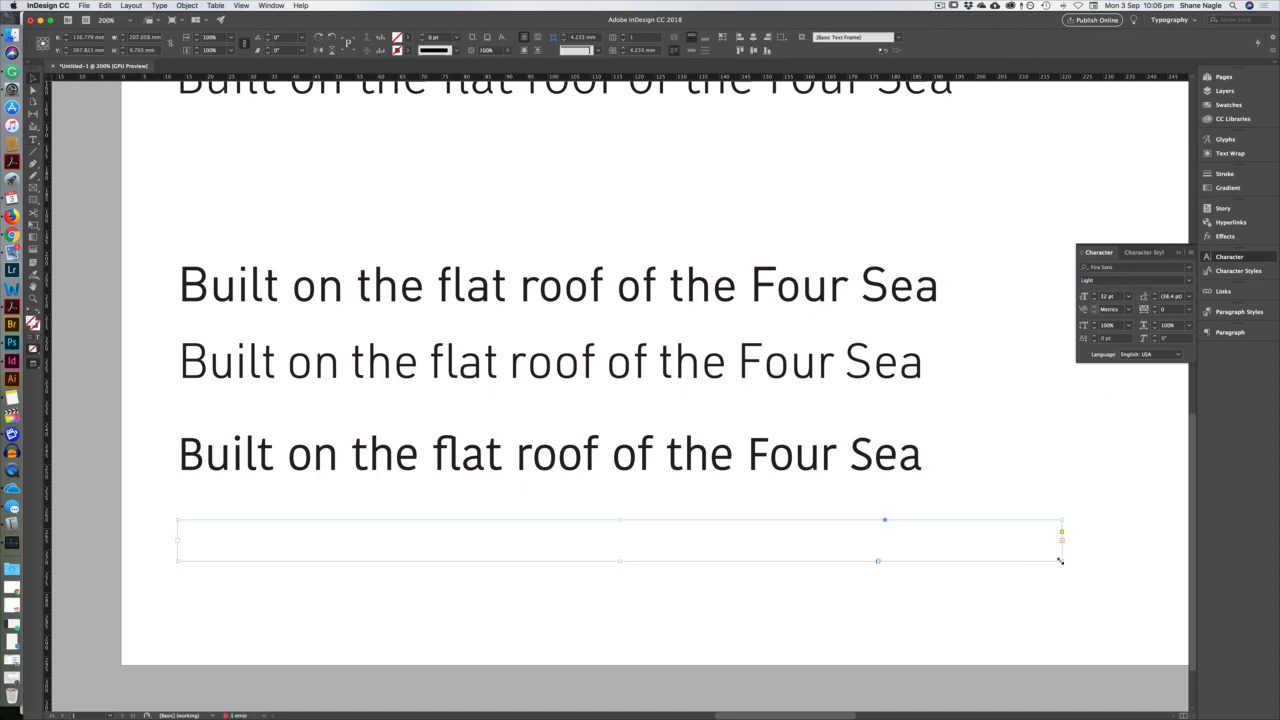
pyautogui.moveTo(1060, 561); pyautogui.dragTo(1100, 593)
pyautogui.press('super+shift+comma')
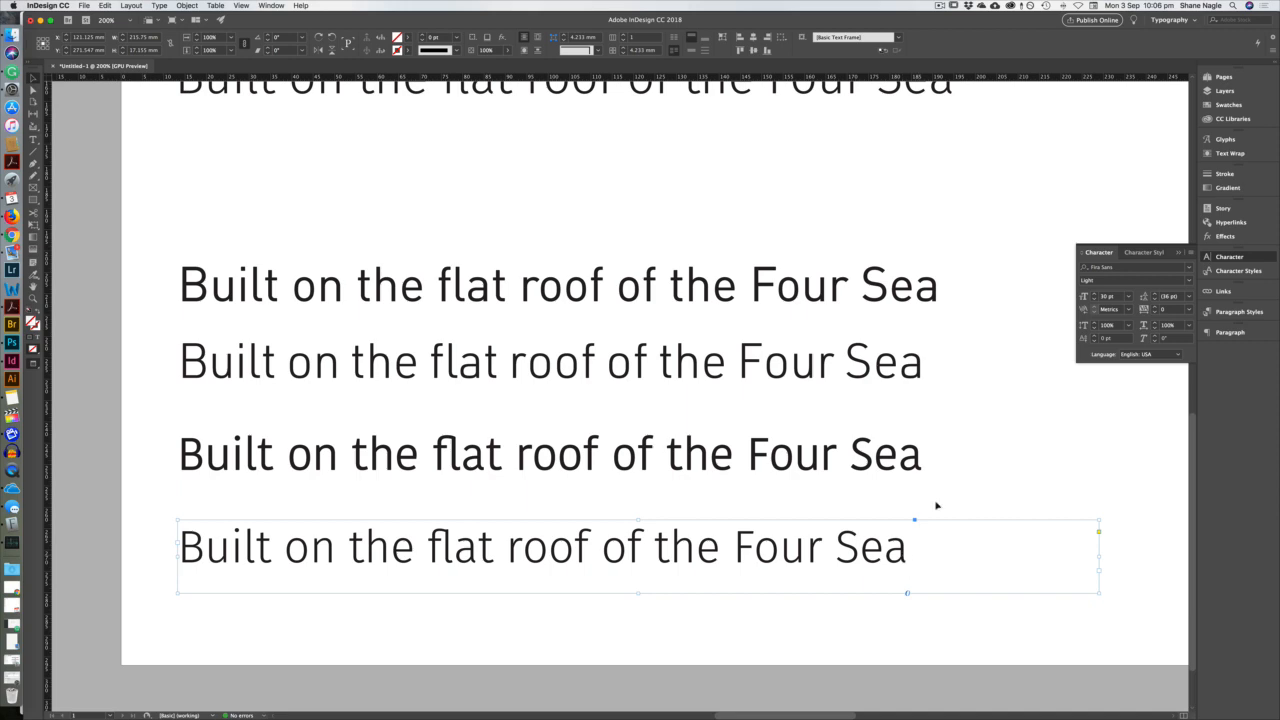
# Move the Fira Sans Light line directly beneath the scanned line, shifting the URW Din light line and its label down for room.
pyautogui.scroll(-10, 809, 466)
pyautogui.scroll(5, 800, 612)
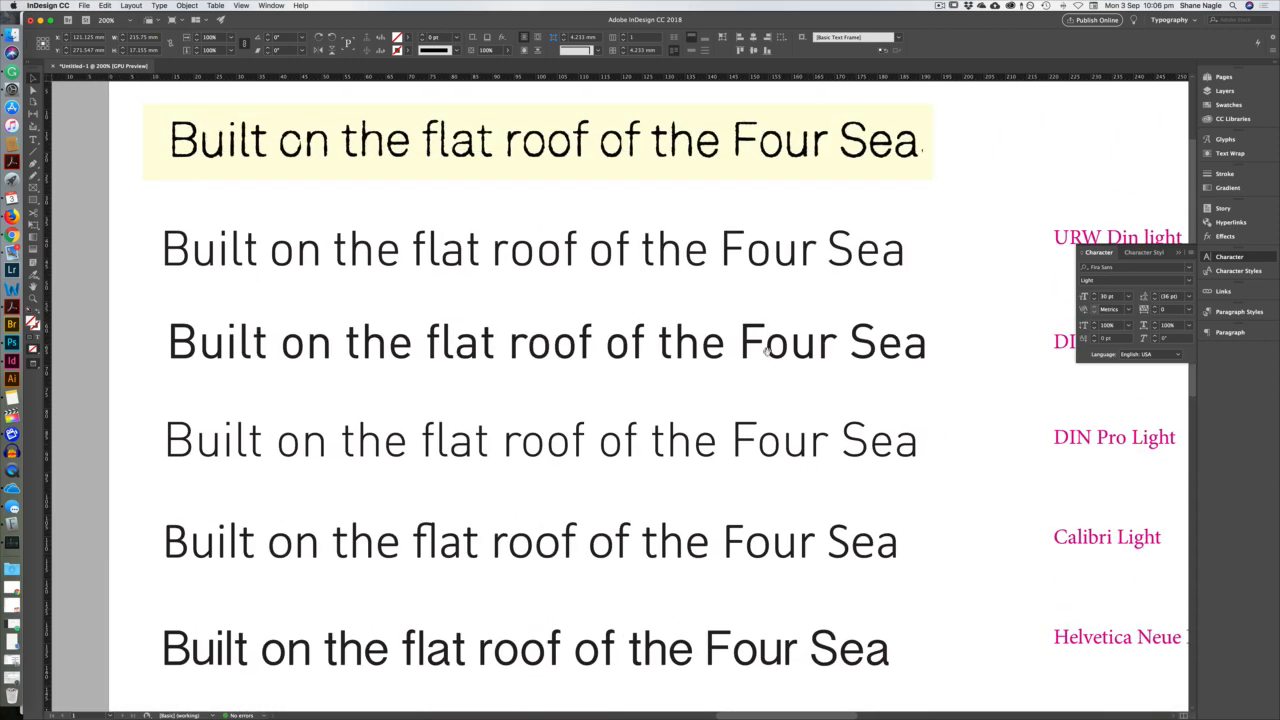
pyautogui.scroll(3, 800, 612)
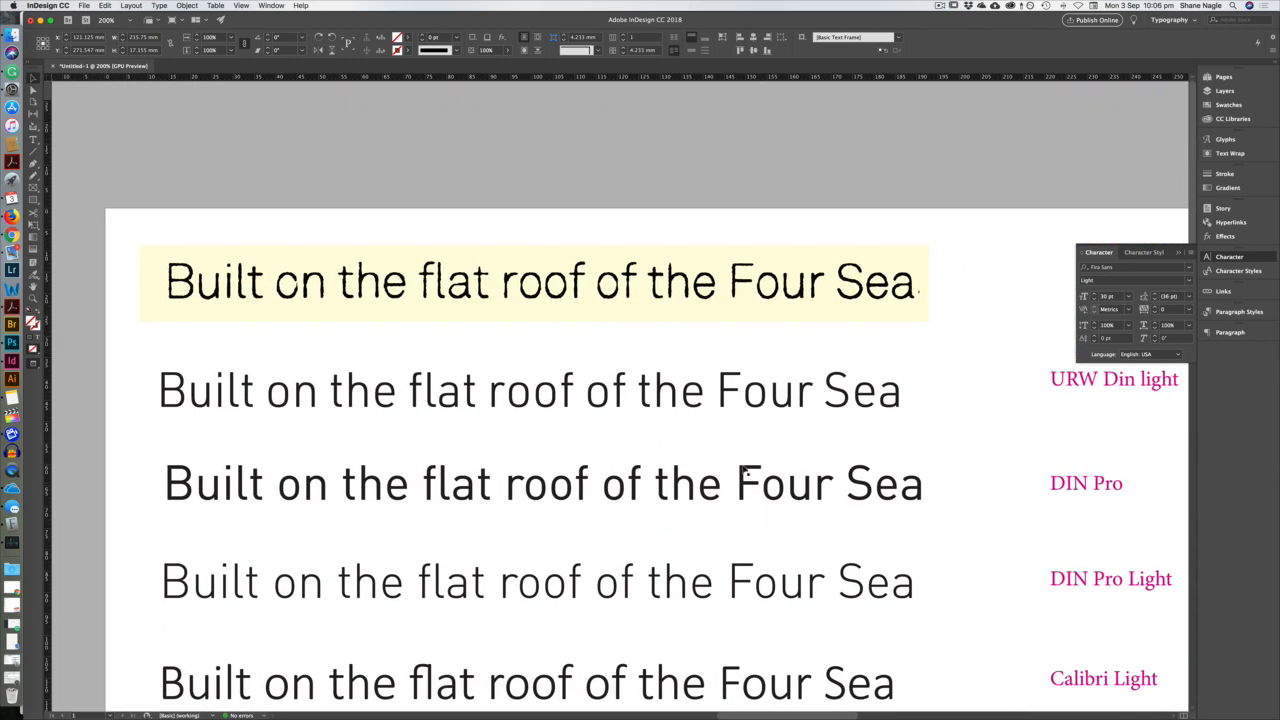
pyautogui.moveTo(740, 470); pyautogui.dragTo(755, 349)
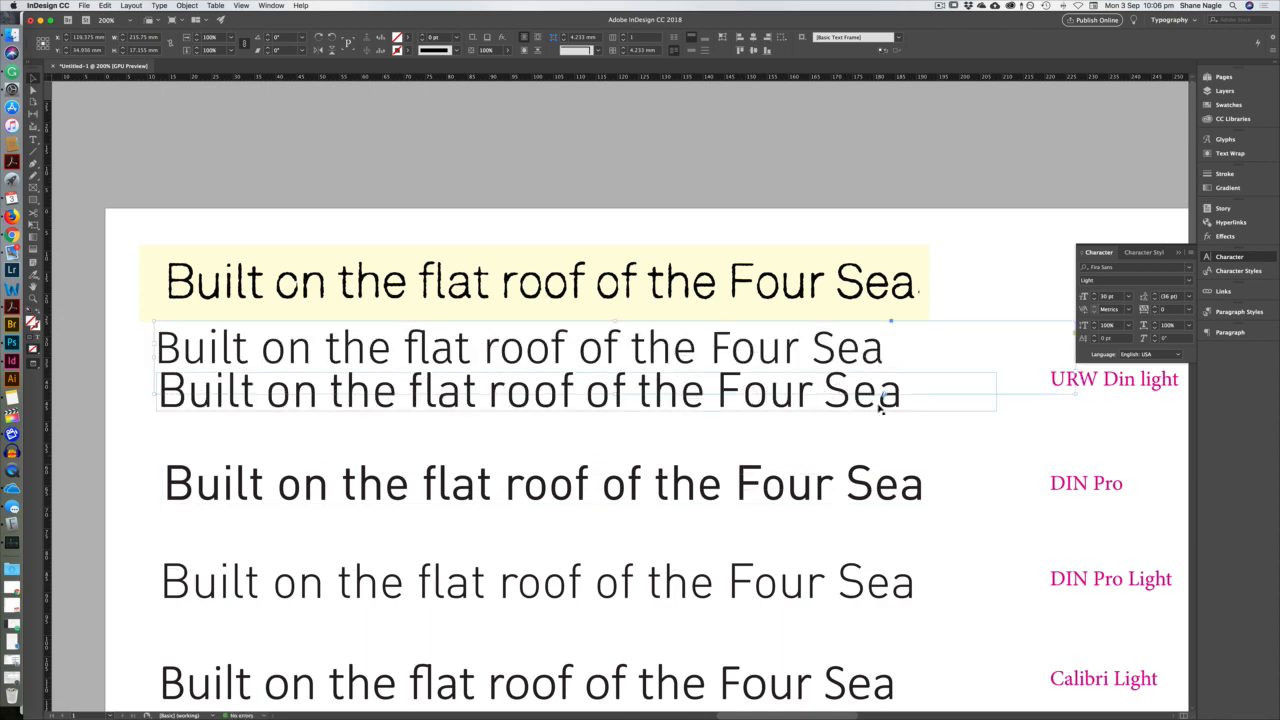
pyautogui.moveTo(880, 410); pyautogui.dragTo(878, 443)
pyautogui.moveTo(1051, 407); pyautogui.dragTo(1052, 451)
pyautogui.moveTo(851, 365); pyautogui.dragTo(864, 350)
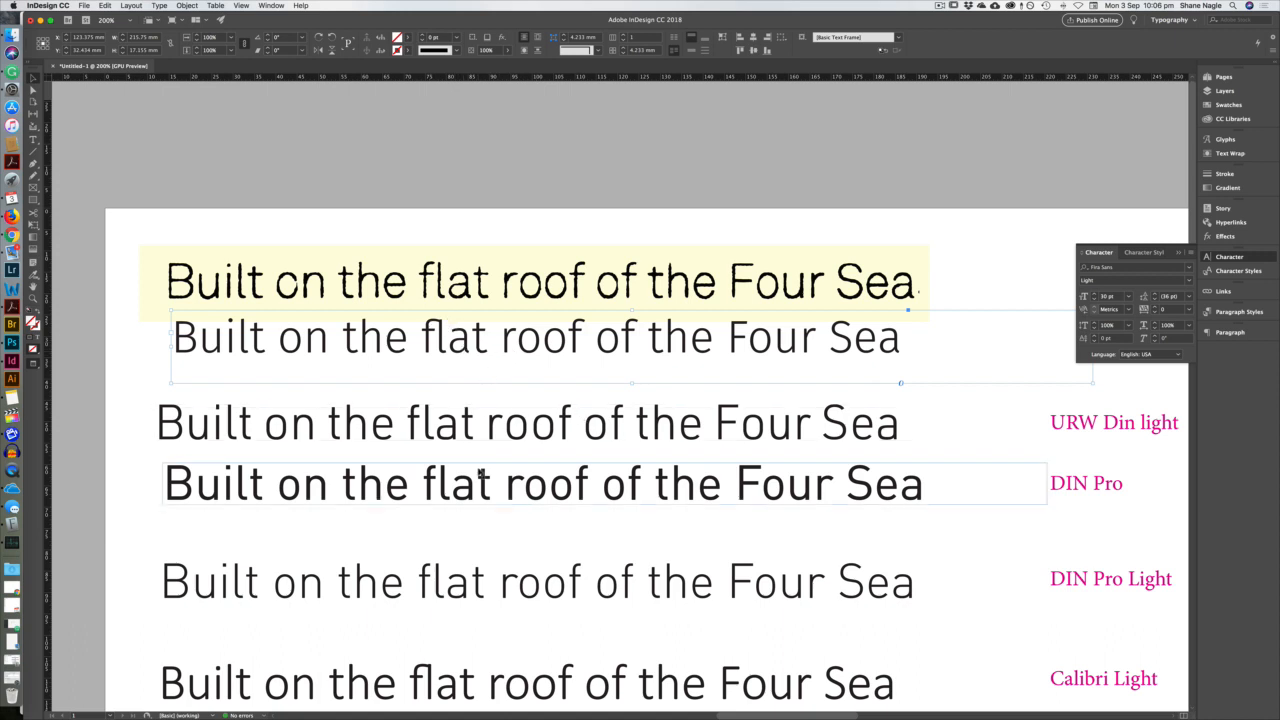
# Compare the scanned line with the font samples down the page, putting away the floating character settings to uncover the labels.
pyautogui.click(644, 545)
pyautogui.moveTo(643, 531); pyautogui.dragTo(640, 383)
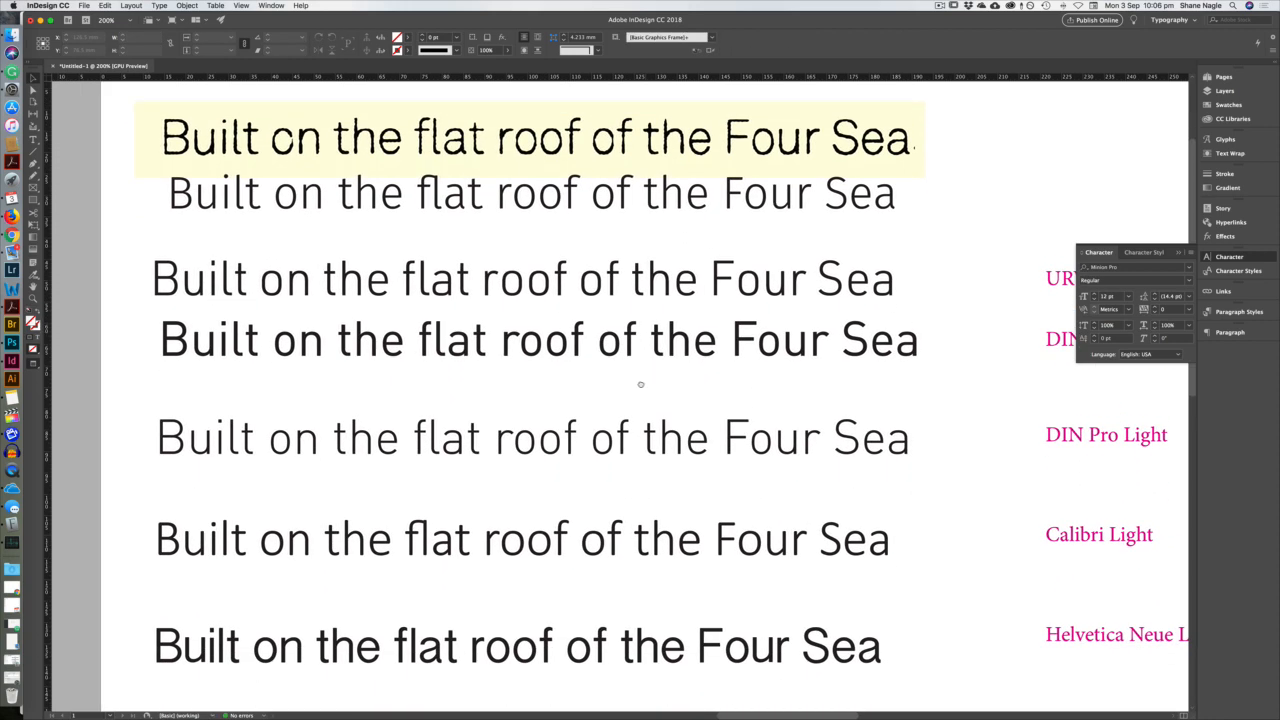
pyautogui.moveTo(633, 477); pyautogui.dragTo(586, 517)
pyautogui.moveTo(571, 413); pyautogui.dragTo(580, 500)
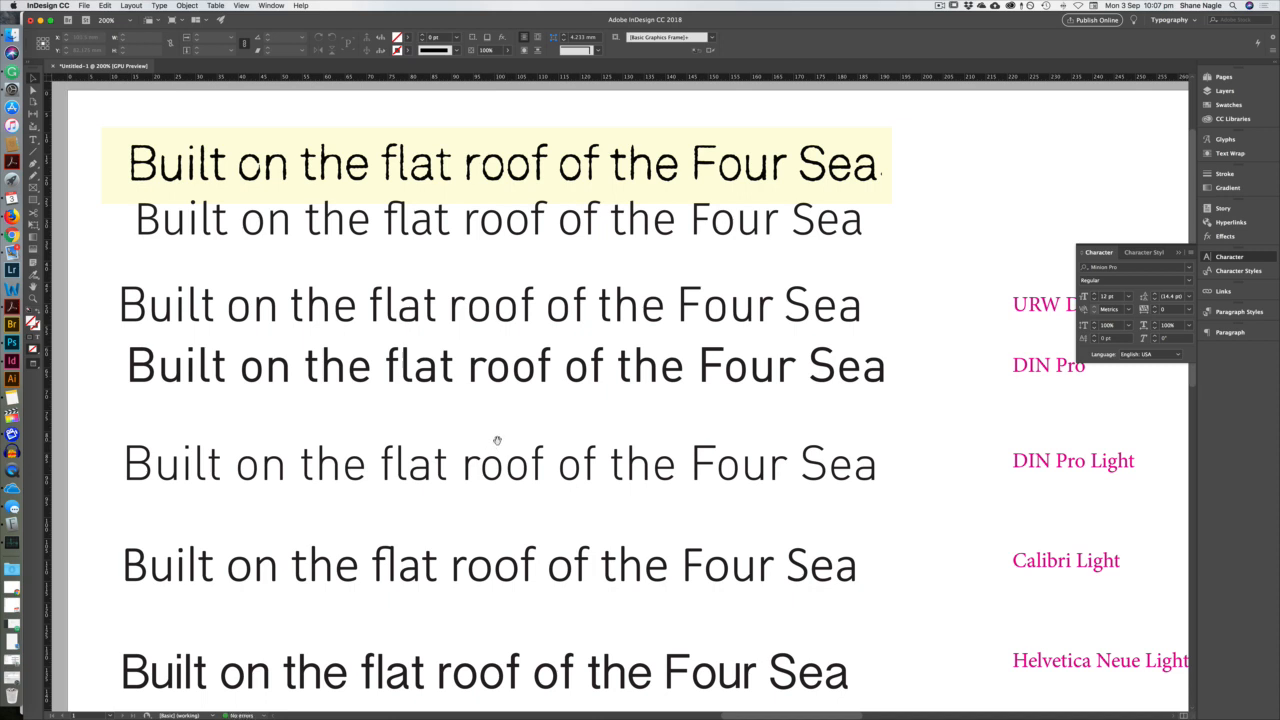
pyautogui.moveTo(675, 421); pyautogui.dragTo(690, 452)
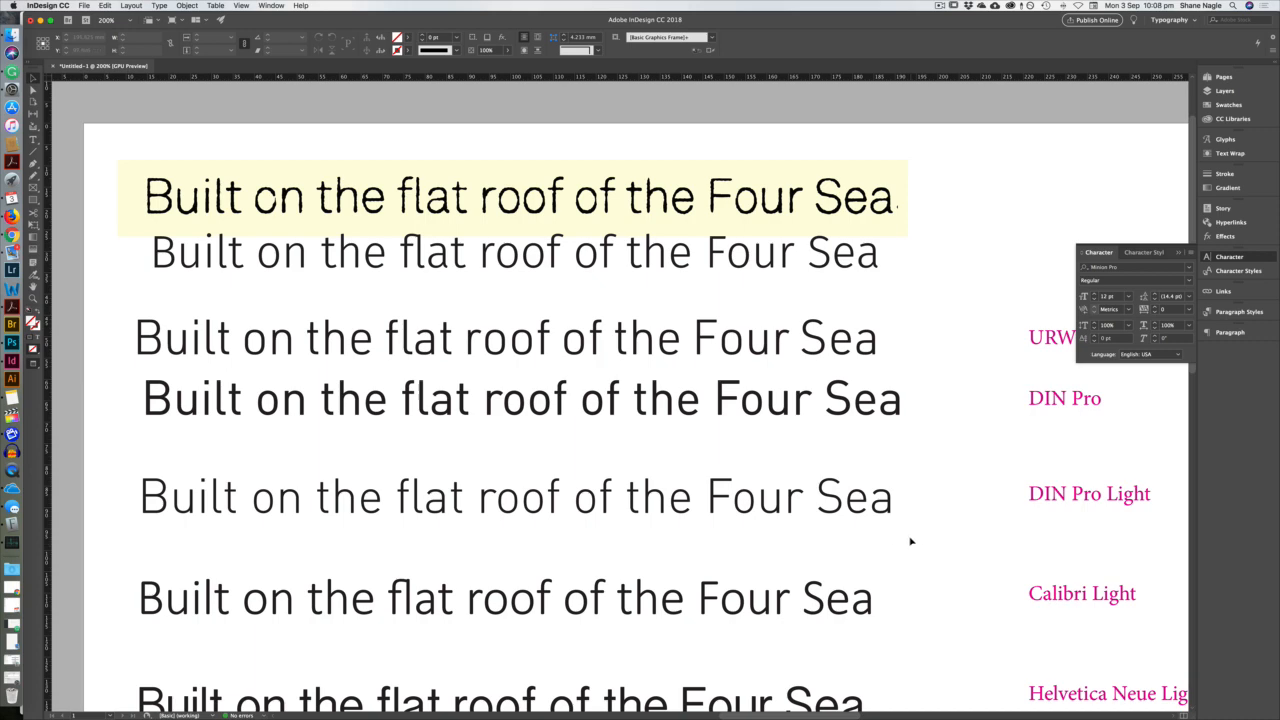
pyautogui.click(1100, 251)
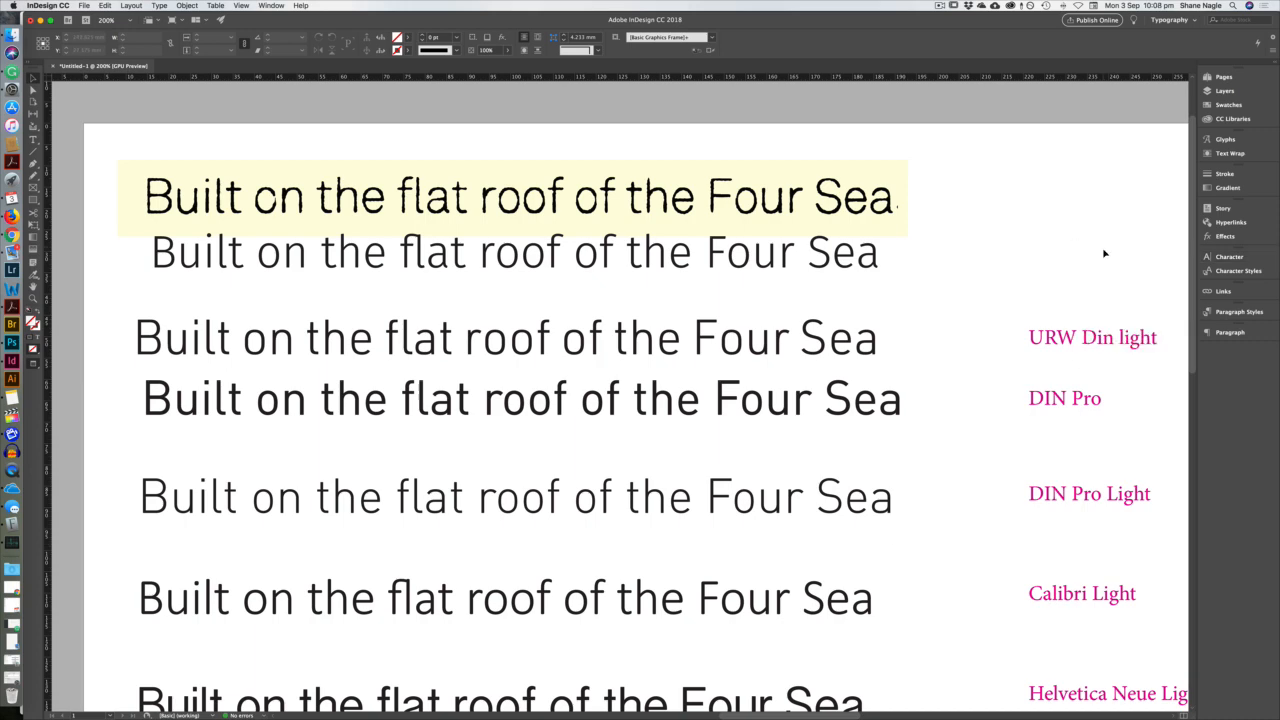
pyautogui.scroll(-5, 994, 409)
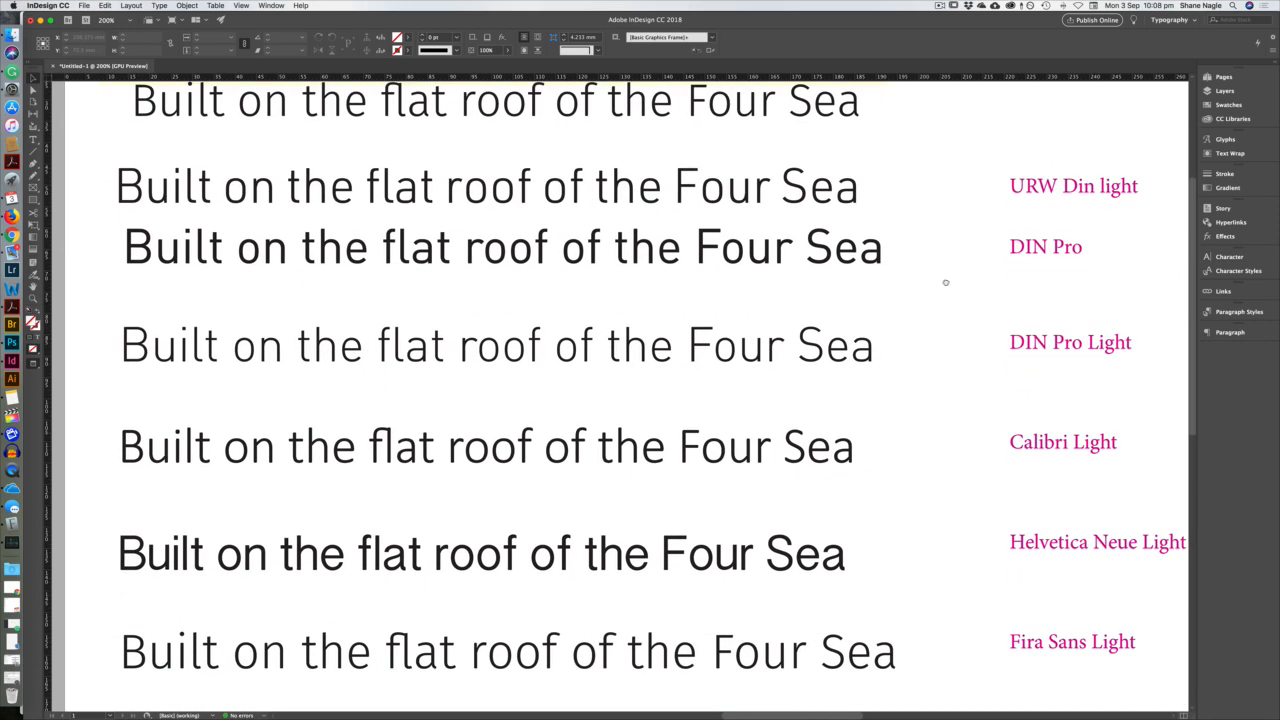
pyautogui.scroll(2, 916, 262)
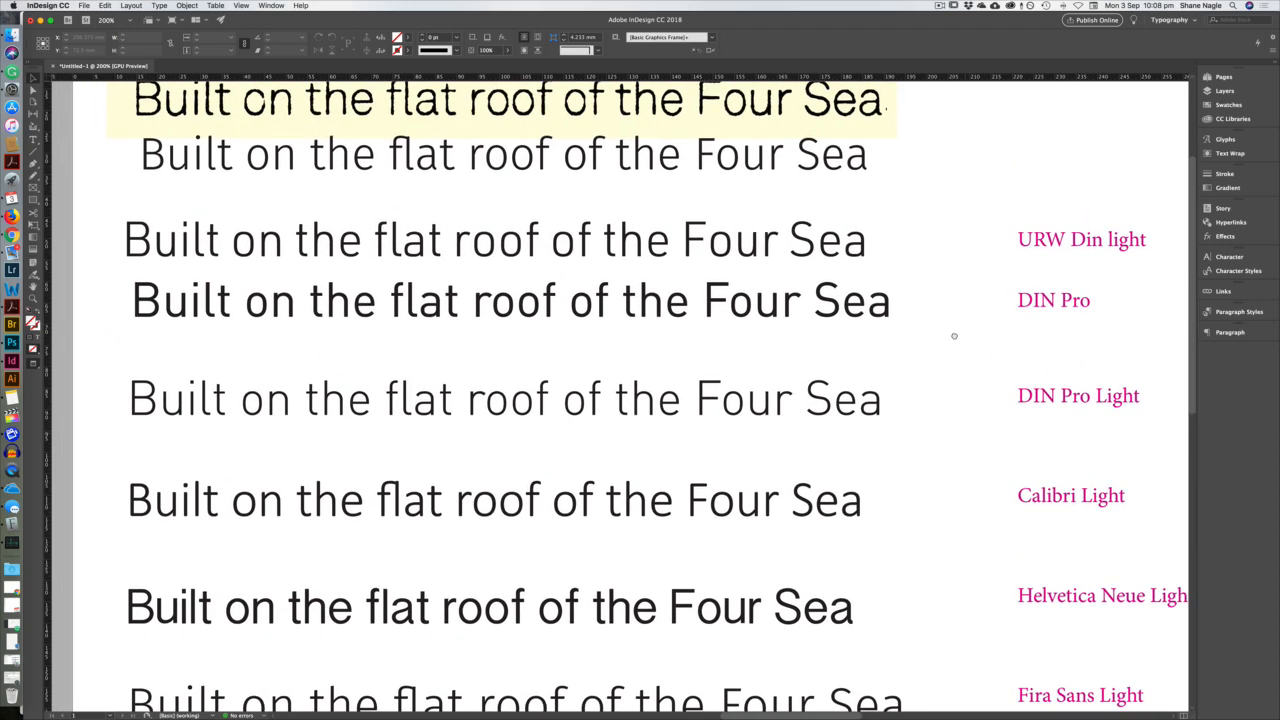
# Align the start of the Fira Sans Light line with the start of the scanned line above it.
pyautogui.scroll(1, 954, 336)
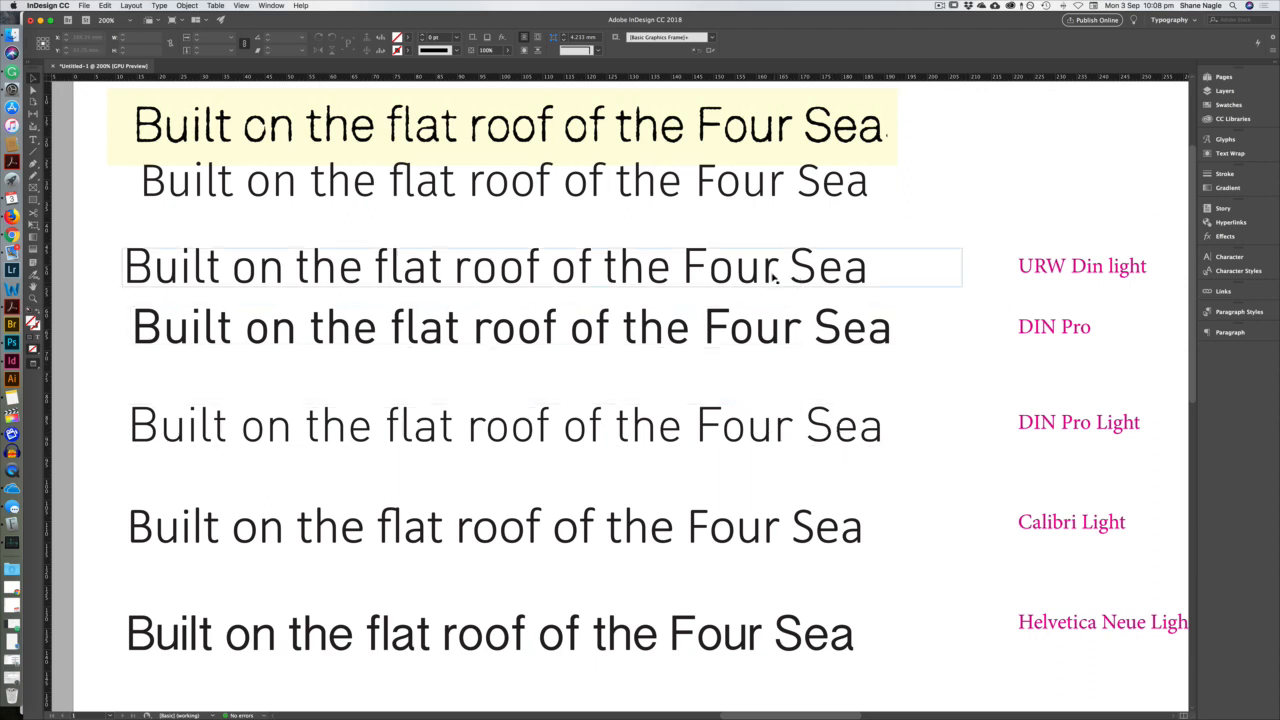
pyautogui.moveTo(367, 227); pyautogui.dragTo(441, 231)
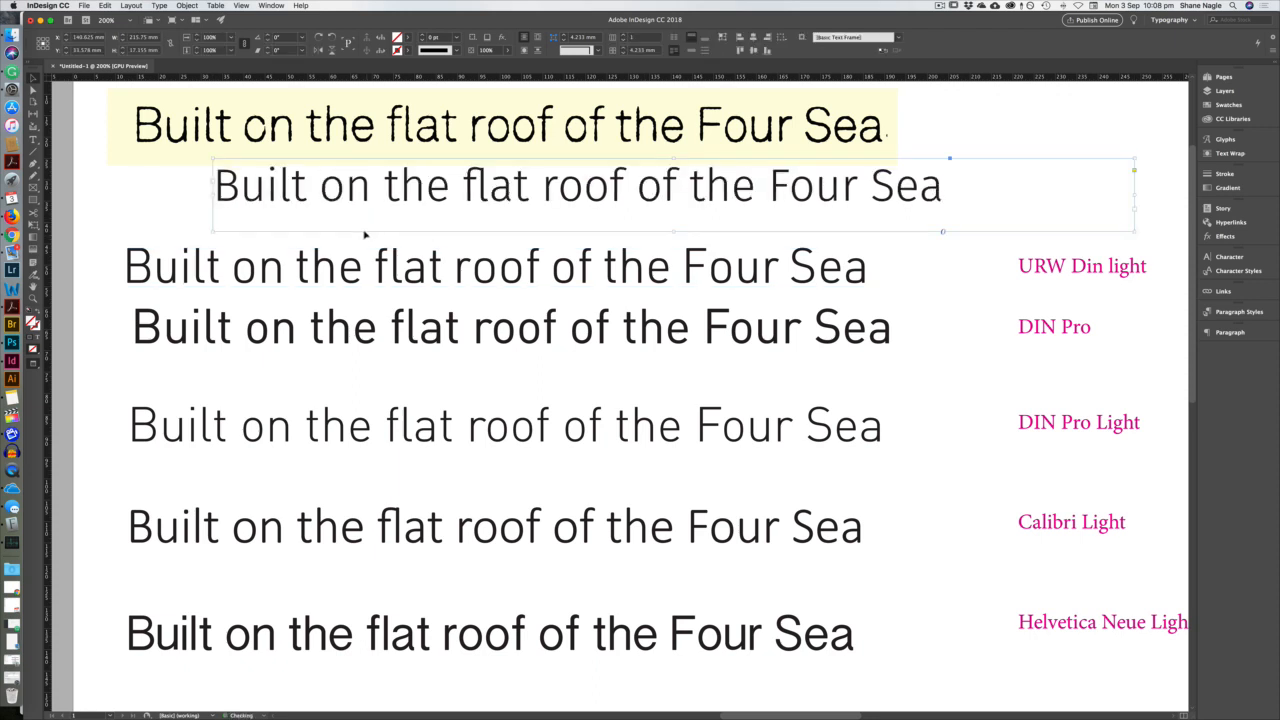
pyautogui.moveTo(375, 204); pyautogui.dragTo(306, 200)
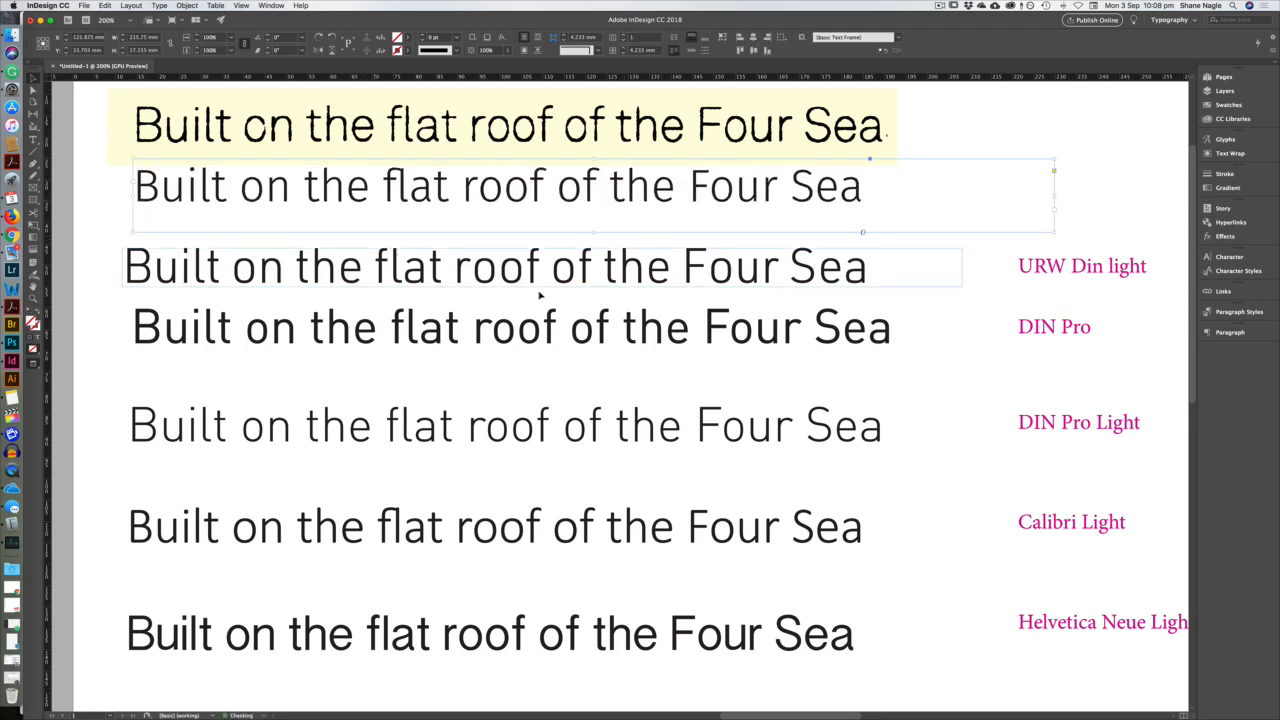
# Move the DIN Pro Light line and label up beneath the Fira Sans Light line, shifting the URW Din light and DIN Pro samples down.
pyautogui.moveTo(110, 256); pyautogui.dragTo(1082, 376)
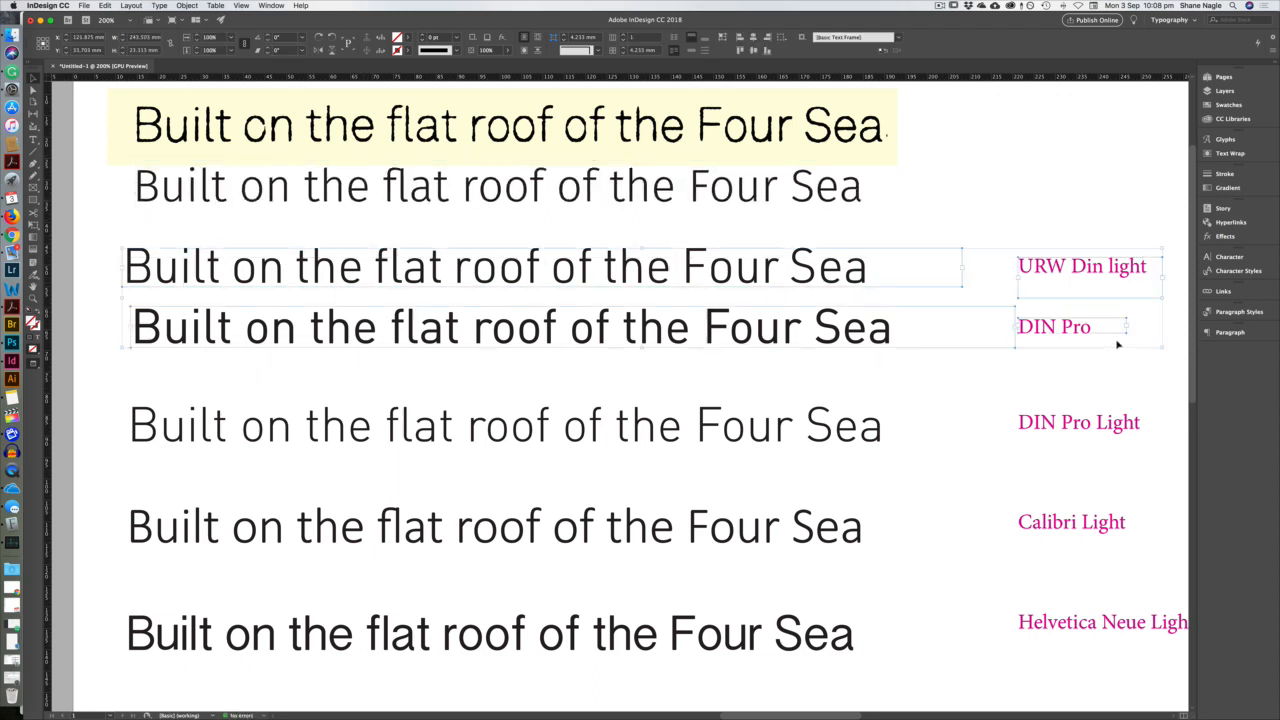
pyautogui.moveTo(1070, 278); pyautogui.dragTo(1070, 332)
pyautogui.moveTo(1108, 466); pyautogui.dragTo(840, 252)
pyautogui.click(1064, 178)
pyautogui.moveTo(1136, 436); pyautogui.dragTo(720, 387)
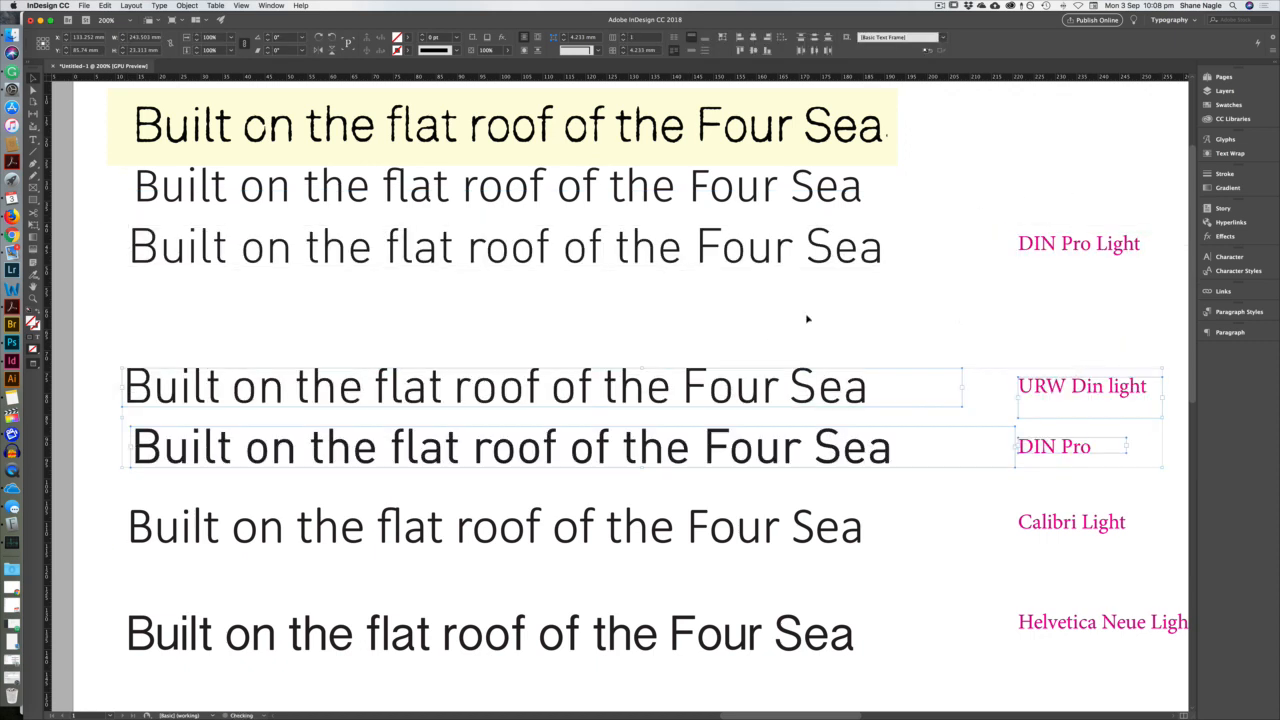
# Lower the Fira Sans Light and DIN Pro Light sample lines together to leave a small gap below the scanned line.
pyautogui.scroll(2, 770, 320)
pyautogui.scroll(1, 770, 339)
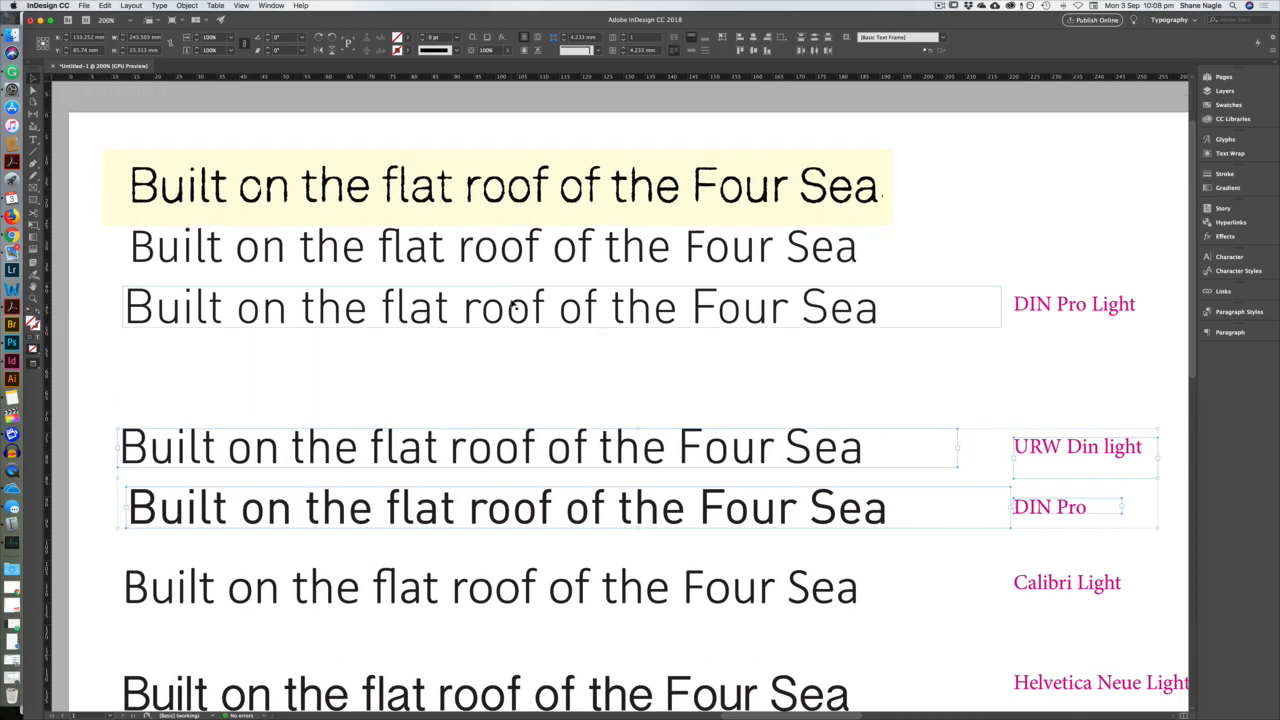
pyautogui.moveTo(508, 300); pyautogui.dragTo(536, 286)
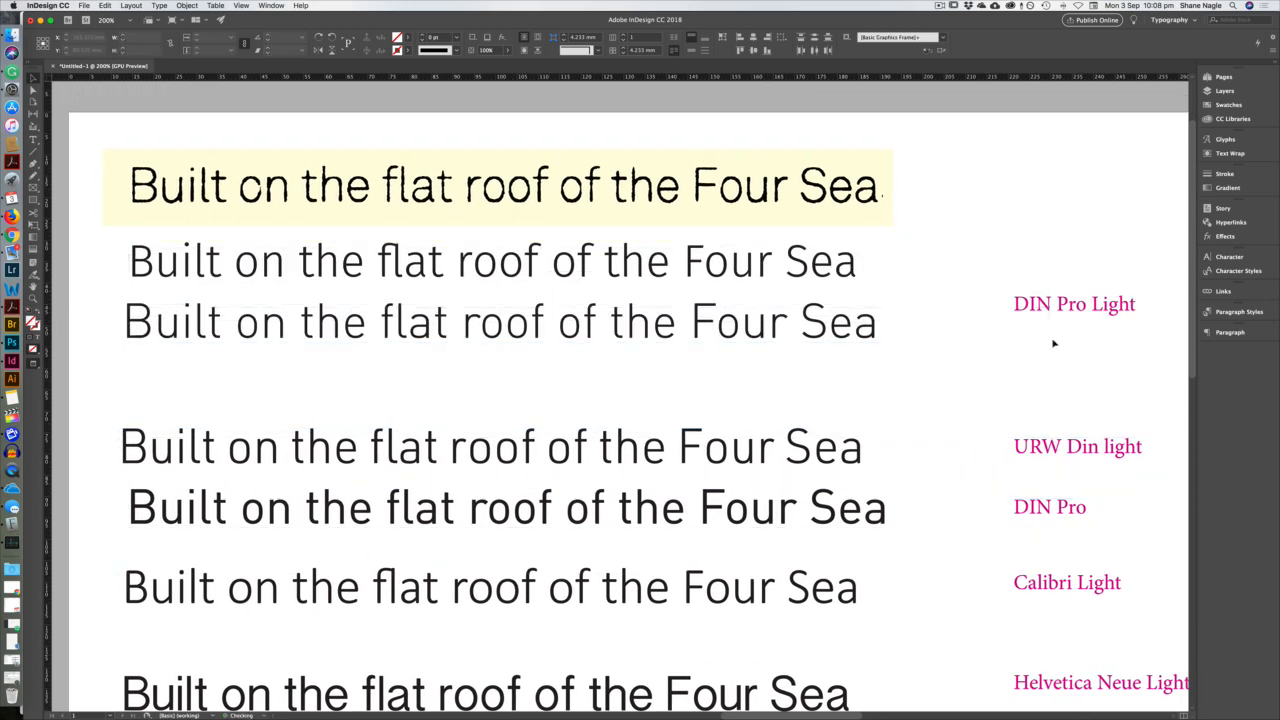
# Duplicate the DIN Pro Light label beside the line directly below the scan and change the copy's text to "Fira Sans Light".
pyautogui.moveTo(1106, 303); pyautogui.dragTo(1092, 262)
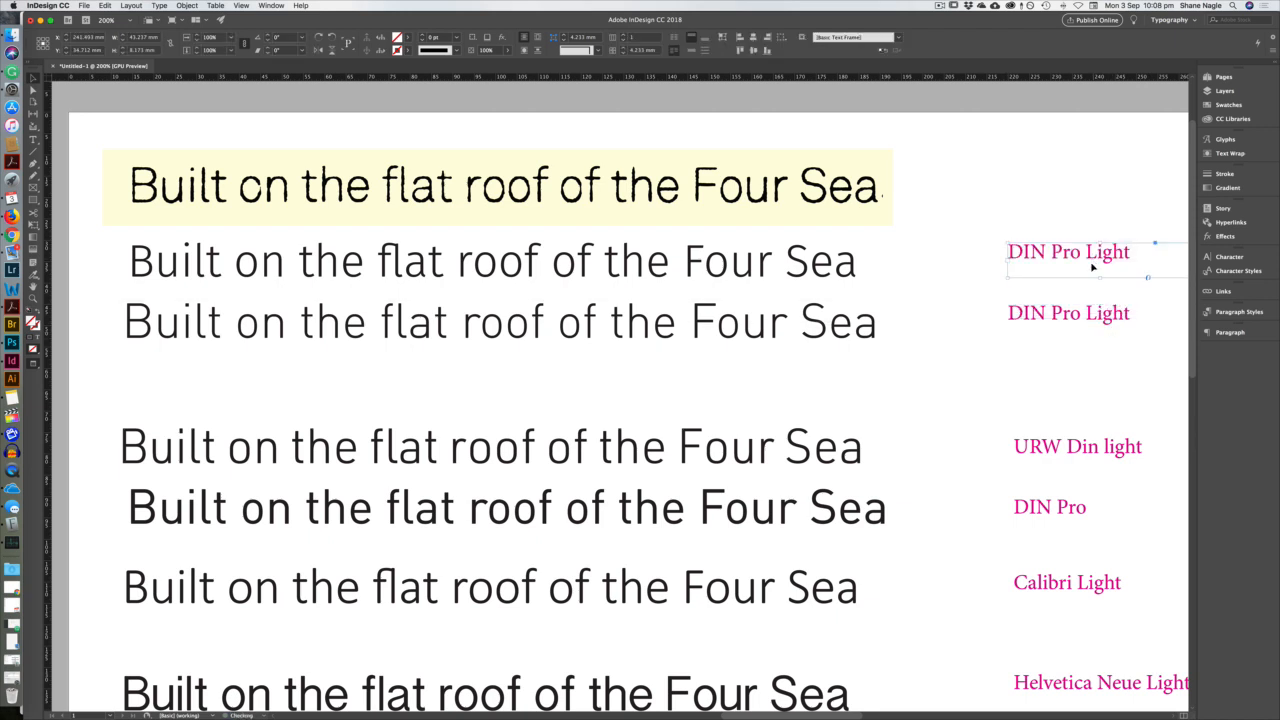
pyautogui.doubleClick(1046, 252)
pyautogui.moveTo(1080, 252); pyautogui.dragTo(1008, 252)
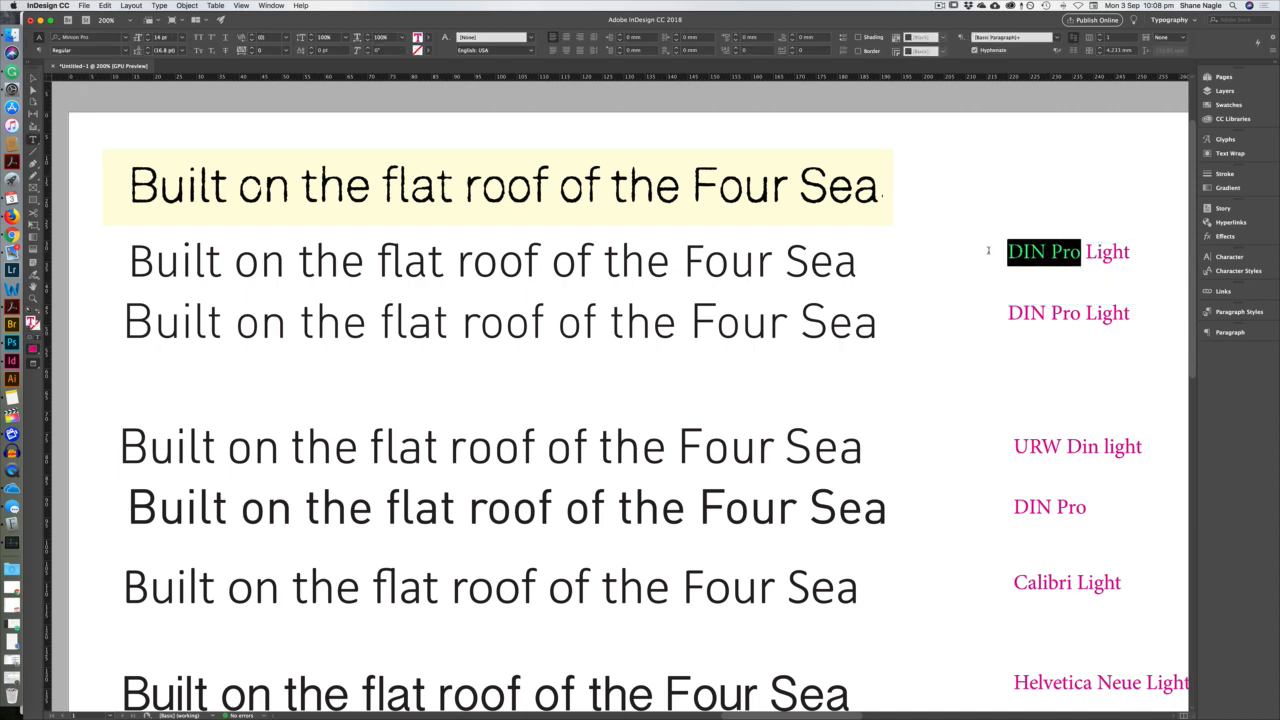
pyautogui.write('Fora')
pyautogui.press('BackSpace')
pyautogui.press('BackSpace')
pyautogui.press('BackSpace')
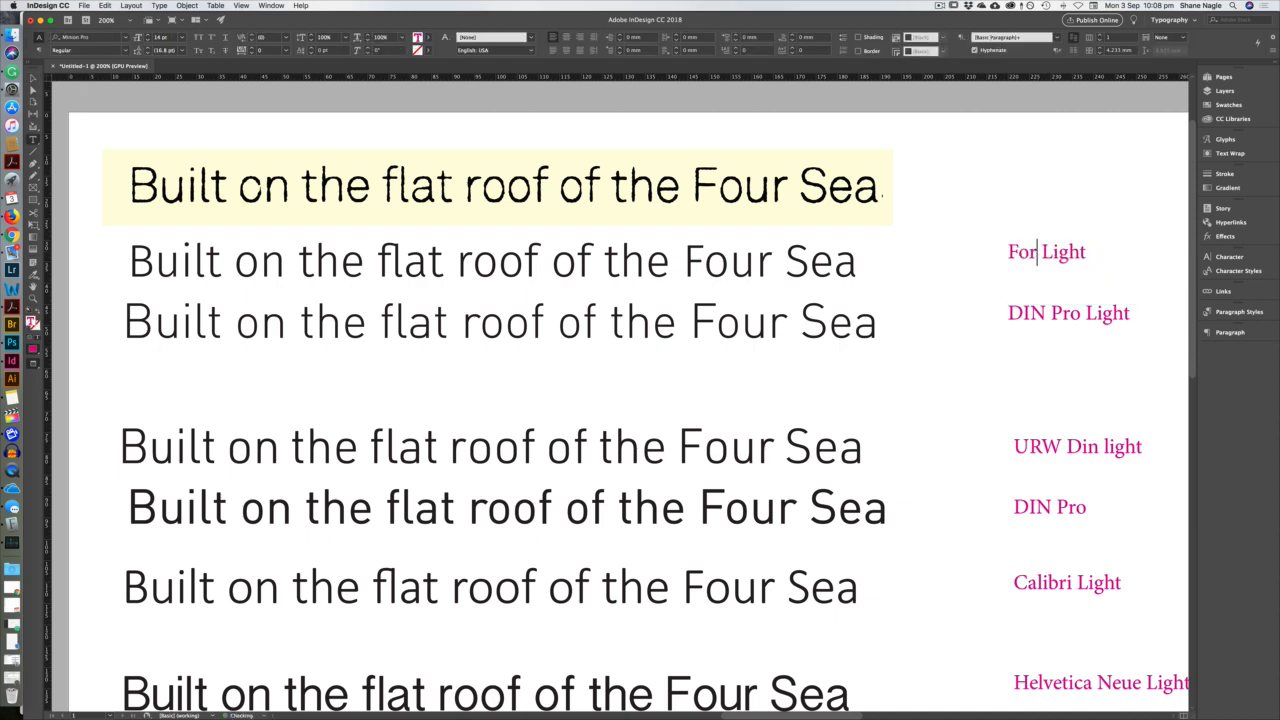
pyautogui.write('ira Sans')
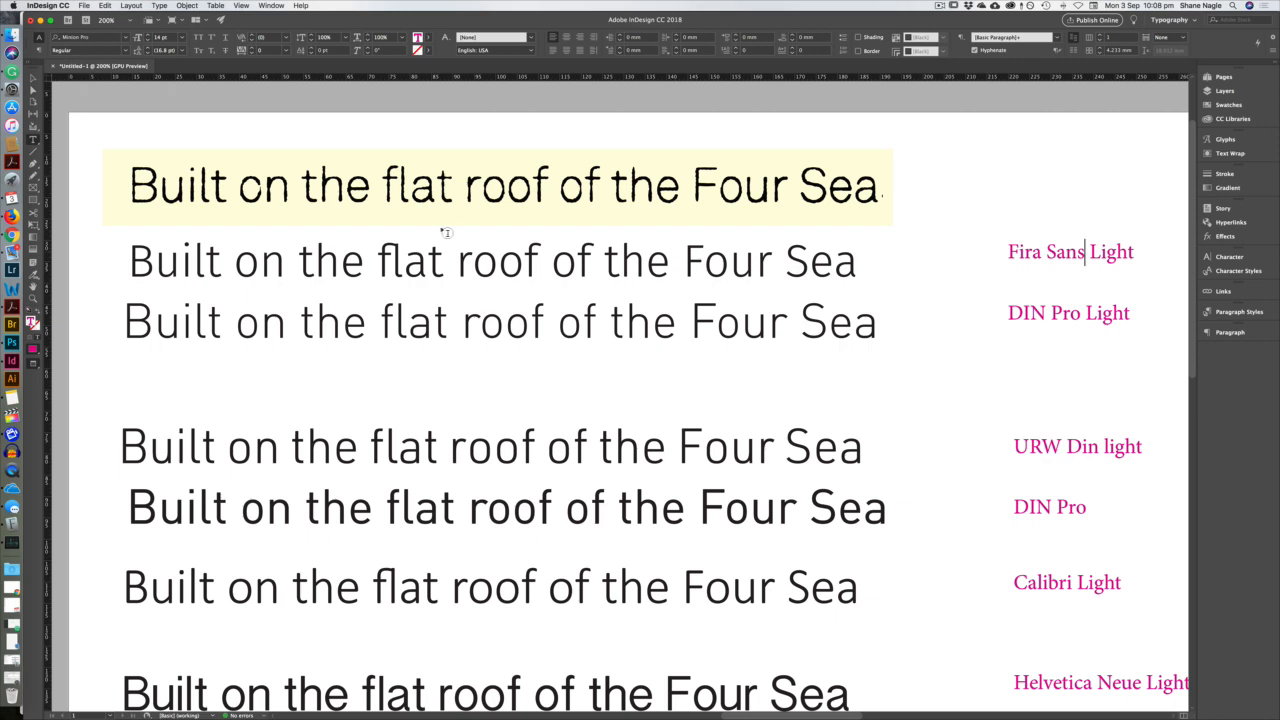
# Shift the DIN Pro Light sample line so its start aligns with the Fira Sans Light line above it.
pyautogui.click(32, 79)
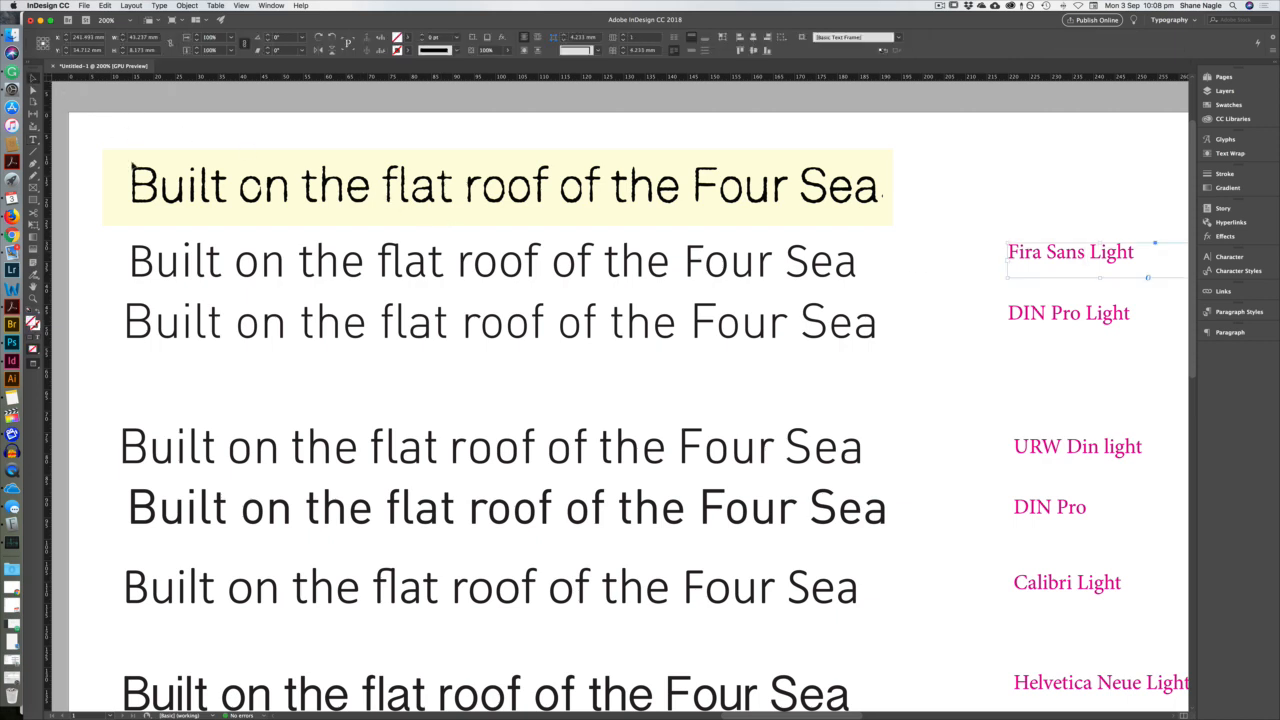
pyautogui.moveTo(288, 328); pyautogui.dragTo(291, 338)
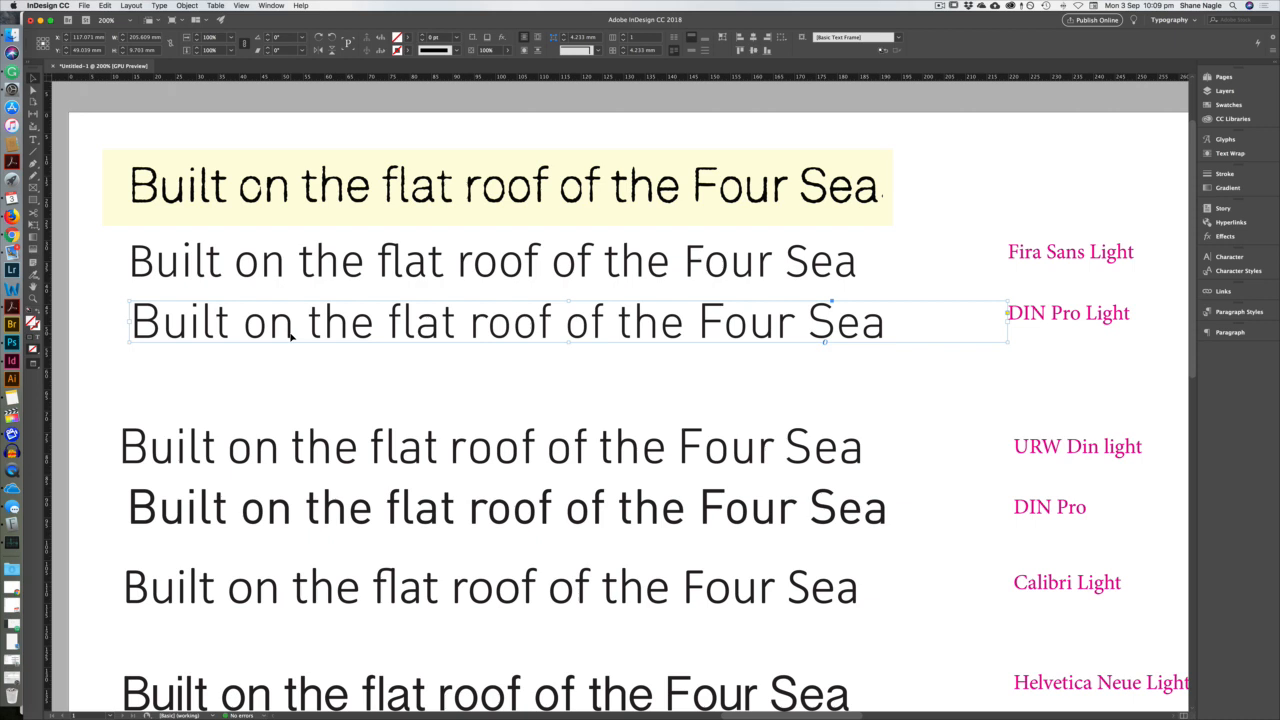
# Switch to Chrome to review the WhatTheFont matches for the scanned line and return to the InDesign document.
pyautogui.press('super+Tab')
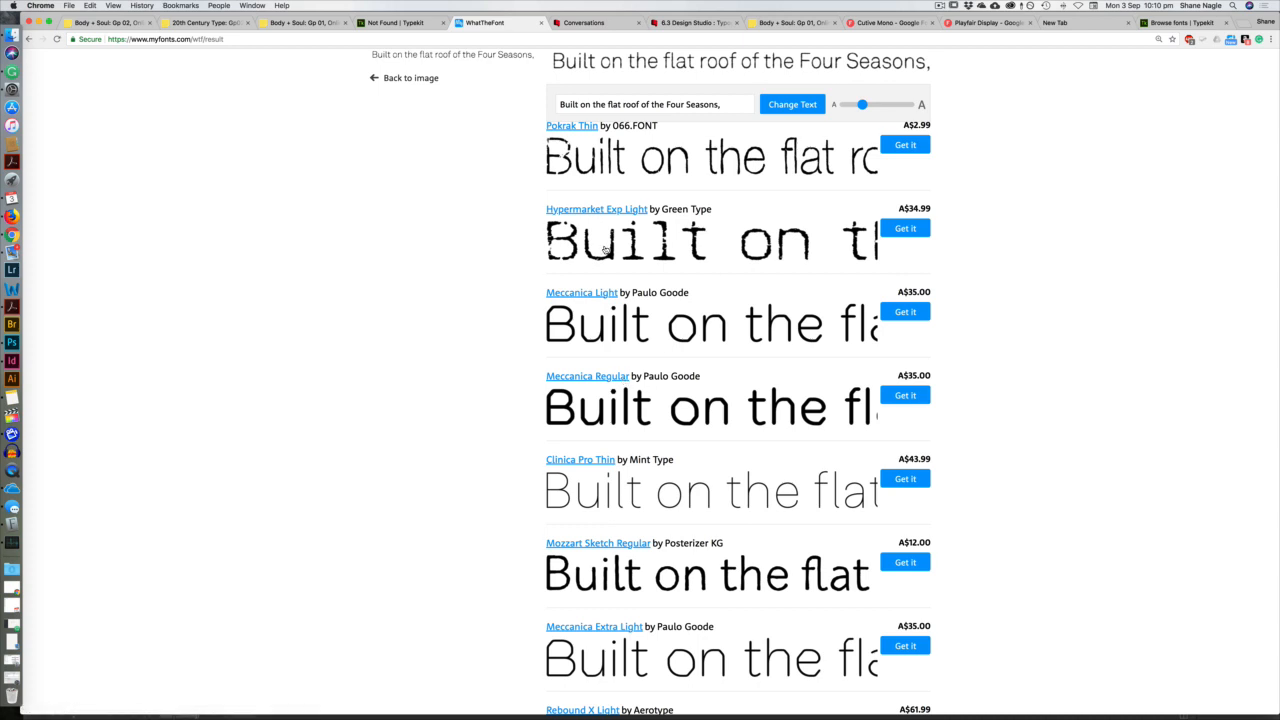
pyautogui.scroll(3, 605, 249)
pyautogui.scroll(5, 605, 249)
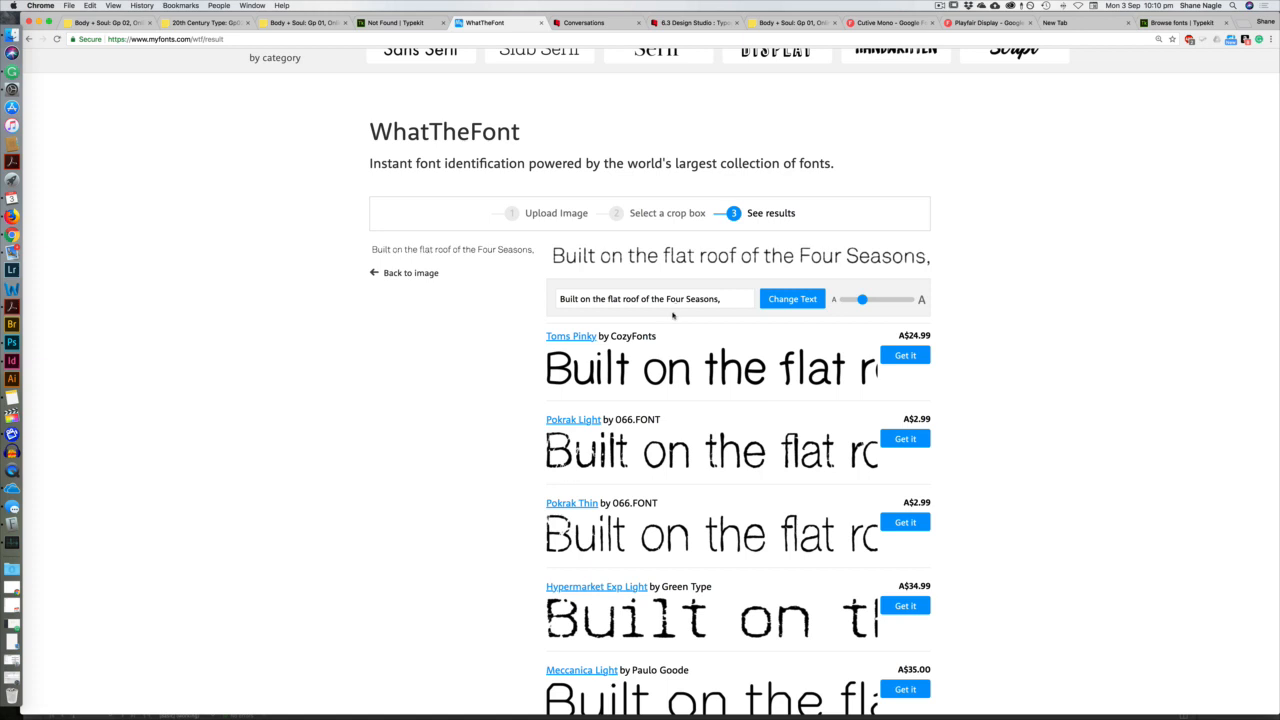
pyautogui.press('super+Tab')
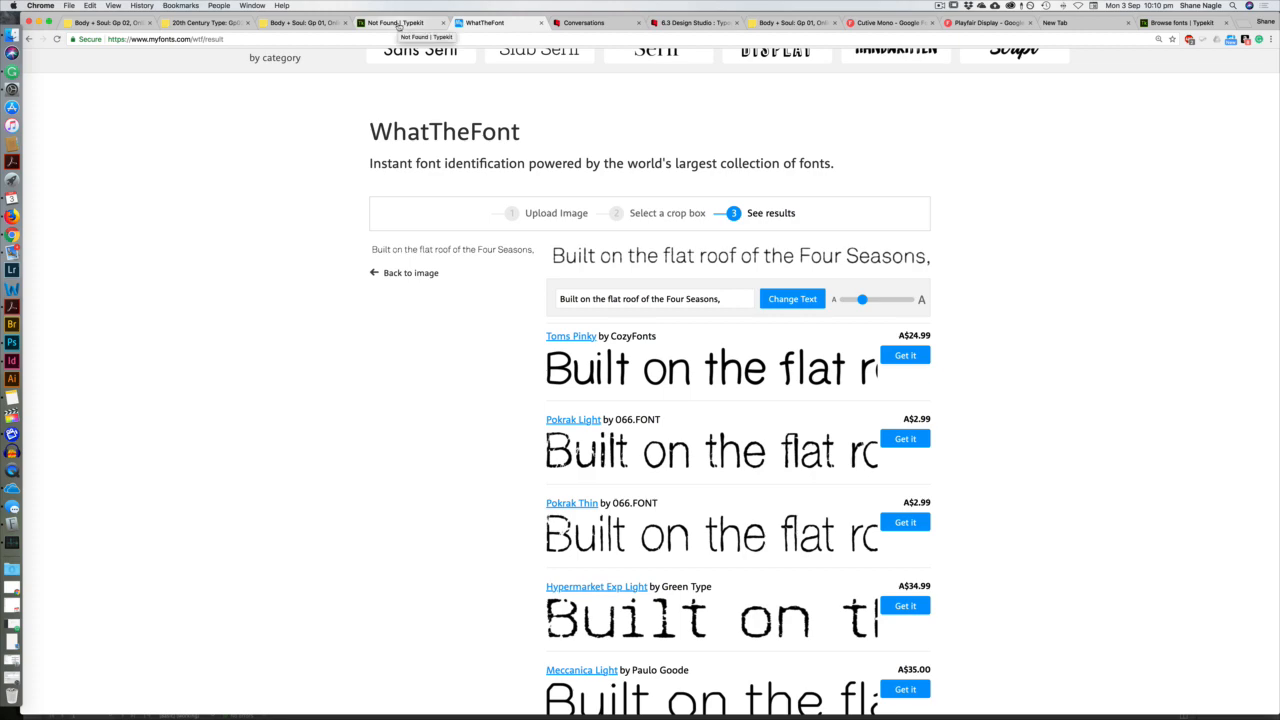
pyautogui.press('super+Tab')
pyautogui.click(204, 365)
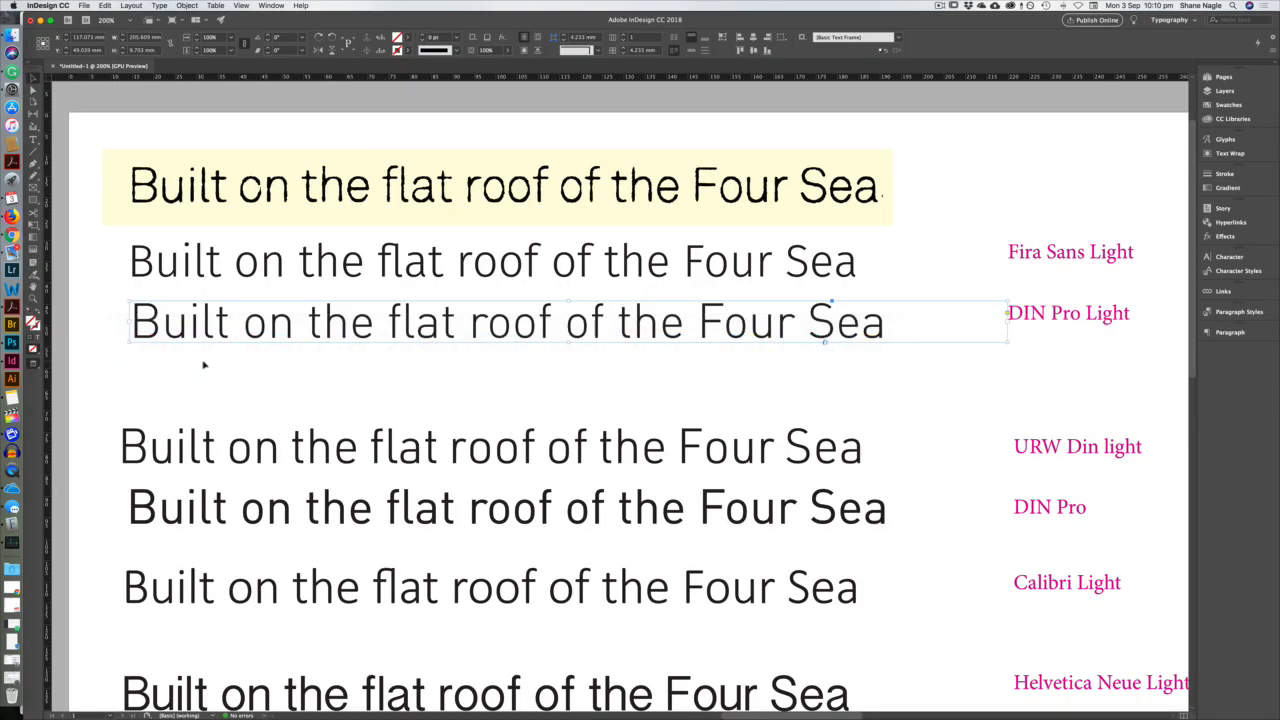
# Select all the text of the DIN Pro Light sample line and list the fonts similar to it.
pyautogui.doubleClick(788, 332)
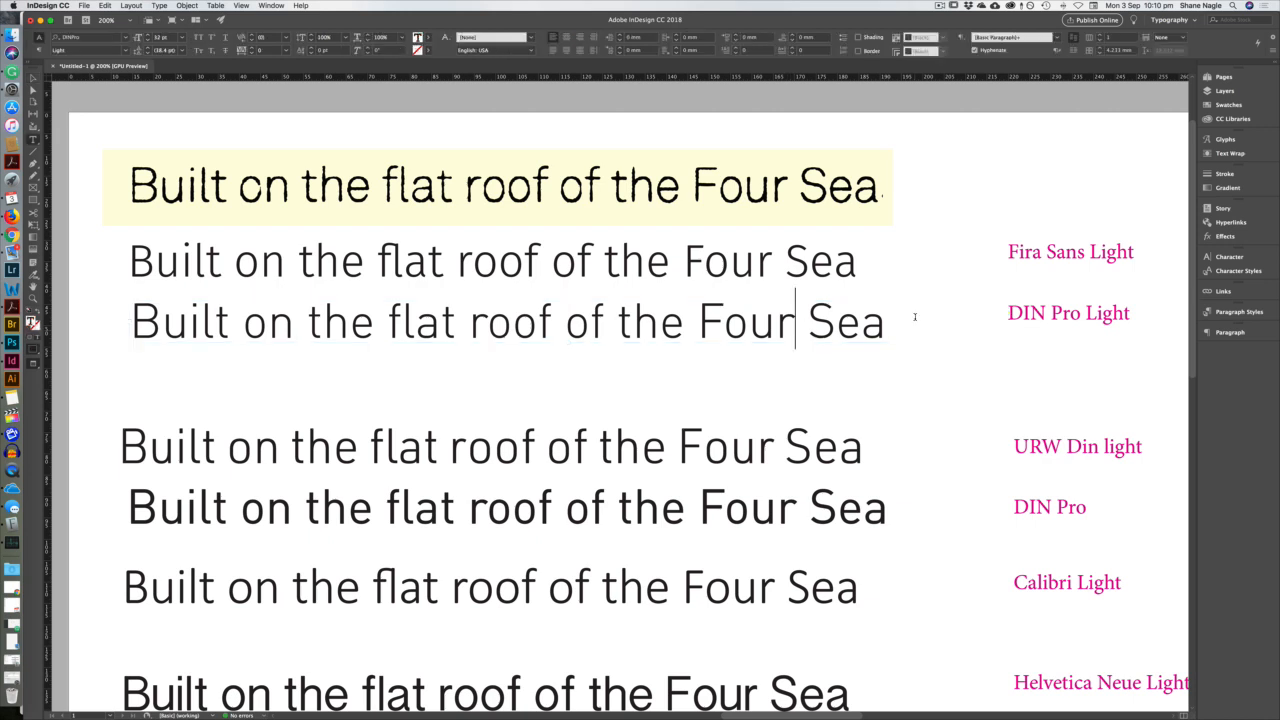
pyautogui.press('super+a')
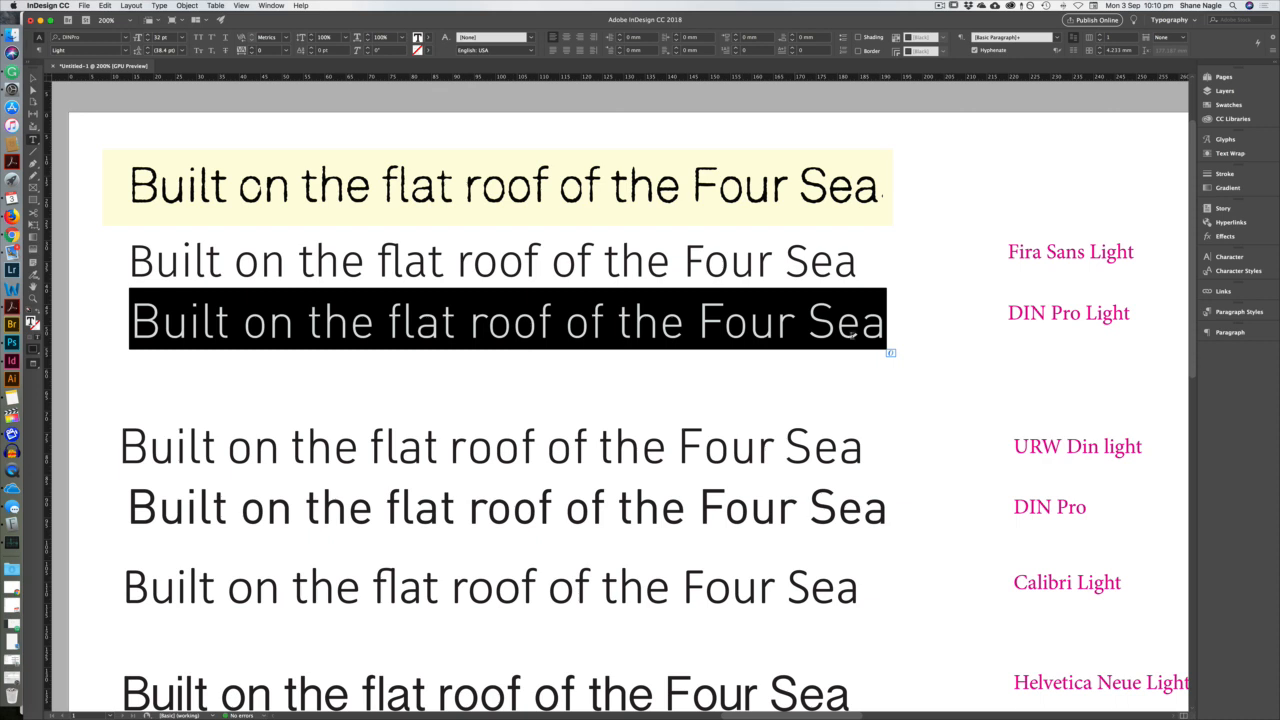
pyautogui.click(1228, 257)
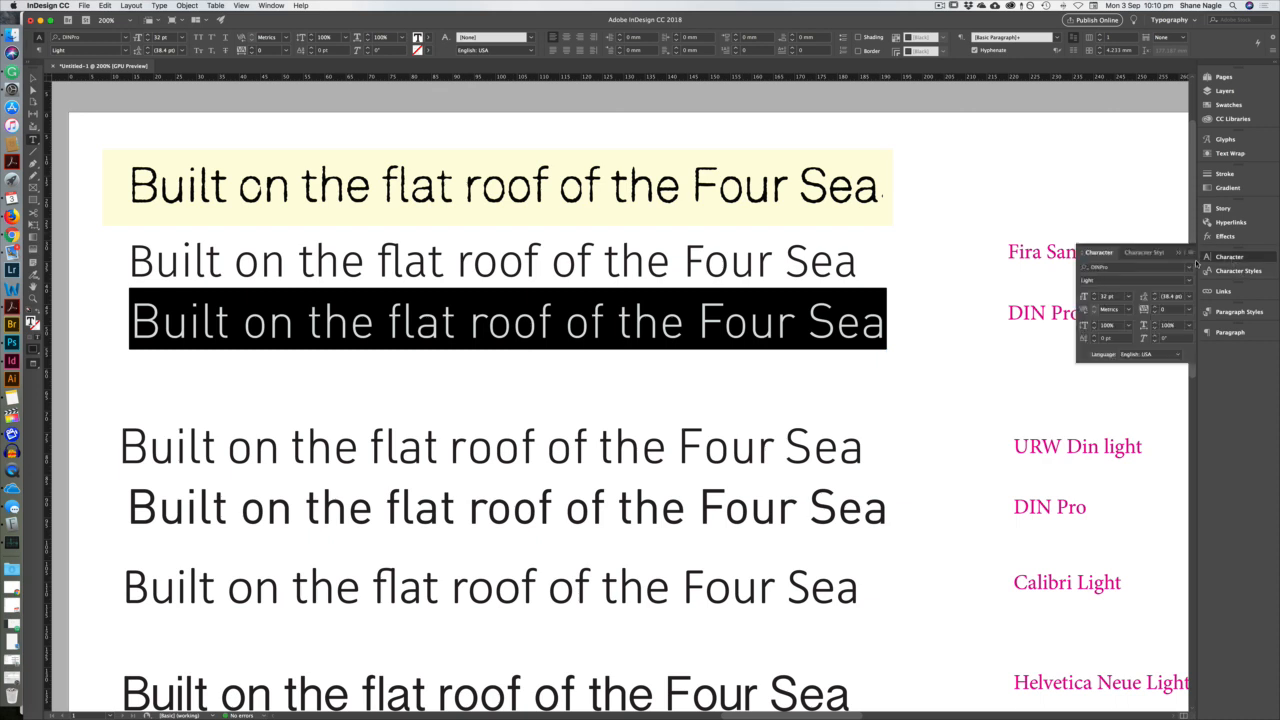
pyautogui.click(1189, 267)
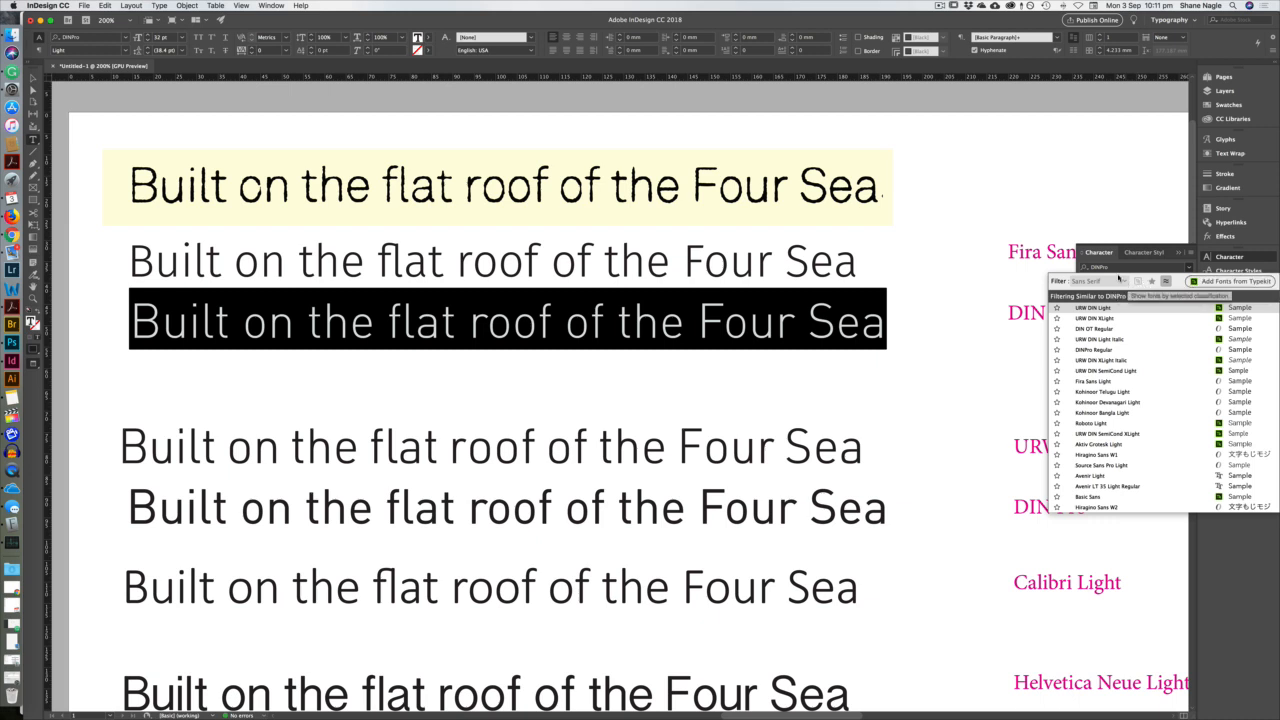
pyautogui.click(892, 302)
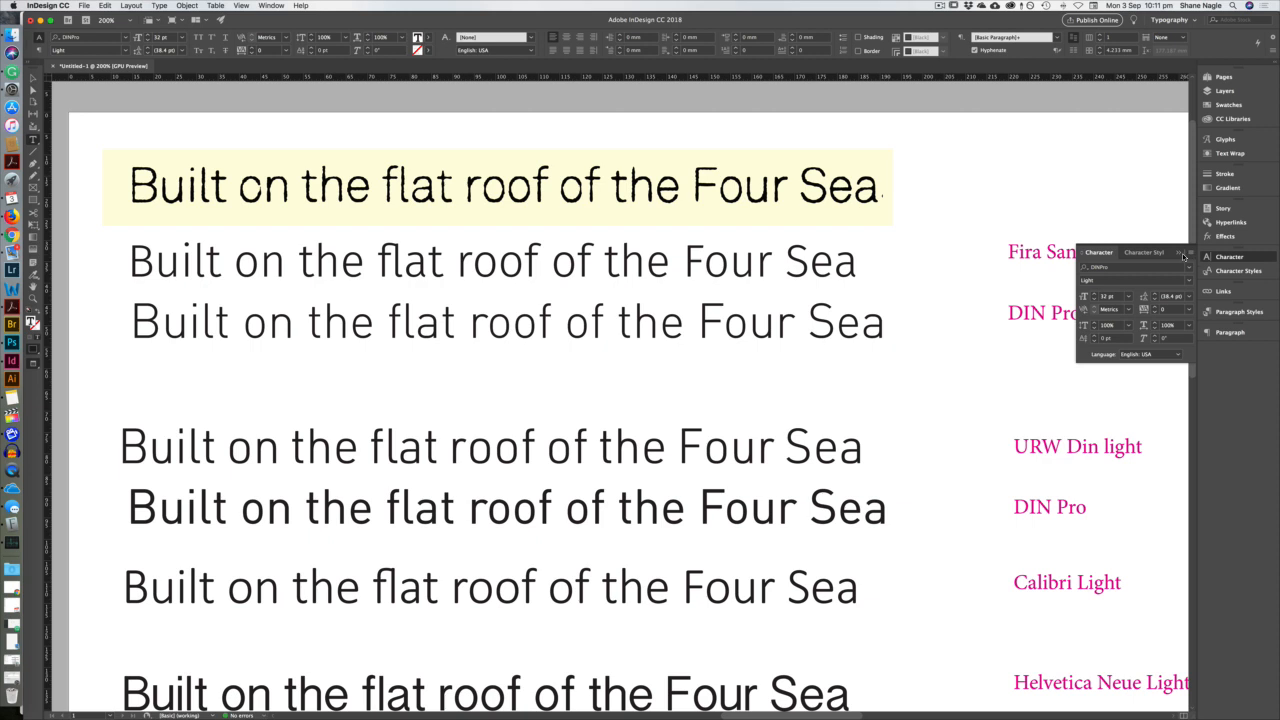
pyautogui.click(1187, 267)
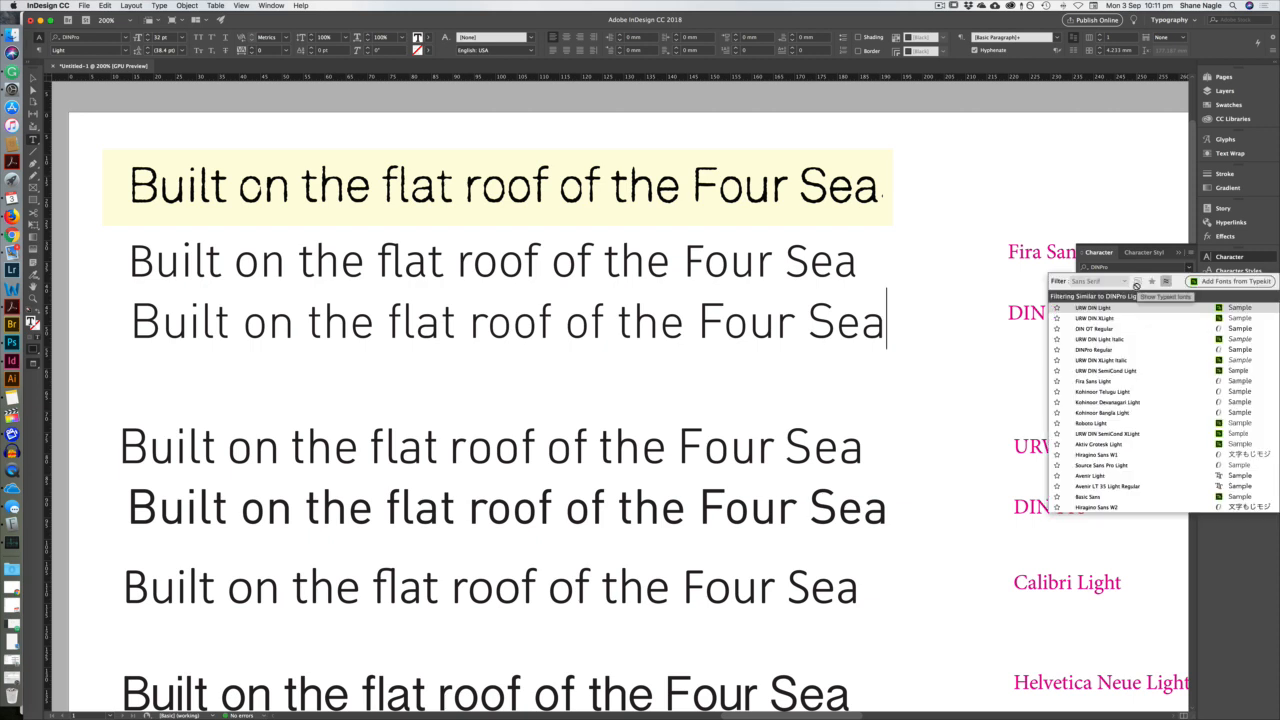
pyautogui.press('Escape')
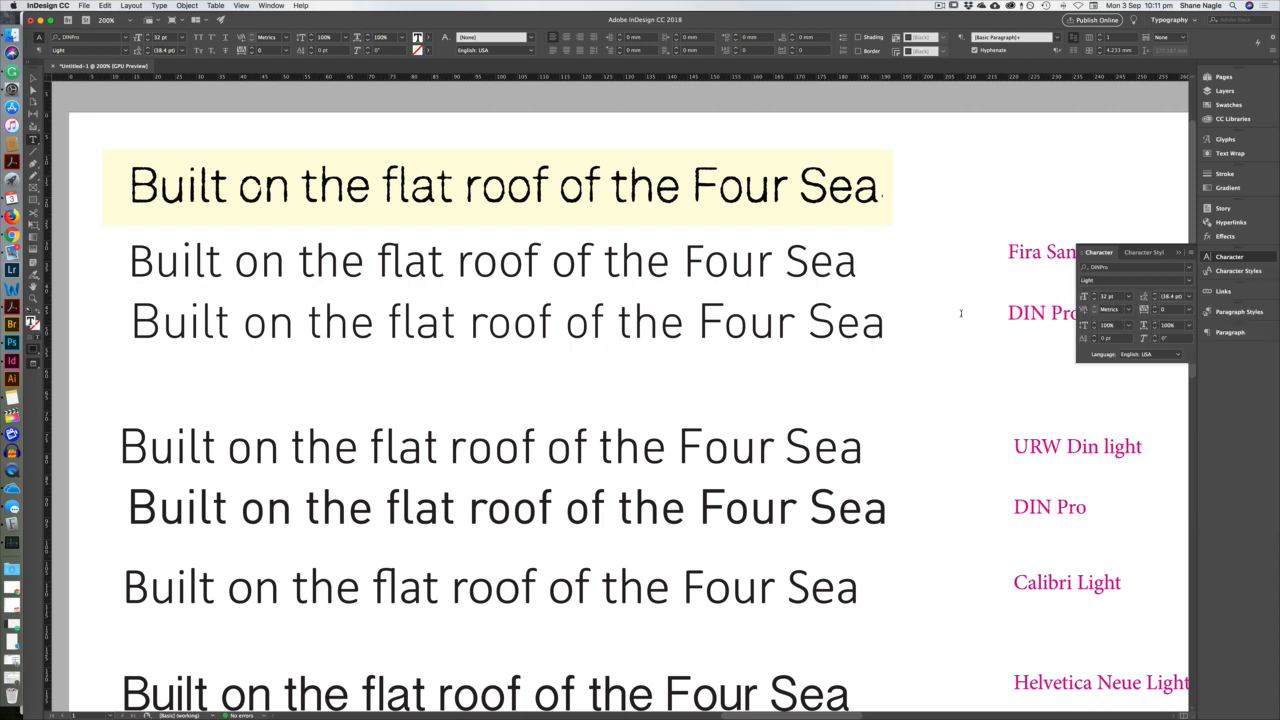
pyautogui.doubleClick(850, 325)
pyautogui.click(850, 325)
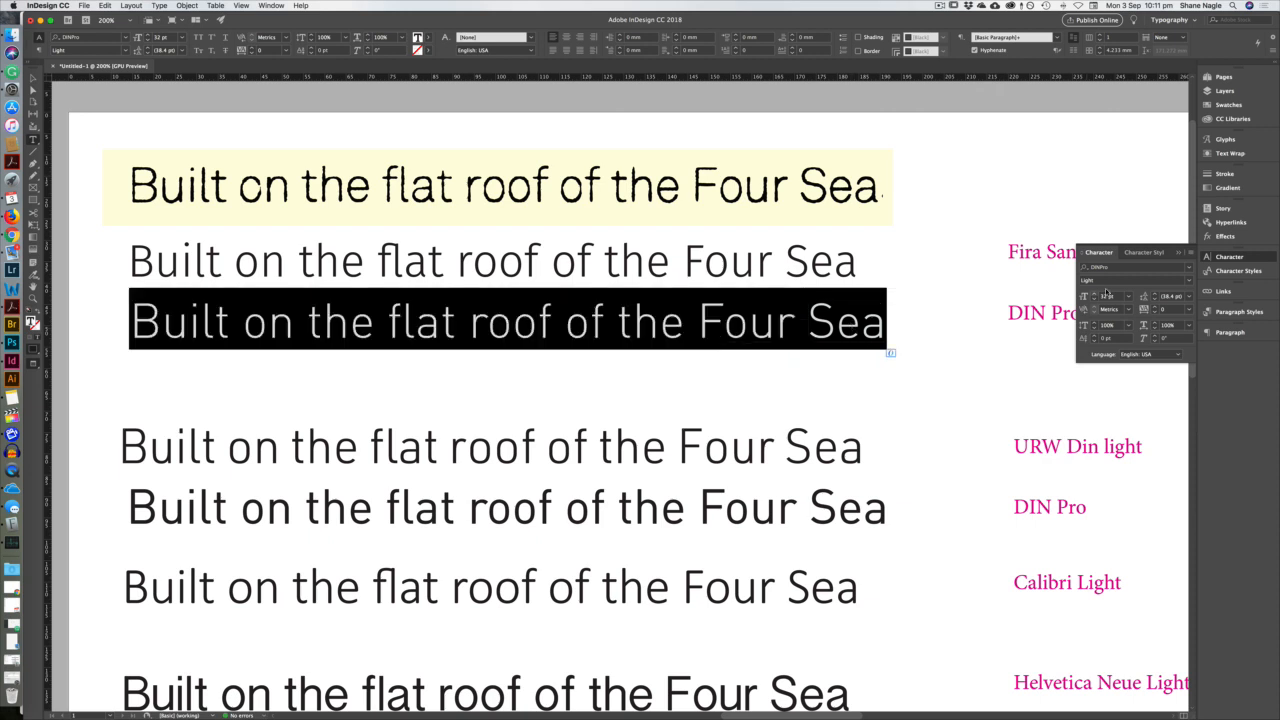
pyautogui.click(1187, 267)
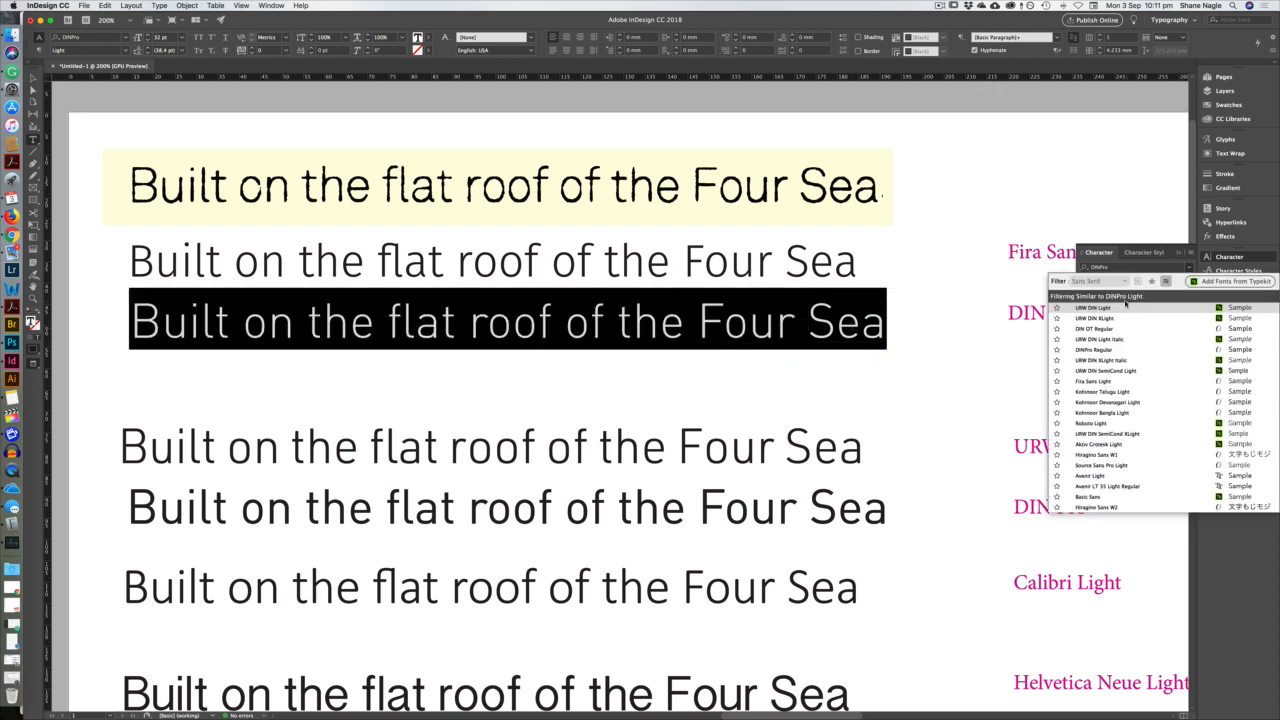
# Compare the font list filtered by sans serif, by Typekit fonts and by similarity to DINPro Light, ending on the similar fonts.
pyautogui.click(1166, 281)
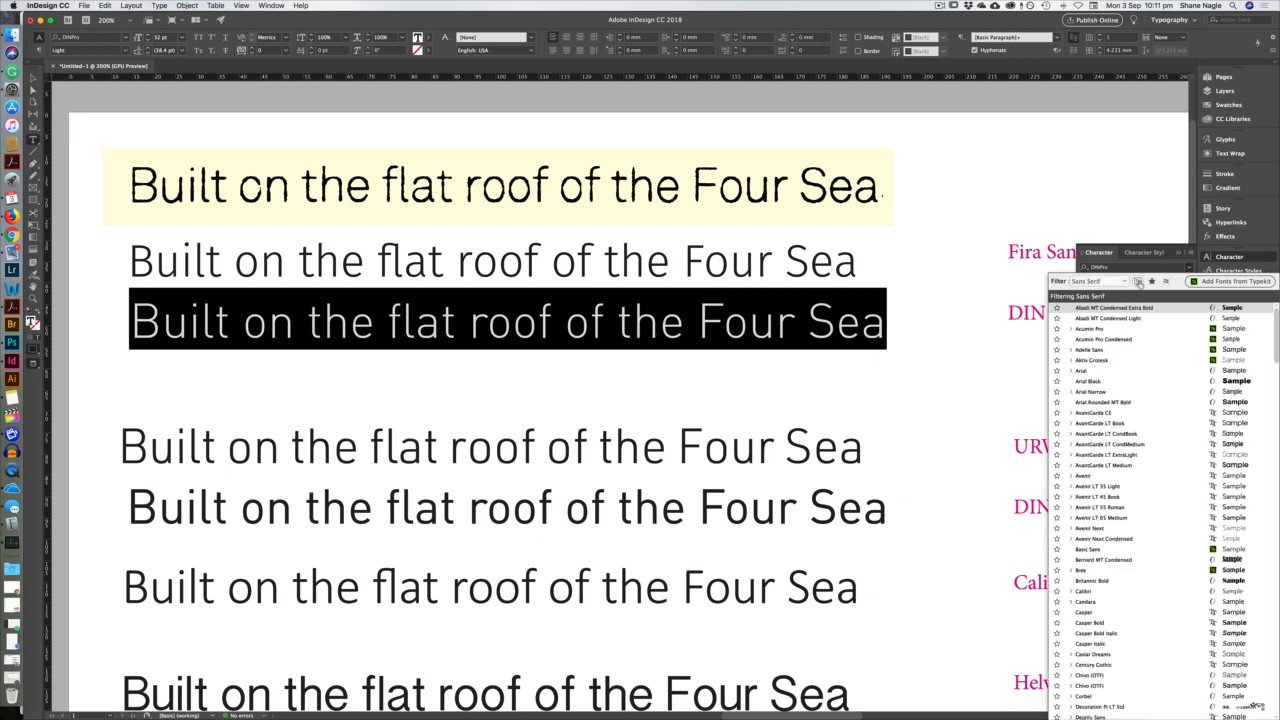
pyautogui.click(1137, 282)
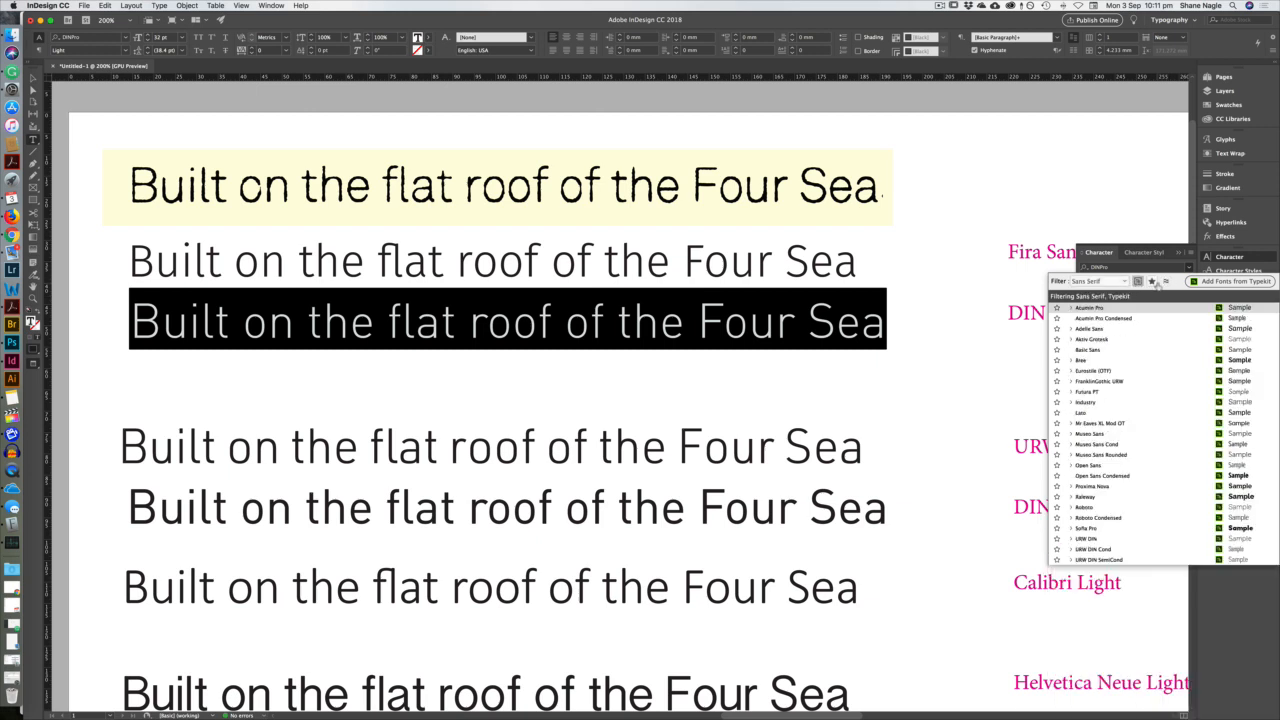
pyautogui.click(1166, 281)
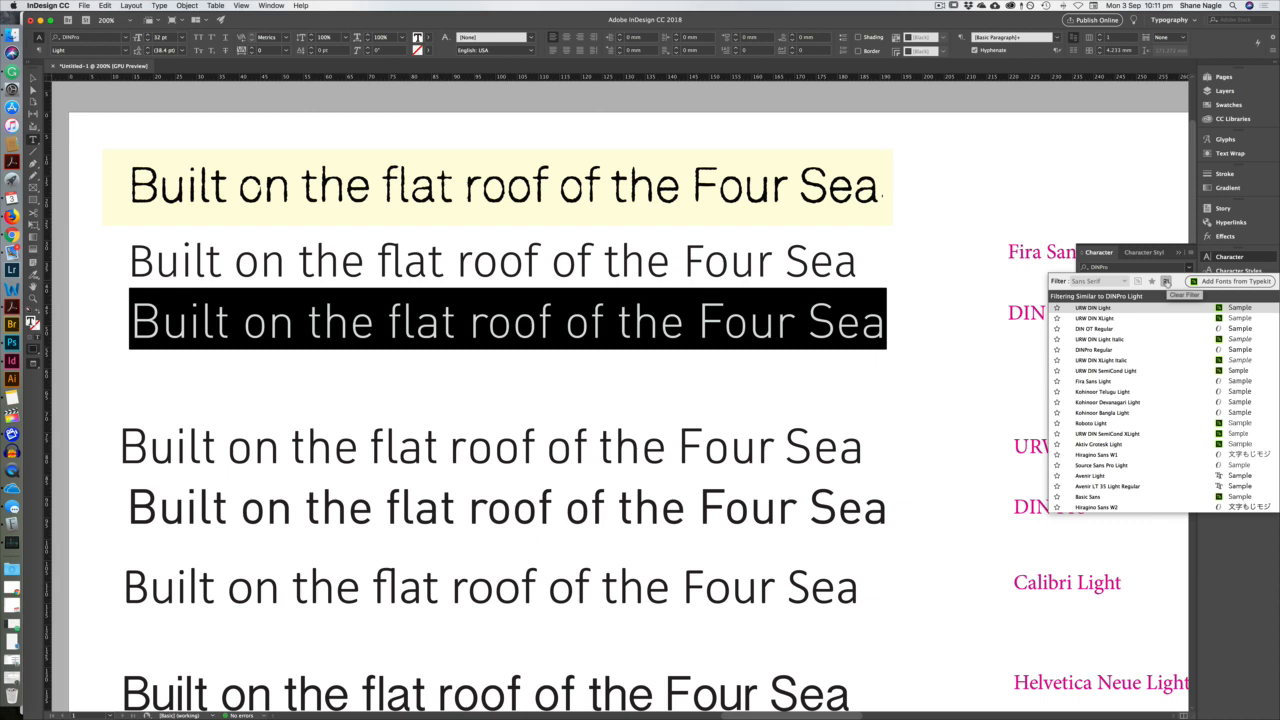
pyautogui.click(1166, 281)
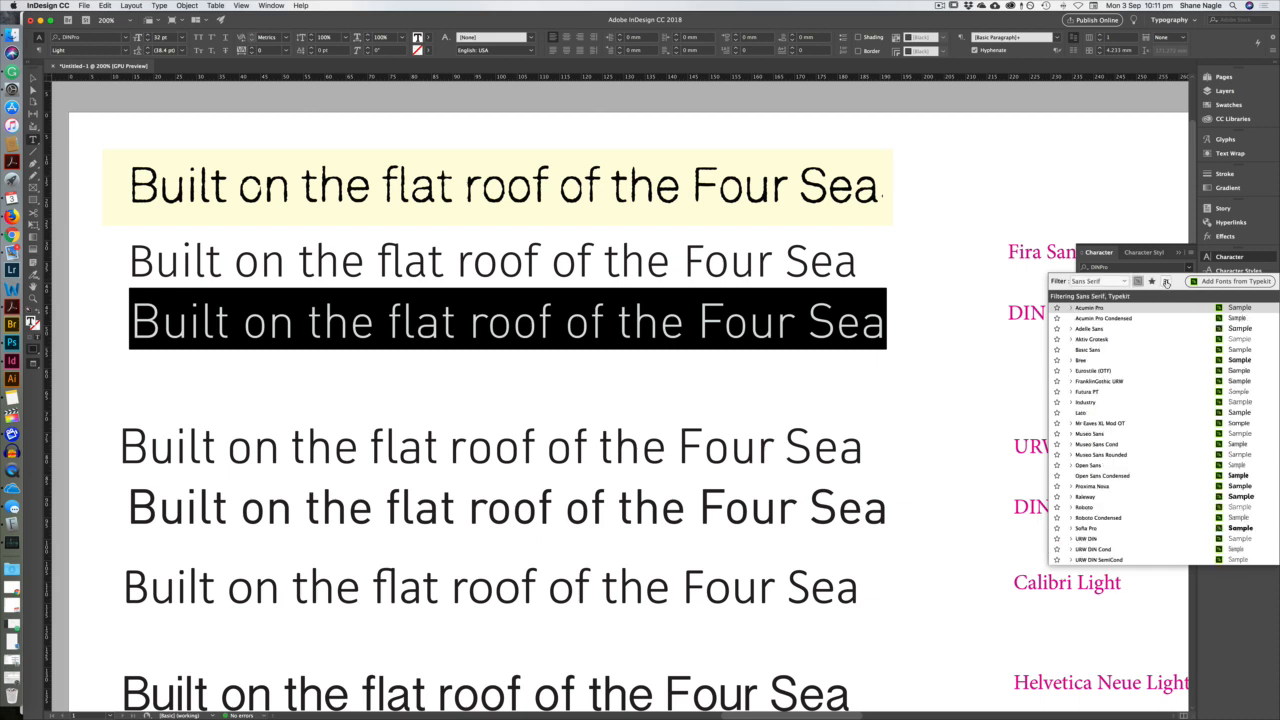
pyautogui.click(1137, 282)
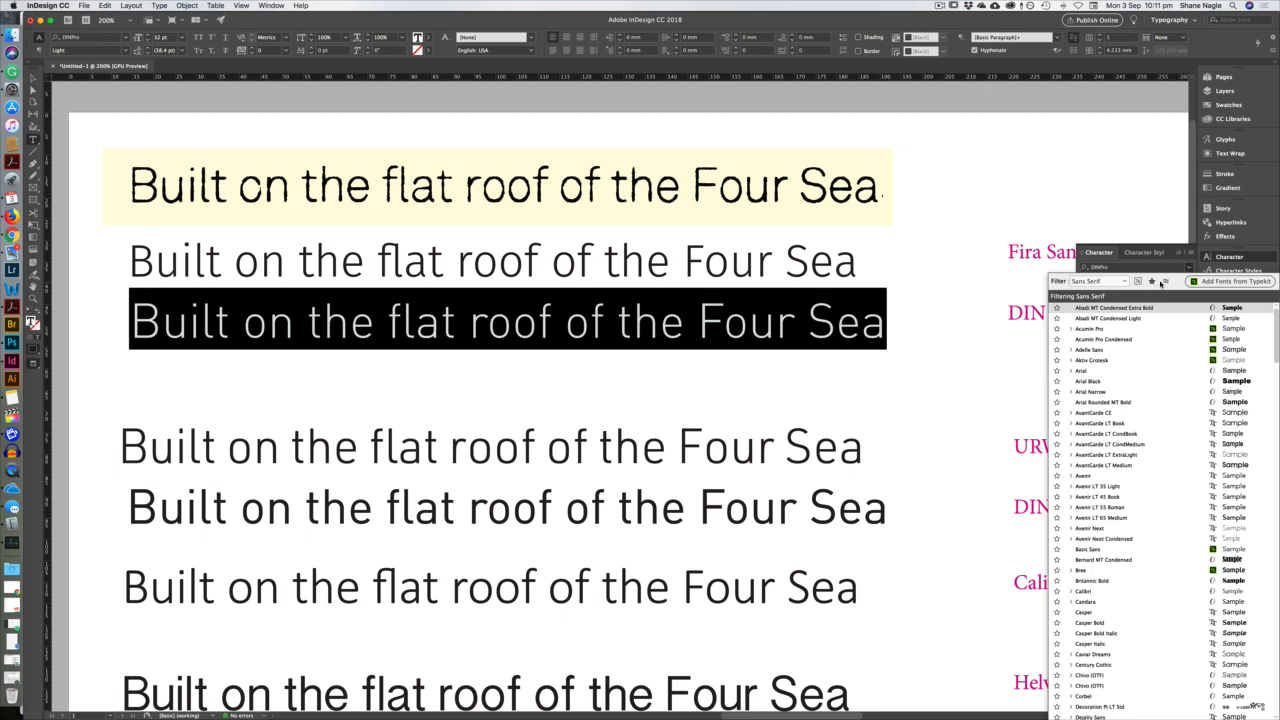
pyautogui.click(1165, 282)
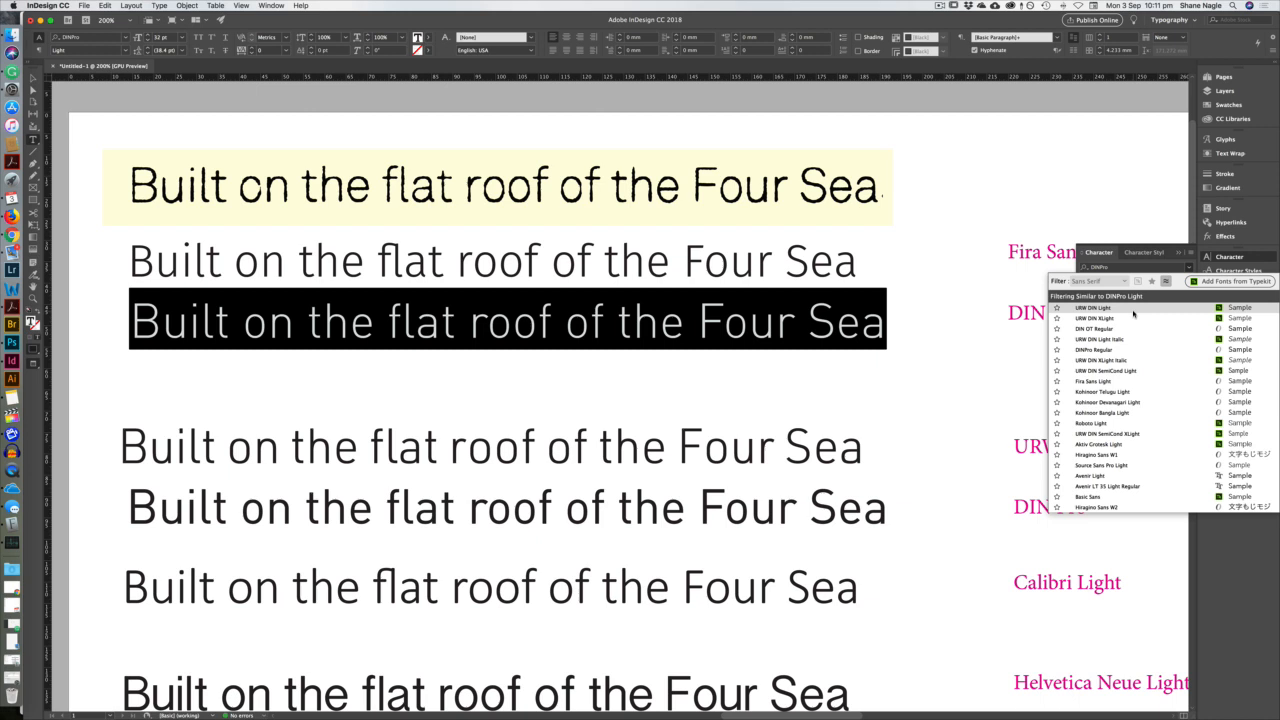
# Change the DIN Pro Light sample line to Roboto Light, enlarging and slightly repositioning its frame so the text fits.
pyautogui.click(1110, 424)
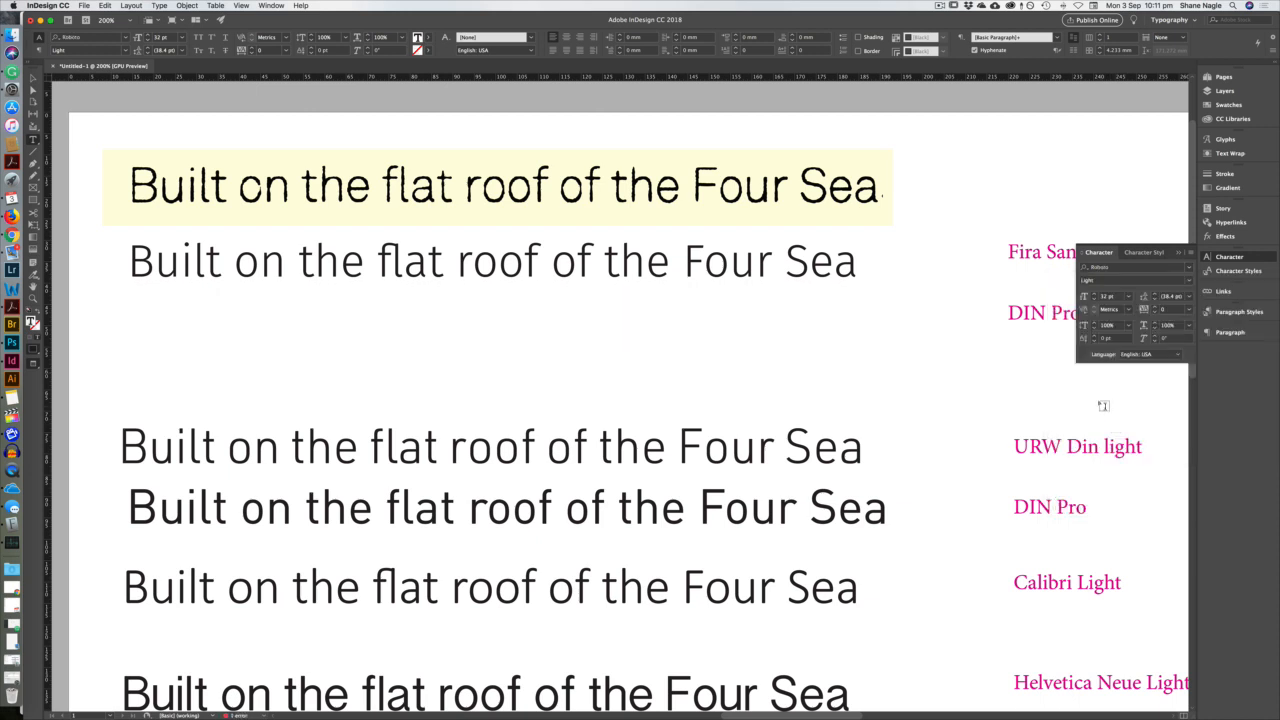
pyautogui.moveTo(129, 300); pyautogui.dragTo(1041, 381)
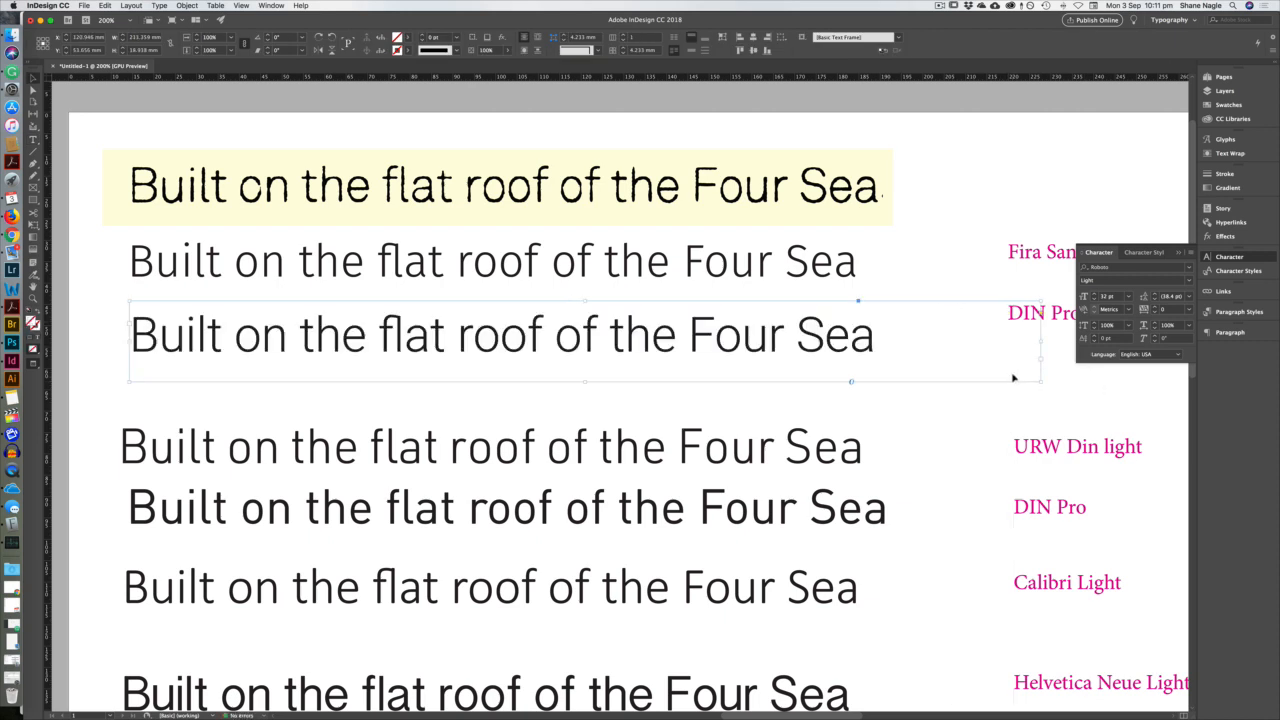
pyautogui.moveTo(847, 352); pyautogui.dragTo(841, 350)
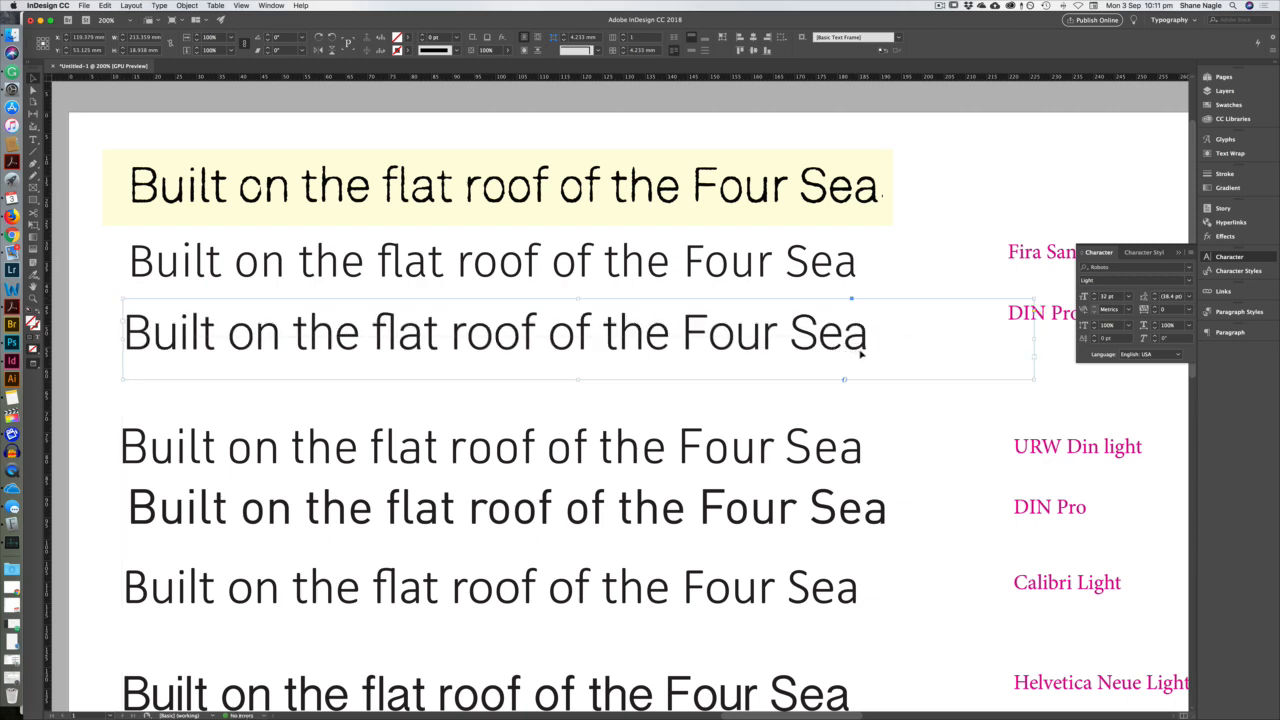
pyautogui.press('super+Tab')
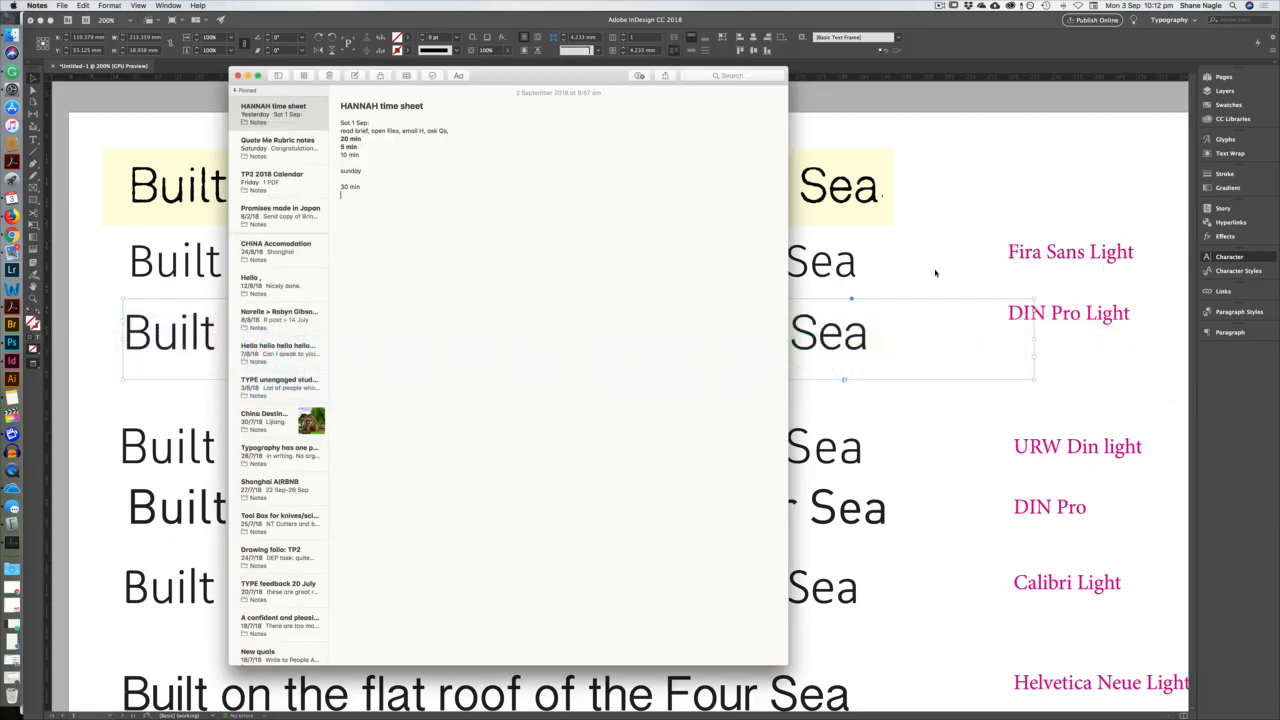
pyautogui.press('super+Tab')
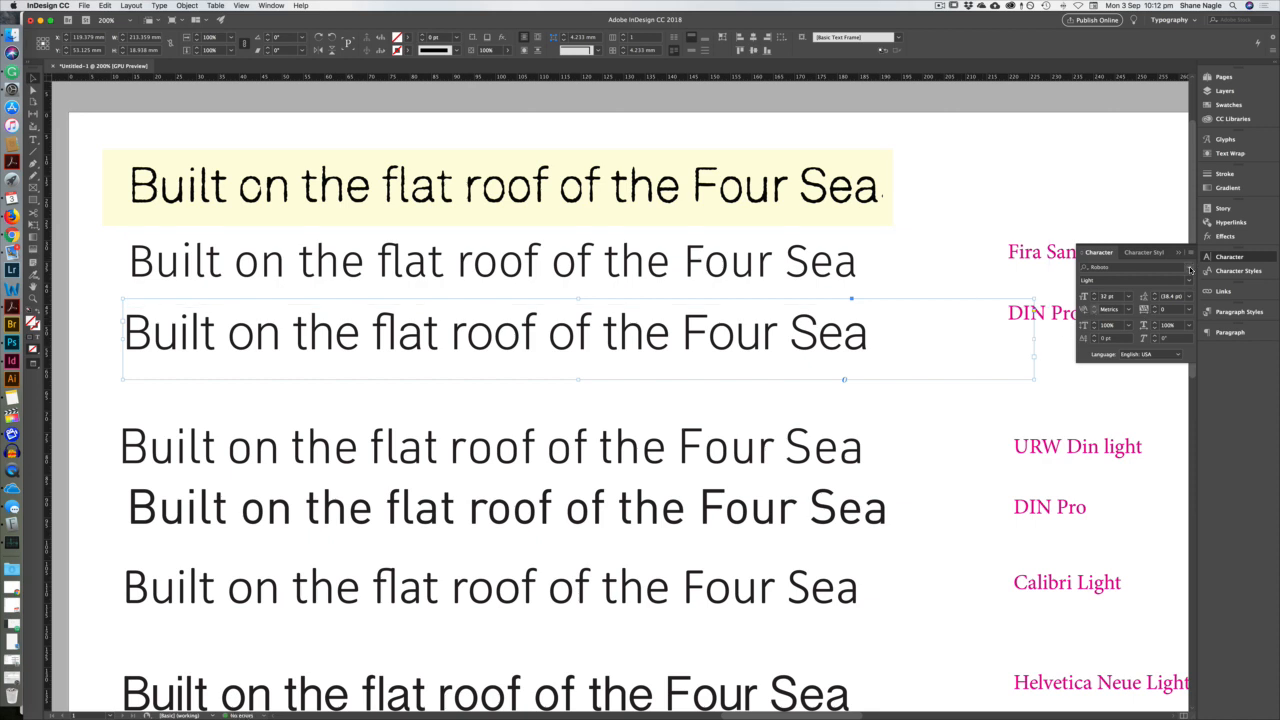
pyautogui.click(1190, 270)
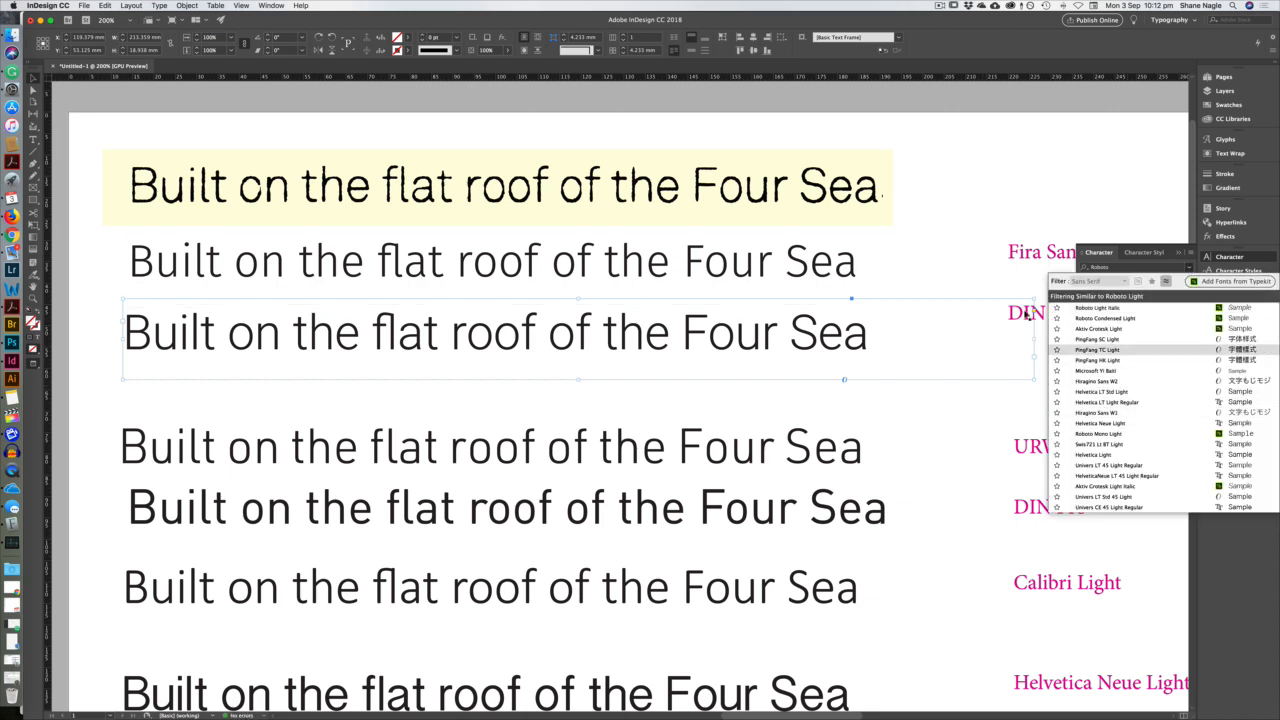
pyautogui.click(997, 191)
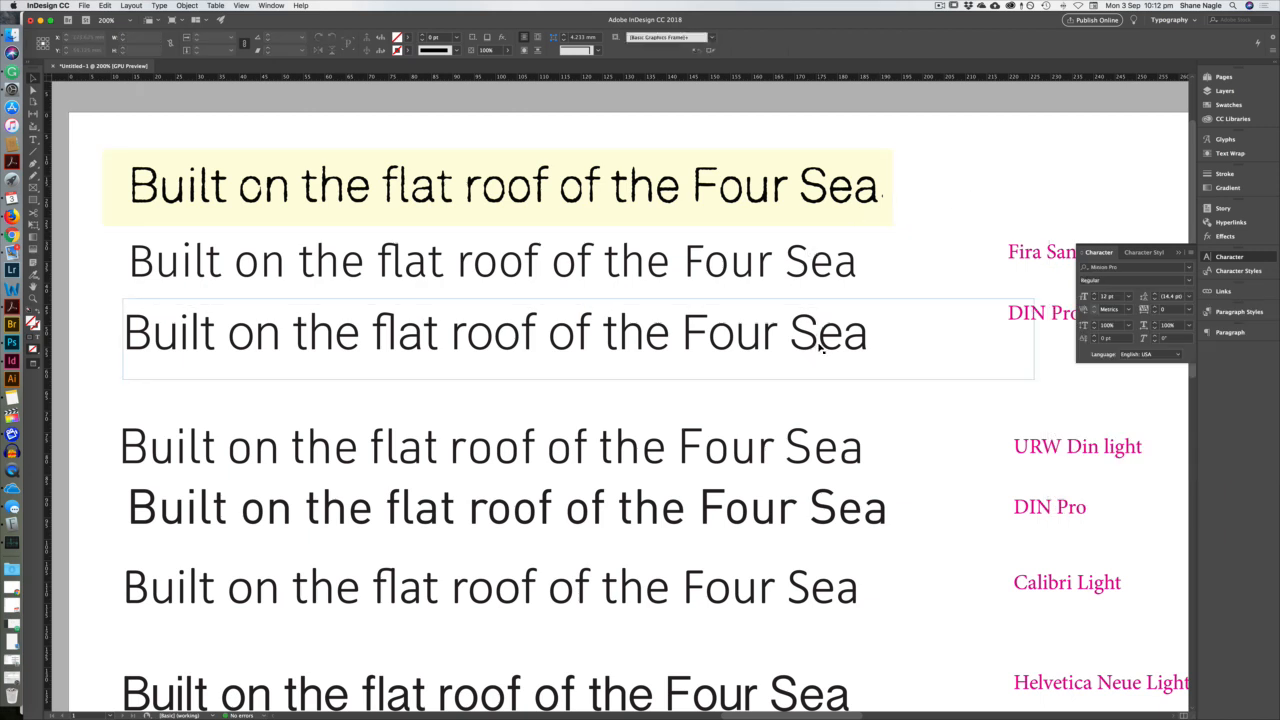
# Select the Roboto Light line's text and open the Typekit website from the font list to add more fonts.
pyautogui.doubleClick(866, 334)
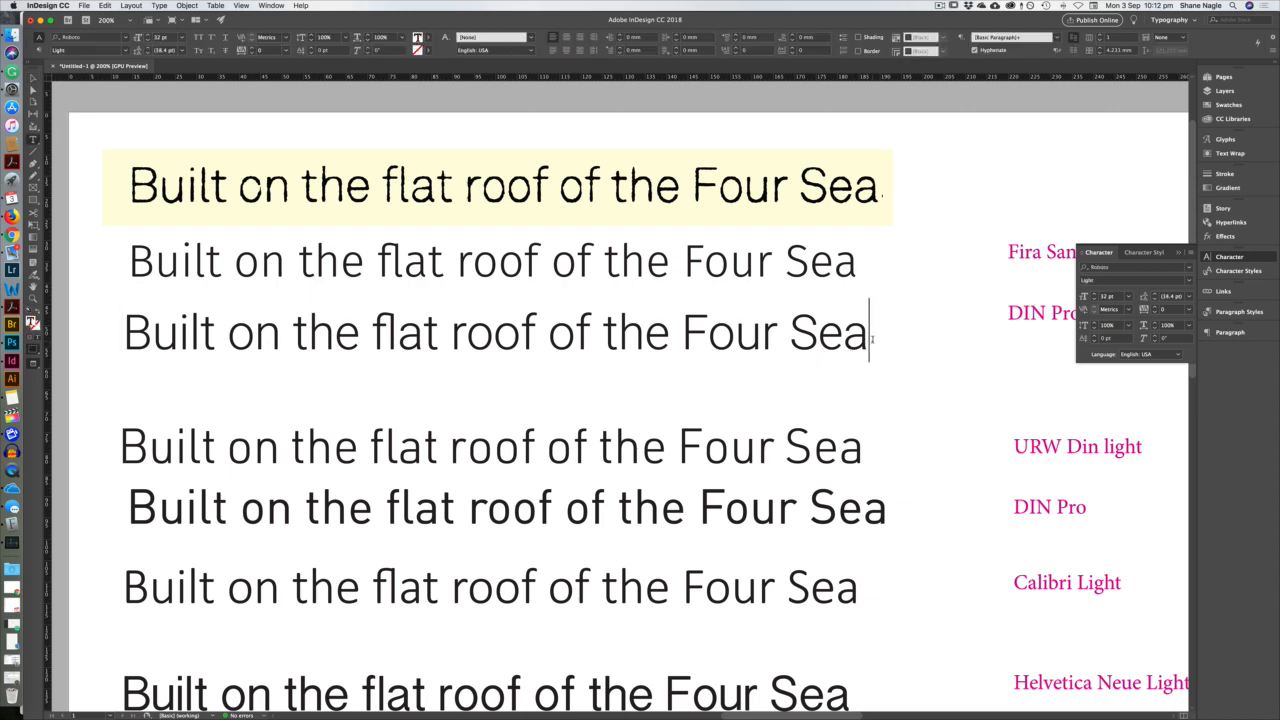
pyautogui.moveTo(866, 334); pyautogui.dragTo(120, 335)
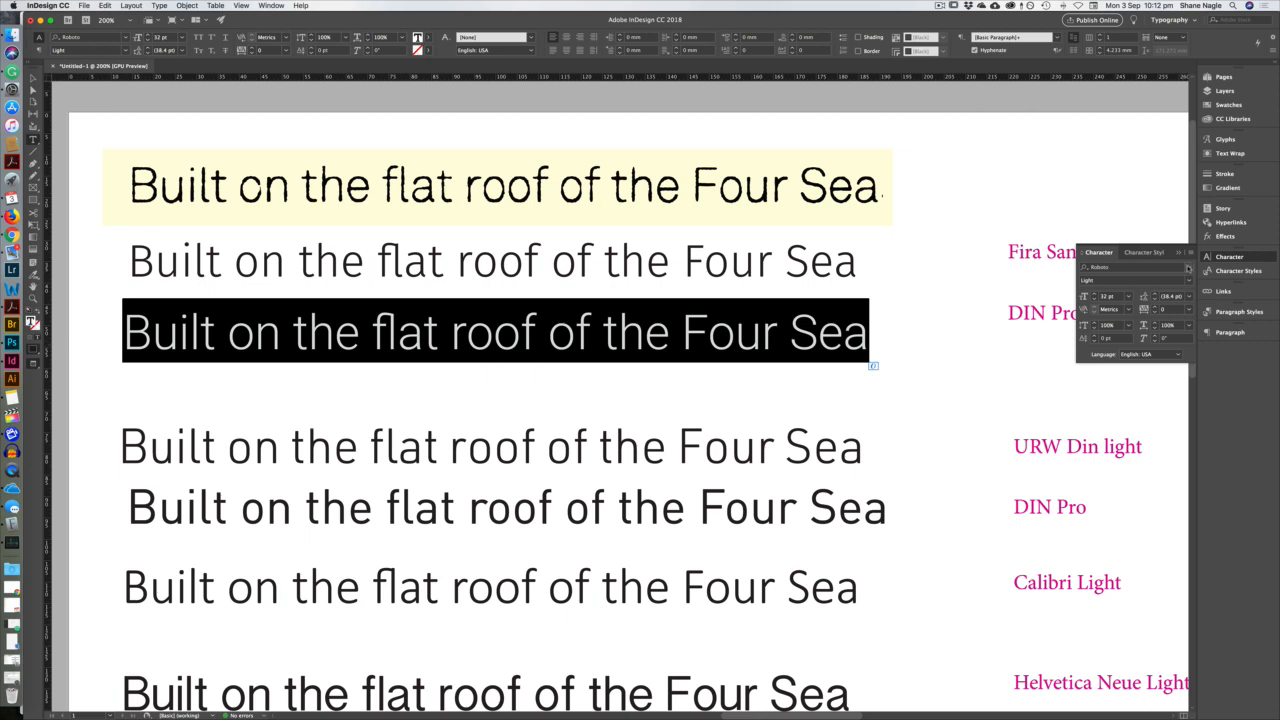
pyautogui.click(1187, 269)
pyautogui.click(1214, 279)
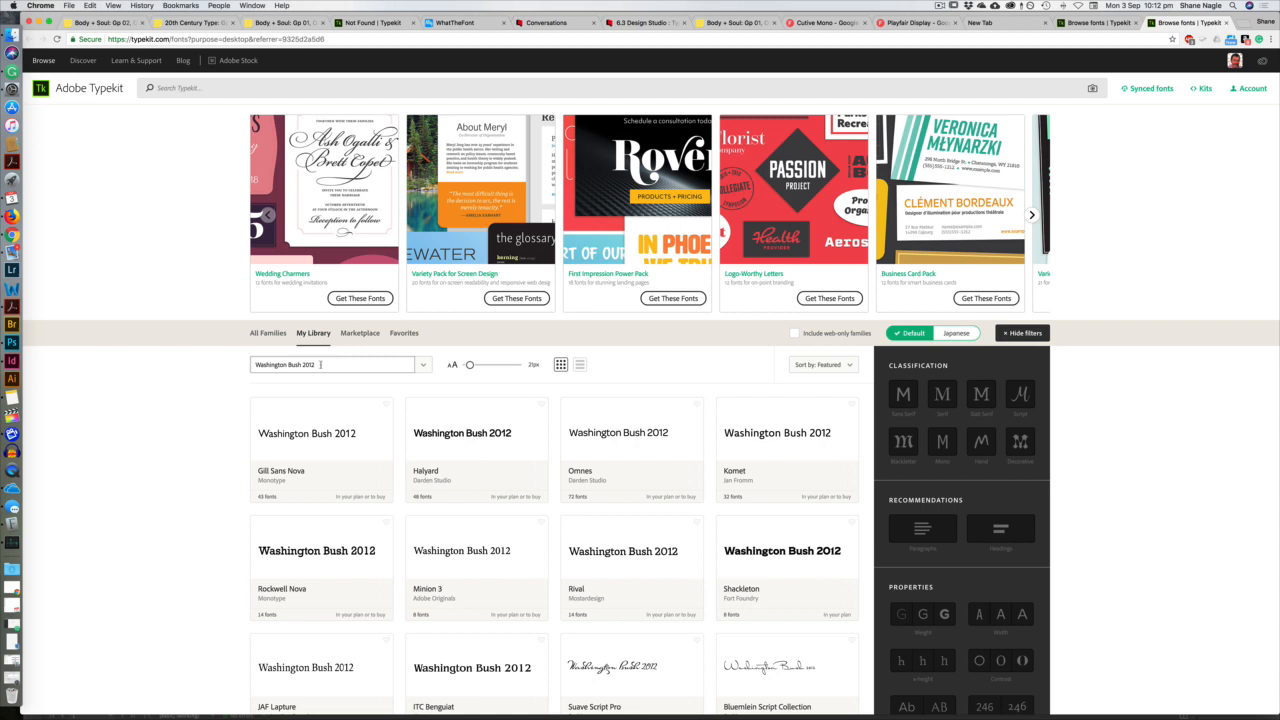
# Replace Typekit's sample text with "Built on the flat roof of the Four Sea" copied from the InDesign line, and enlarge the previews to 47 px.
pyautogui.moveTo(320, 364); pyautogui.dragTo(248, 364)
pyautogui.press('BackSpace')
pyautogui.press('super+Tab')
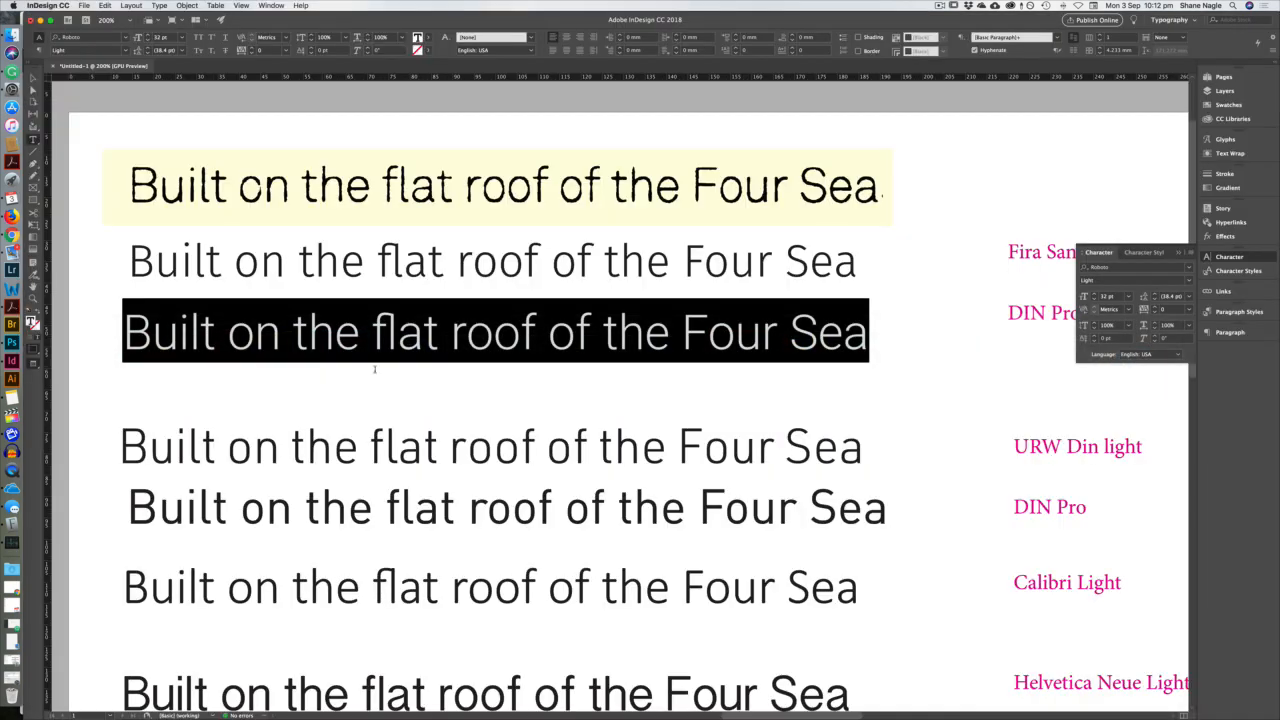
pyautogui.click(460, 348)
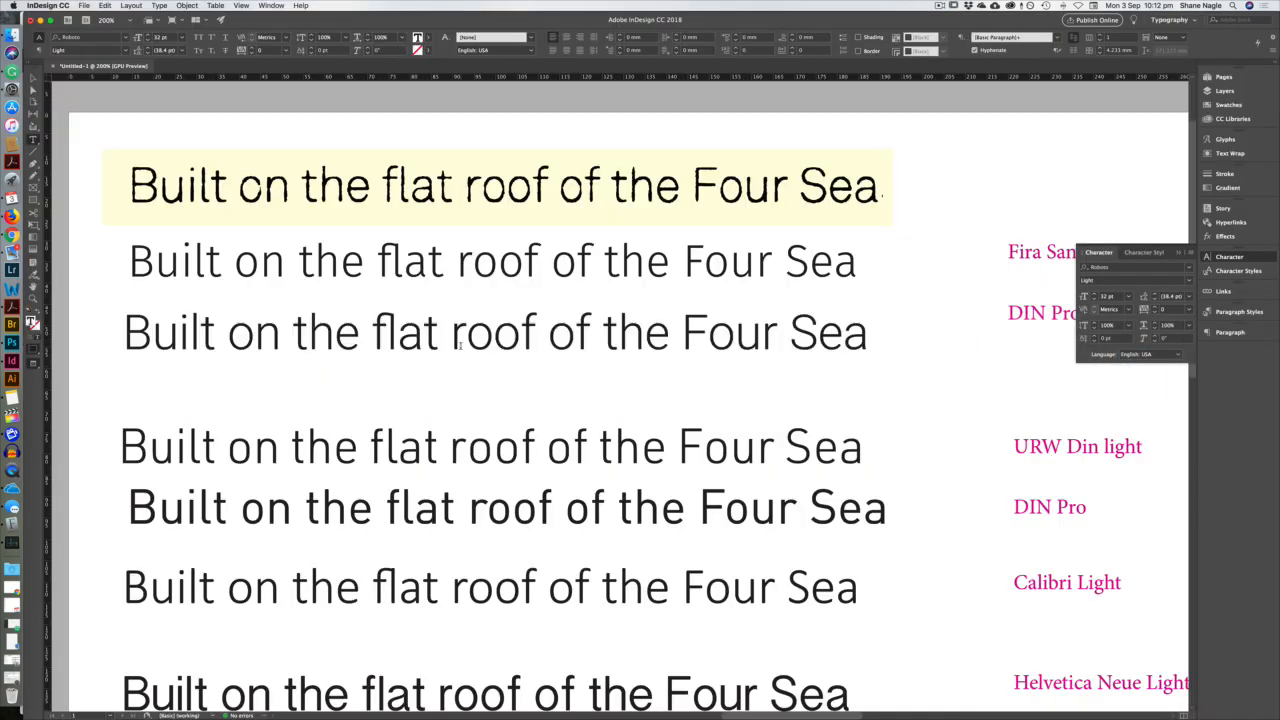
pyautogui.doubleClick(472, 337)
pyautogui.click(474, 345)
pyautogui.press('super+c')
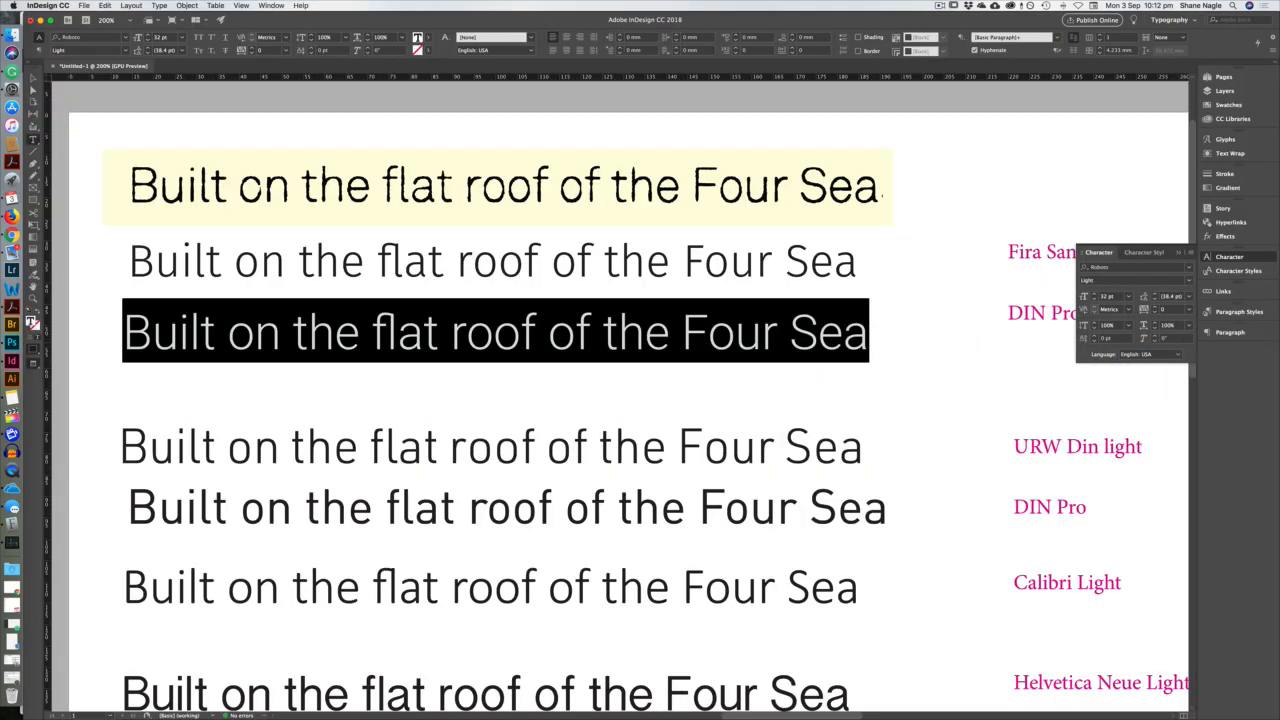
pyautogui.press('super+Tab')
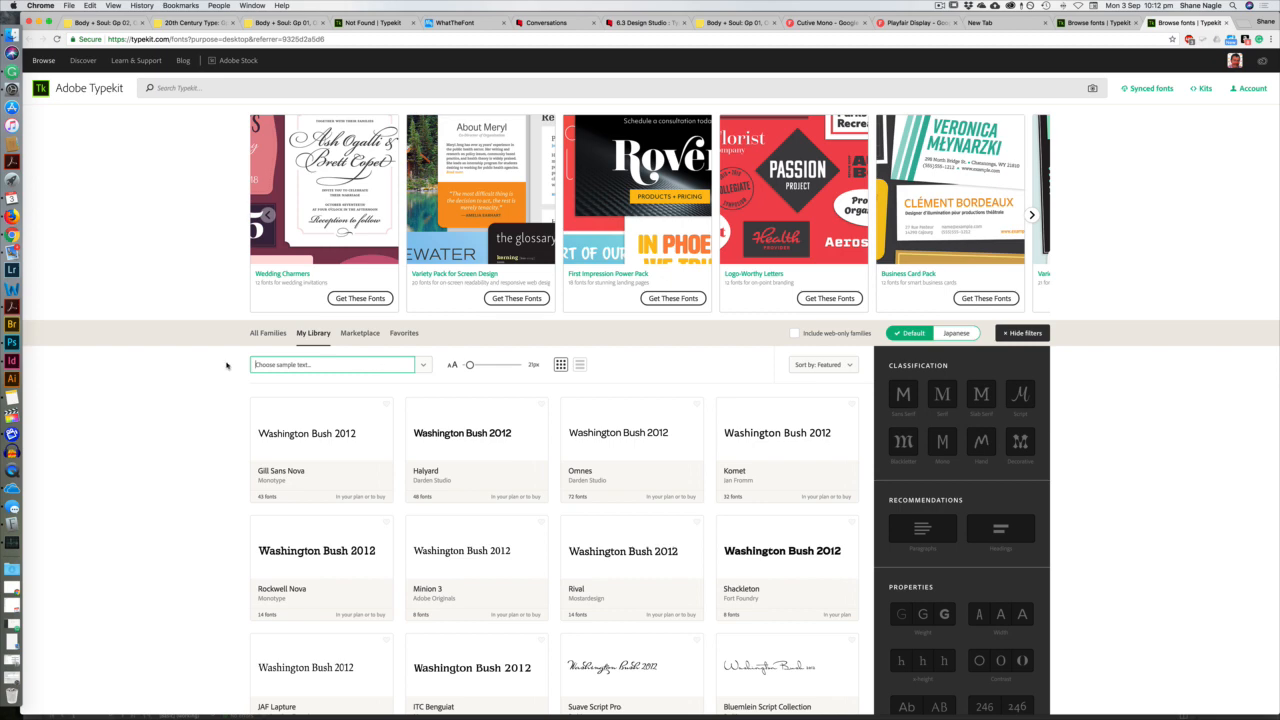
pyautogui.press('super+v')
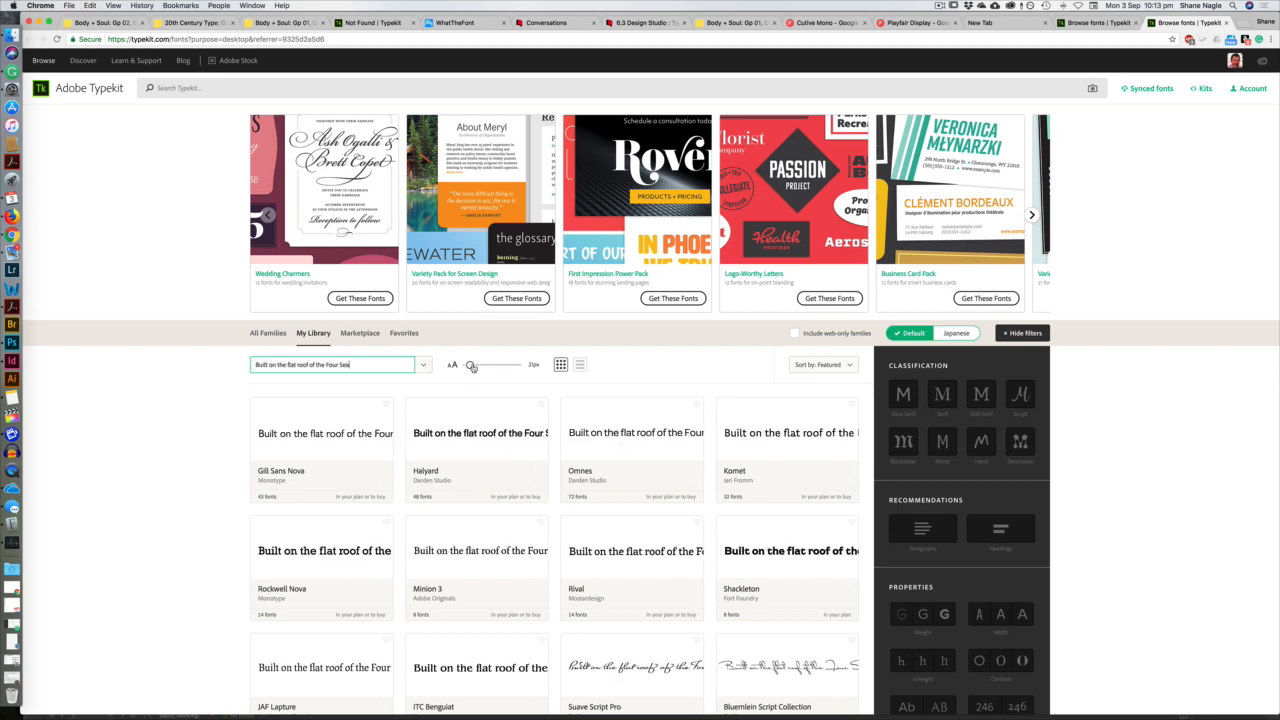
pyautogui.moveTo(470, 365); pyautogui.dragTo(482, 366)
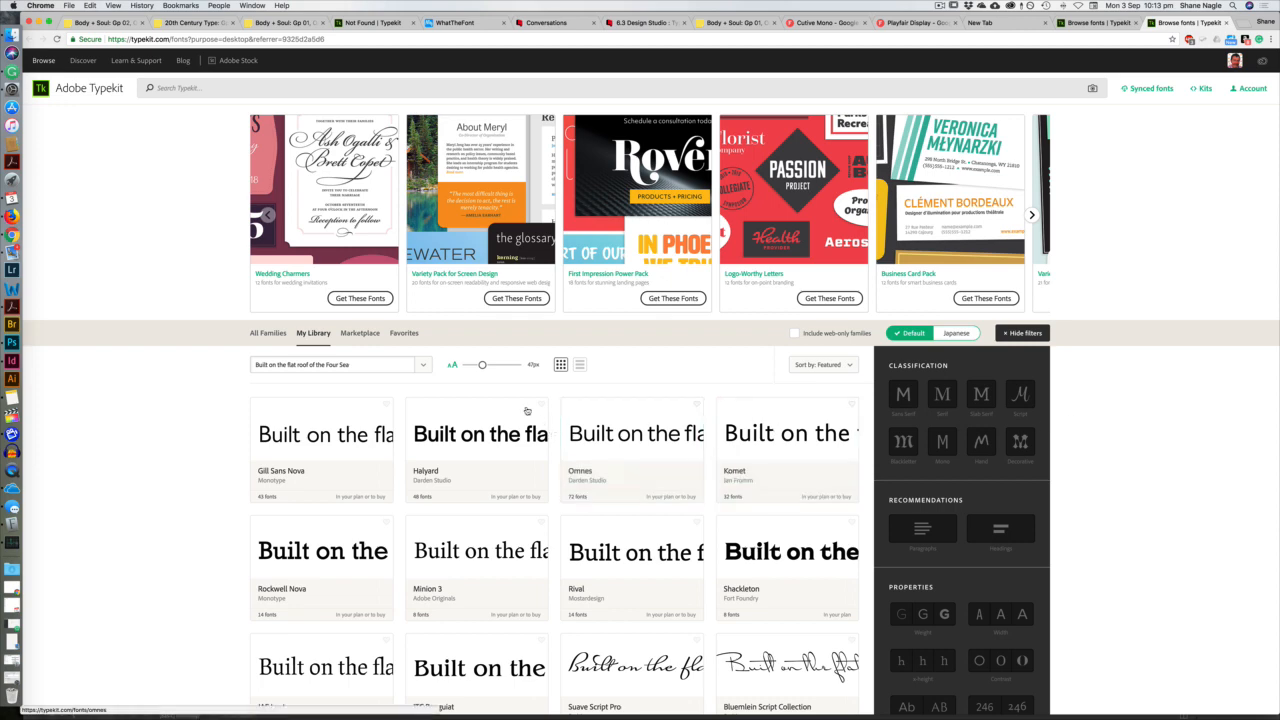
# Enlarge the Typekit previews to 102 px to capture the Omnes sample, and reduce them to 67 px.
pyautogui.moveTo(482, 365); pyautogui.dragTo(509, 365)
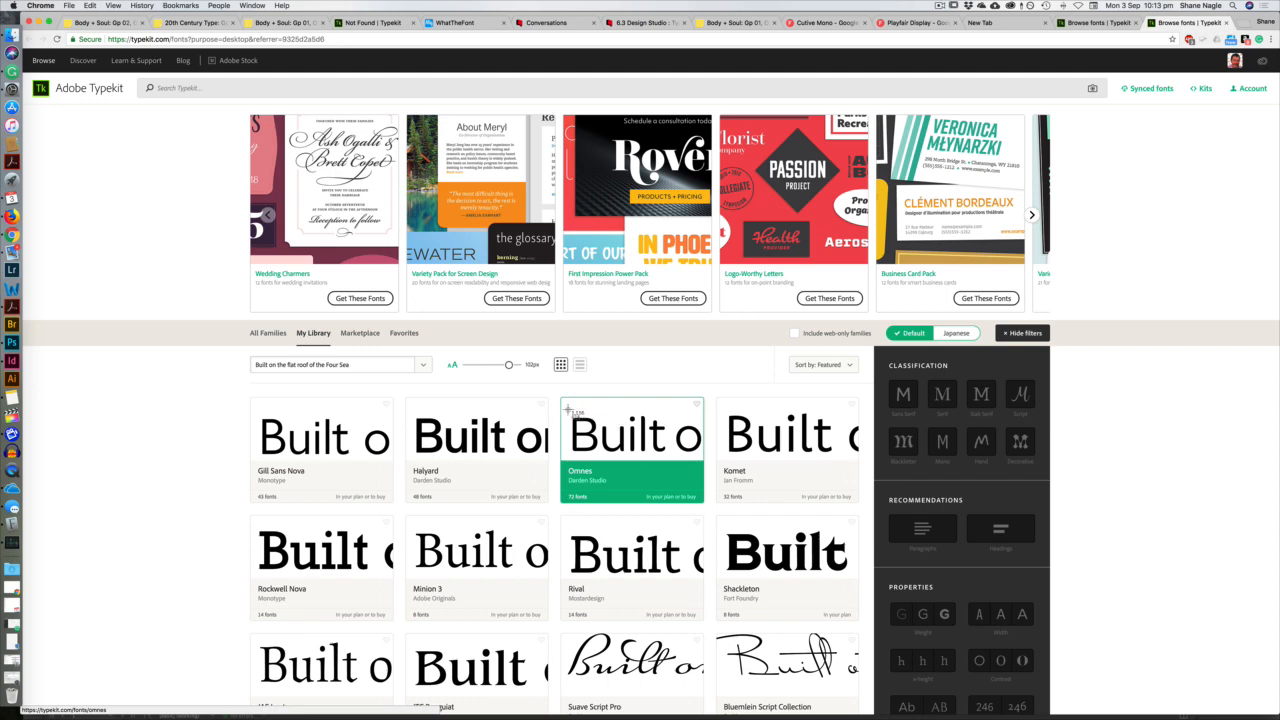
pyautogui.moveTo(567, 411); pyautogui.dragTo(673, 457)
pyautogui.moveTo(509, 365); pyautogui.dragTo(492, 366)
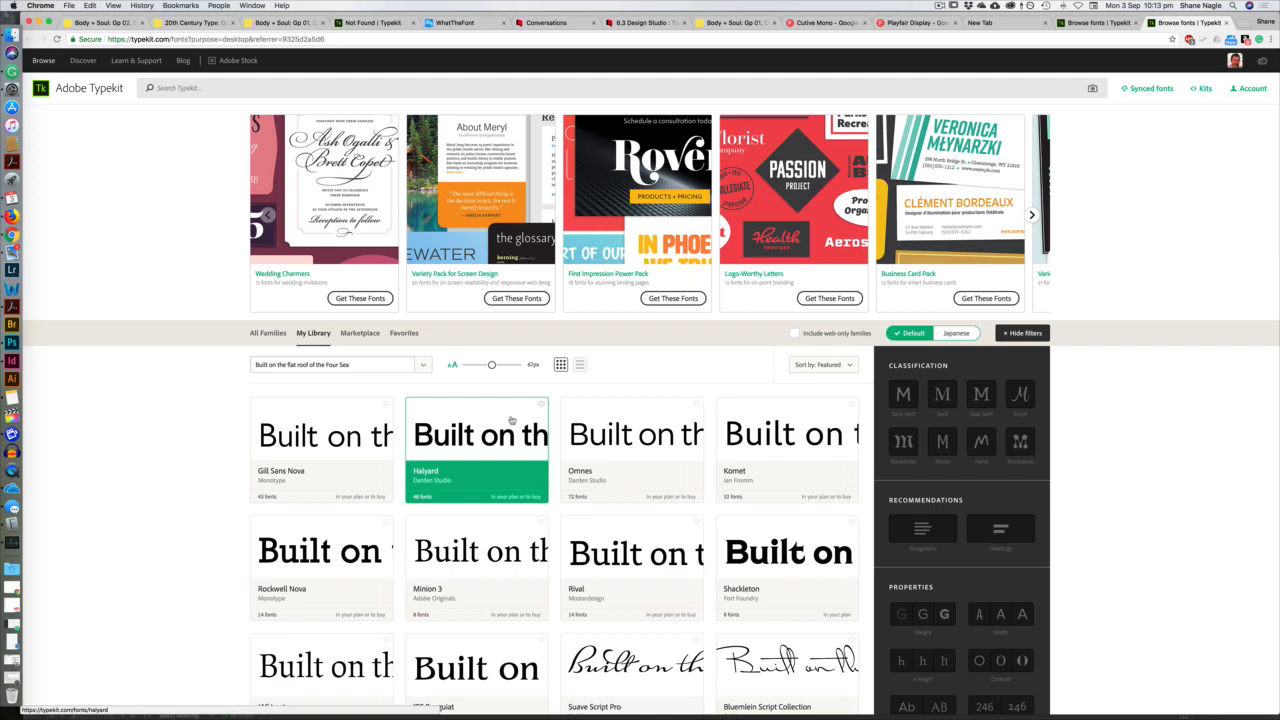
pyautogui.click(981, 22)
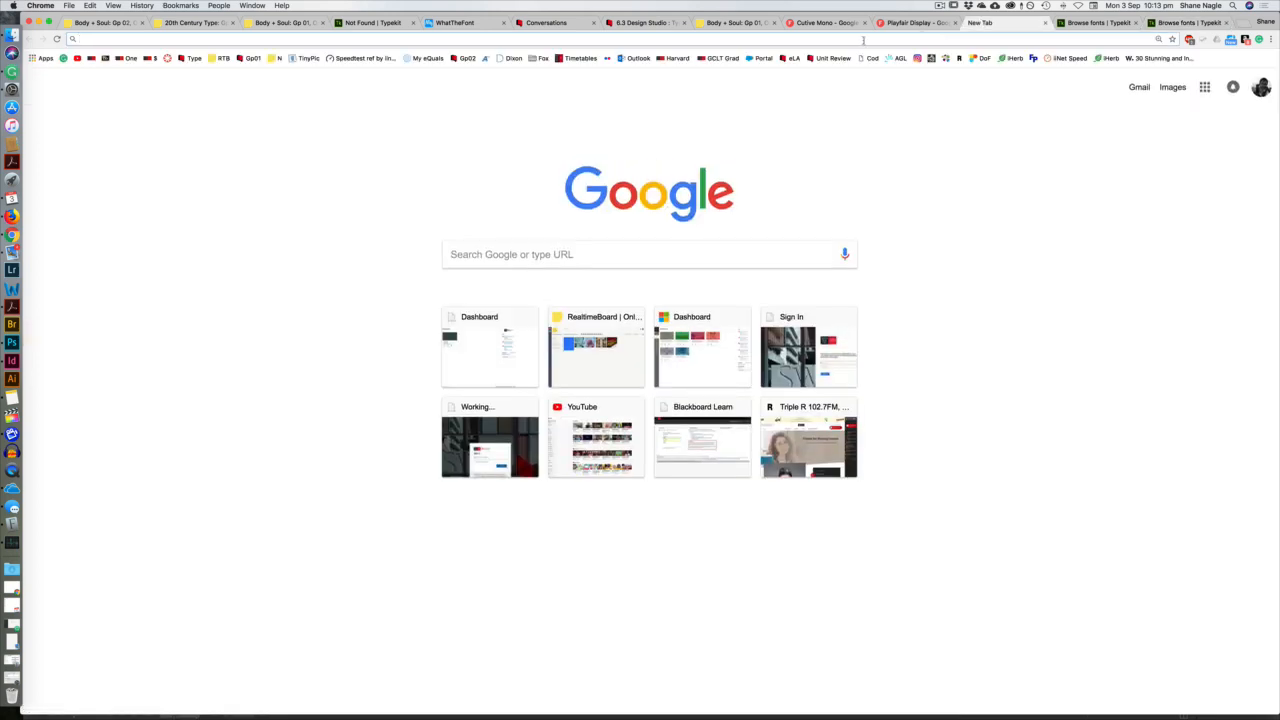
pyautogui.click(1105, 22)
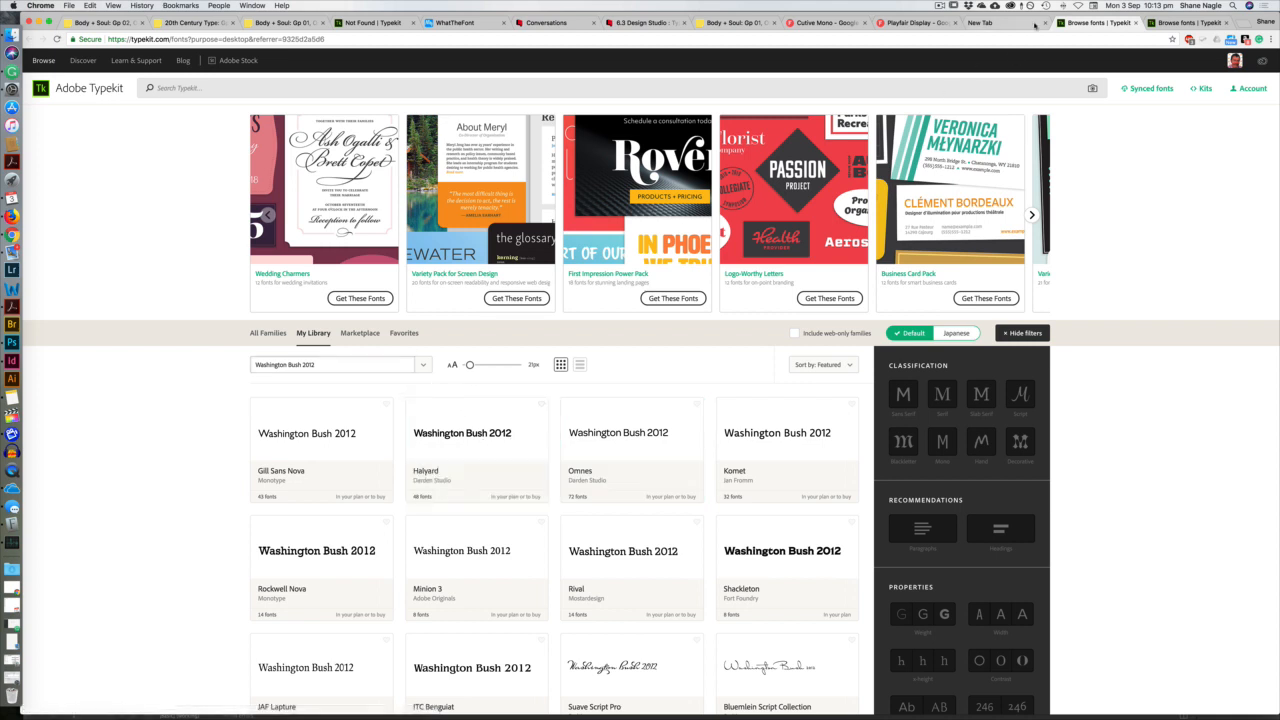
pyautogui.click(1177, 22)
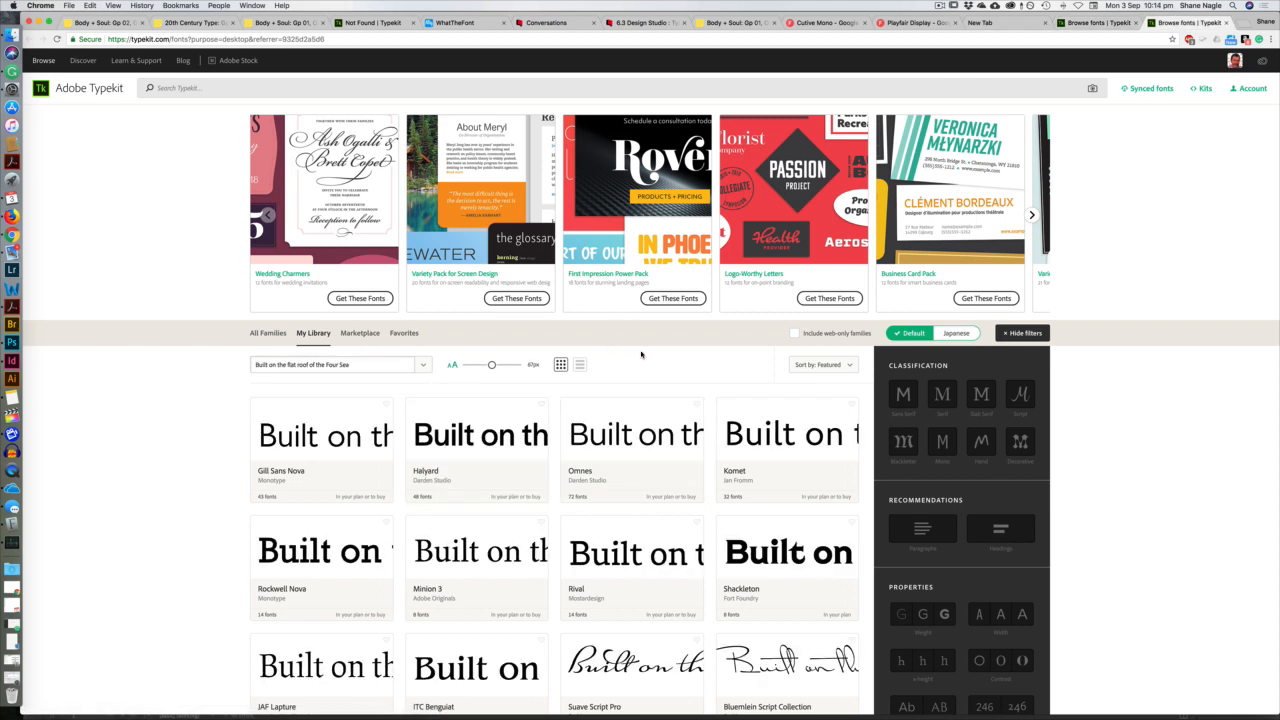
# Filter the Typekit library to sans serif fonts recommended for paragraphs.
pyautogui.click(915, 400)
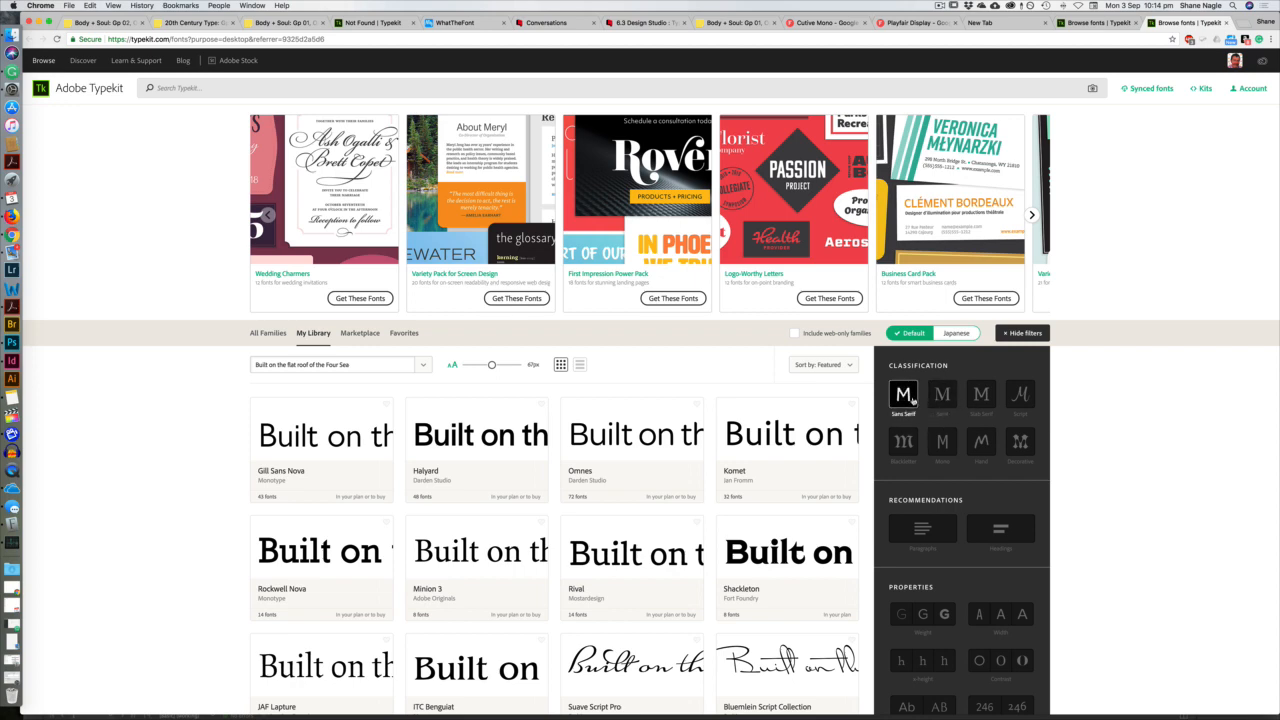
pyautogui.click(913, 400)
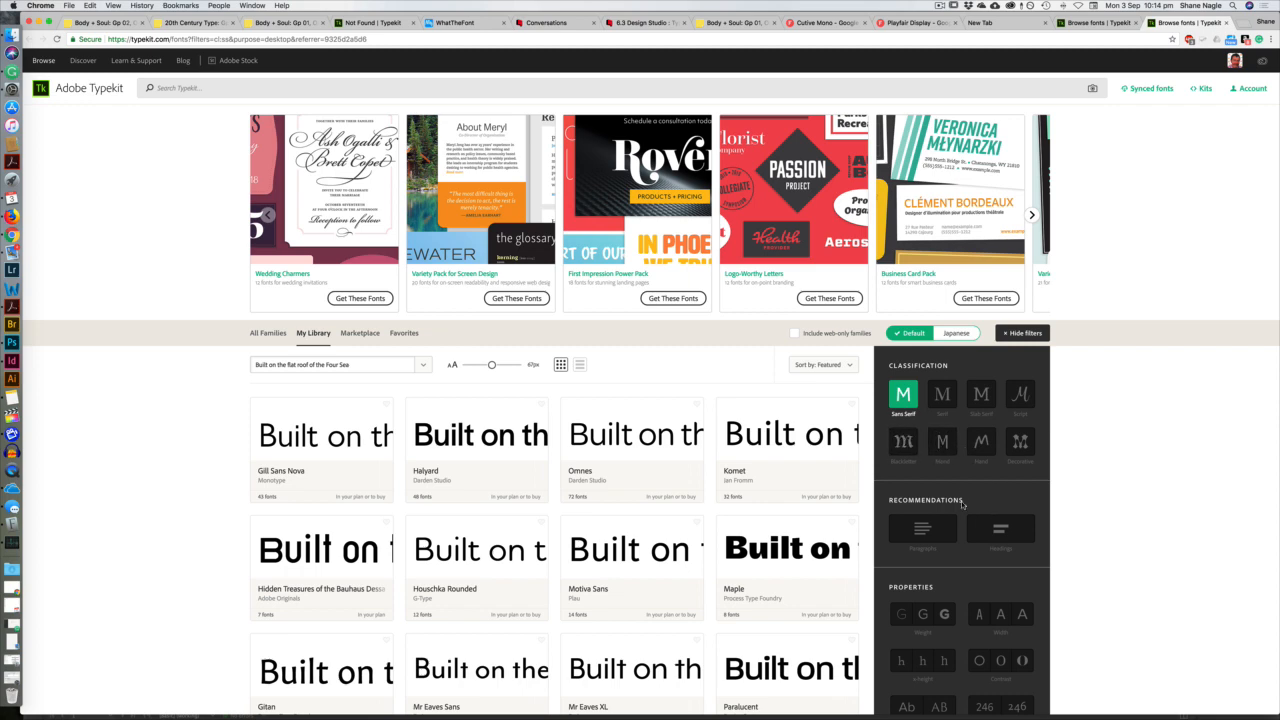
pyautogui.scroll(-3, 966, 500)
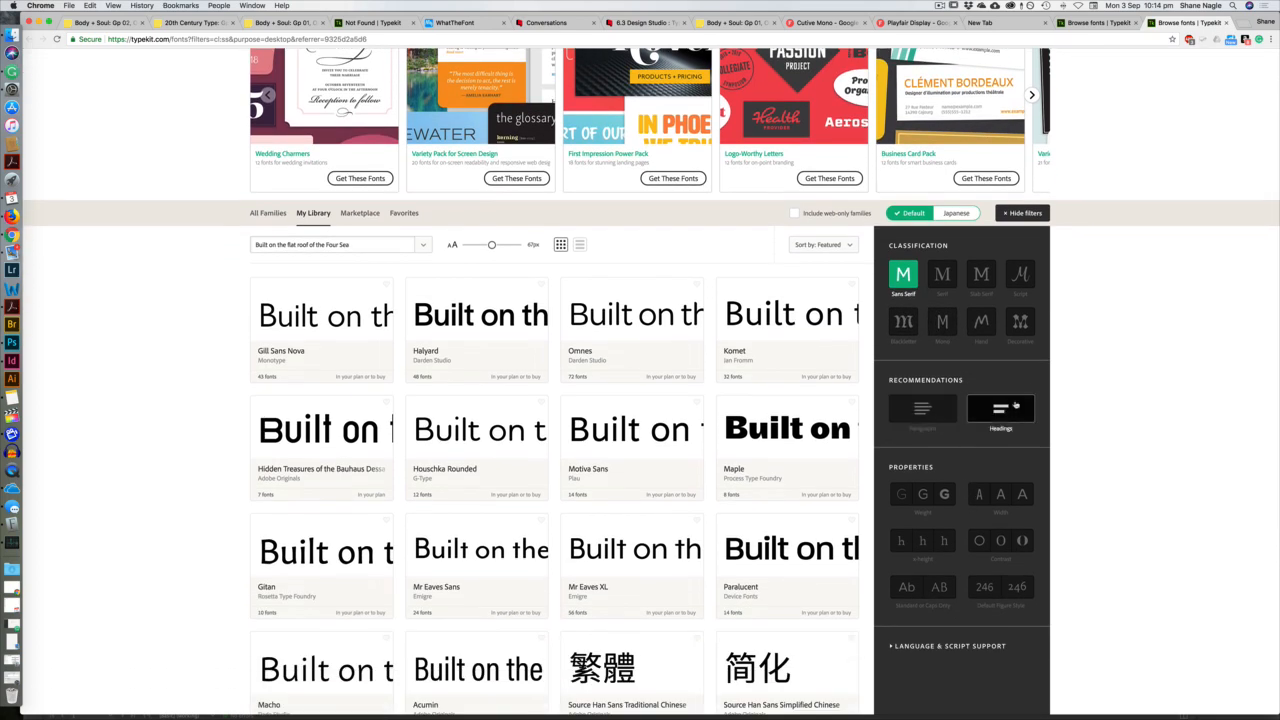
pyautogui.click(926, 412)
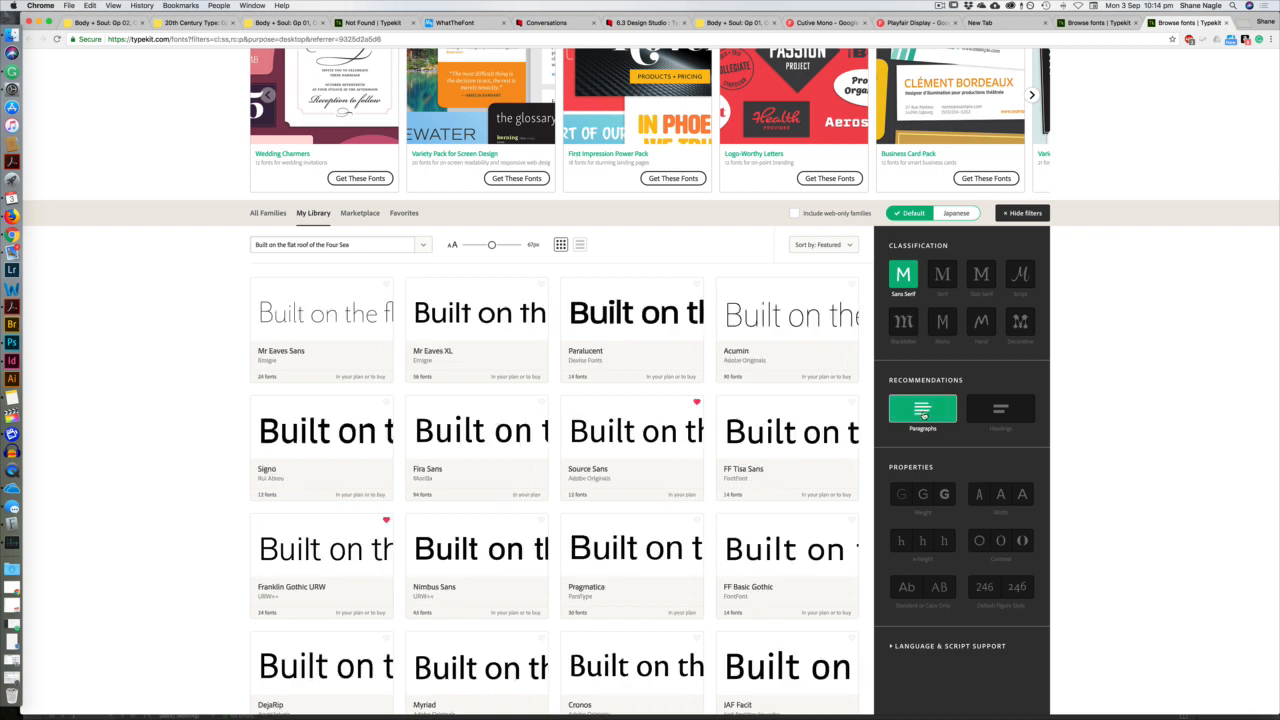
# Compare the regular and light weight filters on the font list, keeping the light weight.
pyautogui.scroll(-3, 940, 490)
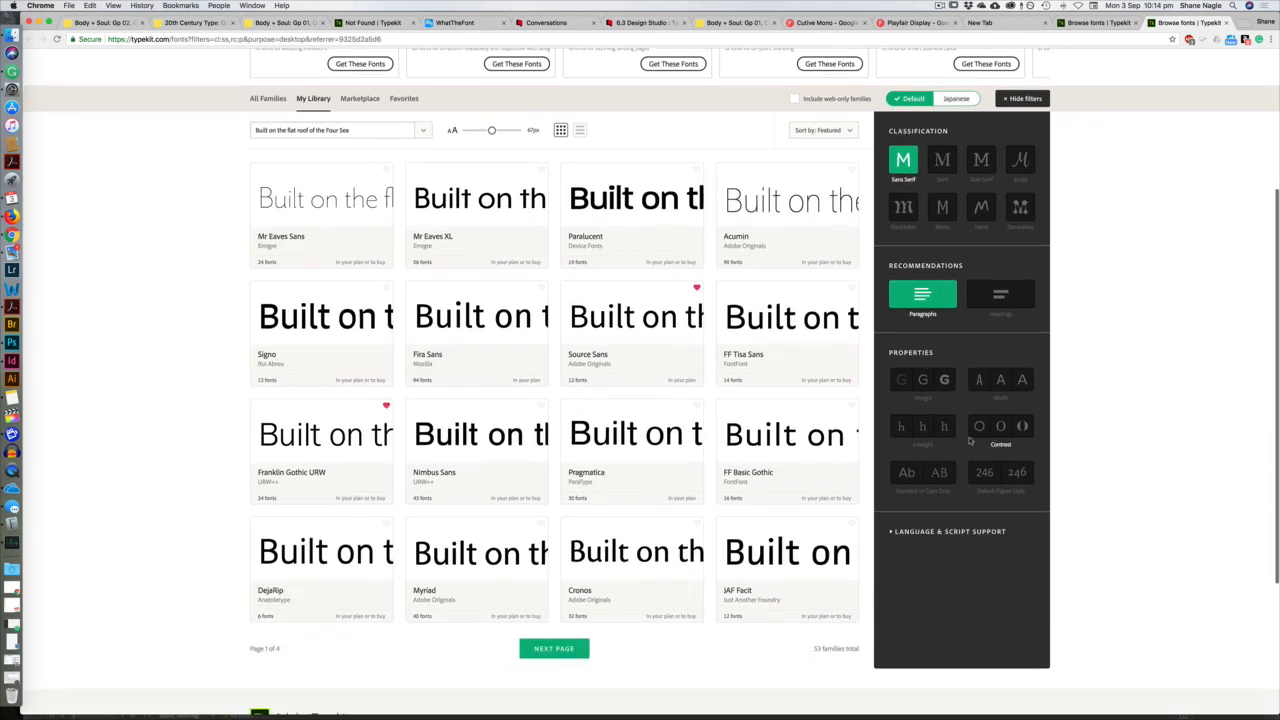
pyautogui.click(924, 382)
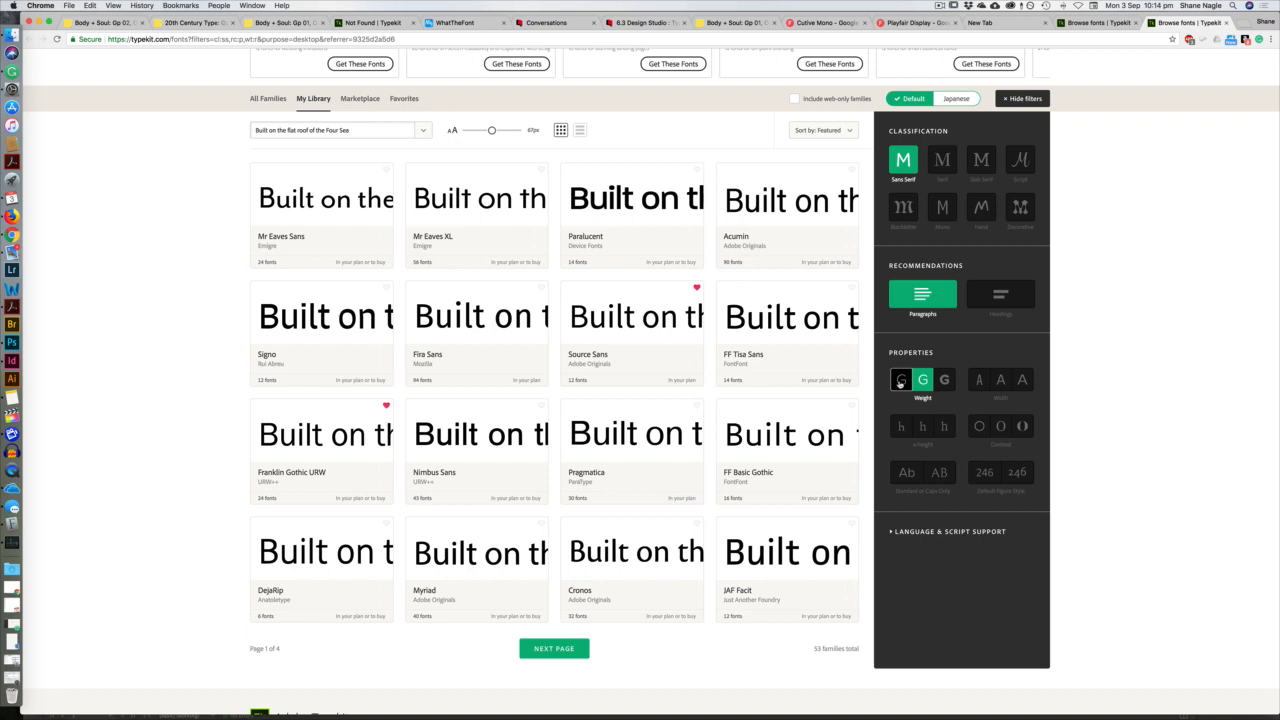
pyautogui.click(900, 382)
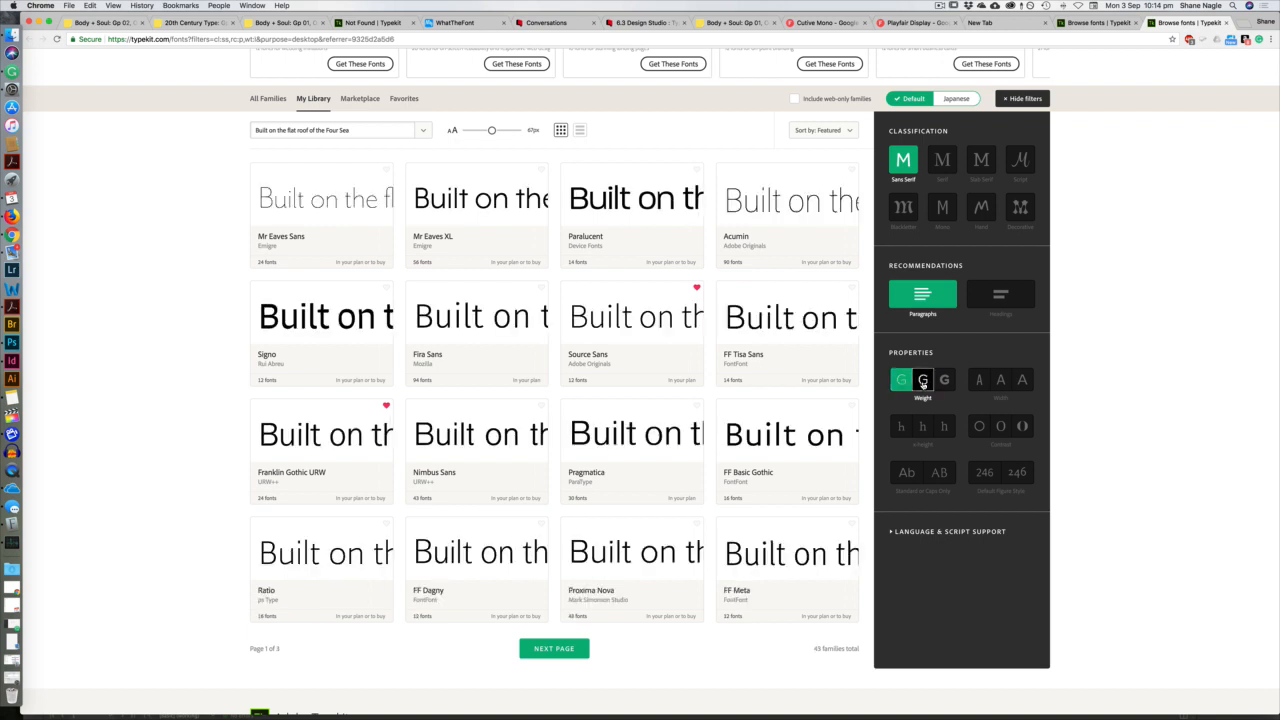
pyautogui.click(901, 382)
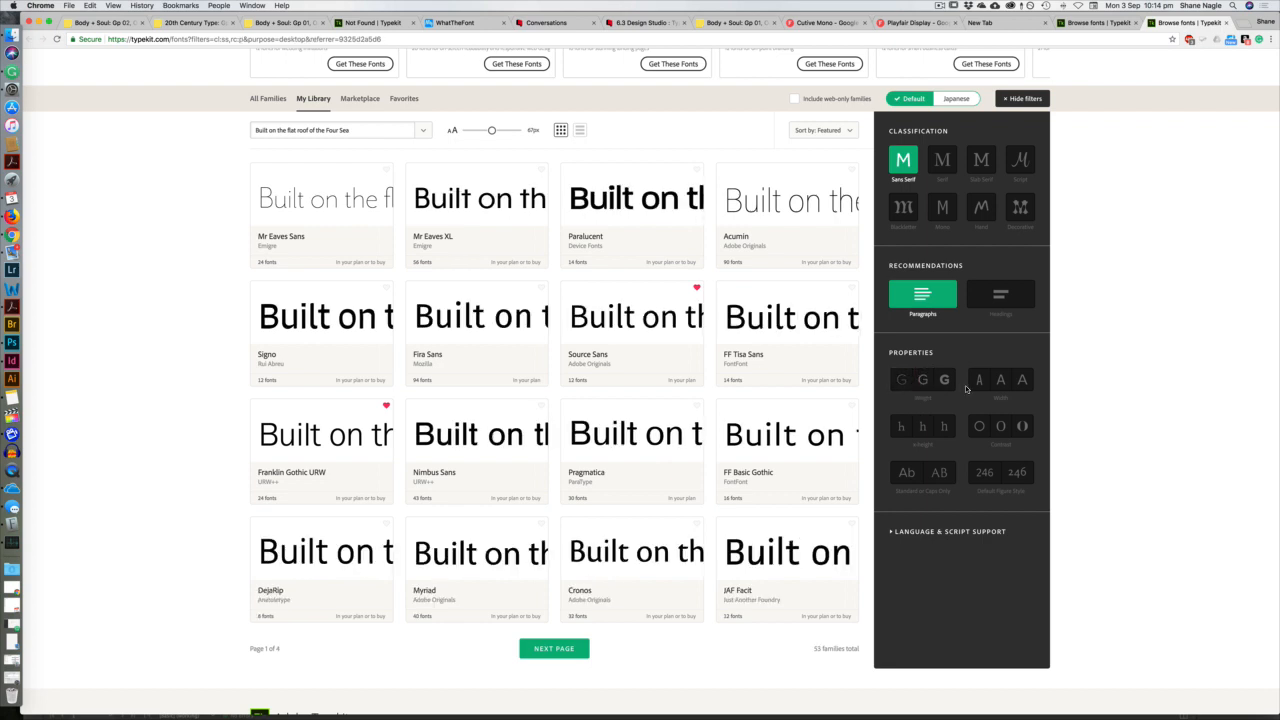
pyautogui.click(902, 384)
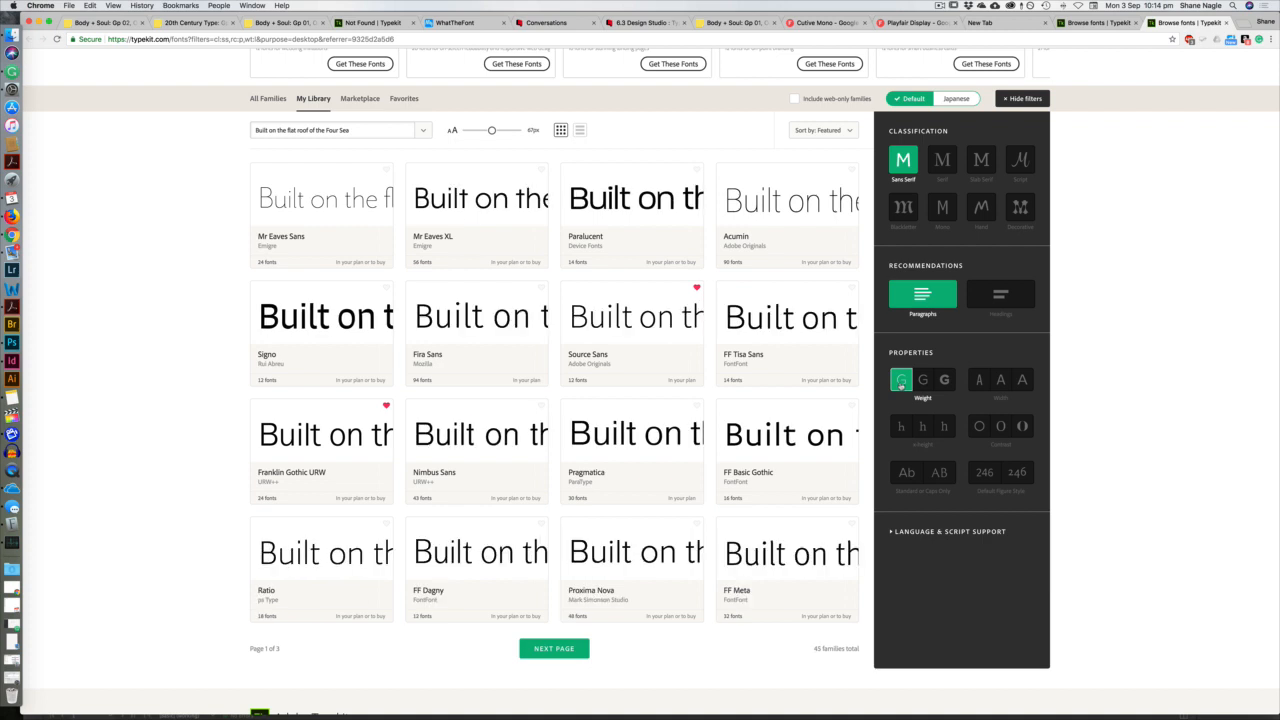
# Compare the wide, narrow and medium width filters on the light fonts, keeping the medium width.
pyautogui.click(1001, 381)
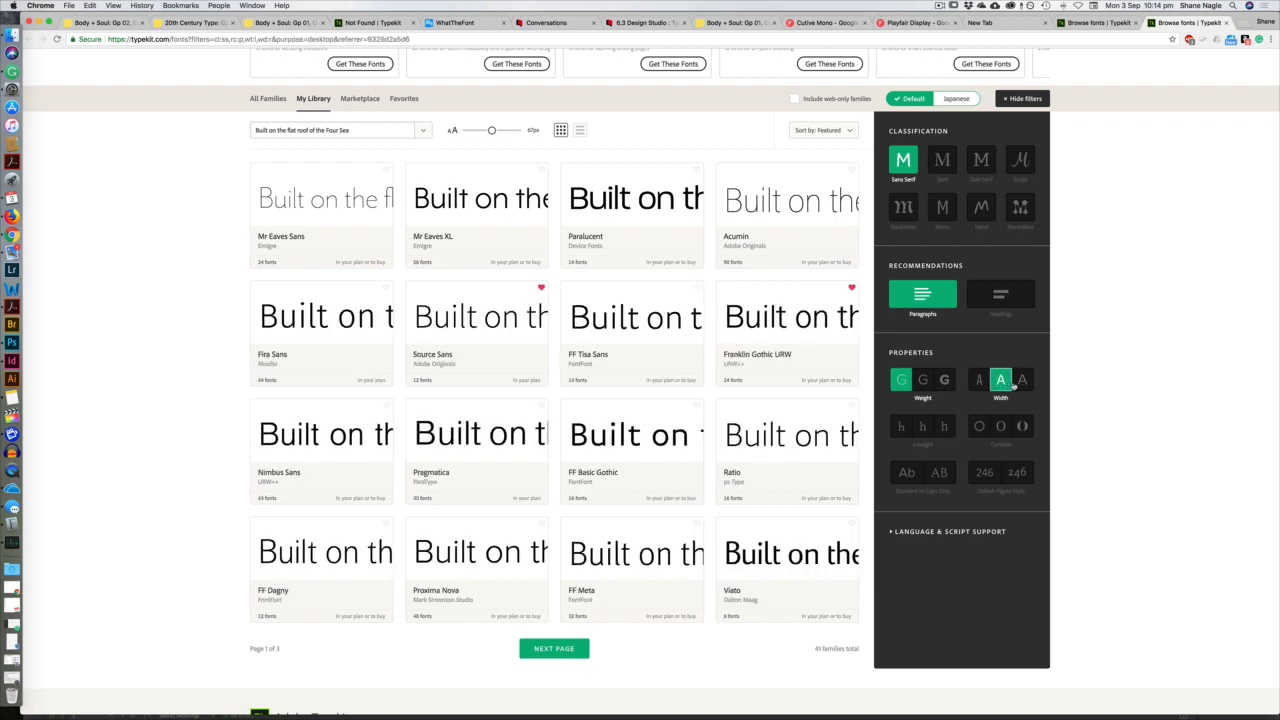
pyautogui.click(1021, 381)
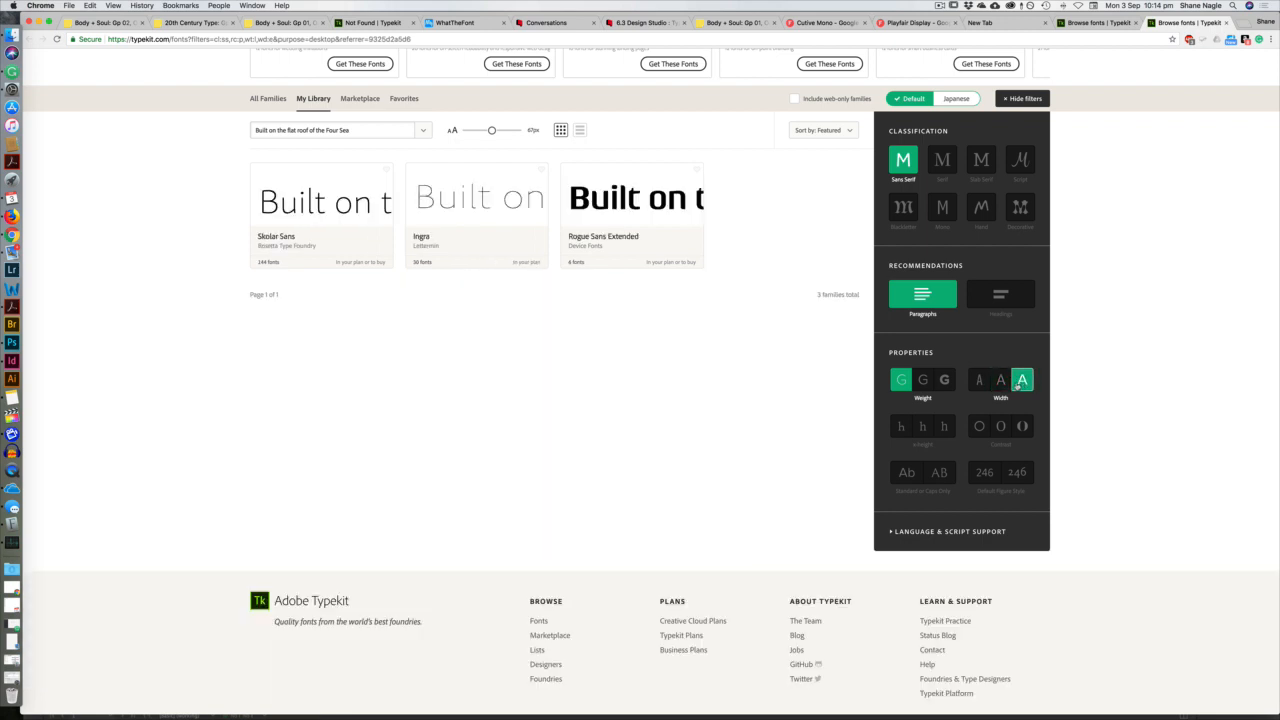
pyautogui.click(980, 381)
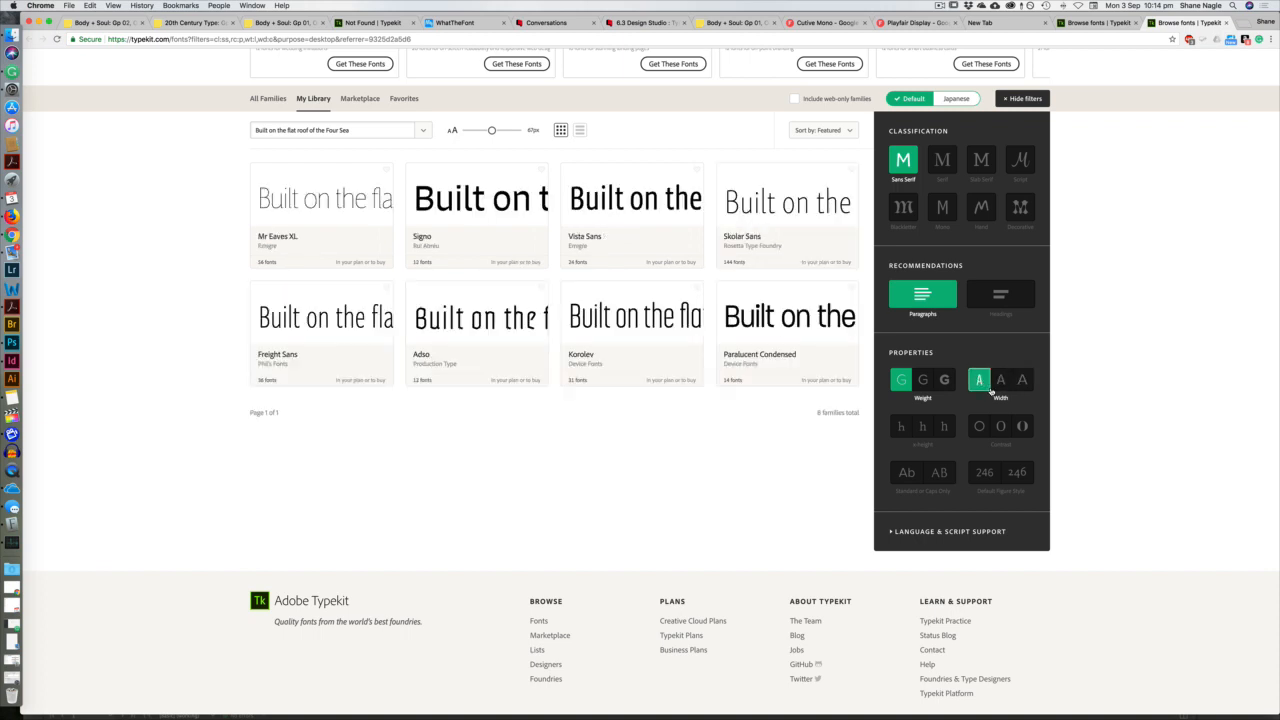
pyautogui.click(1000, 381)
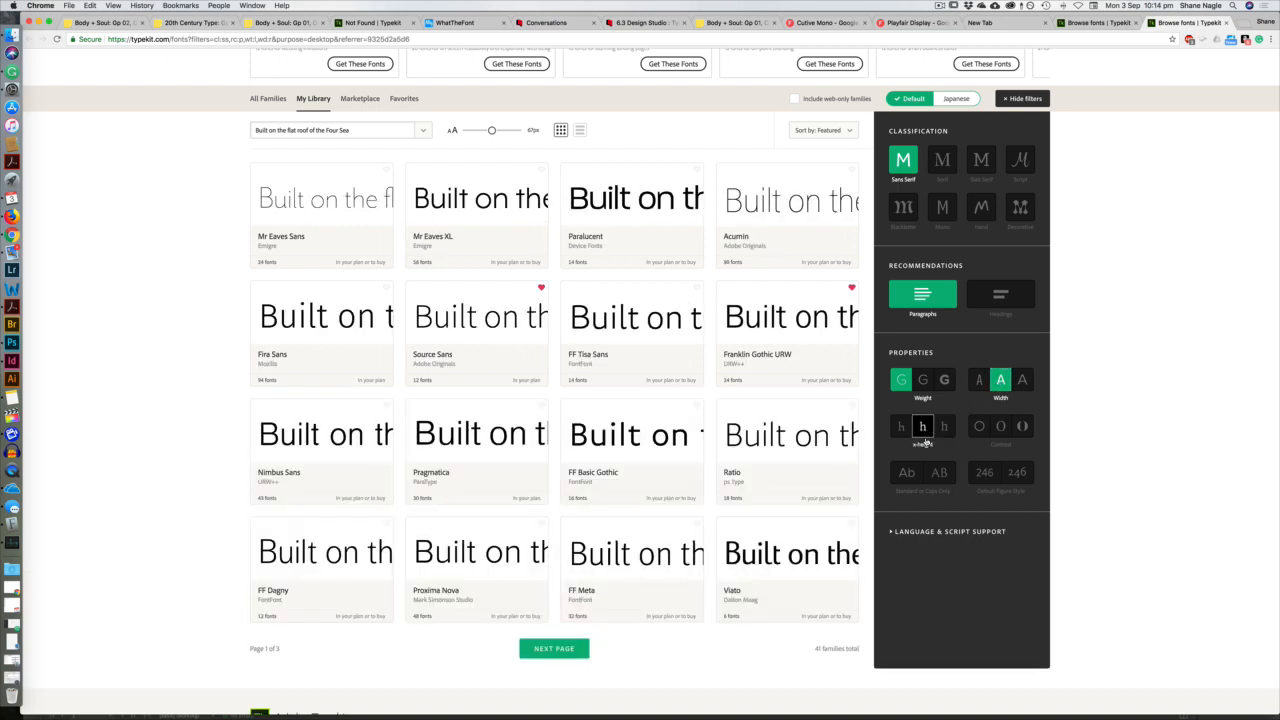
# Switch to InDesign and examine the x-height of the scanned line to judge which Typekit filter fits it.
pyautogui.press('super+Tab')
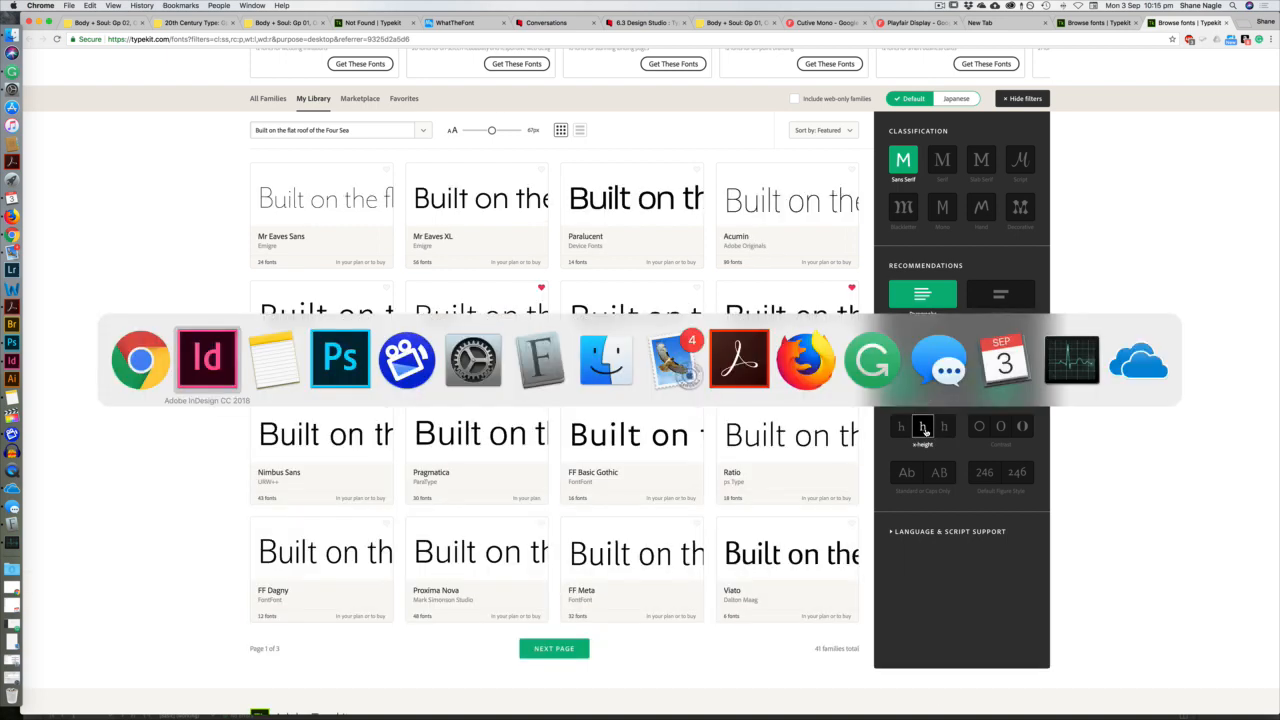
pyautogui.click(203, 372)
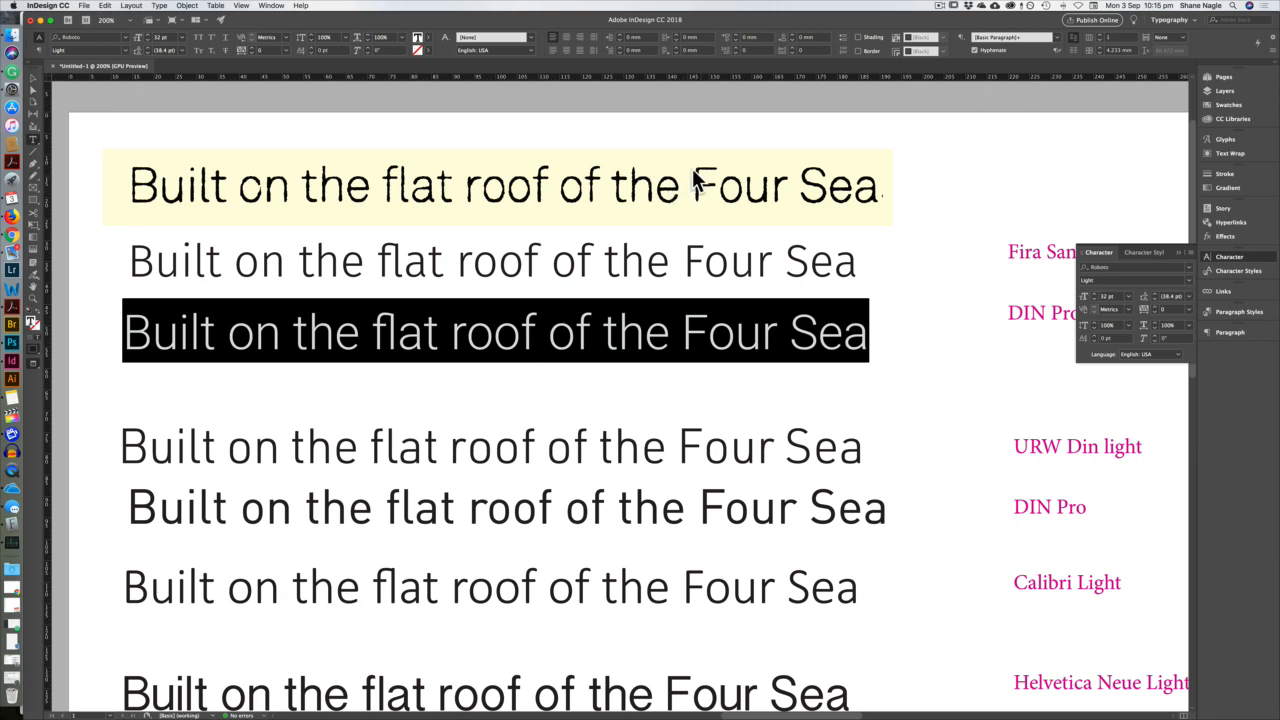
pyautogui.write('Z')
pyautogui.click(694, 166)
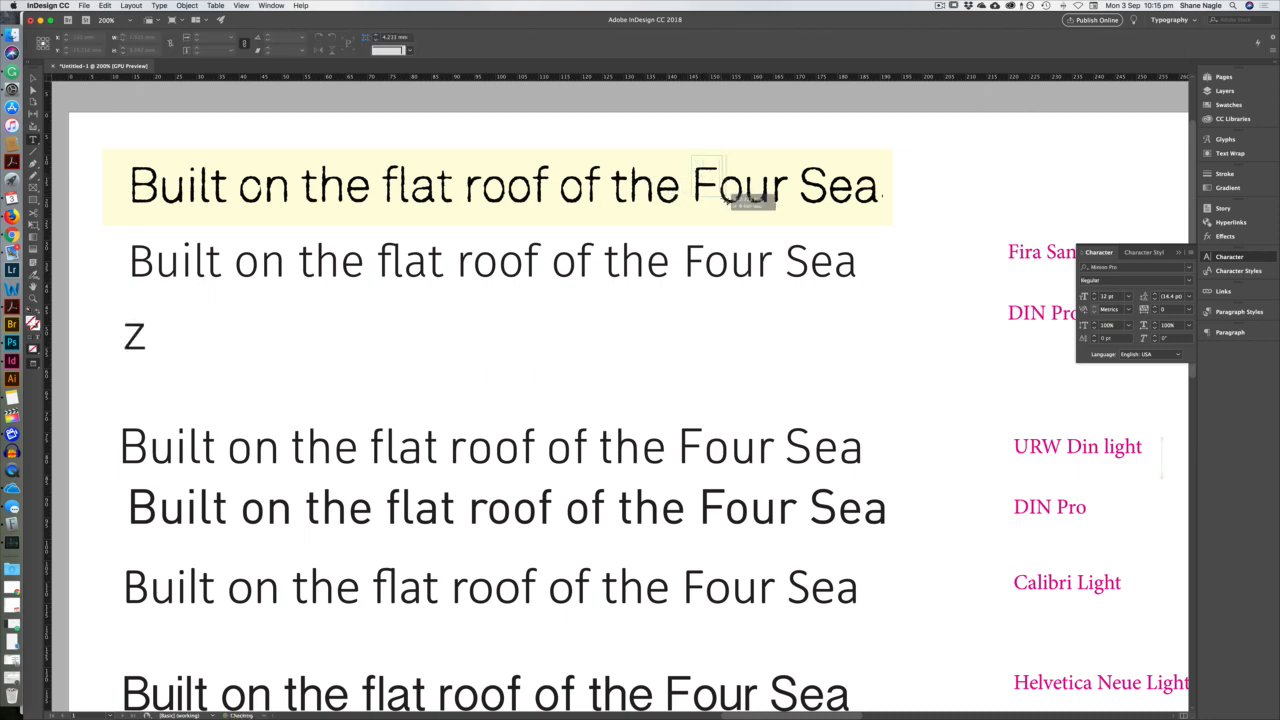
pyautogui.press('Escape')
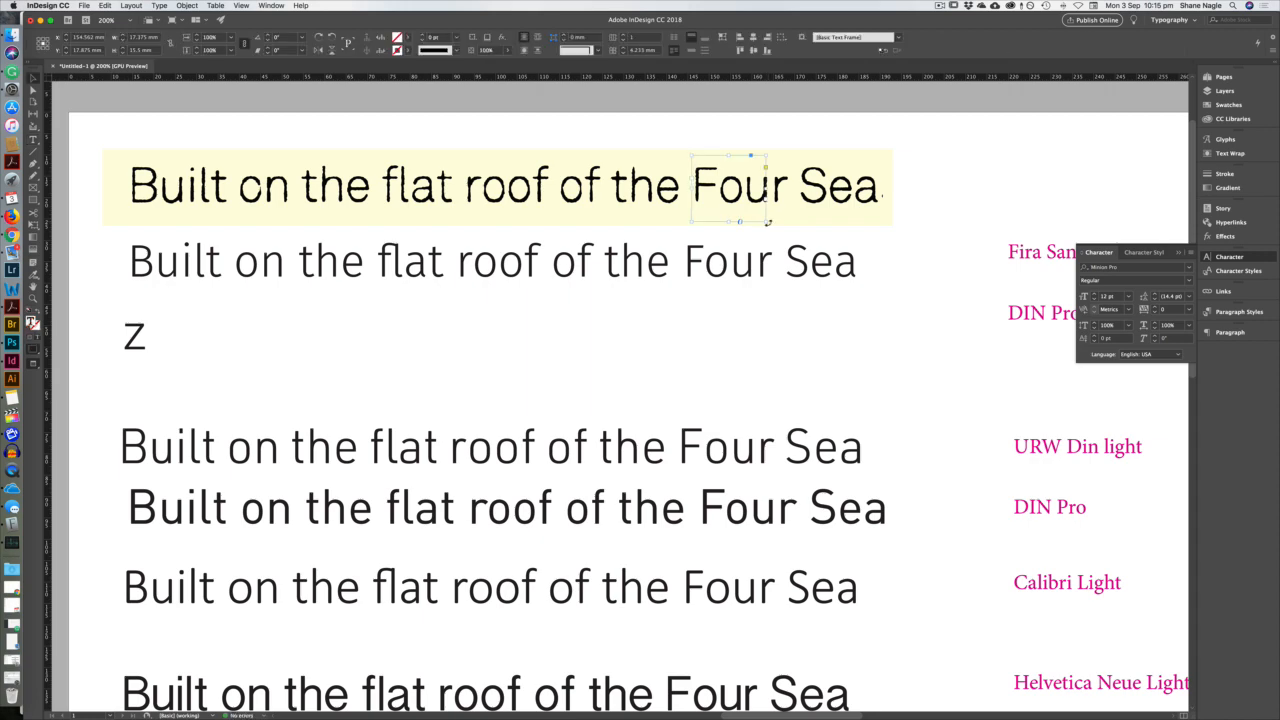
pyautogui.moveTo(569, 160); pyautogui.dragTo(790, 292)
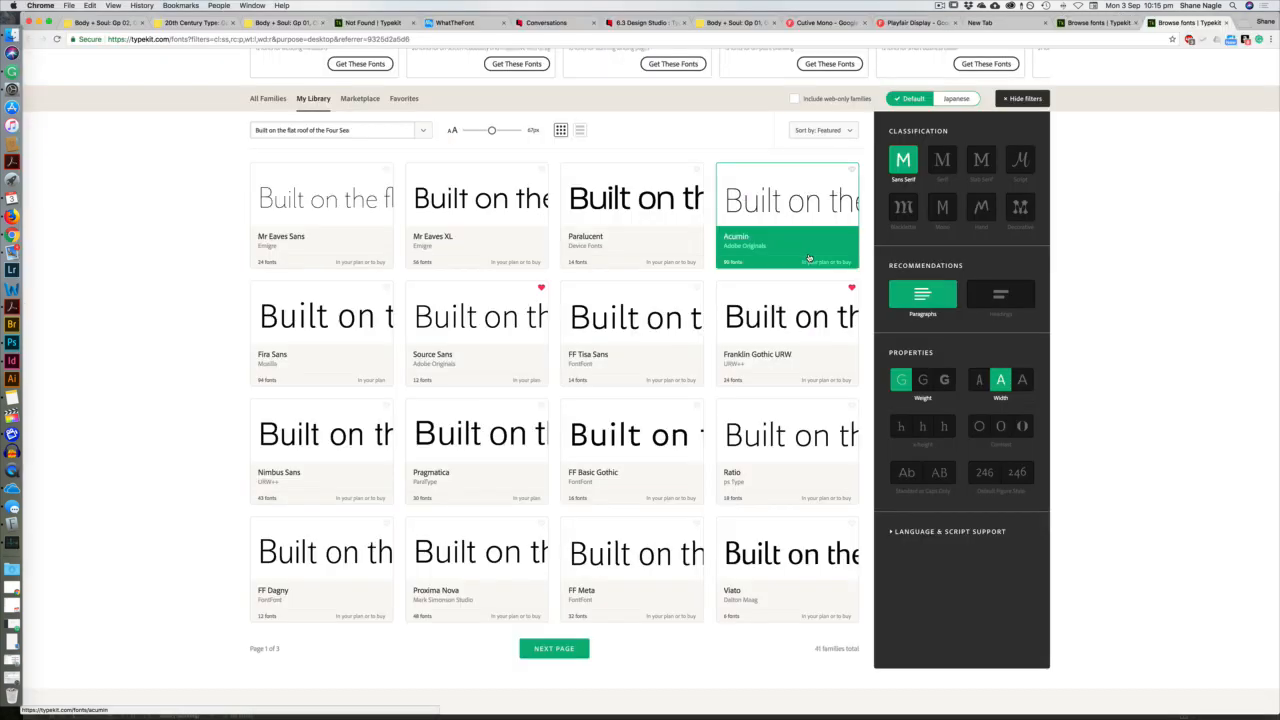
# Filter the Typekit fonts to a large x-height and low contrast, and review the remaining families.
pyautogui.click(944, 428)
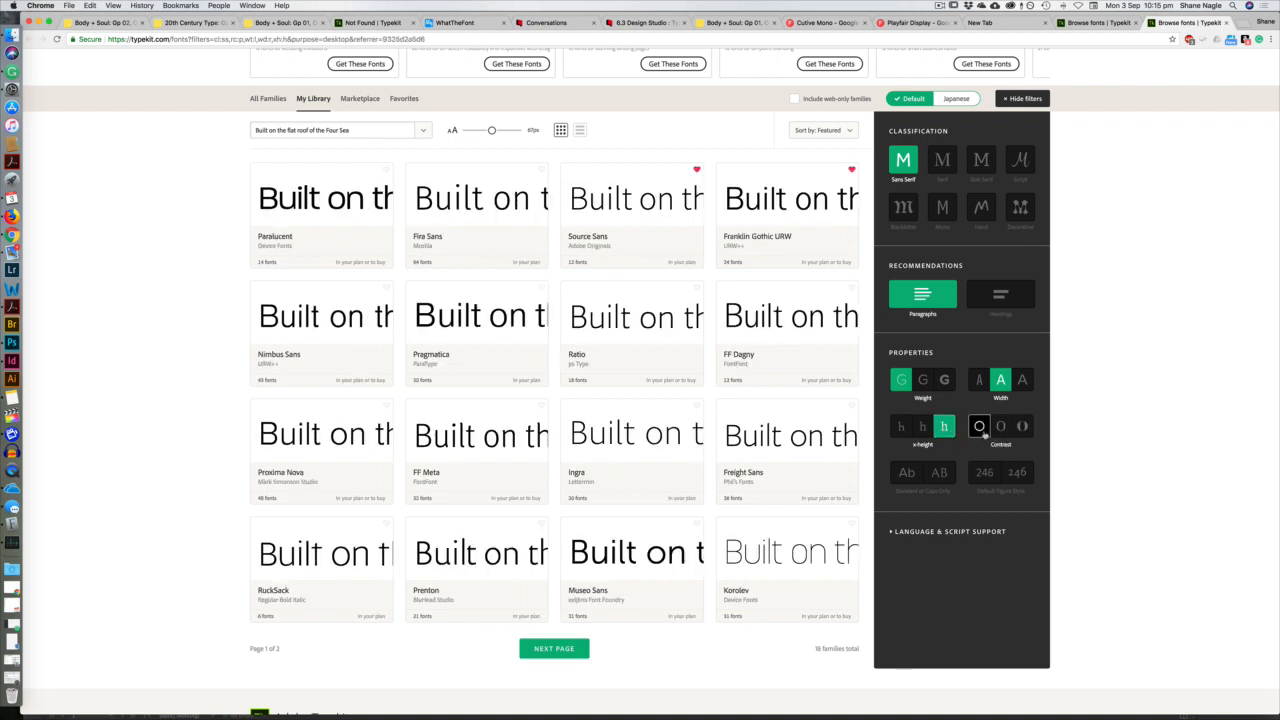
pyautogui.click(980, 430)
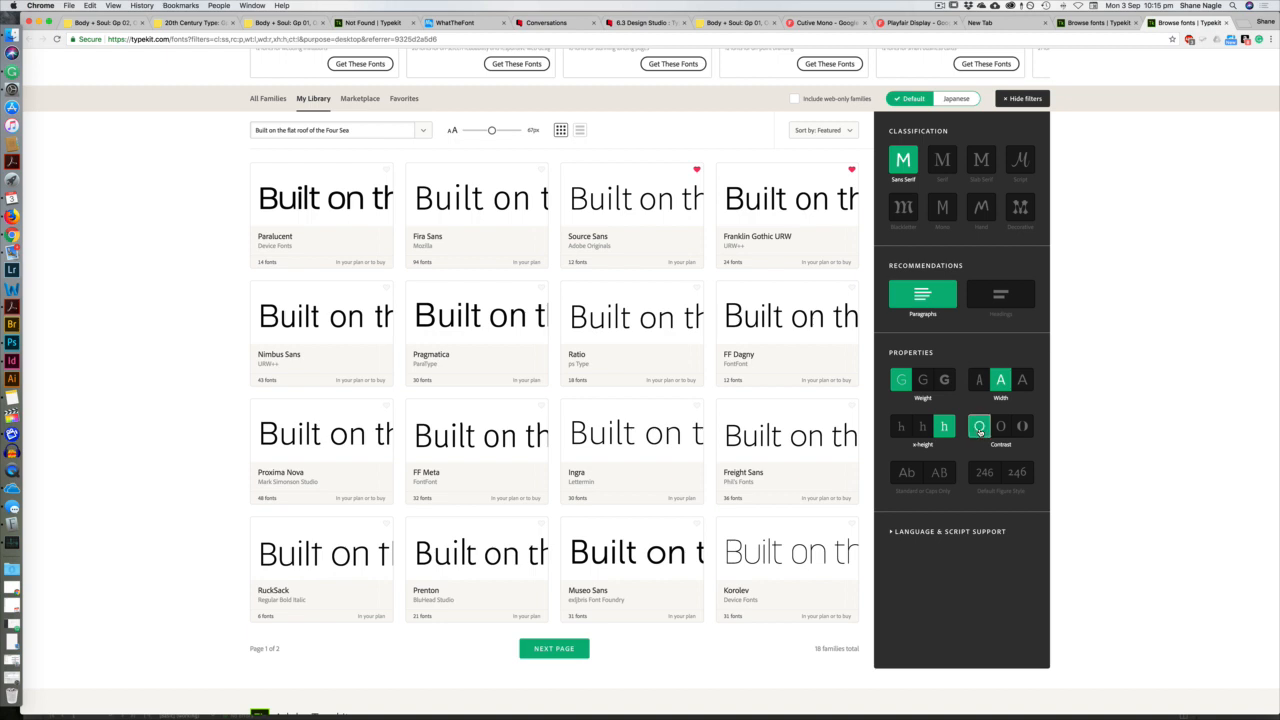
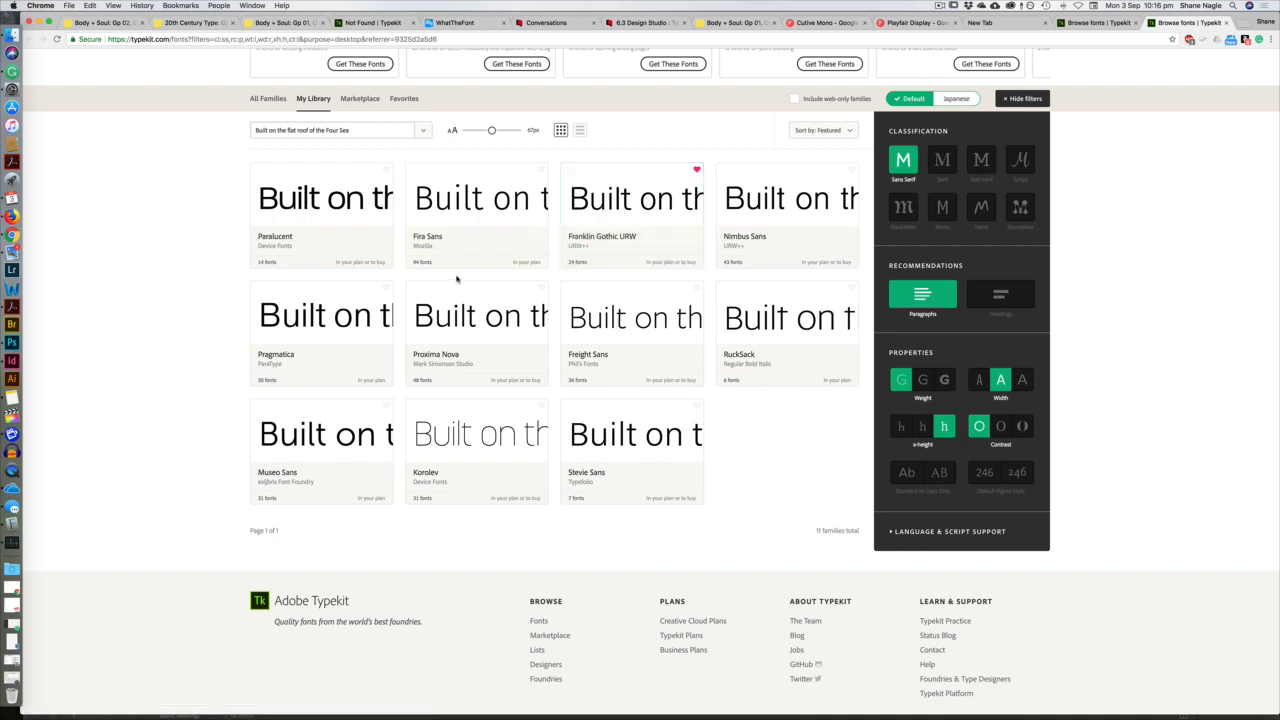
pyautogui.scroll(-3, 465, 280)
pyautogui.scroll(3, 482, 260)
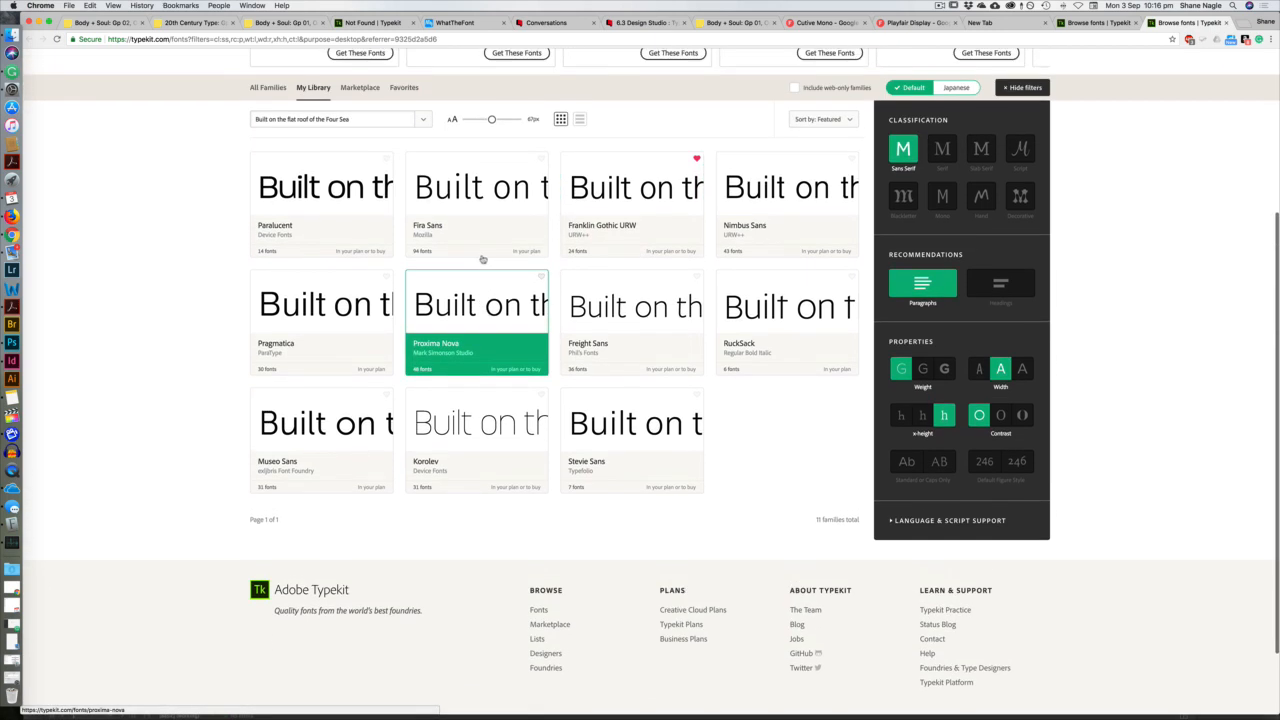
pyautogui.scroll(1, 482, 260)
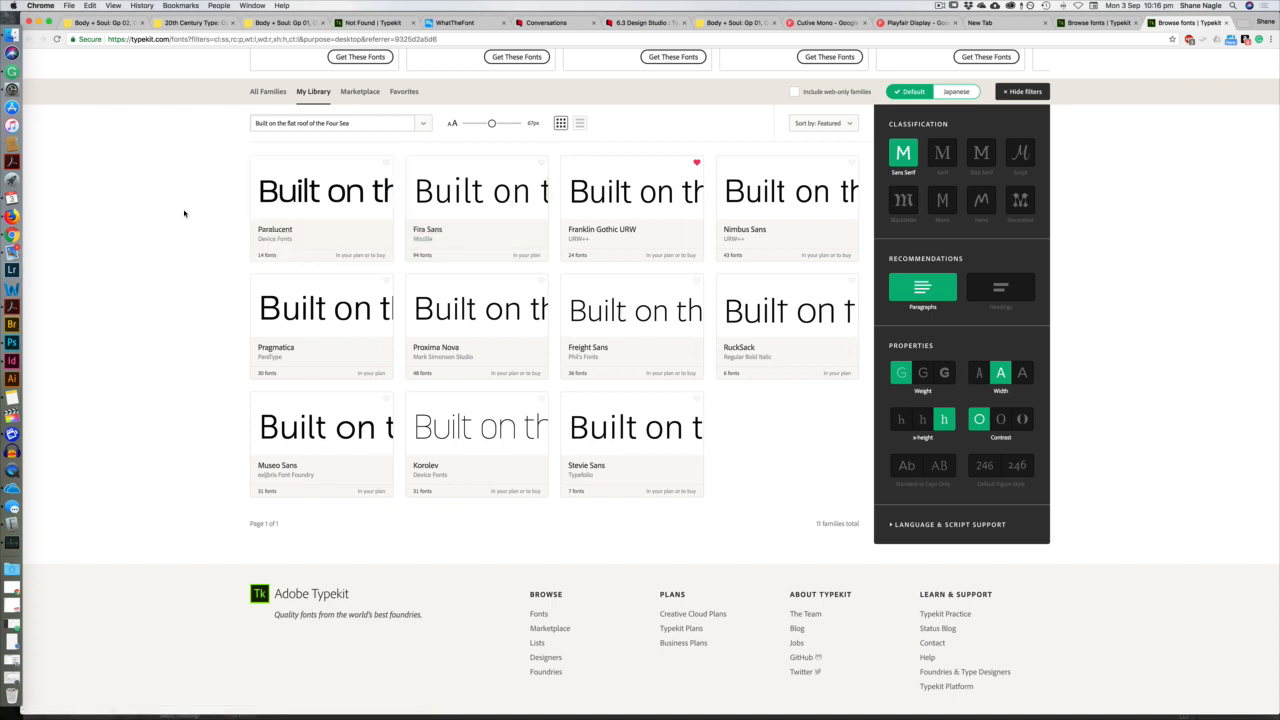
# Switch from Typekit to the Body + Soul: Gp 02 board in RealtimeBoard.
pyautogui.press('super+Tab')
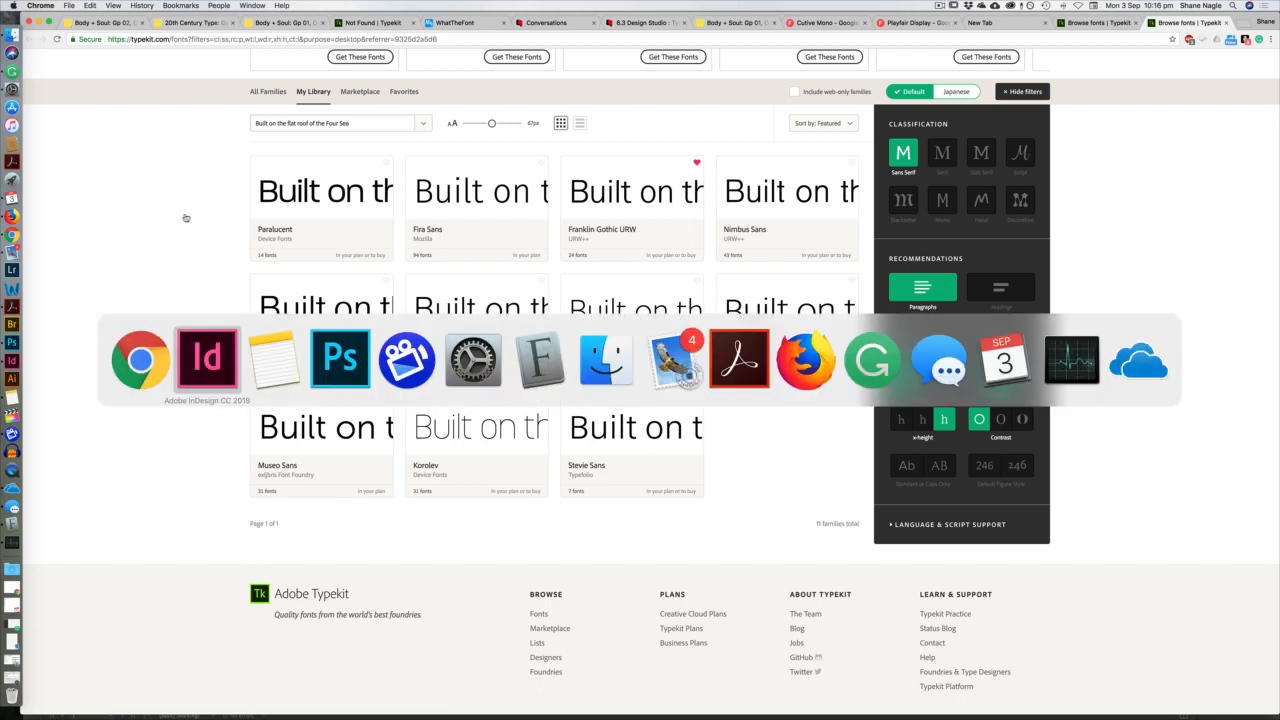
pyautogui.click(150, 350)
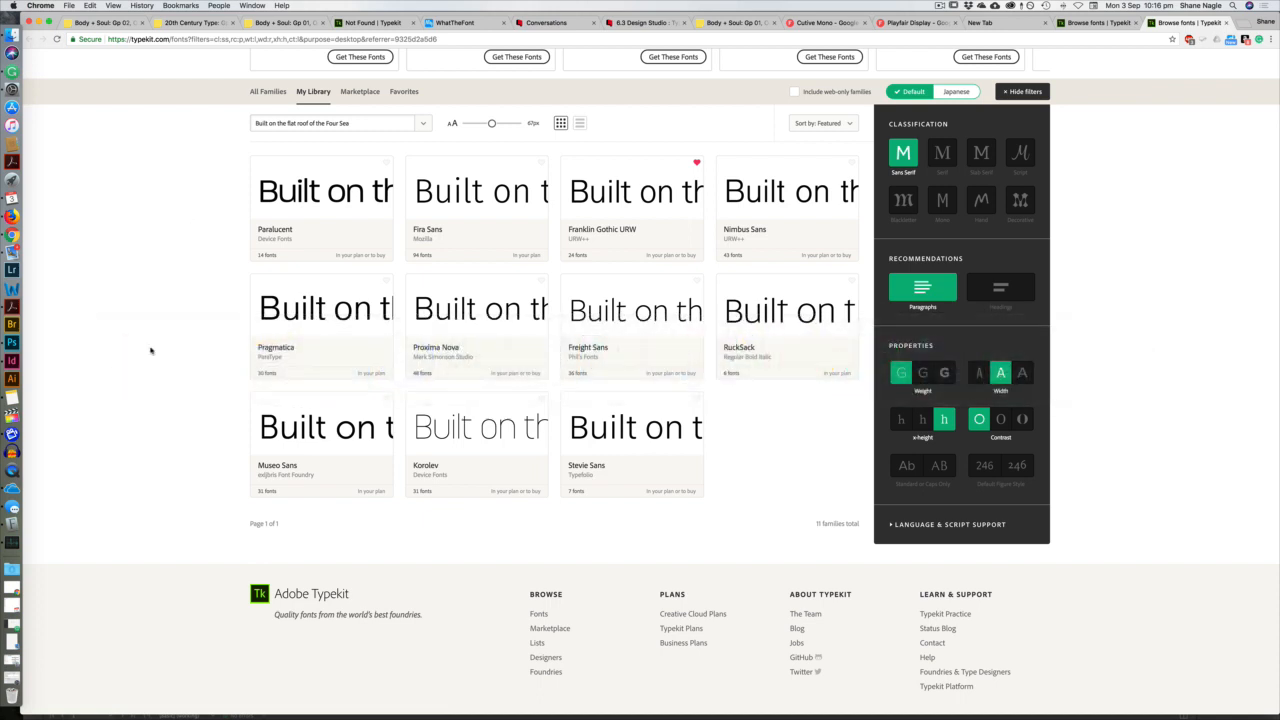
pyautogui.click(207, 25)
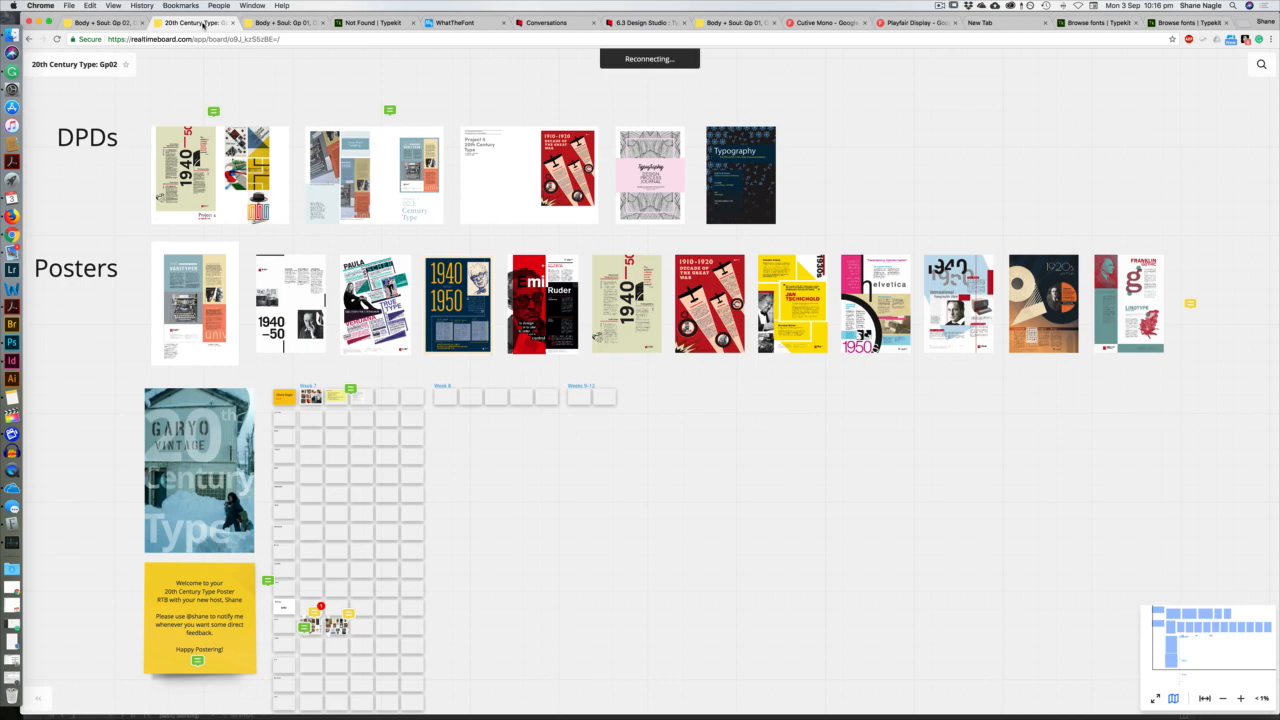
pyautogui.click(115, 22)
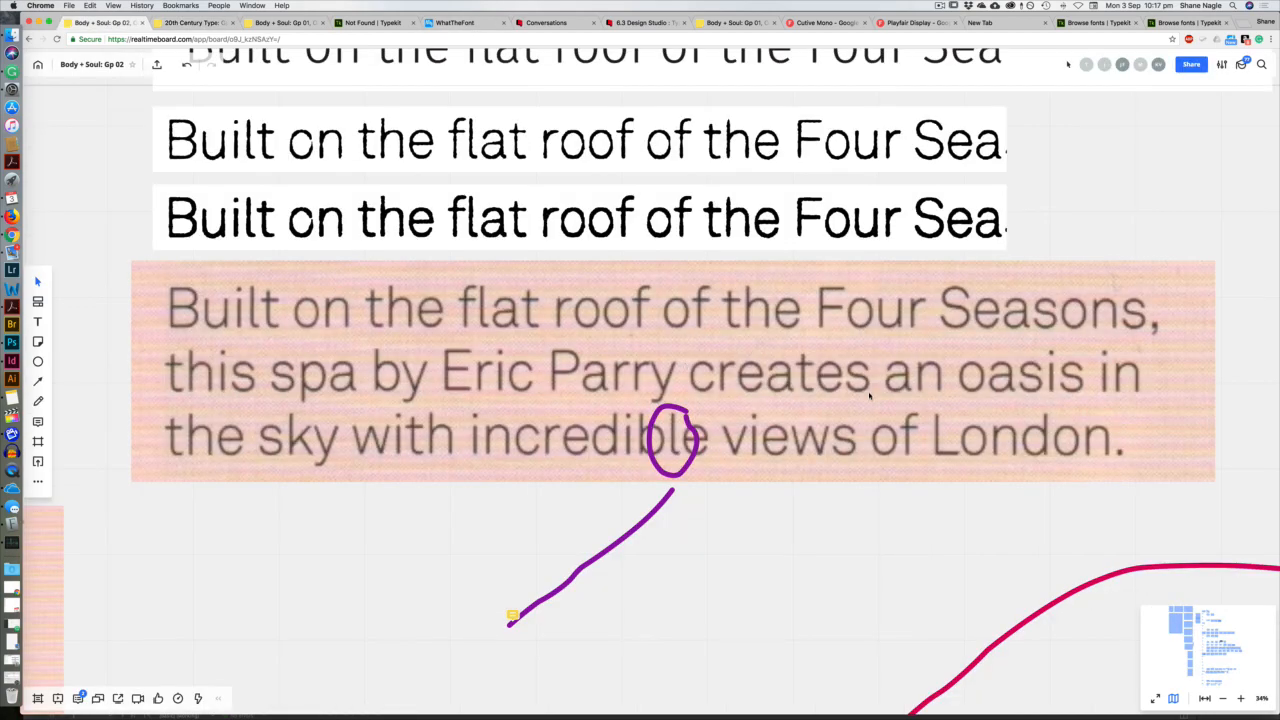
# Look over the London: Spa font comparison and move on to the scanned Vogue spread "A good yarn" under Chosen Design (Scanned).
pyautogui.scroll(-5, 869, 397)
pyautogui.moveTo(860, 478); pyautogui.dragTo(669, 231)
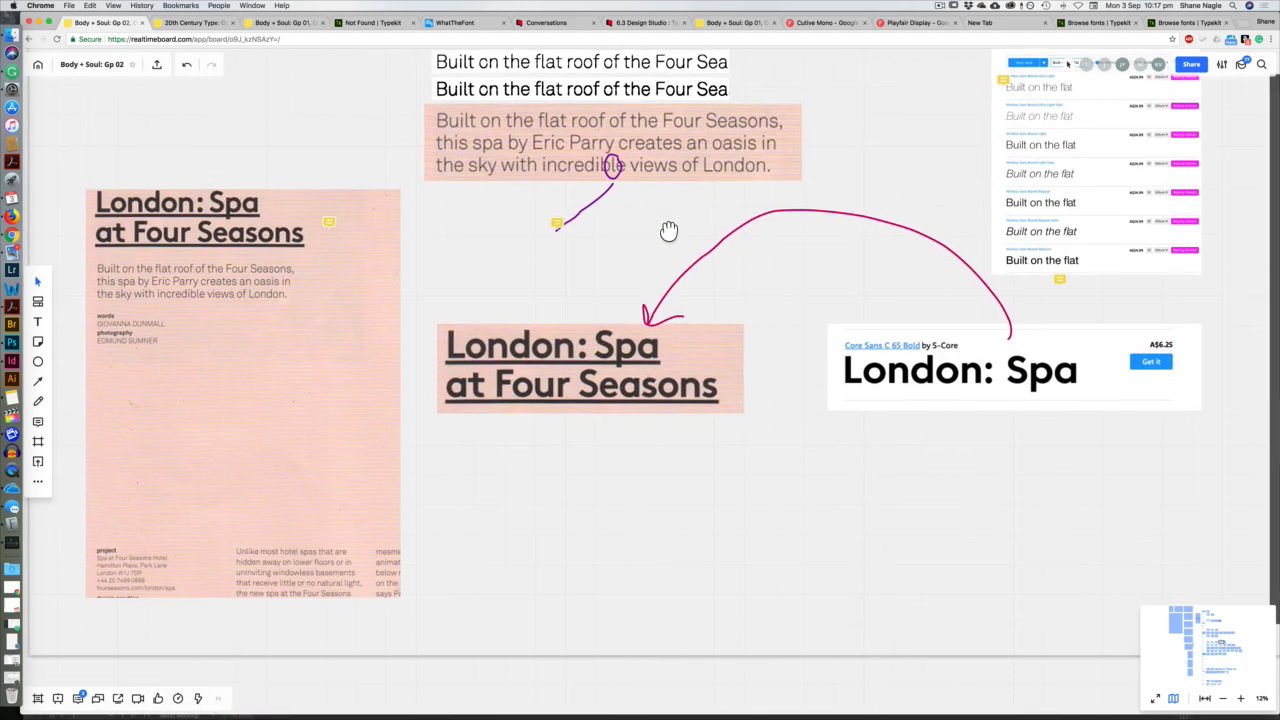
pyautogui.moveTo(816, 574); pyautogui.dragTo(660, 234)
pyautogui.moveTo(732, 342); pyautogui.dragTo(626, 622)
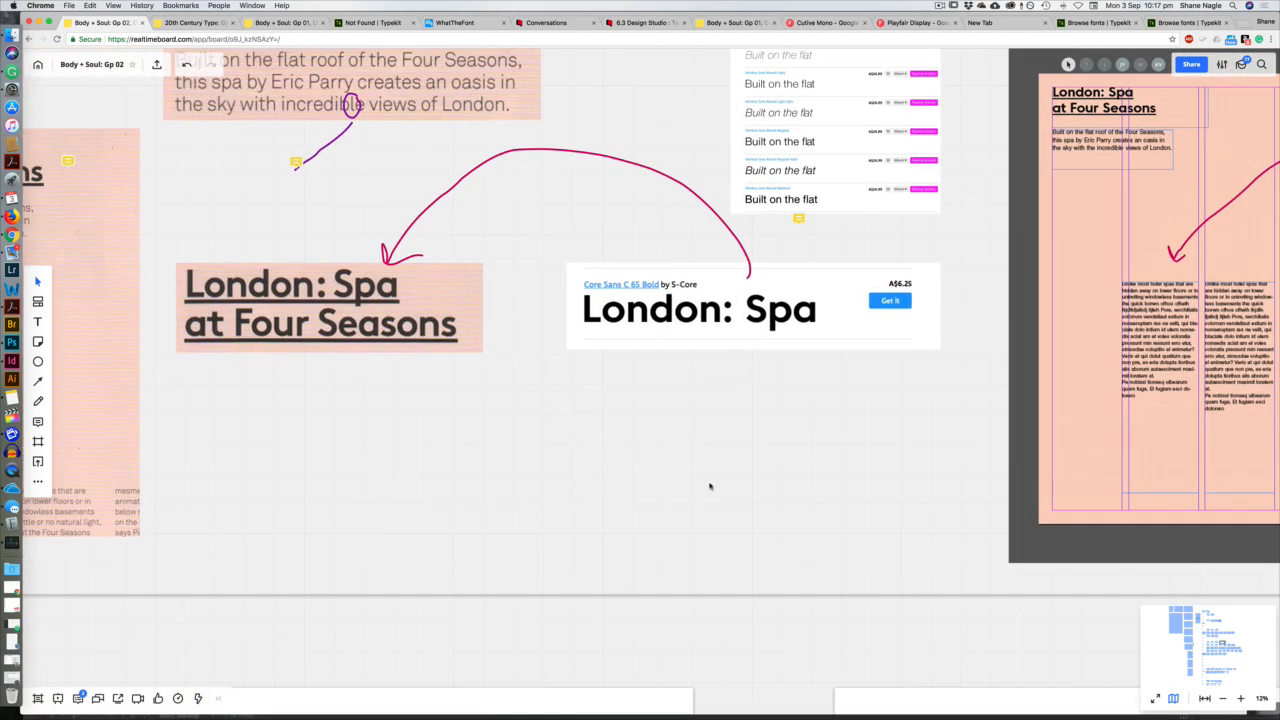
pyautogui.moveTo(711, 483); pyautogui.dragTo(689, 254)
pyautogui.moveTo(737, 503); pyautogui.dragTo(649, 268)
pyautogui.hscroll(5, 394, 294)
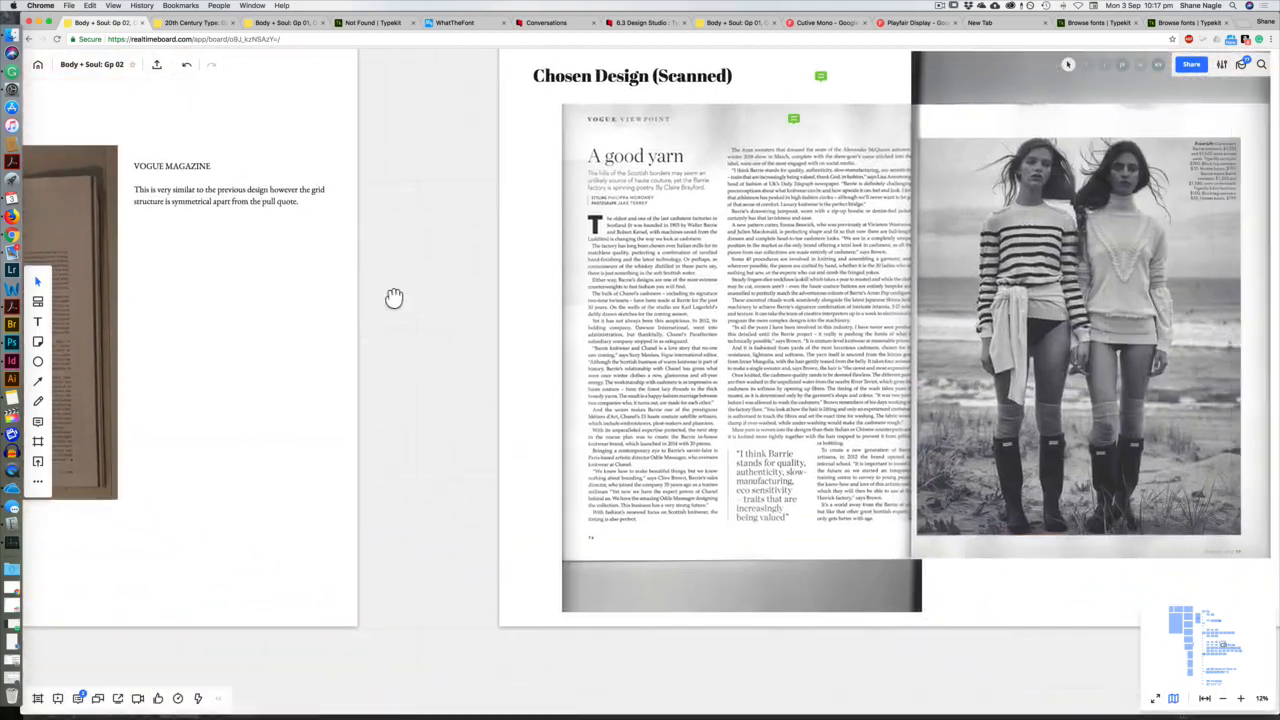
# Inspect the scanned "A good yarn" article's body text up close, then return to the whole spread.
pyautogui.scroll(10, 636, 322)
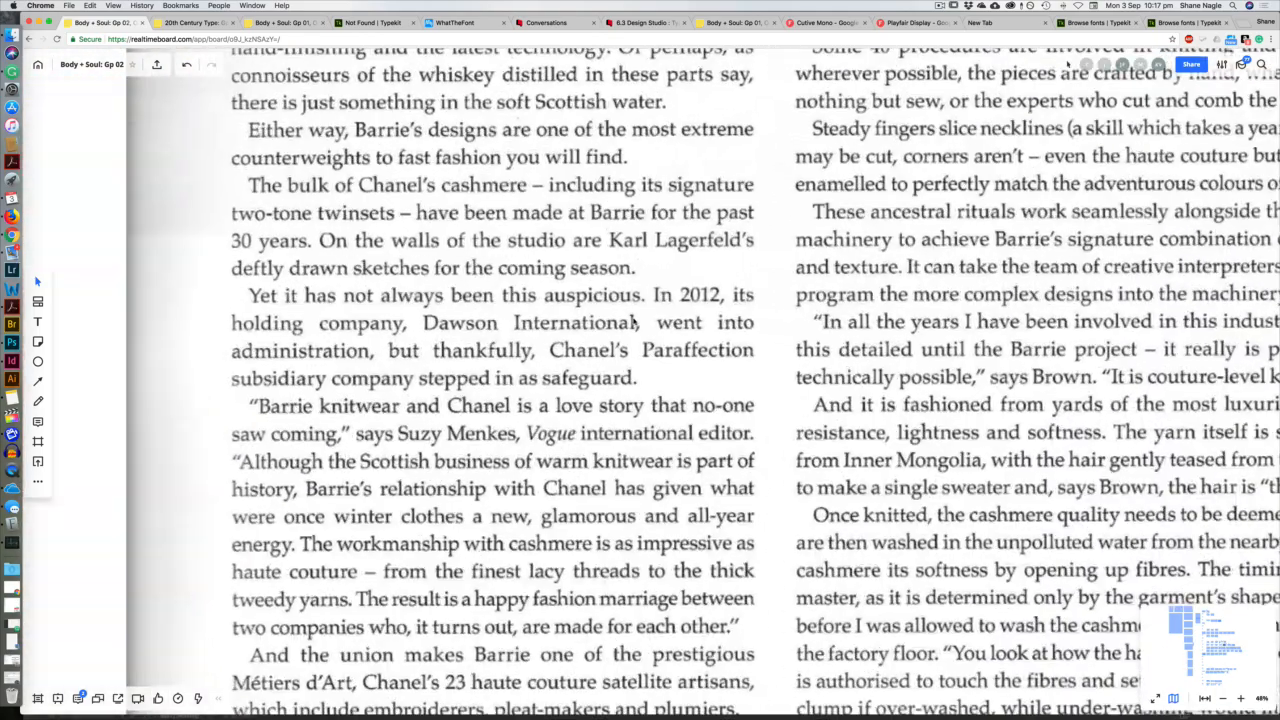
pyautogui.scroll(3, 636, 322)
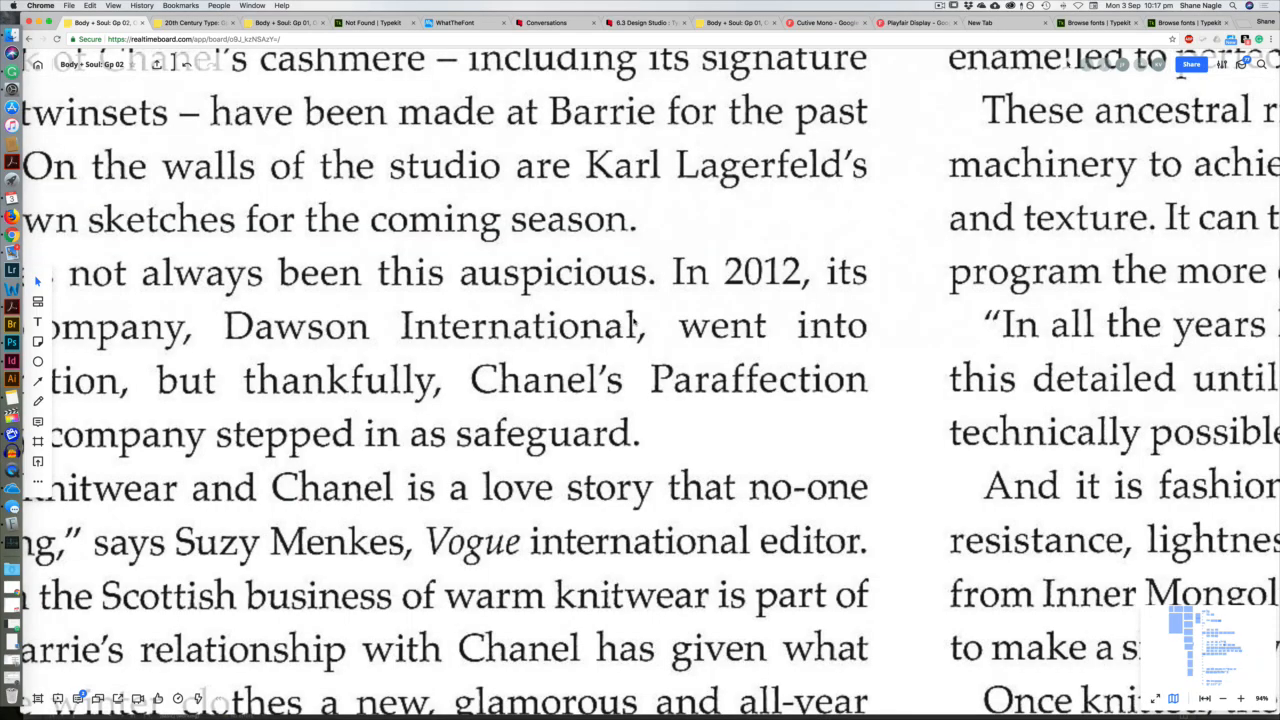
pyautogui.scroll(-6, 636, 322)
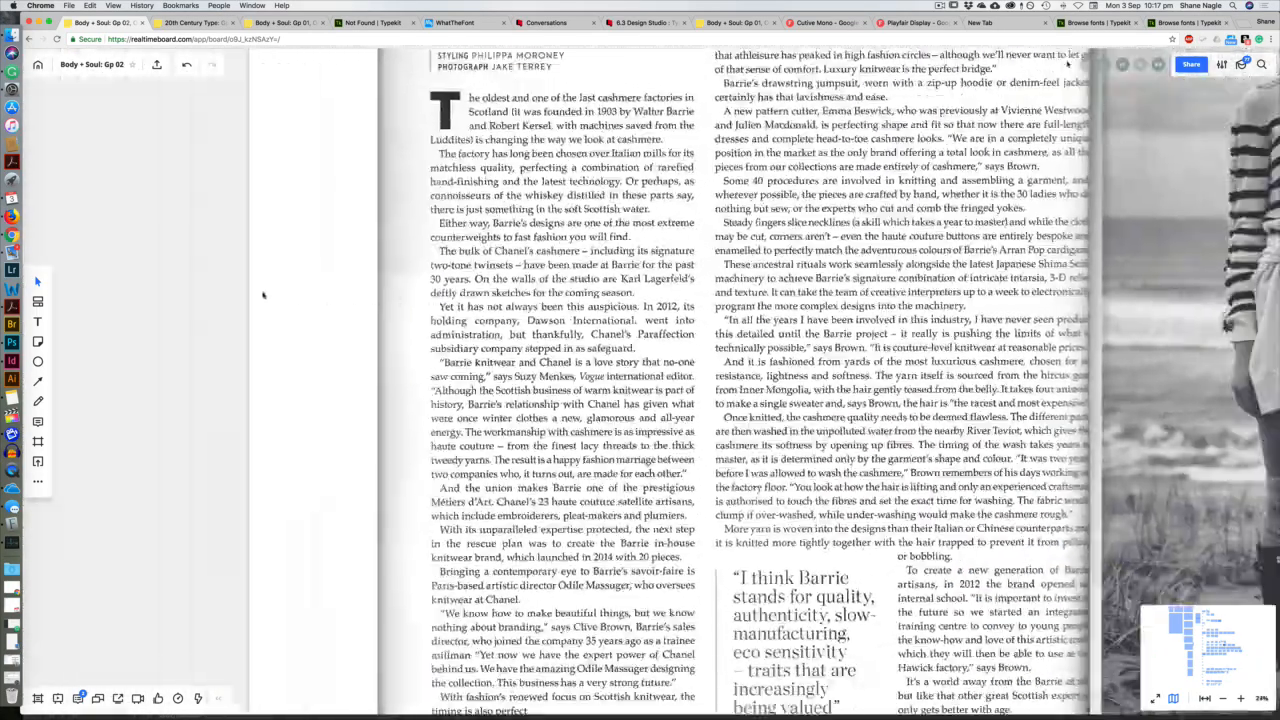
pyautogui.scroll(-5, 185, 484)
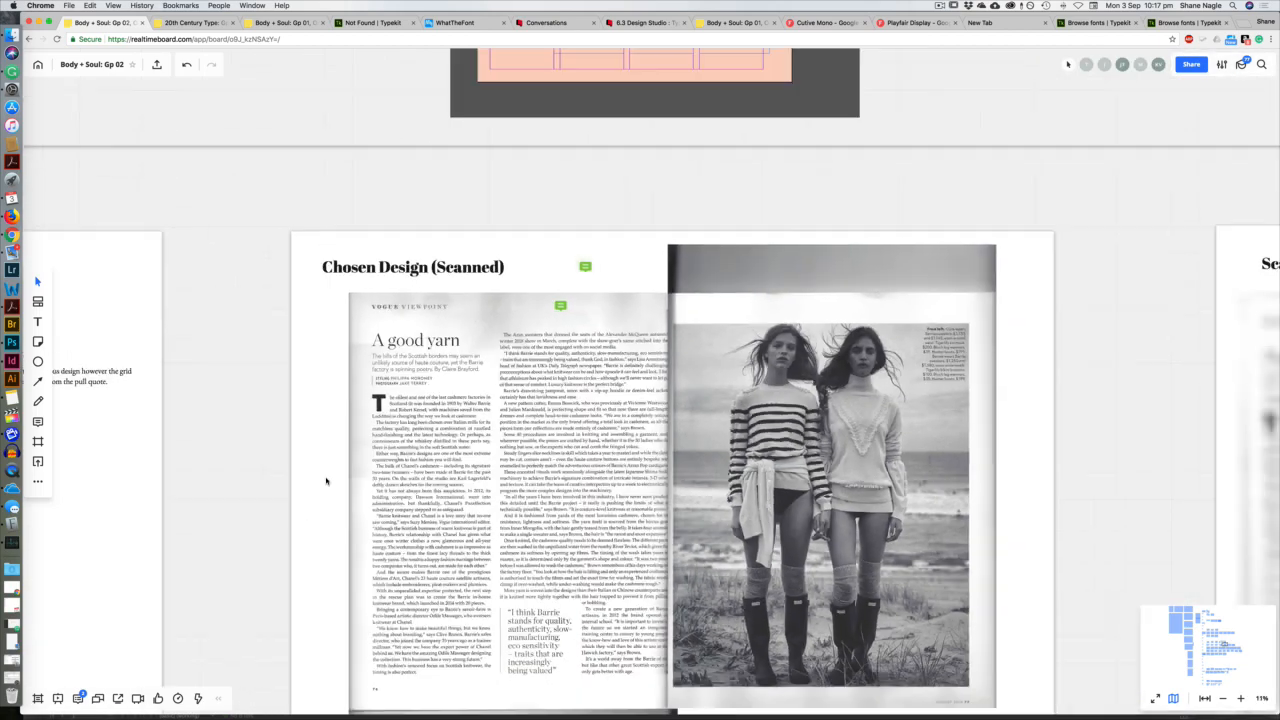
pyautogui.scroll(-1, 325, 481)
# Review the Vogue and Frankie entries under Magazine Photos, then return to the Chosen Design (Scanned) frame.
pyautogui.moveTo(277, 286); pyautogui.dragTo(1137, 167)
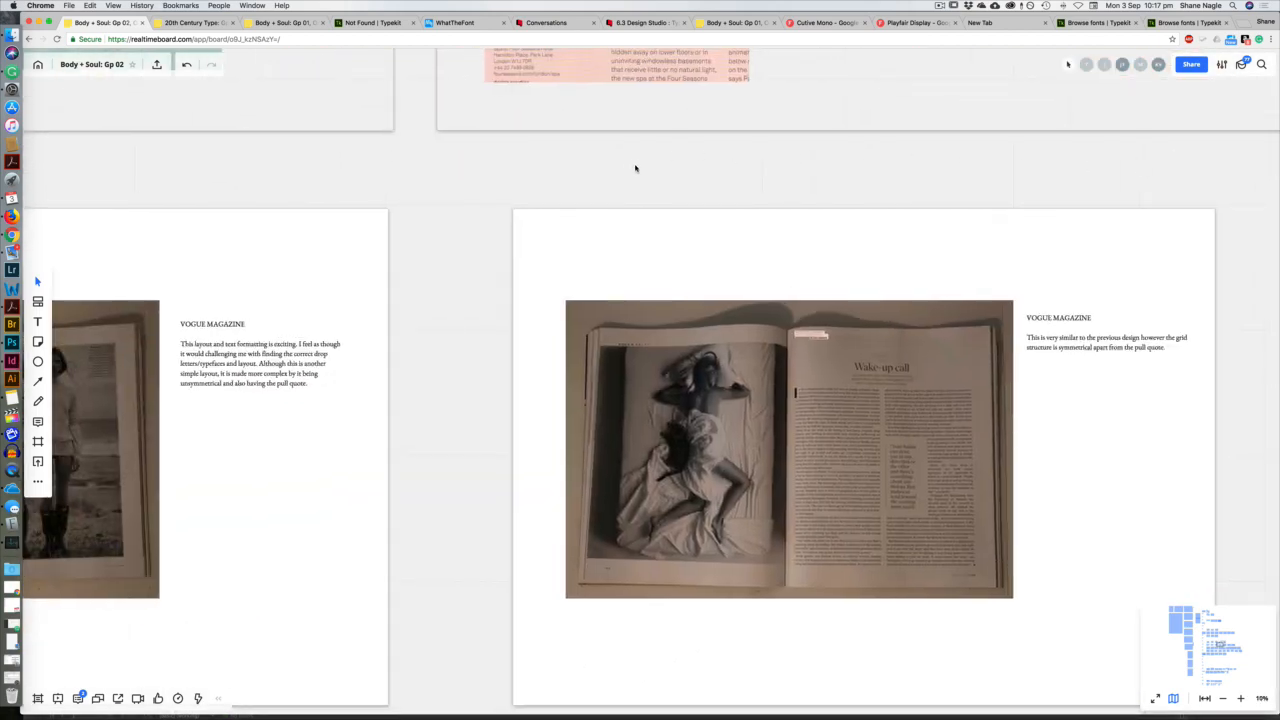
pyautogui.hscroll(-15, 635, 168)
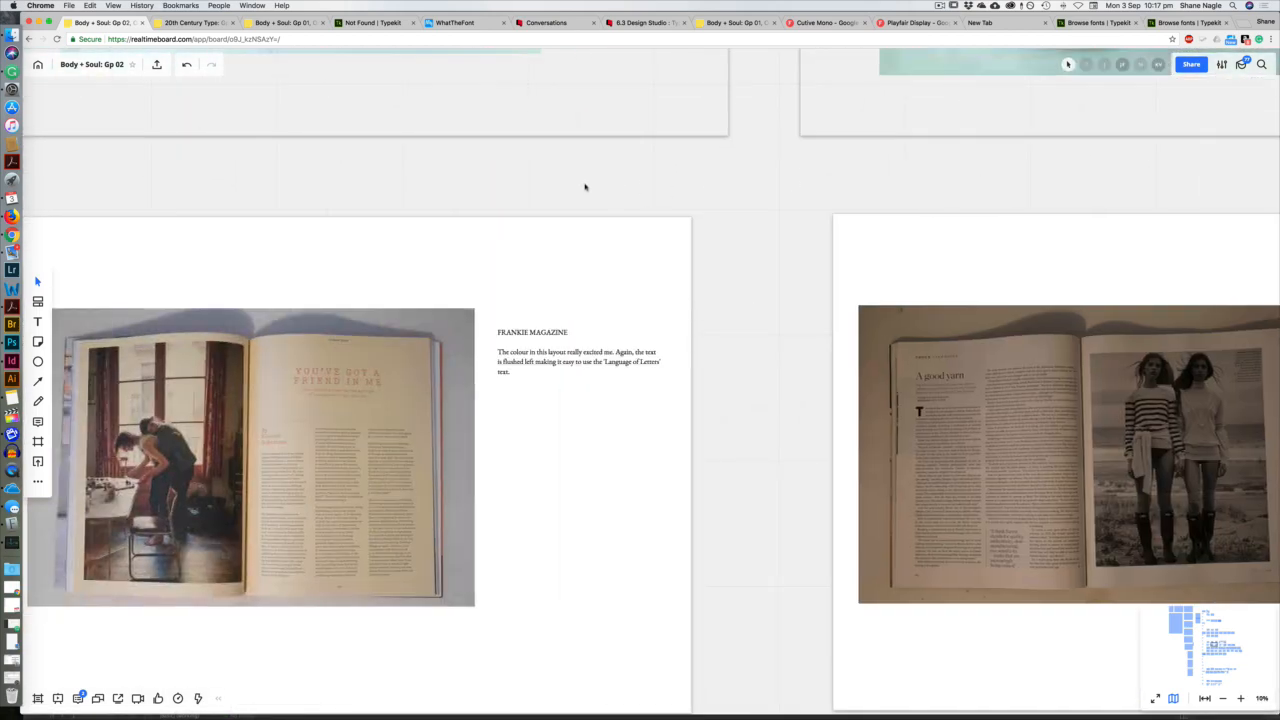
pyautogui.hscroll(-20, 585, 187)
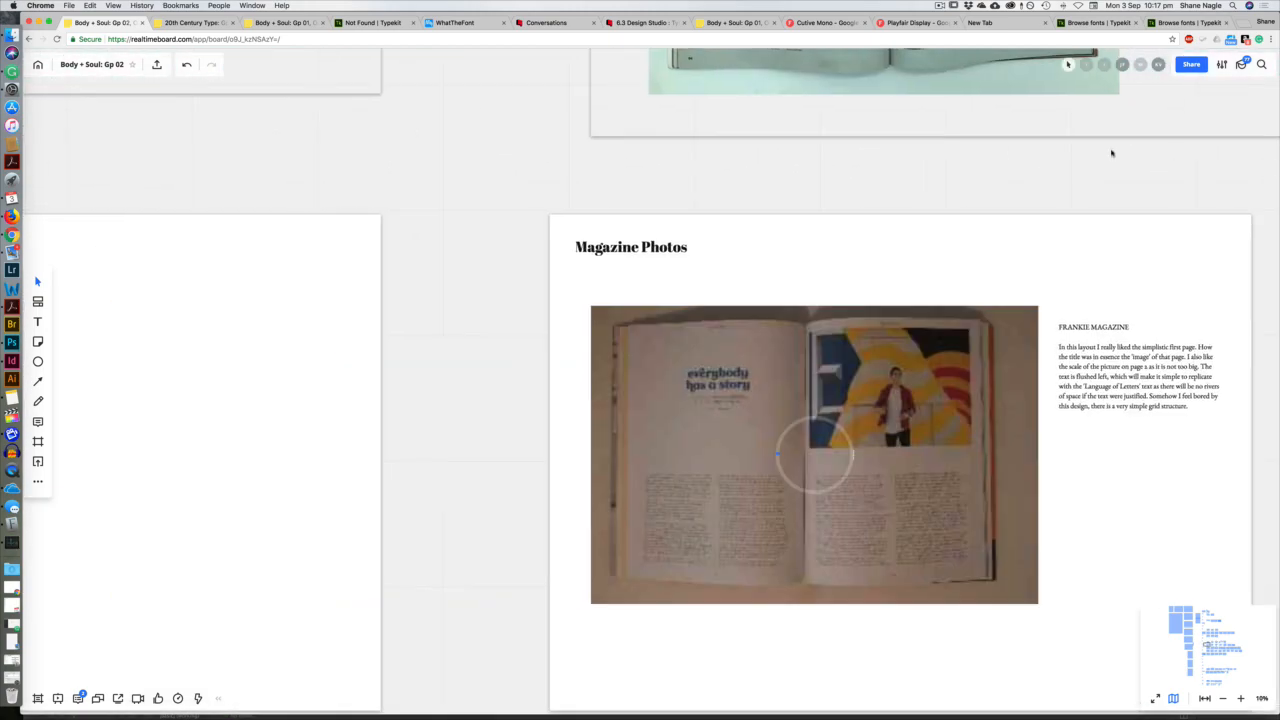
pyautogui.moveTo(840, 180); pyautogui.dragTo(700, 143)
pyautogui.moveTo(1190, 150); pyautogui.dragTo(548, 115)
pyautogui.hscroll(20, 548, 115)
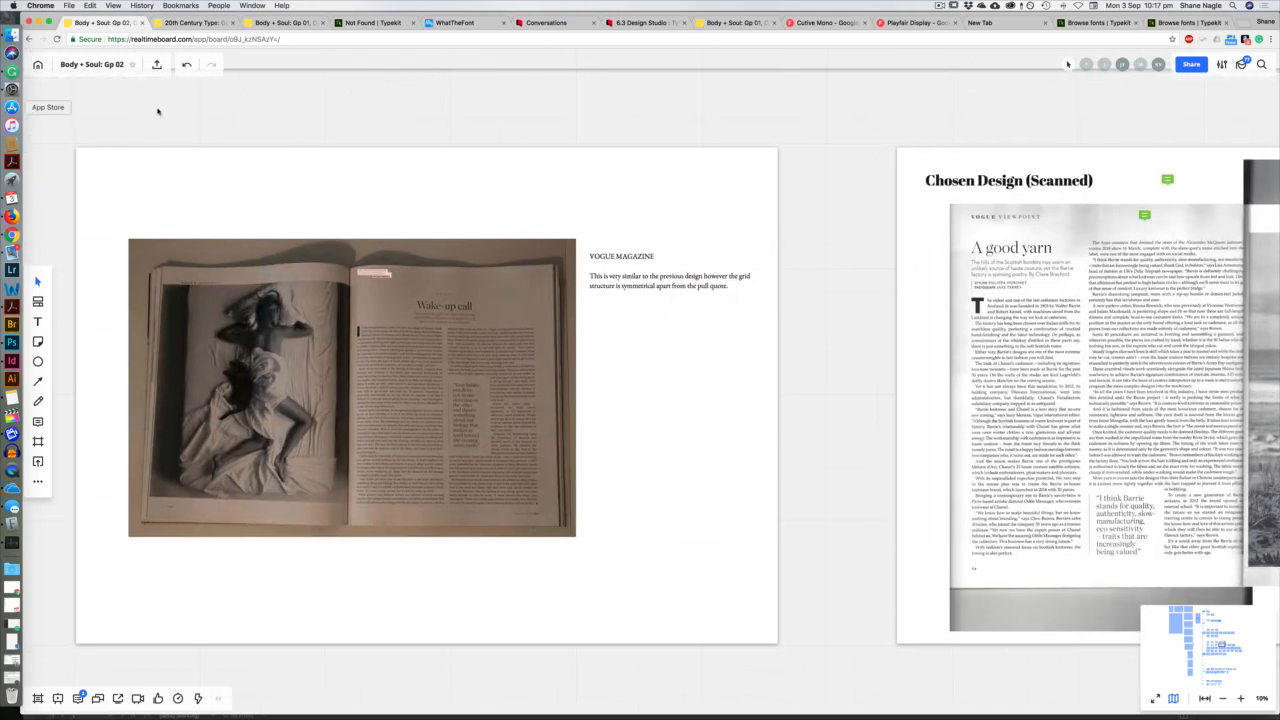
pyautogui.hscroll(10, 723, 121)
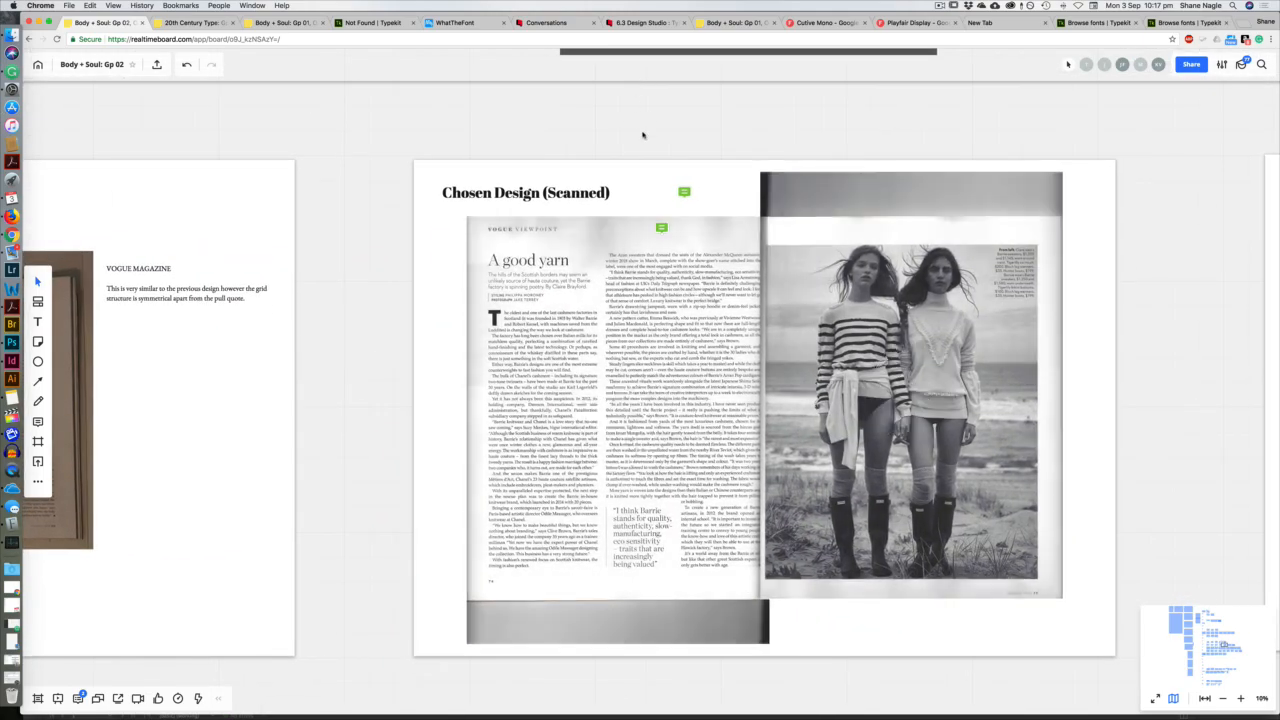
pyautogui.moveTo(643, 134); pyautogui.dragTo(585, 108)
# Examine the serif letterforms in the first column of "A good yarn" to find a clean line for font identification.
pyautogui.scroll(10, 546, 322)
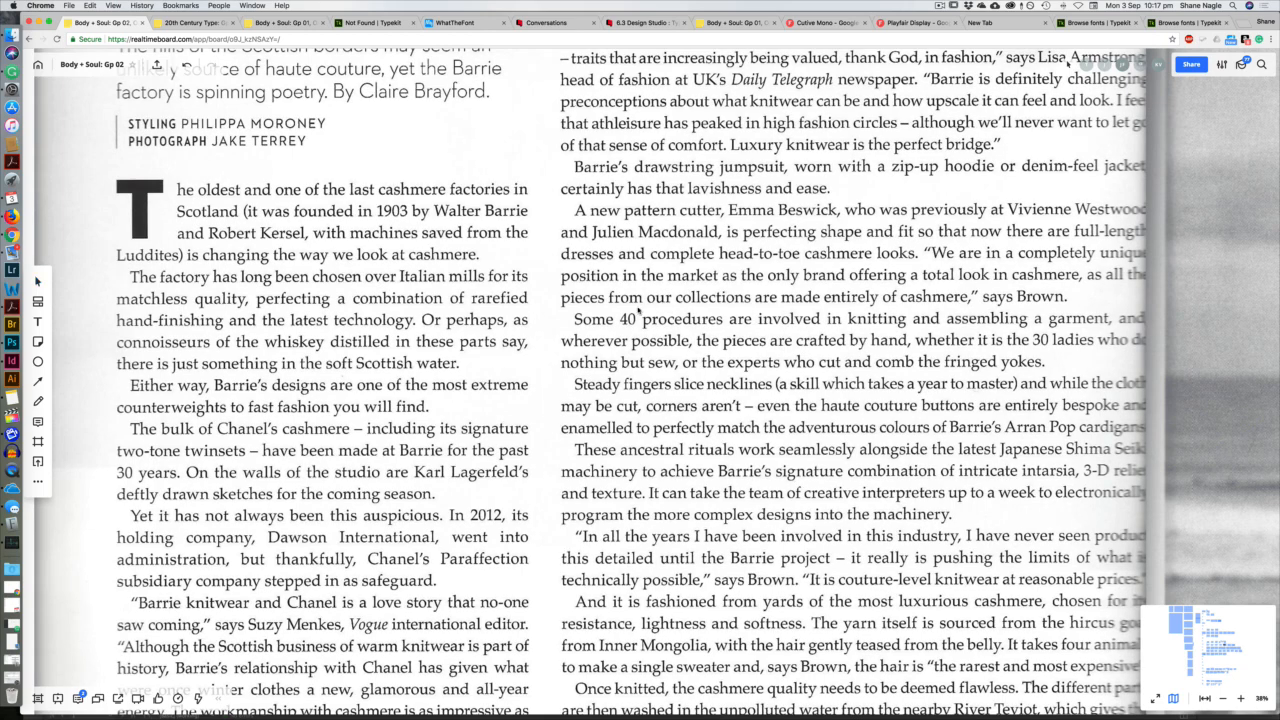
pyautogui.moveTo(637, 311); pyautogui.dragTo(845, 220)
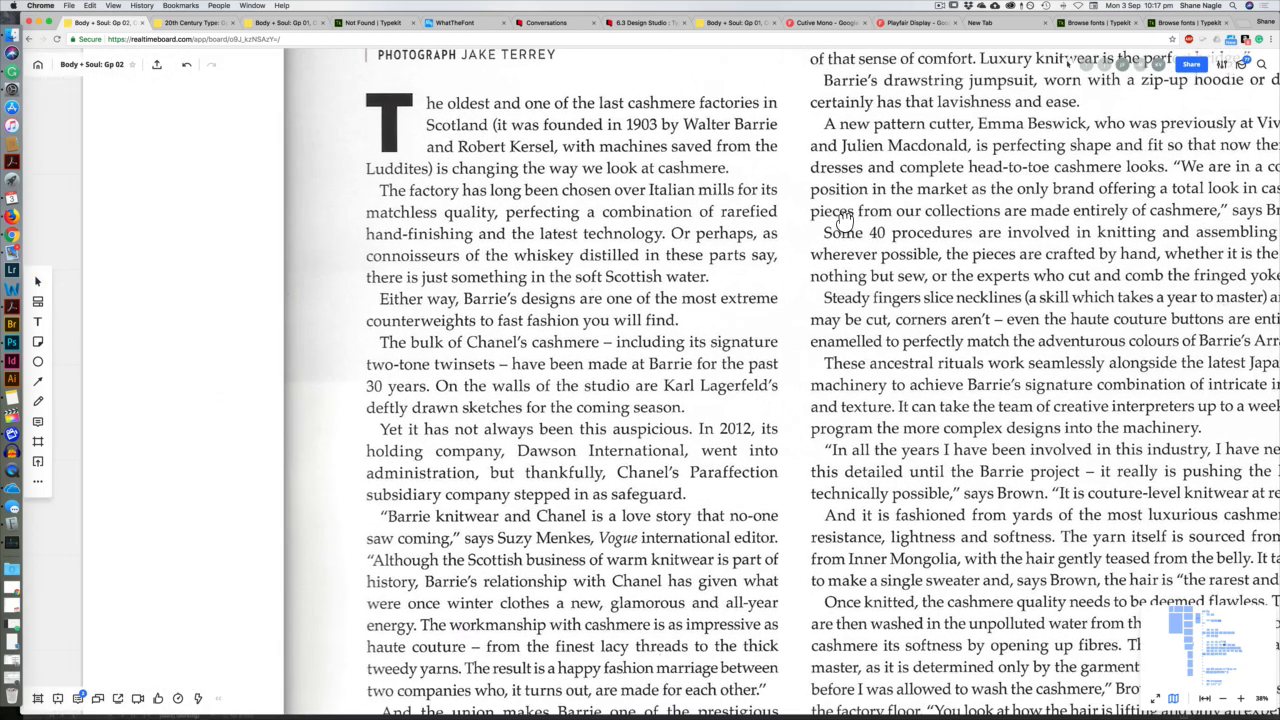
pyautogui.scroll(-5, 740, 285)
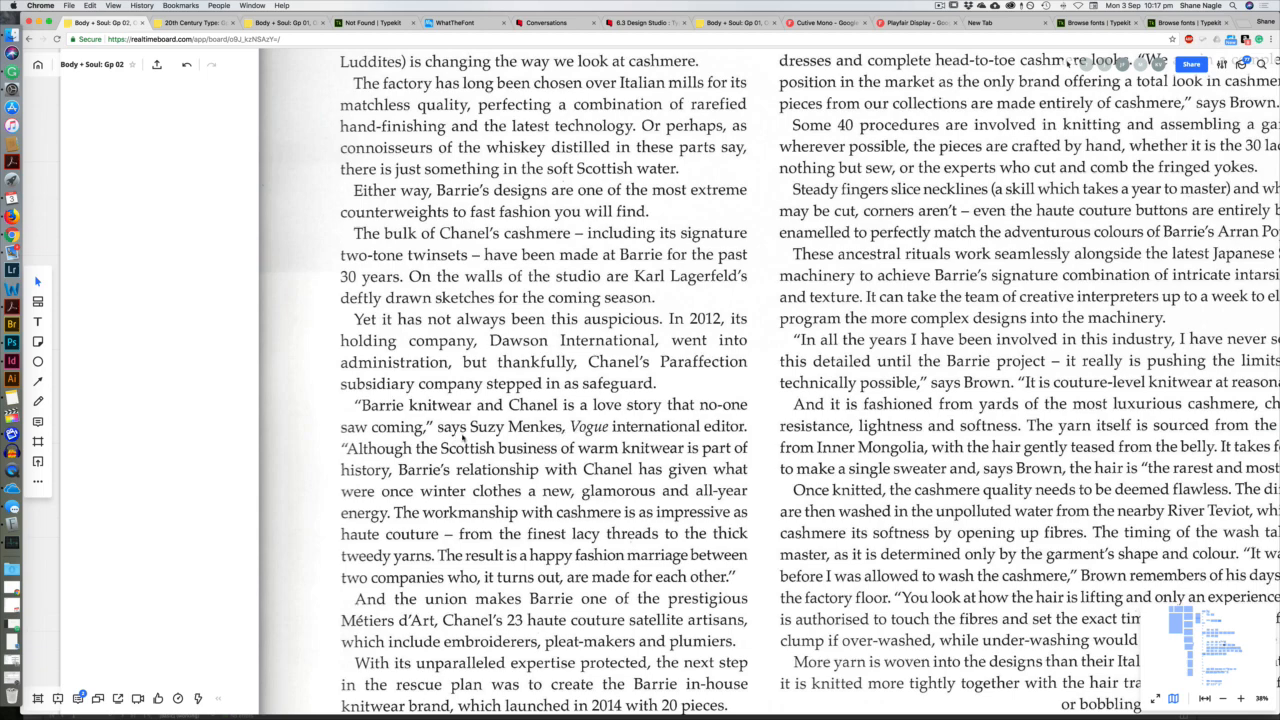
pyautogui.scroll(8, 418, 442)
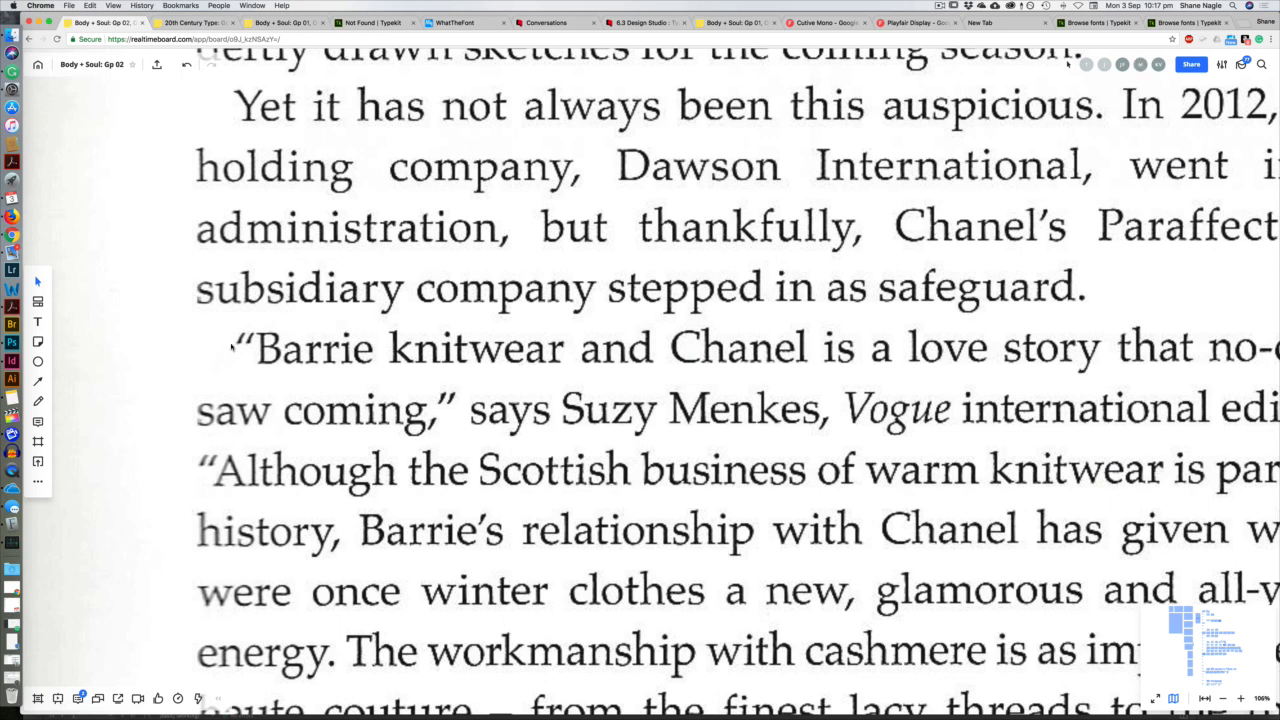
pyautogui.moveTo(986, 334); pyautogui.dragTo(823, 366)
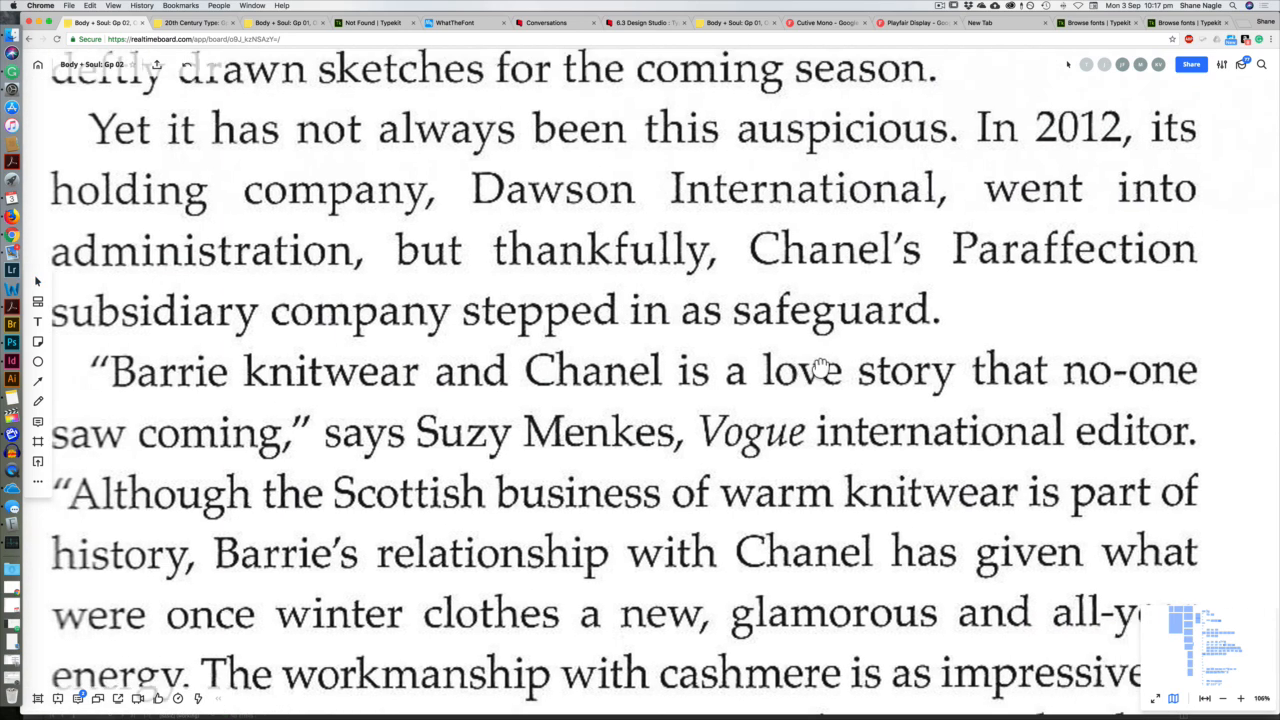
pyautogui.scroll(4, 903, 323)
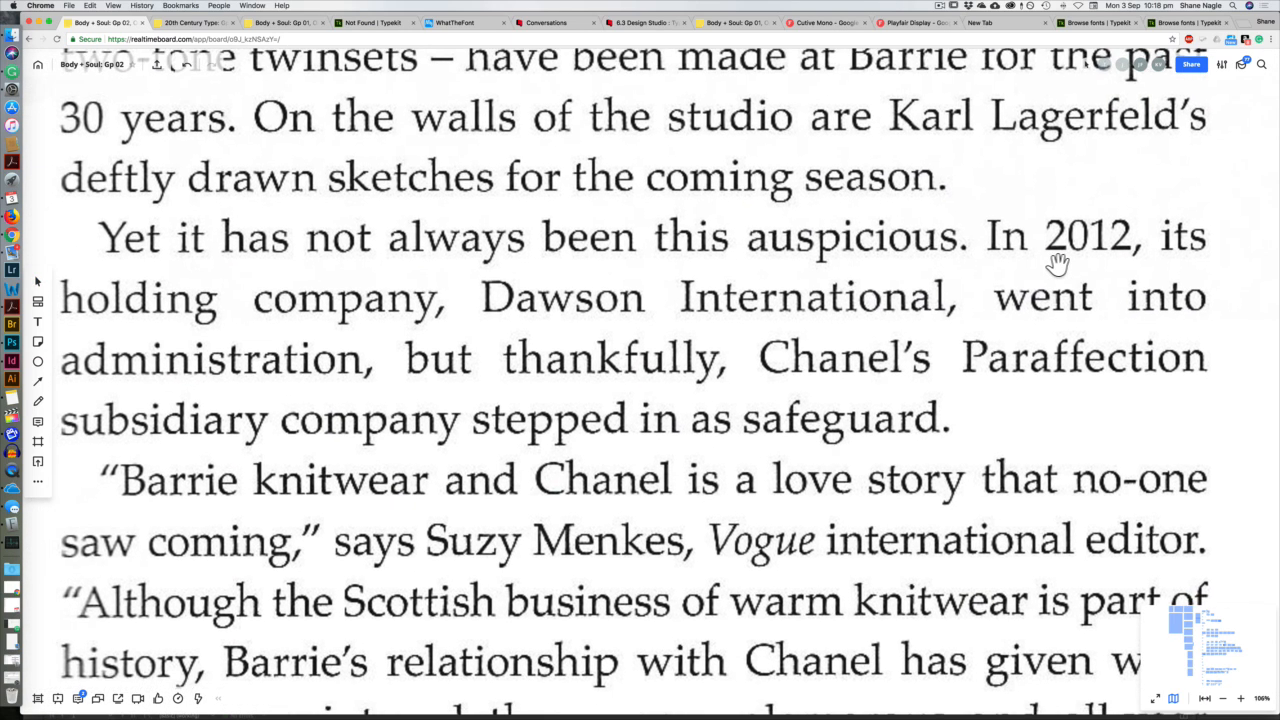
pyautogui.hscroll(2, 912, 375)
pyautogui.scroll(-3, 912, 375)
pyautogui.scroll(4, 820, 409)
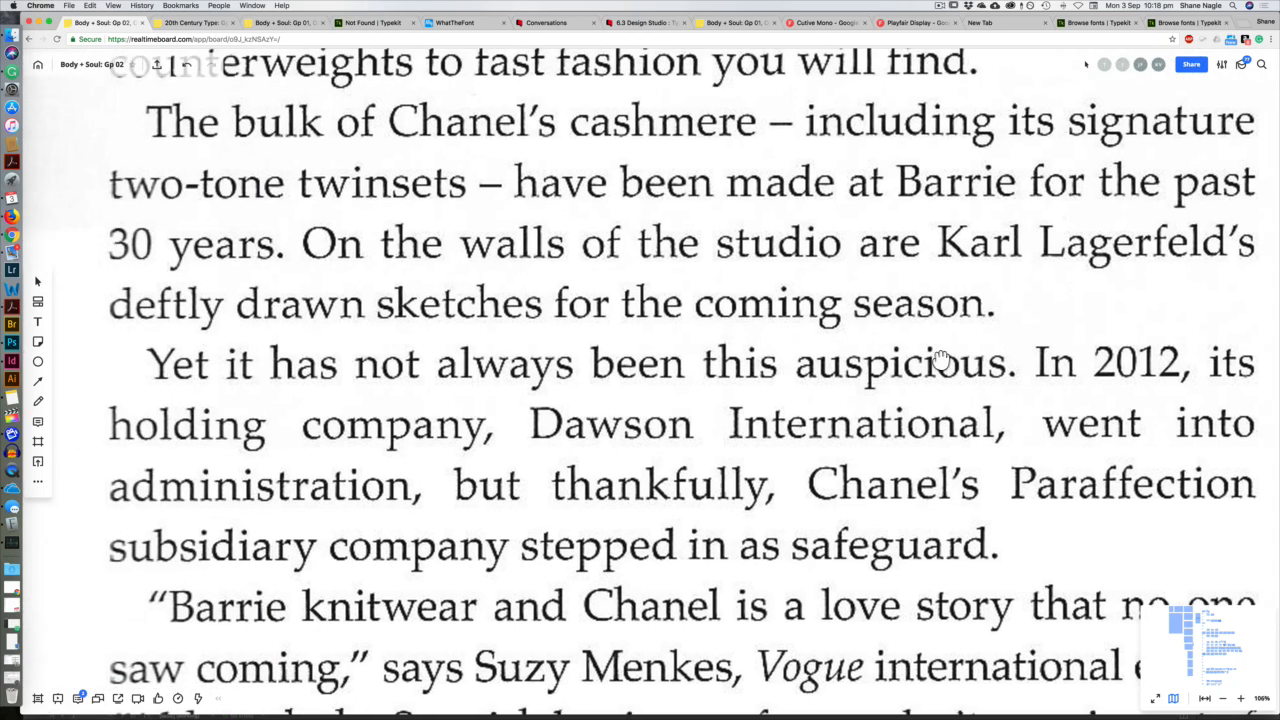
pyautogui.scroll(2, 943, 357)
pyautogui.moveTo(893, 420); pyautogui.dragTo(808, 477)
pyautogui.moveTo(808, 363); pyautogui.dragTo(749, 523)
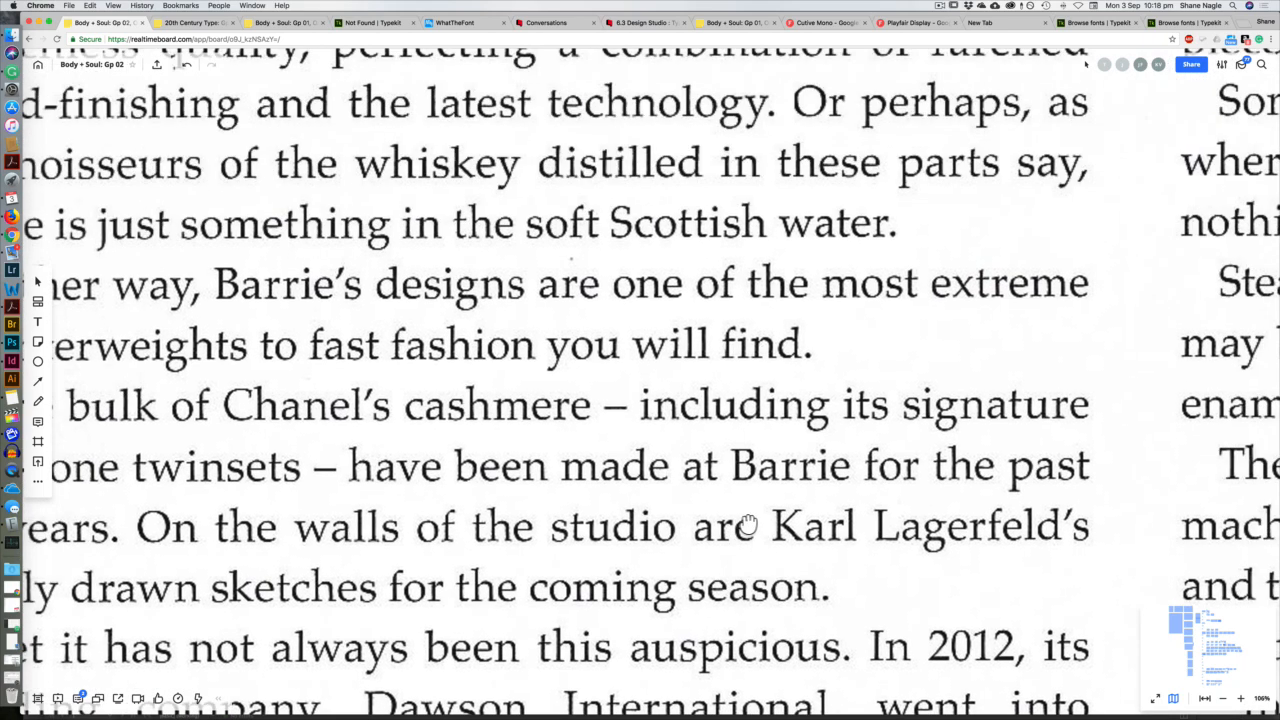
# Capture a screenshot of the opening paragraph's second line, beginning "Scotland (it was founded in 1903".
pyautogui.scroll(2, 760, 515)
pyautogui.scroll(-3, 826, 563)
pyautogui.scroll(1, 857, 451)
pyautogui.scroll(4, 886, 534)
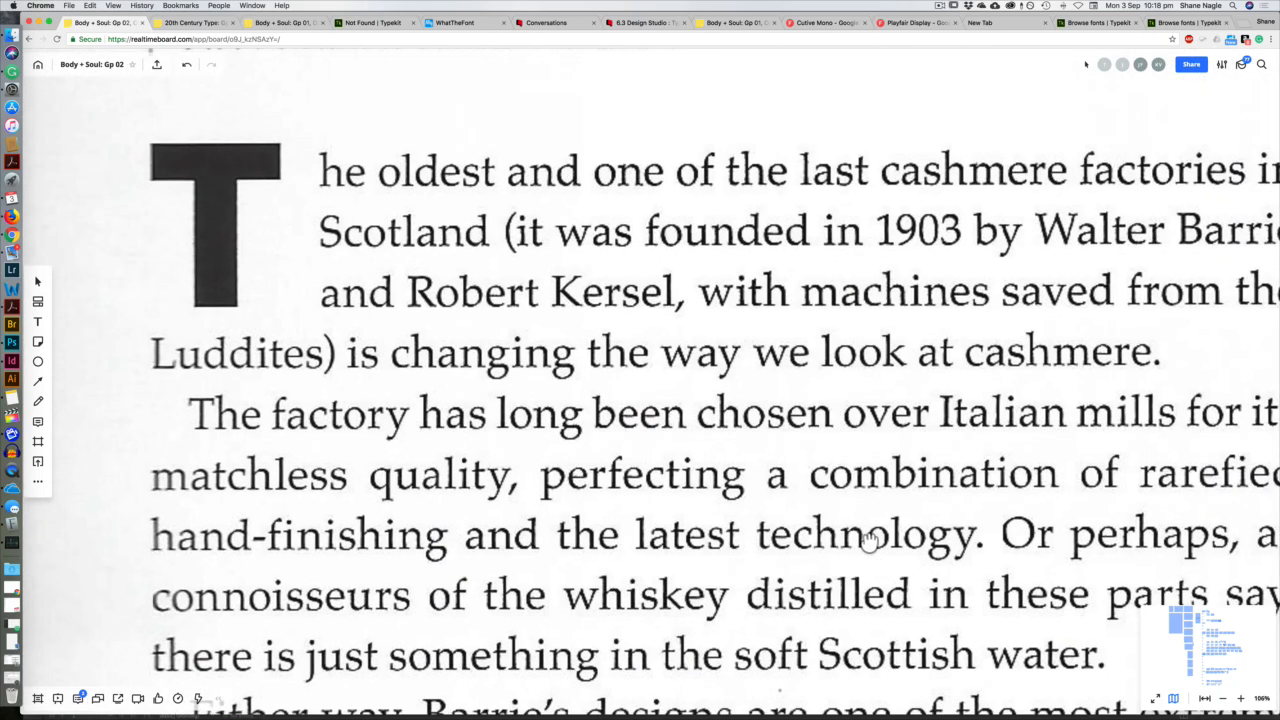
pyautogui.moveTo(739, 322); pyautogui.dragTo(780, 451)
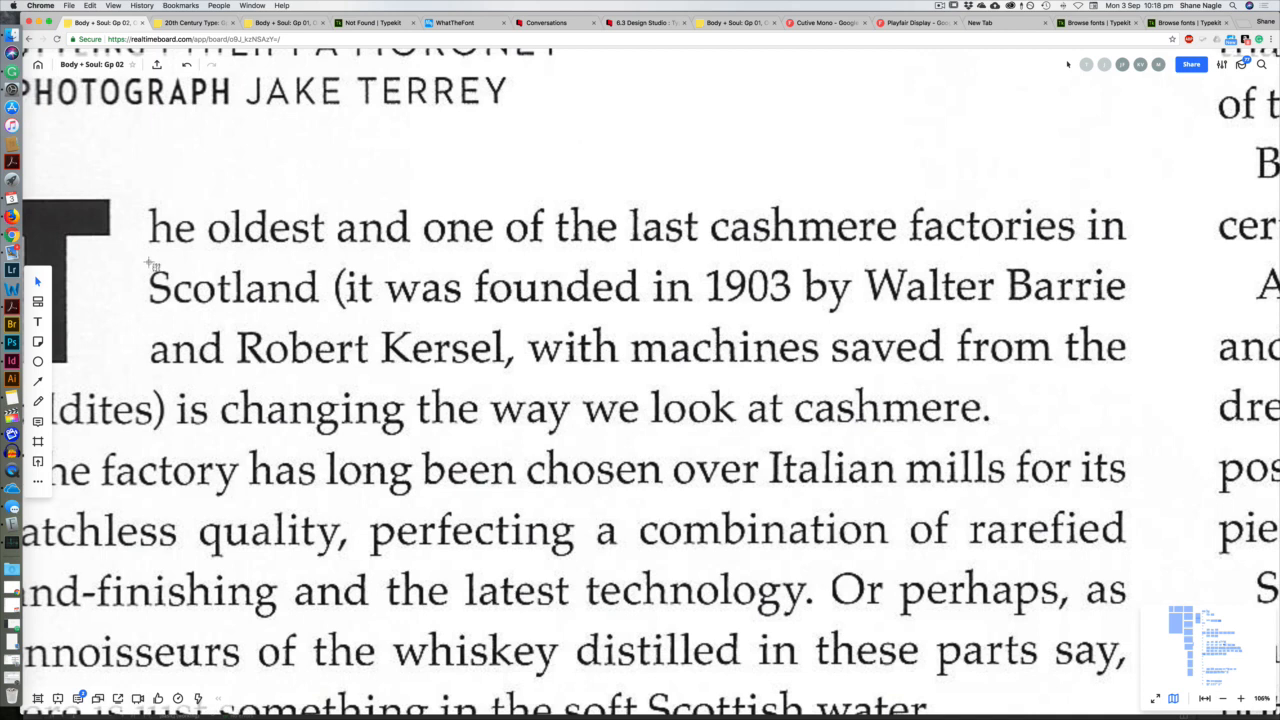
pyautogui.moveTo(140, 256); pyautogui.dragTo(1148, 322)
# Switch to Photoshop and open the newly captured 10.18.16 pm screenshot from the Desktop.
pyautogui.press('super+Tab')
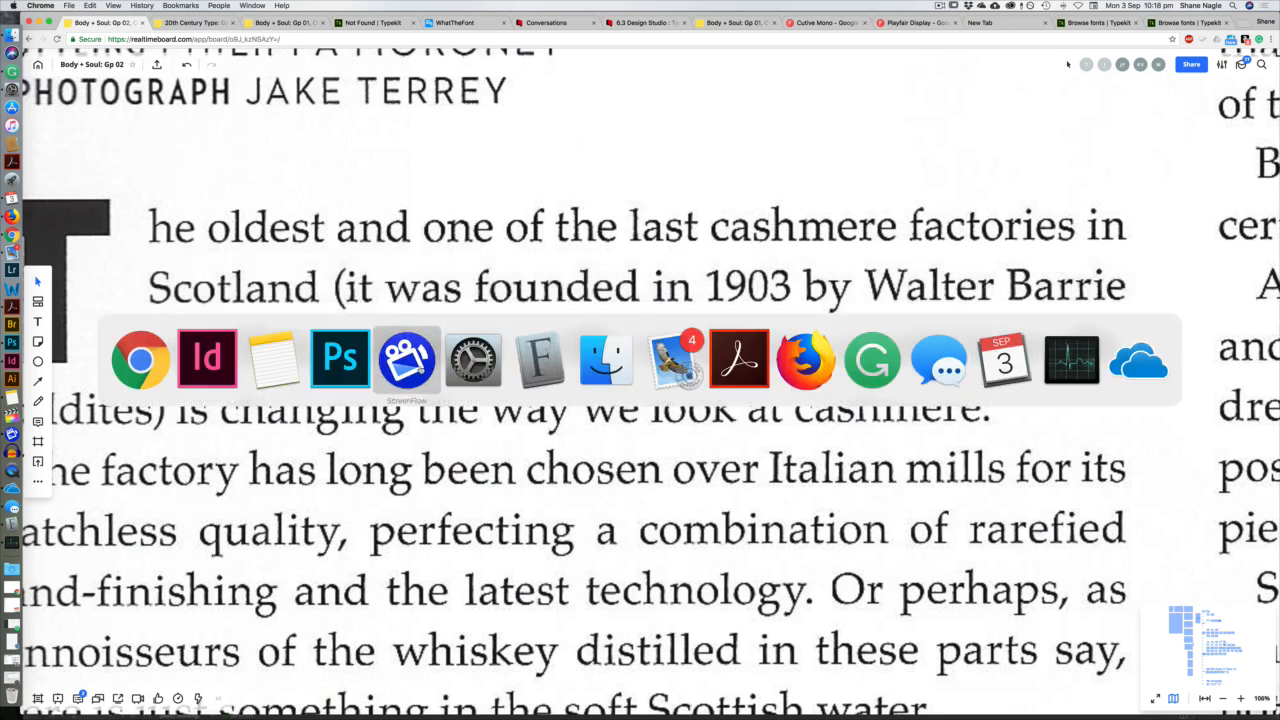
pyautogui.click(340, 362)
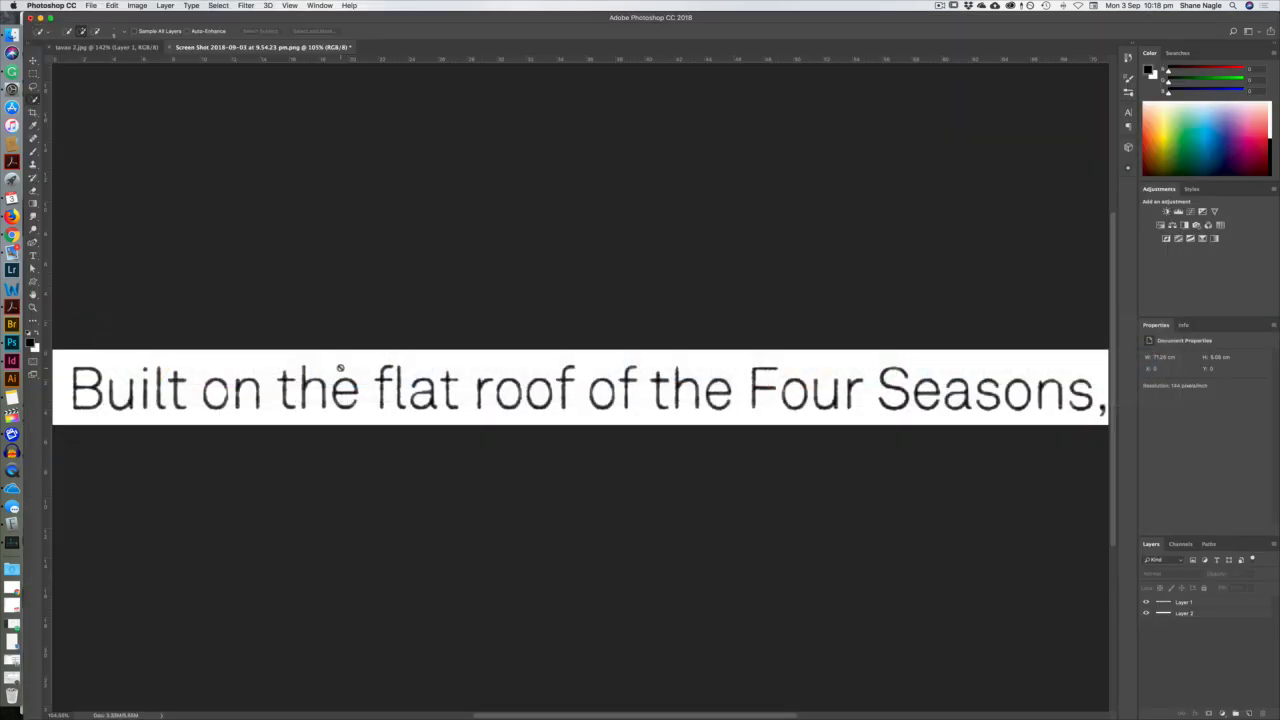
pyautogui.press('super+o')
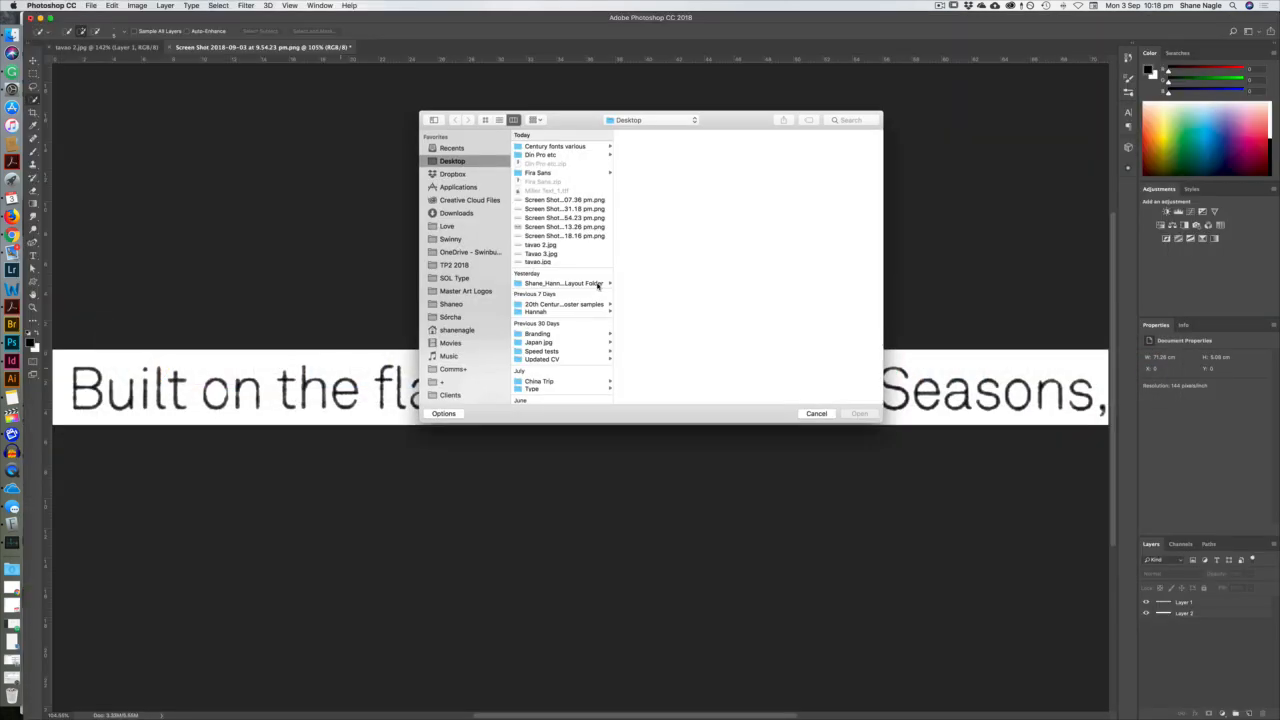
pyautogui.click(548, 237)
pyautogui.click(859, 413)
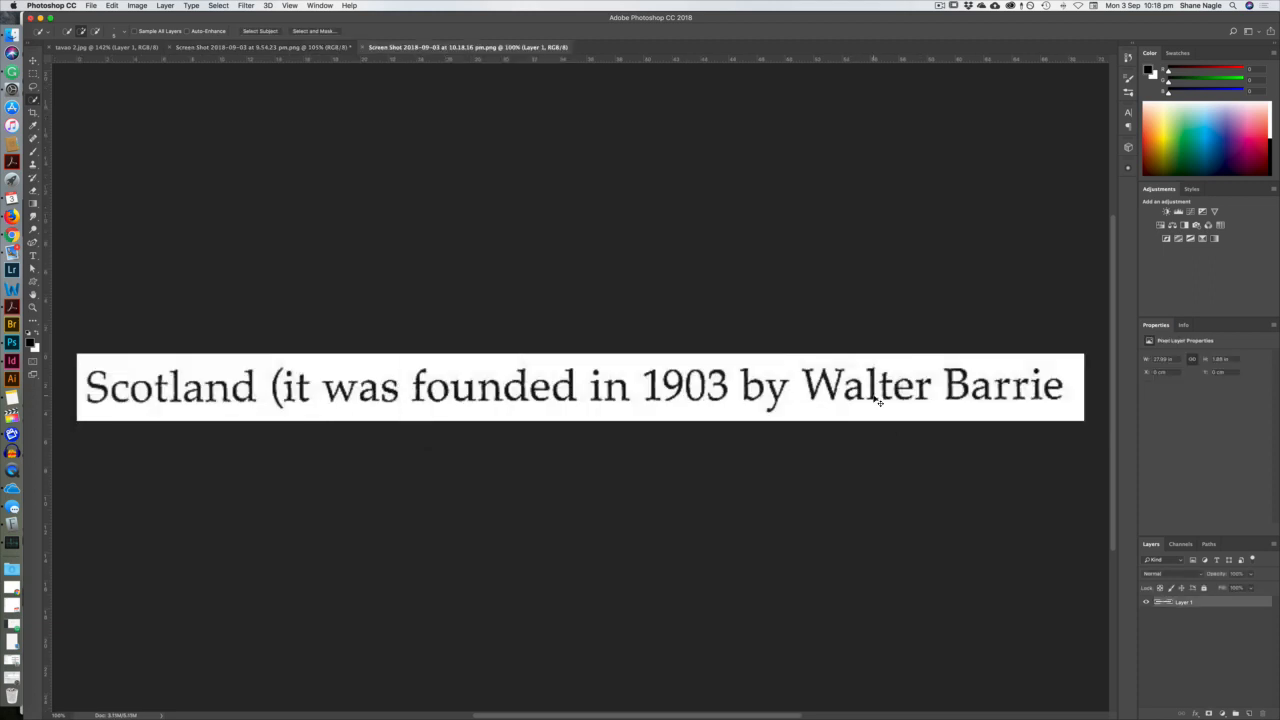
# Apply Auto Tone to the screenshot and save a PNG copy to the Desktop as rittany.png with large file size.
pyautogui.press('shift+super+l')
pyautogui.press('shift+super+s')
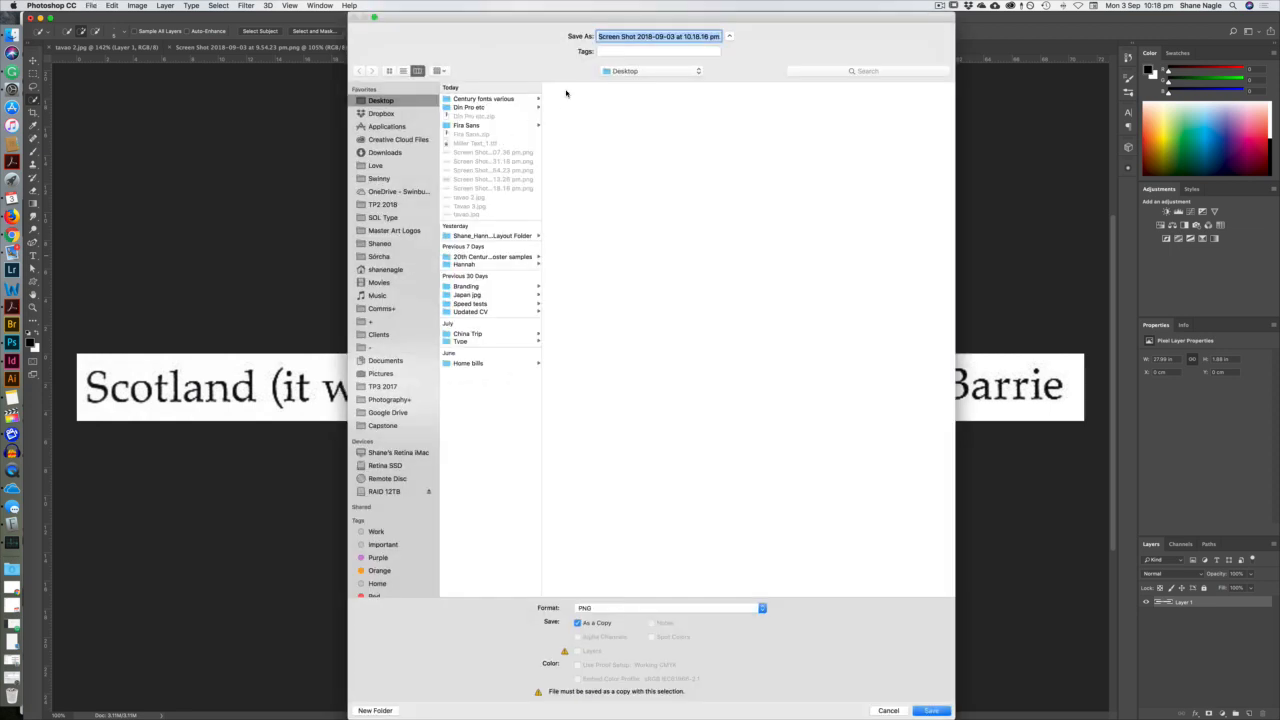
pyautogui.write('rittany.png')
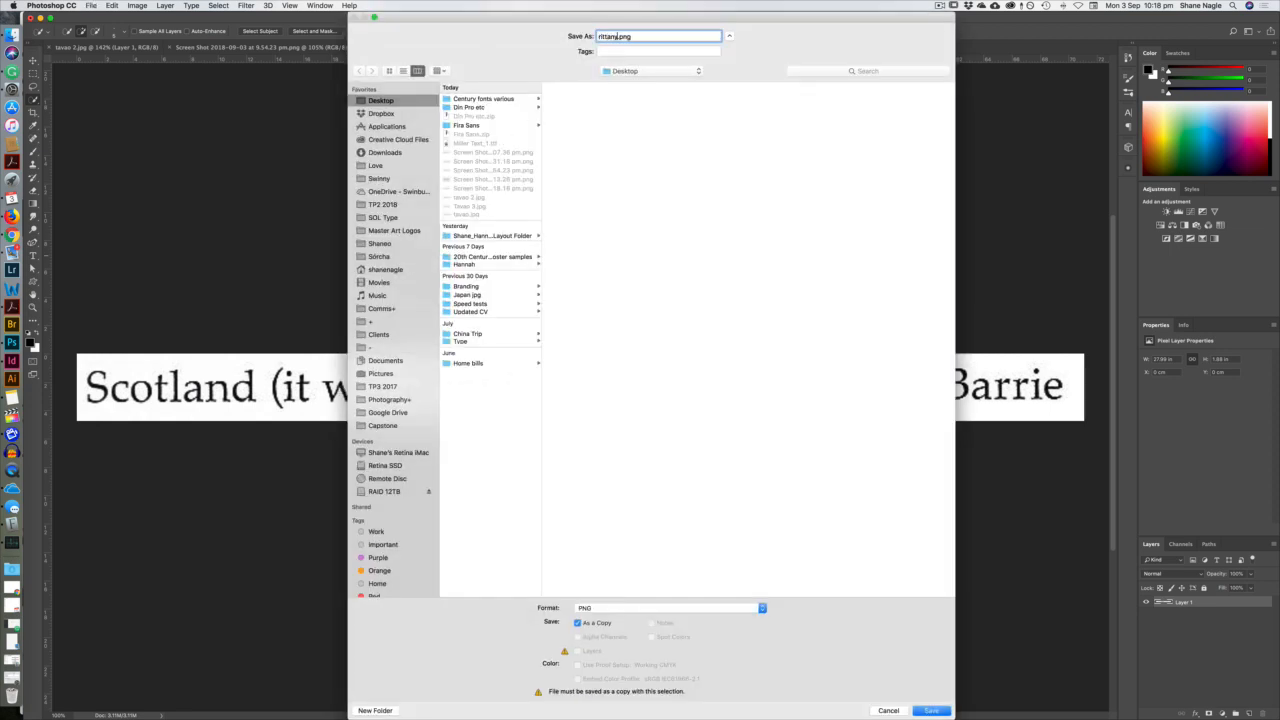
pyautogui.press('Return')
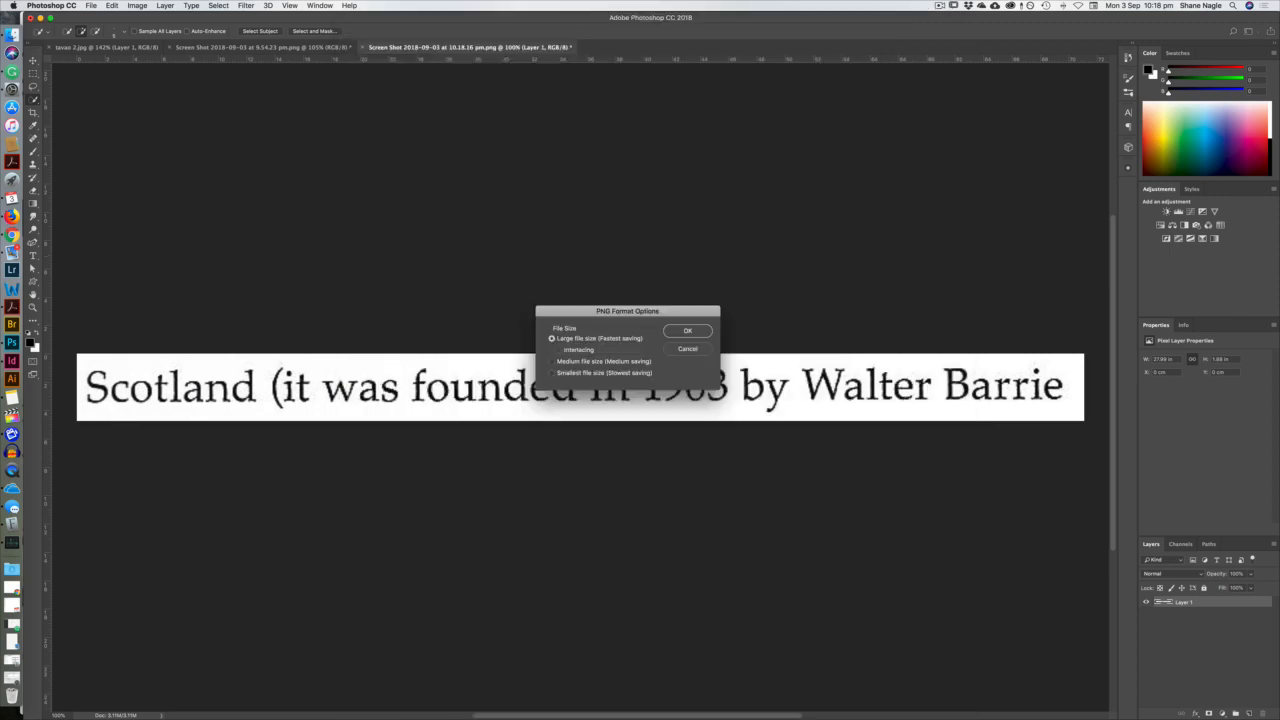
pyautogui.press('Return')
# Switch to WhatTheFont in Chrome, upload rittany.png from the Desktop and extend the crop box over the whole text line.
pyautogui.press('super+Tab')
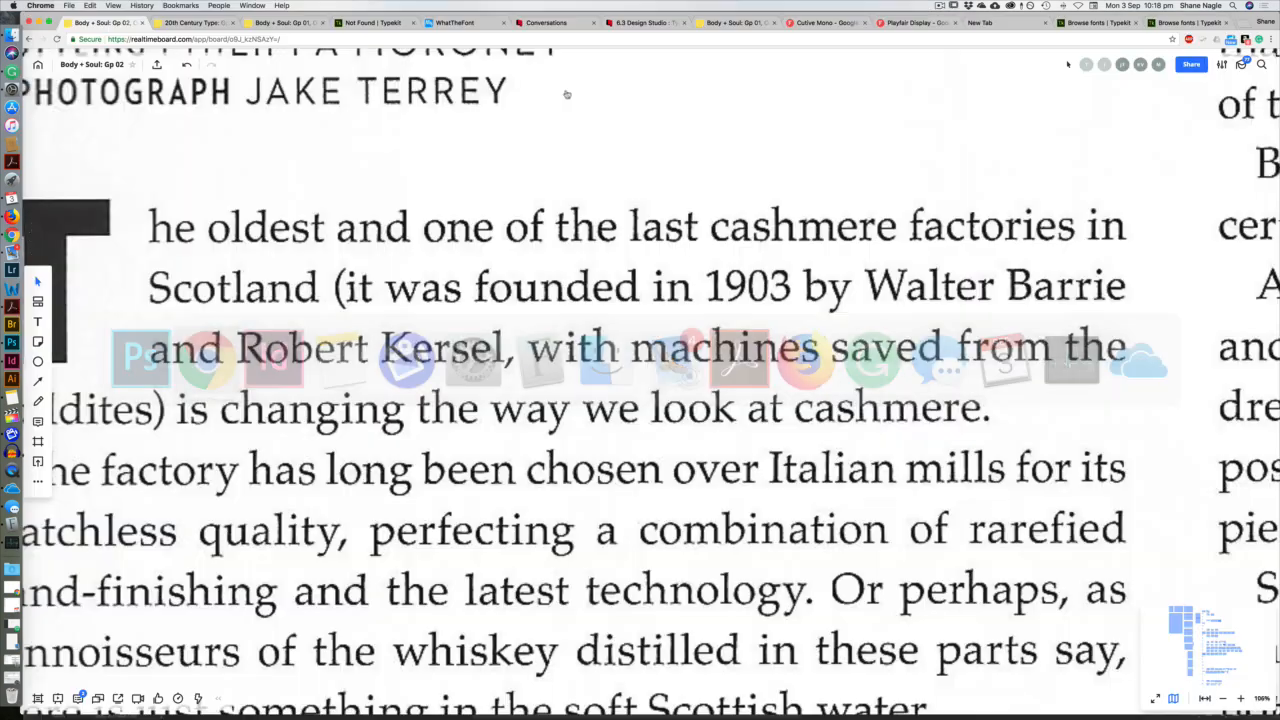
pyautogui.click(492, 23)
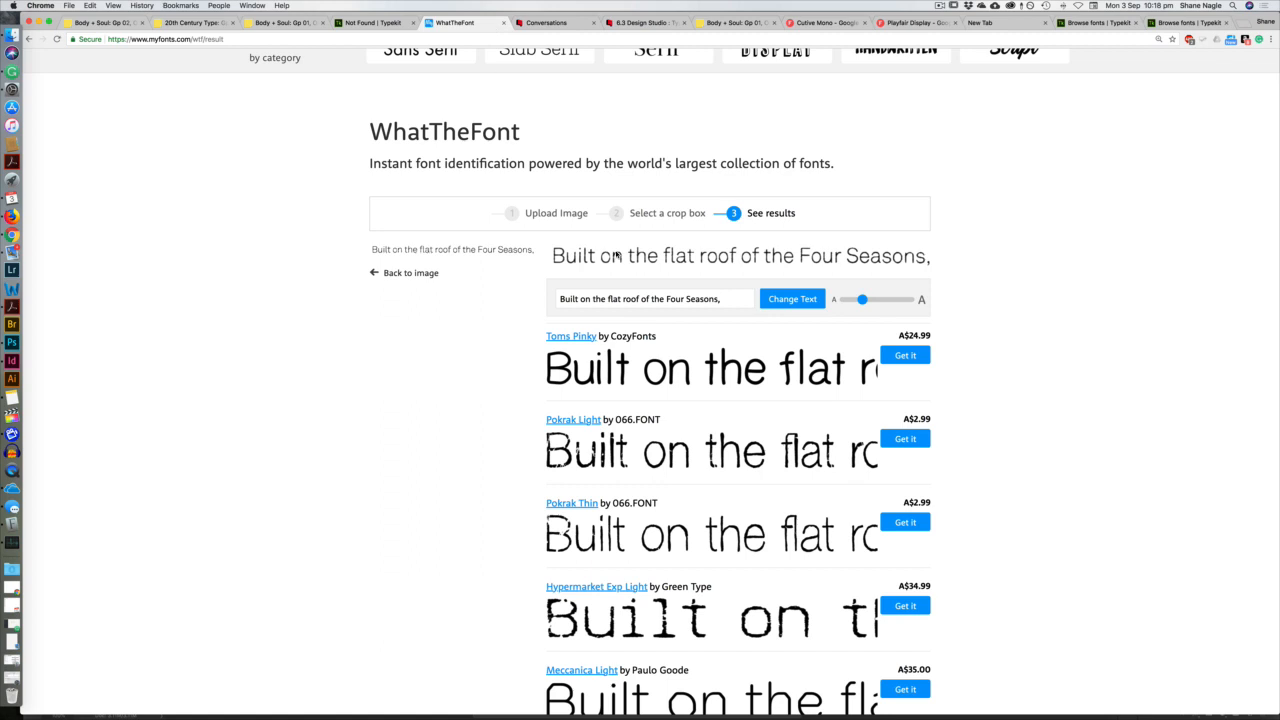
pyautogui.click(551, 214)
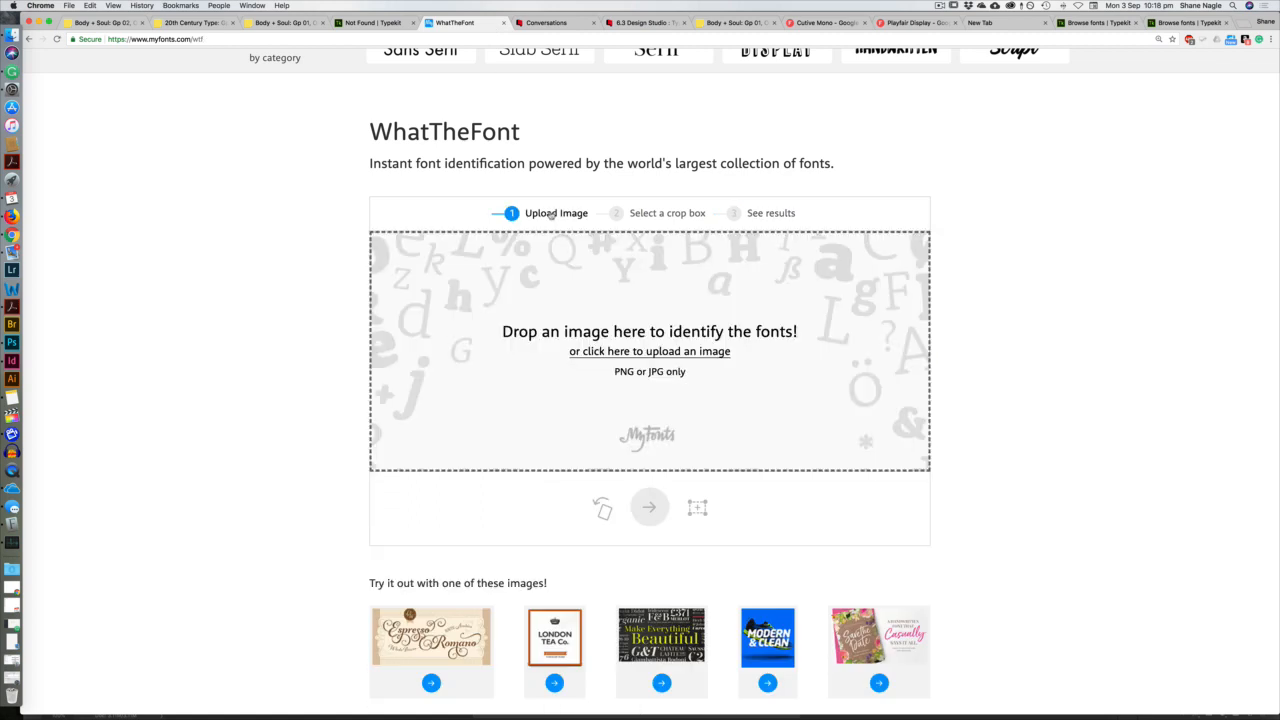
pyautogui.click(637, 353)
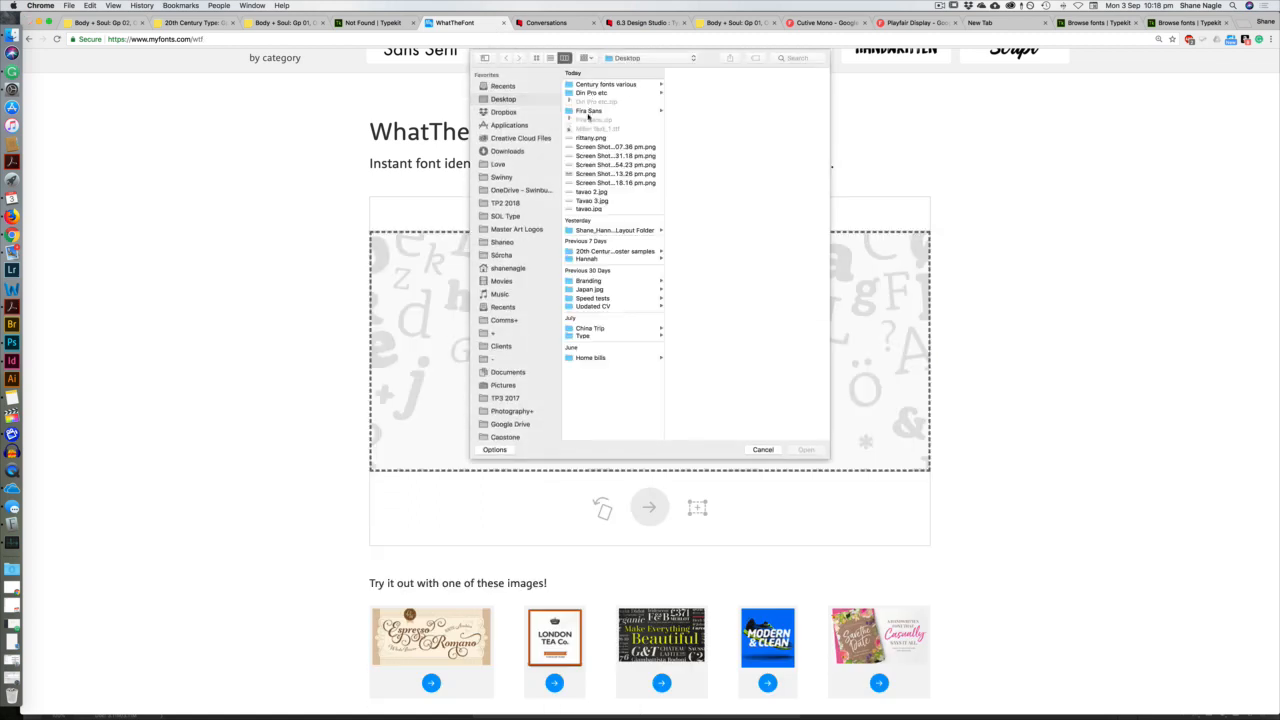
pyautogui.click(589, 139)
pyautogui.click(799, 449)
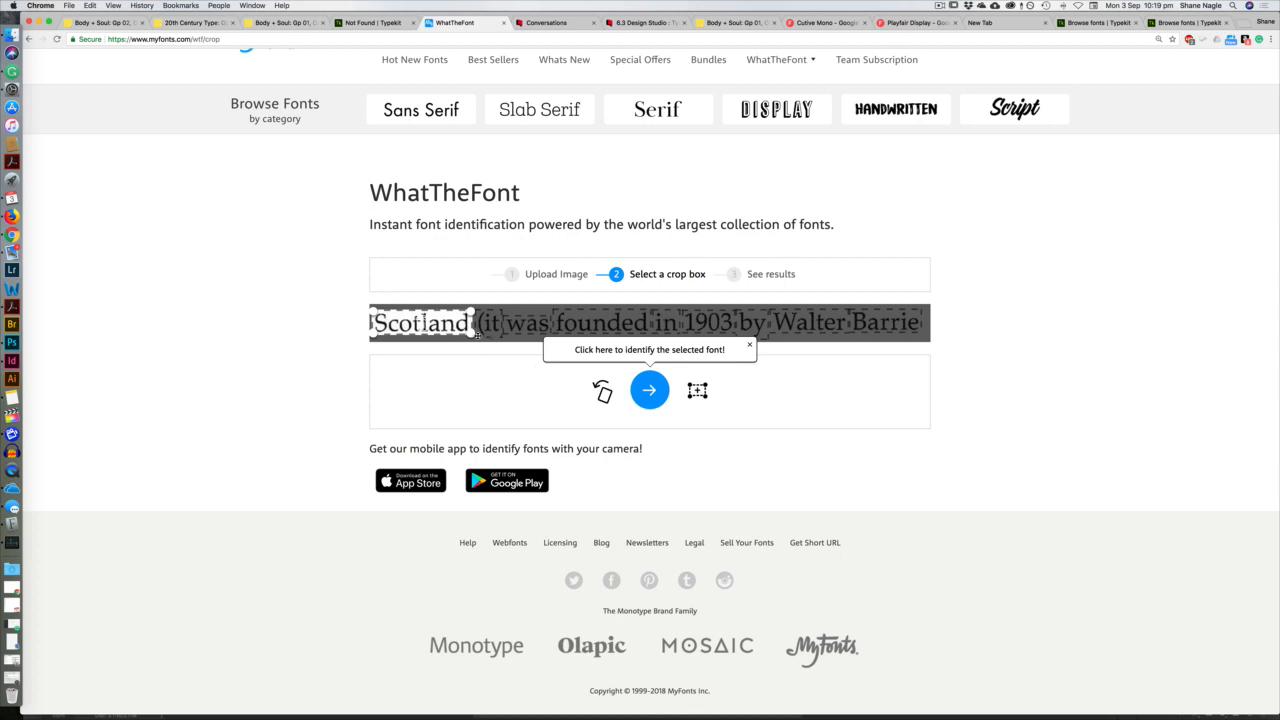
pyautogui.moveTo(472, 335); pyautogui.dragTo(926, 334)
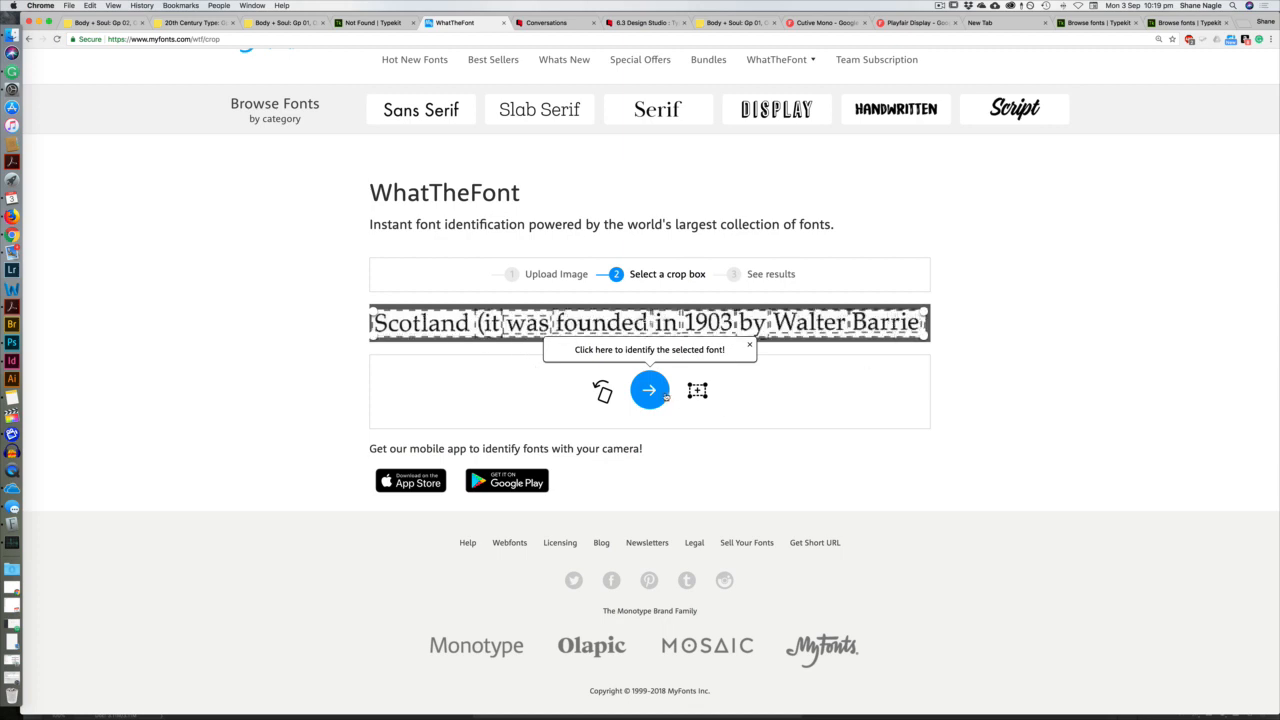
# Identify the font of the cropped text line and reduce the sample size so more of each result's line fits.
pyautogui.click(650, 390)
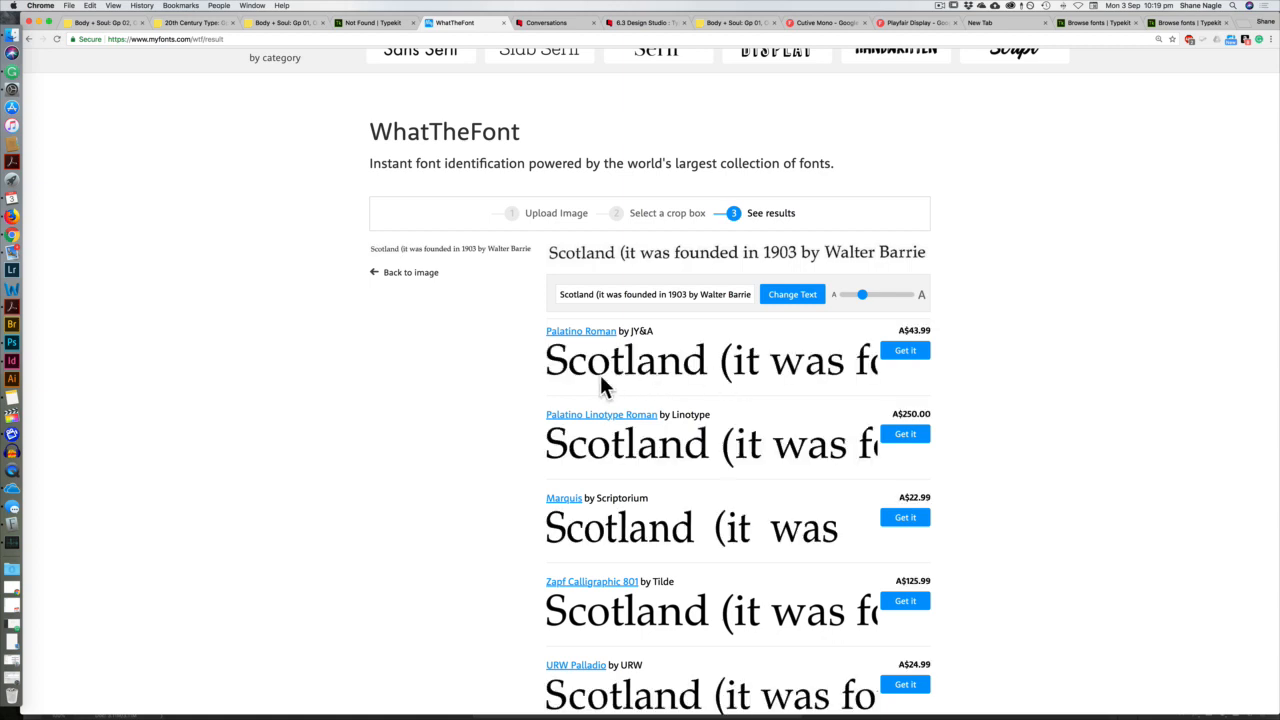
pyautogui.moveTo(861, 296); pyautogui.dragTo(851, 295)
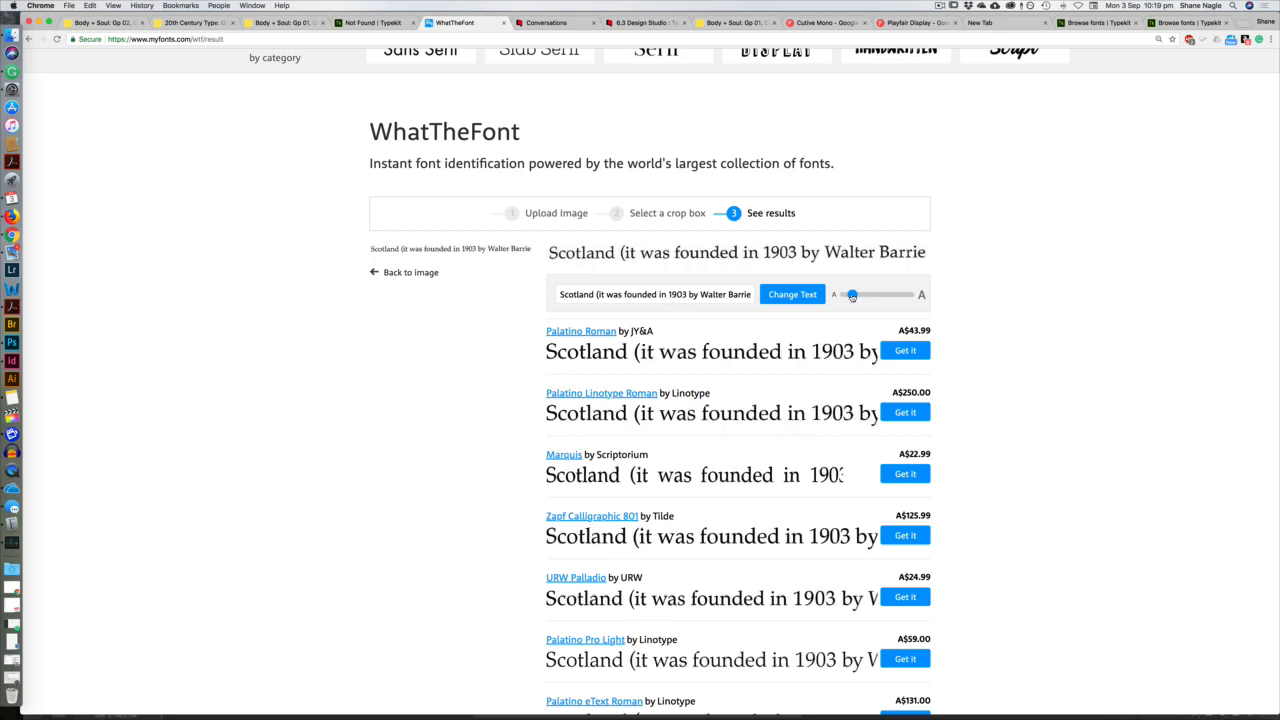
pyautogui.moveTo(852, 296); pyautogui.dragTo(851, 297)
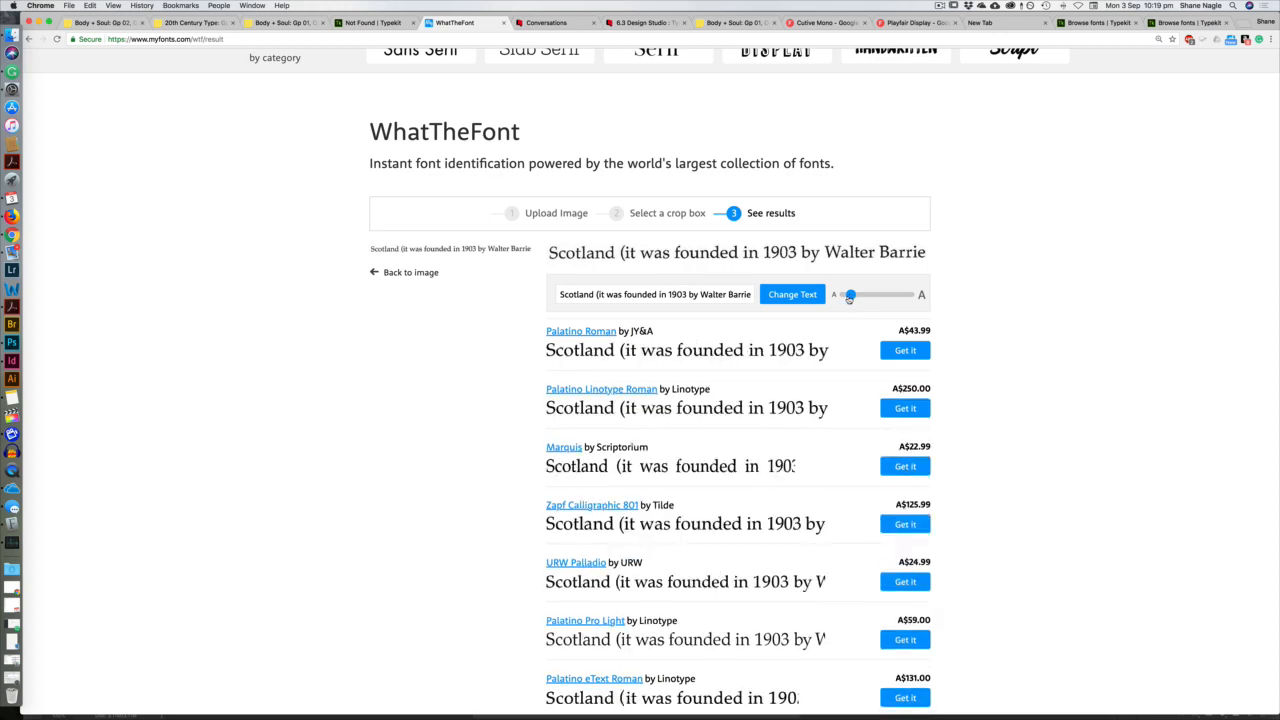
# Enlarge the results page and compare the suggested Palatino and similar fonts with the uploaded line of text.
pyautogui.press('super+equal')
pyautogui.press('super+equal')
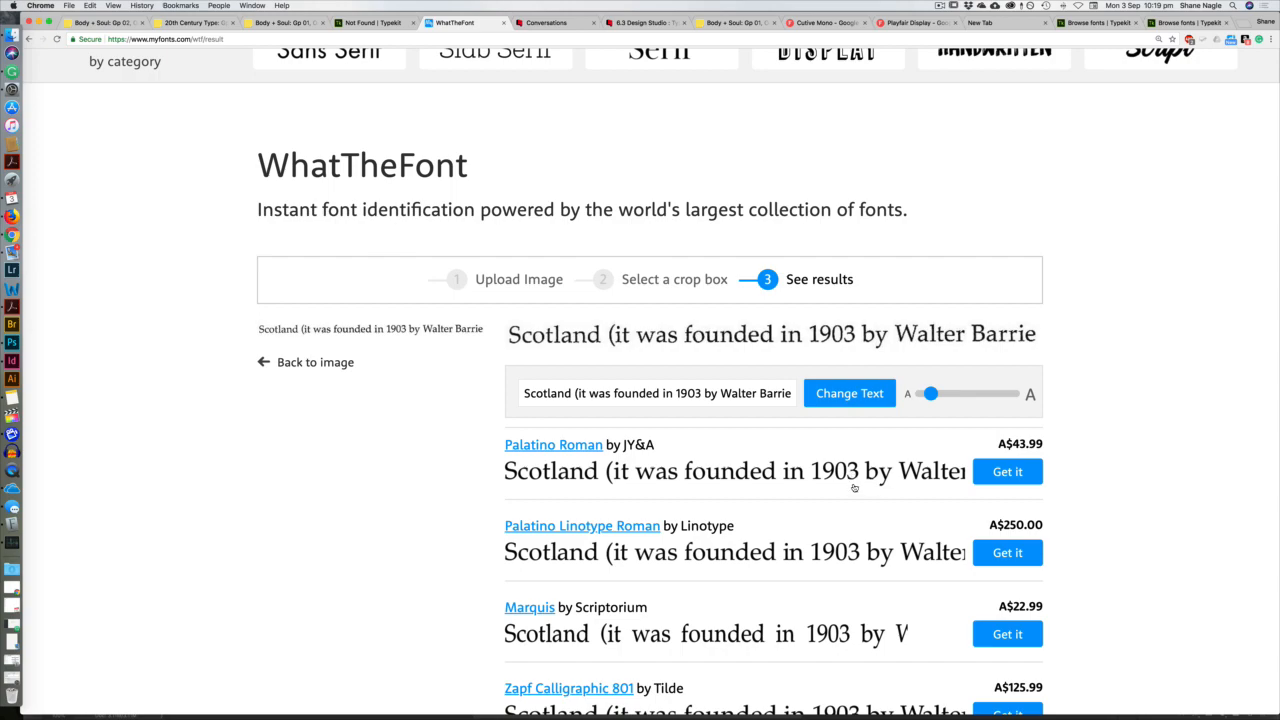
pyautogui.press('super+equal')
pyautogui.press('super+equal')
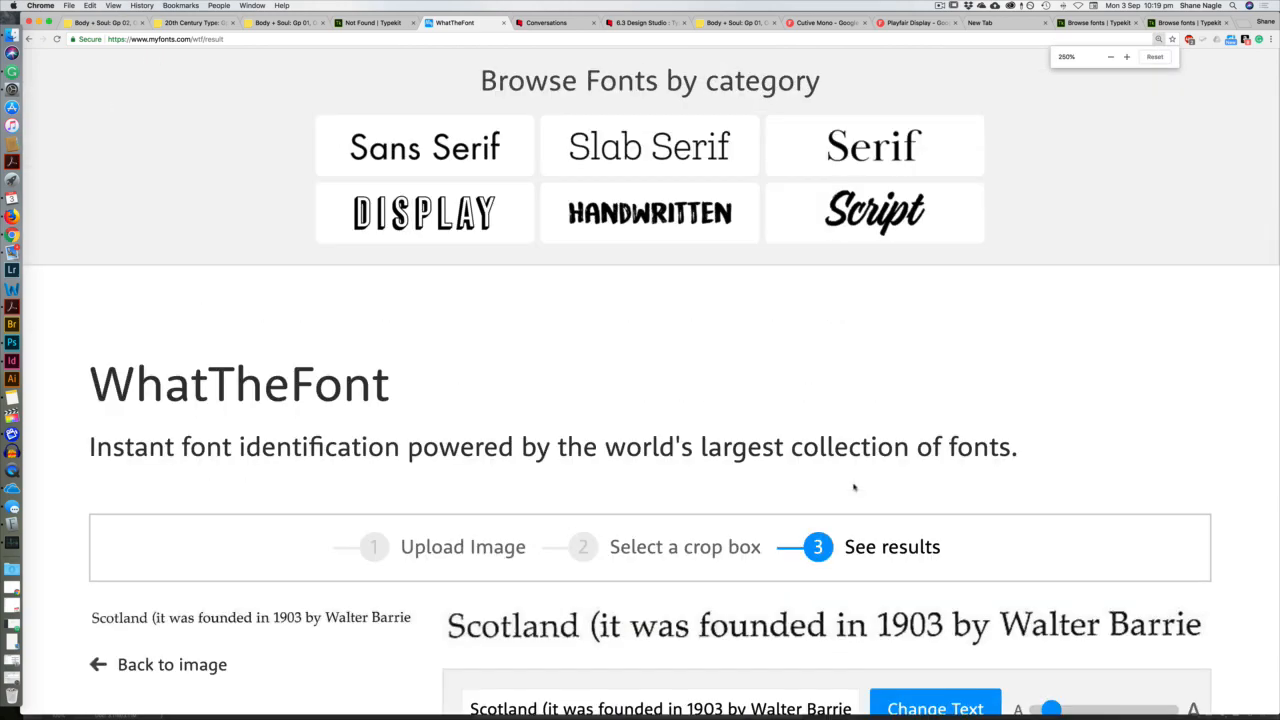
pyautogui.scroll(-10, 960, 337)
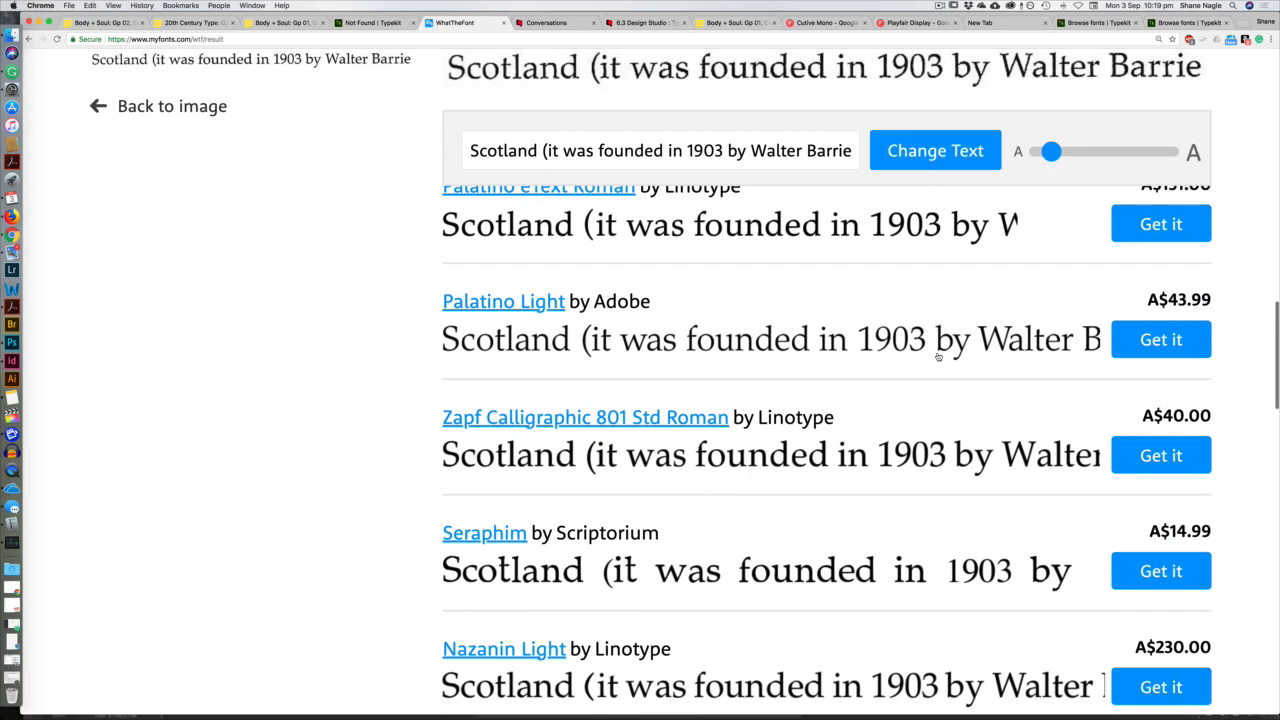
pyautogui.scroll(1, 934, 353)
pyautogui.scroll(7, 934, 353)
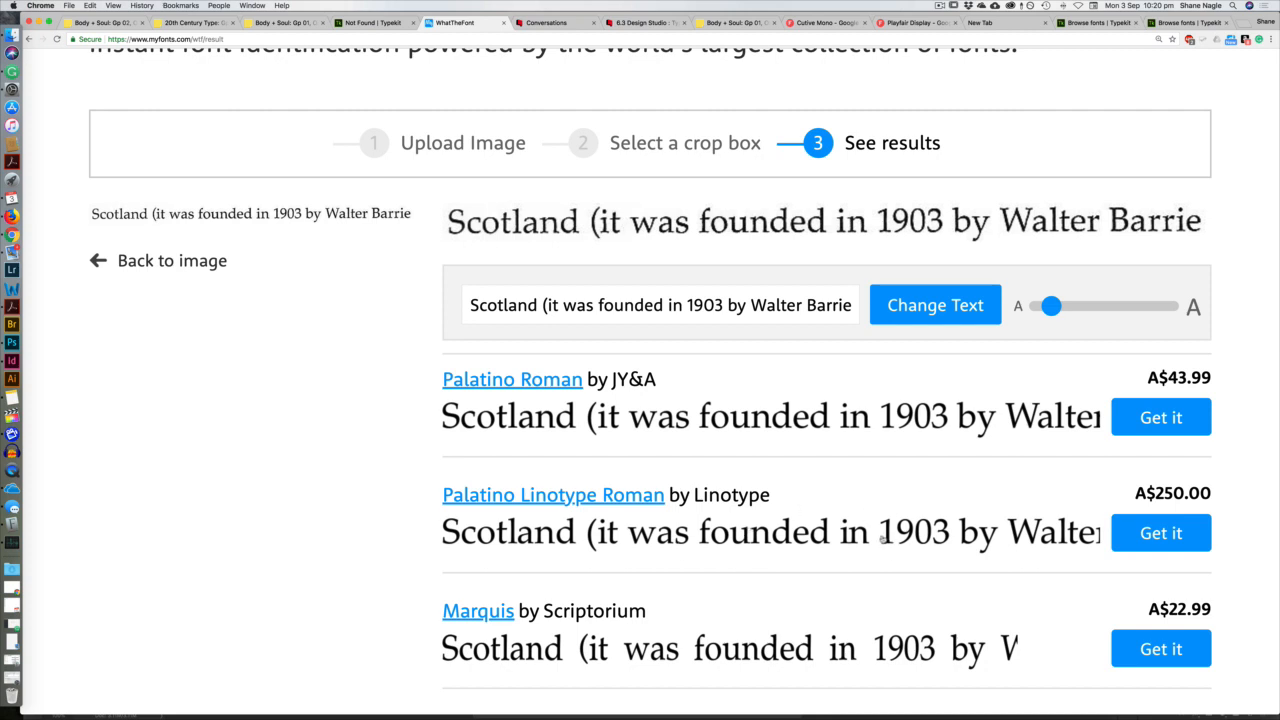
pyautogui.scroll(-2, 792, 524)
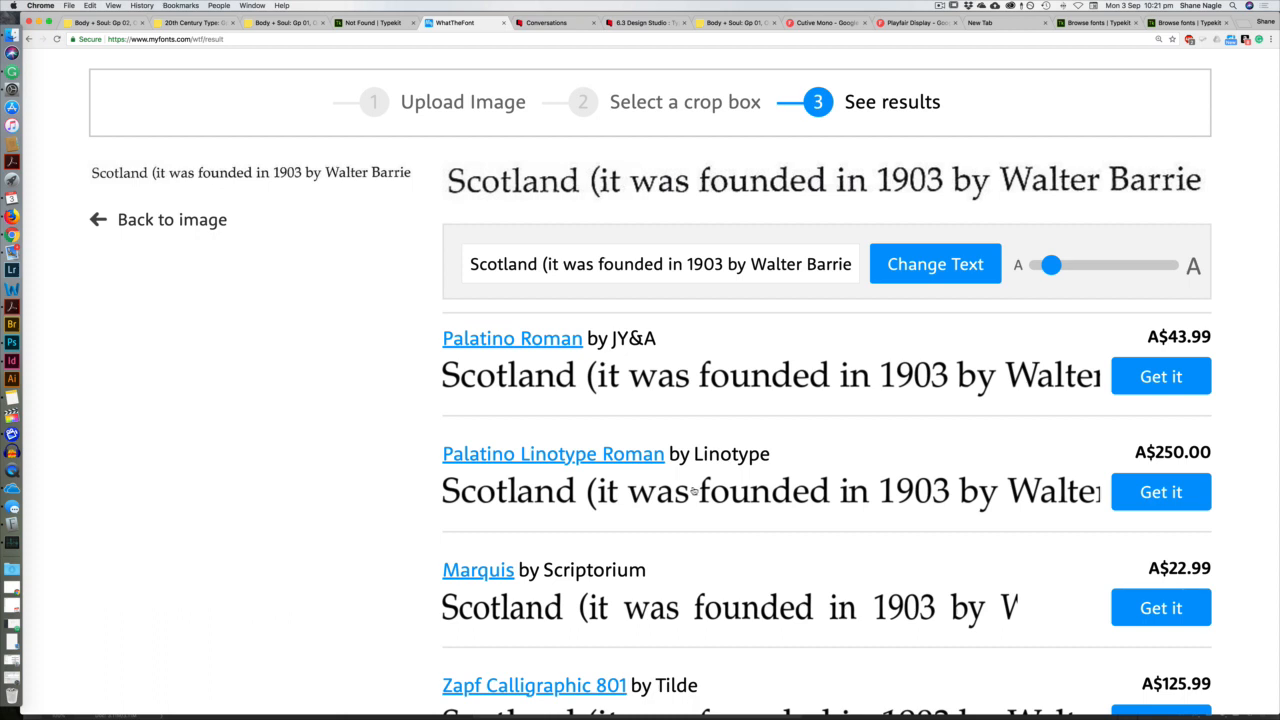
# Switch to Font Book, search all fonts for "palatino" and move its window down over the results page.
pyautogui.press('super+Tab')
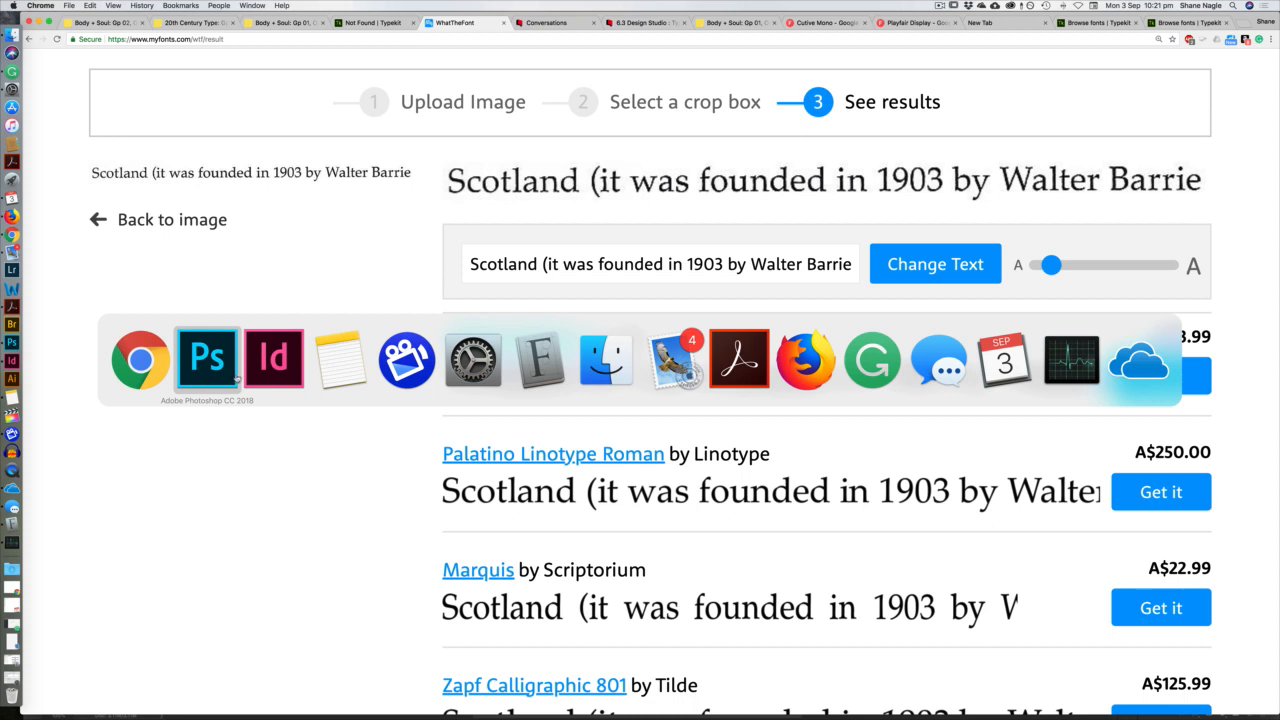
pyautogui.press('super+Tab')
pyautogui.press('super+Tab')
pyautogui.press('super+Tab')
pyautogui.press('super+Tab')
pyautogui.press('super+Tab')
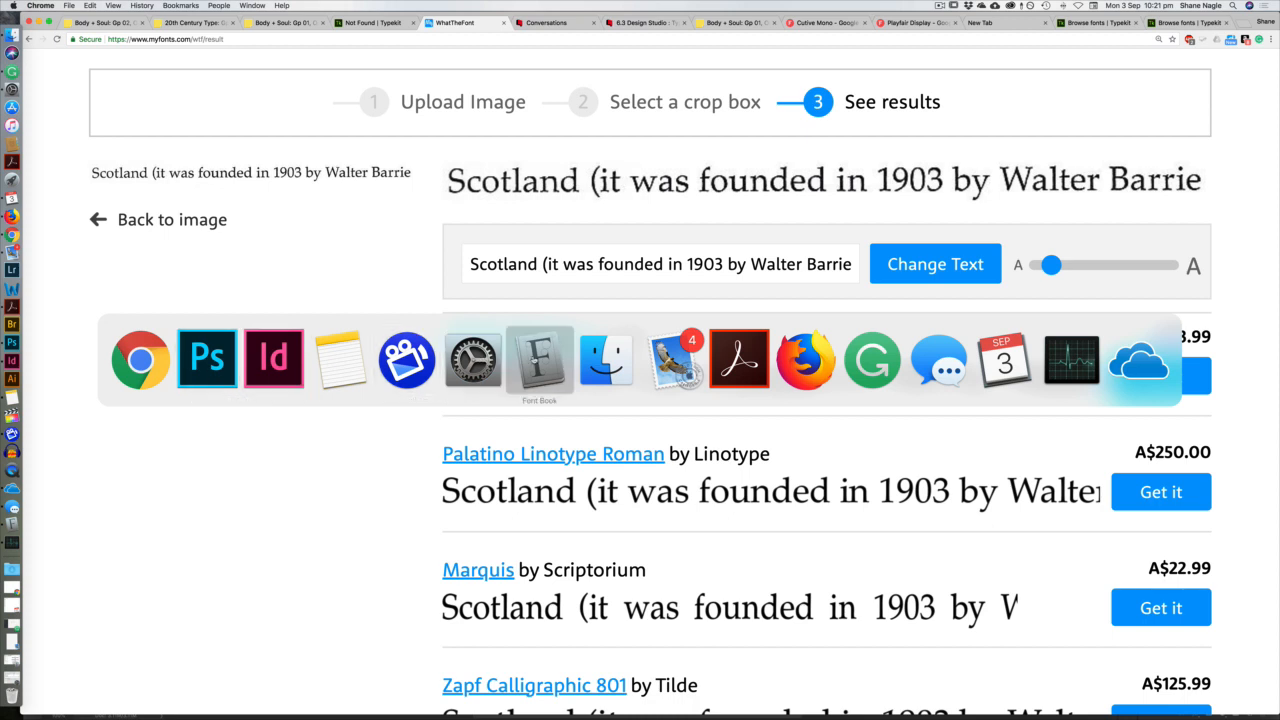
pyautogui.press('super+Tab')
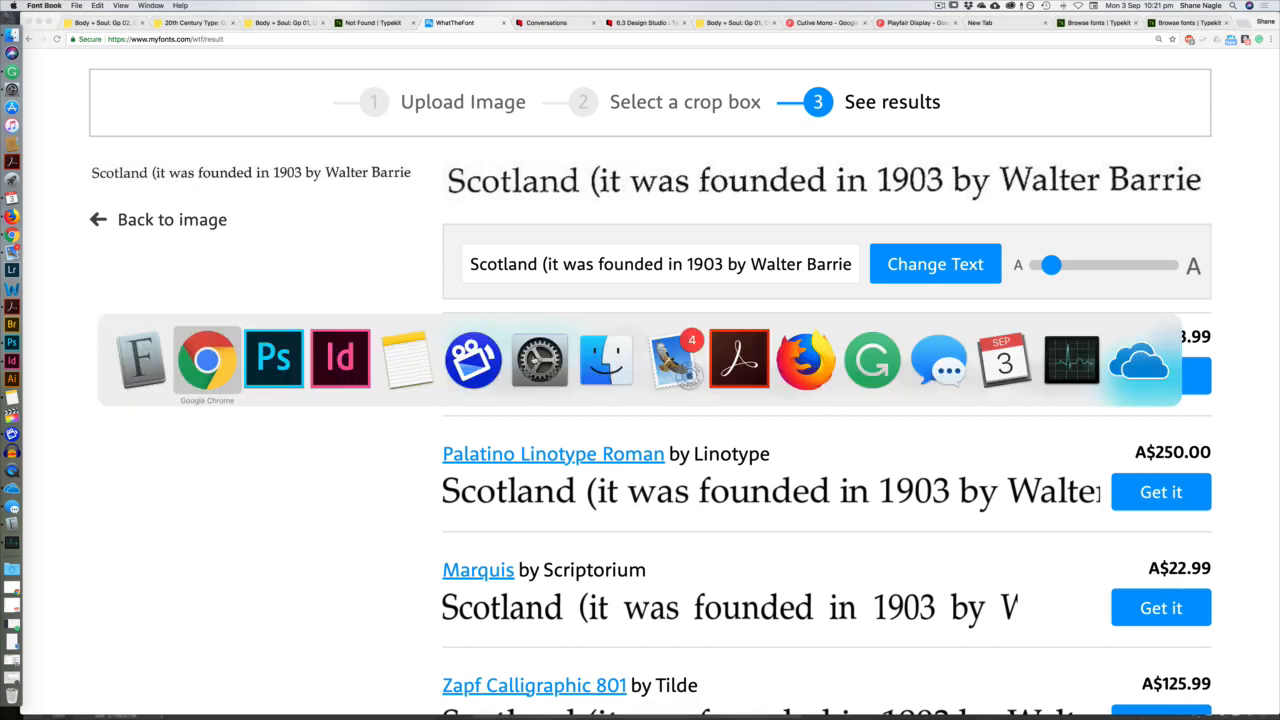
pyautogui.press('super+Tab')
pyautogui.press('super+Tab')
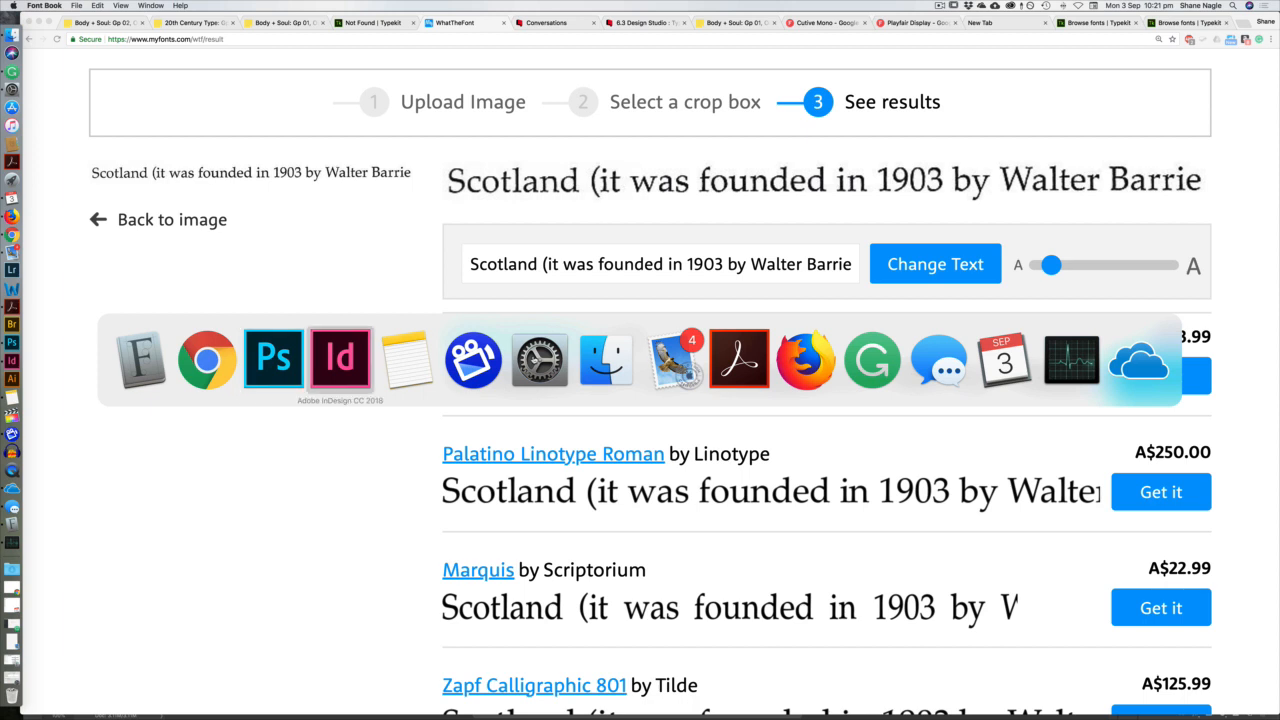
pyautogui.press('super+shift+Tab')
pyautogui.press('super+shift+Tab')
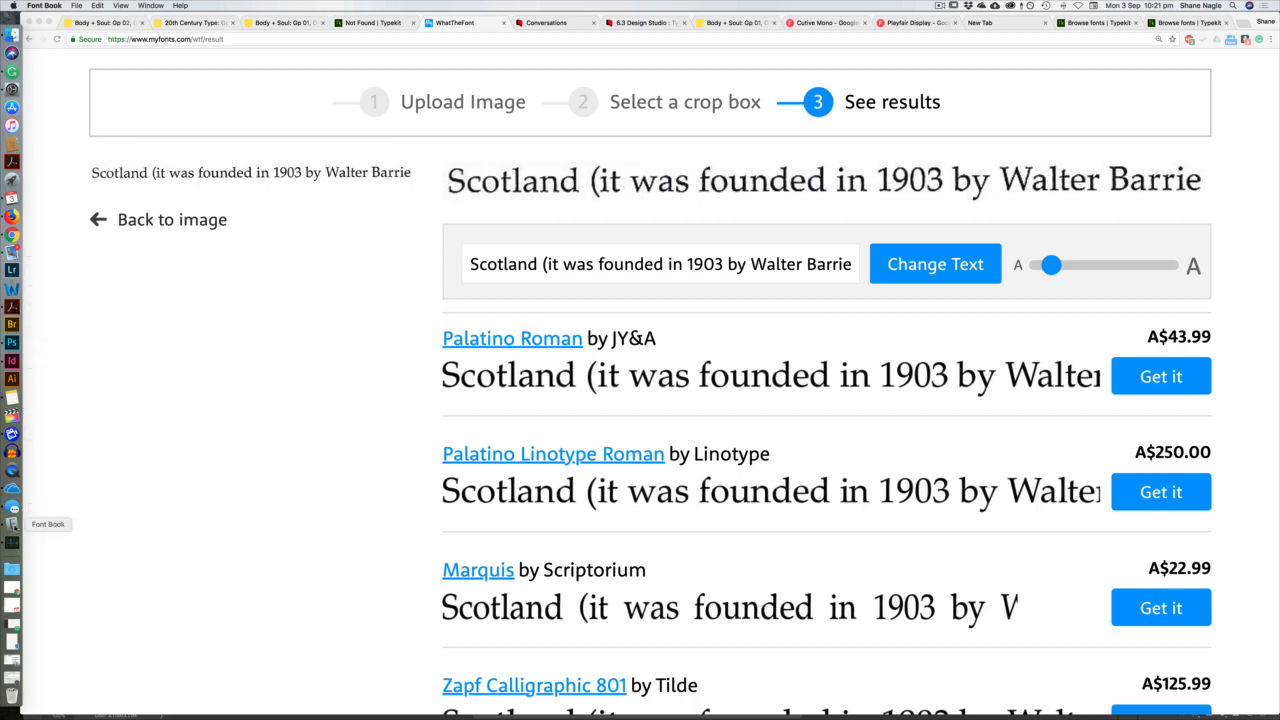
pyautogui.click(12, 524)
pyautogui.press('super+f')
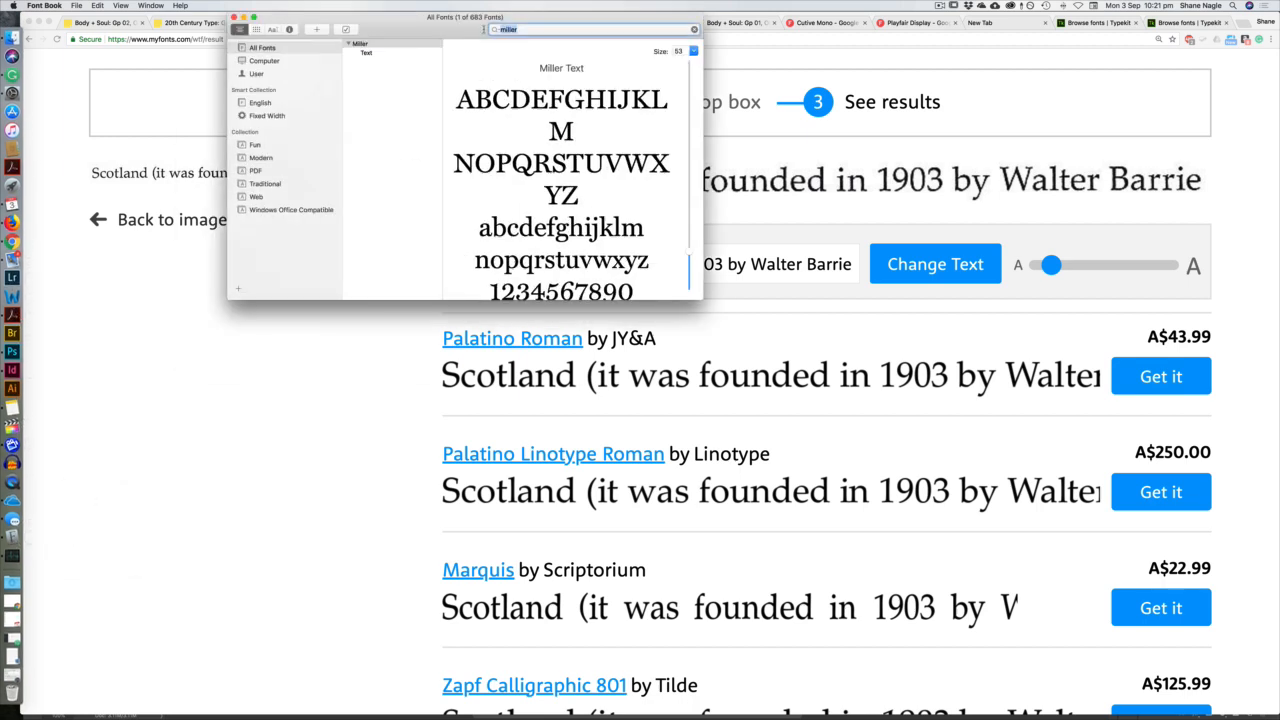
pyautogui.write('palatino')
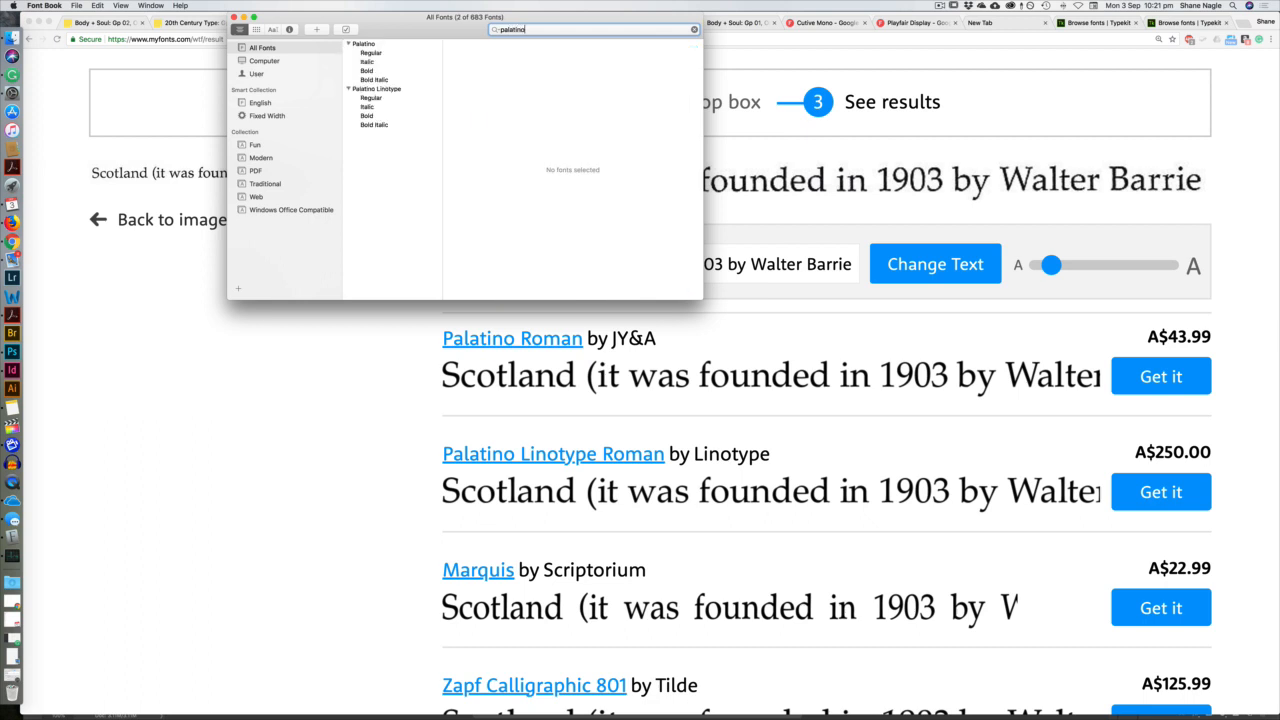
pyautogui.moveTo(433, 31); pyautogui.dragTo(444, 247)
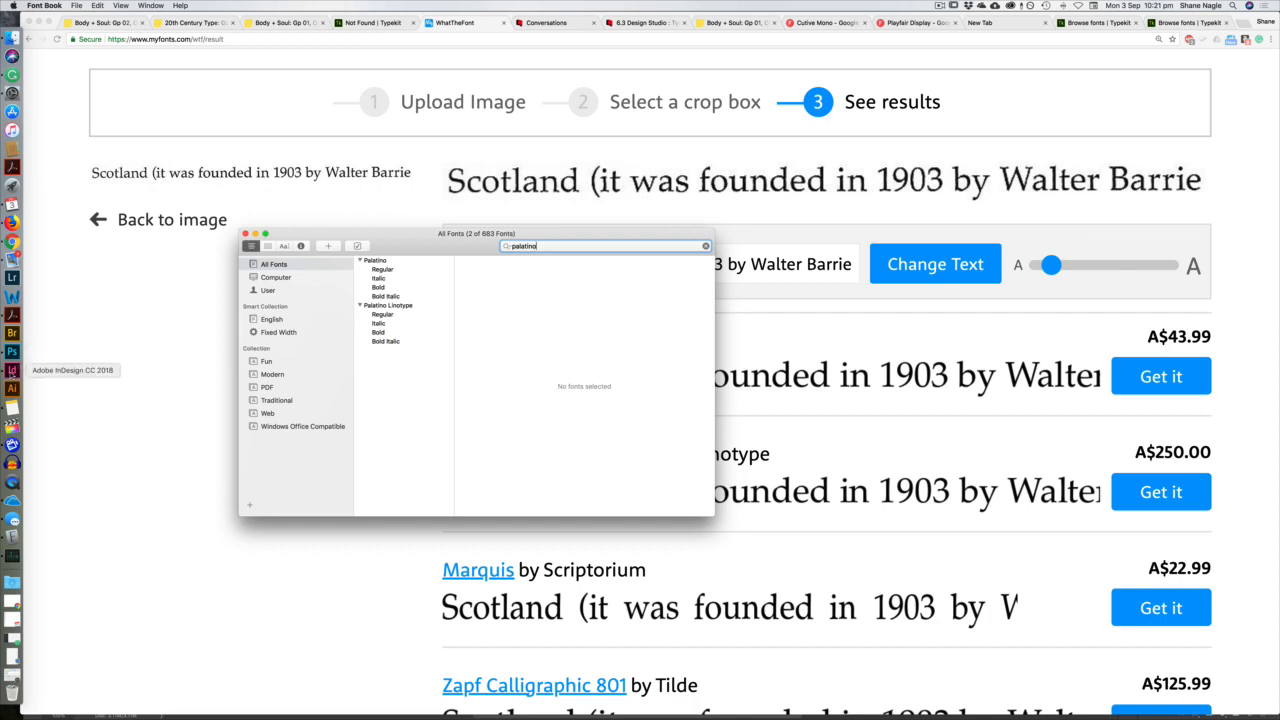
# Switch to InDesign and replace the text of the lowest Fira Sans Light sample line with "Palatino Typeface".
pyautogui.click(12, 370)
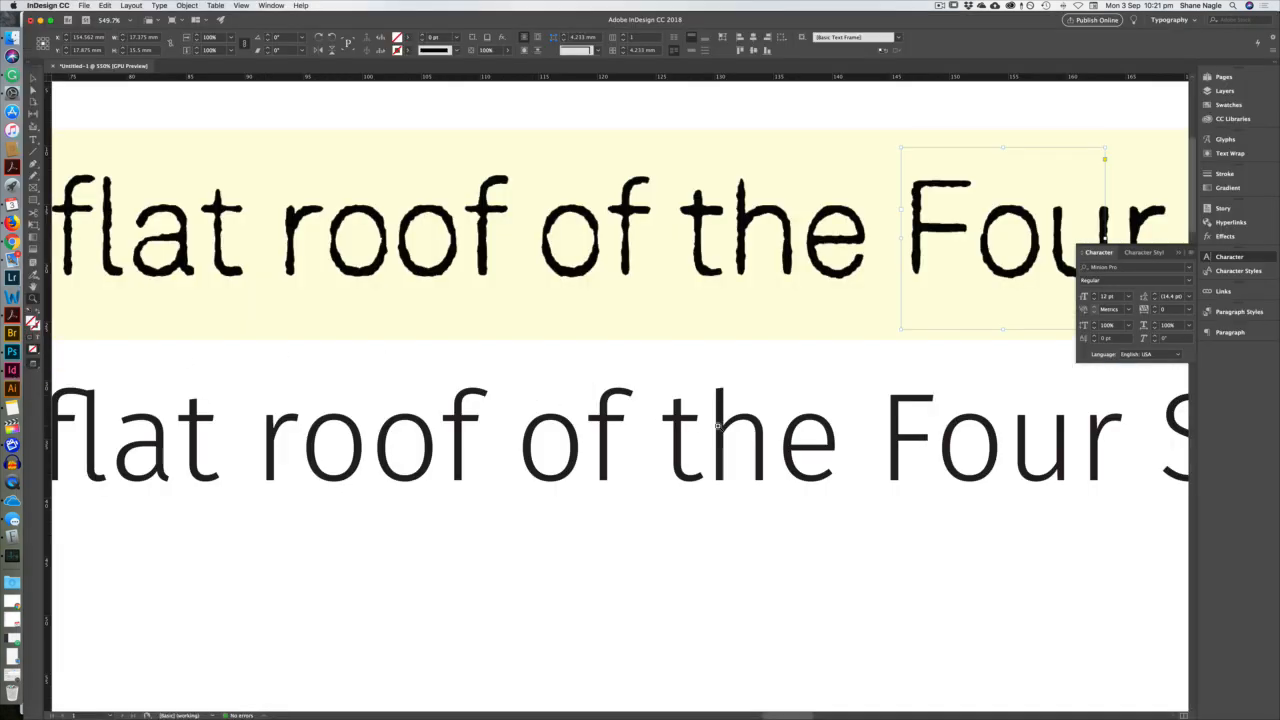
pyautogui.press('super+minus')
pyautogui.press('super+minus')
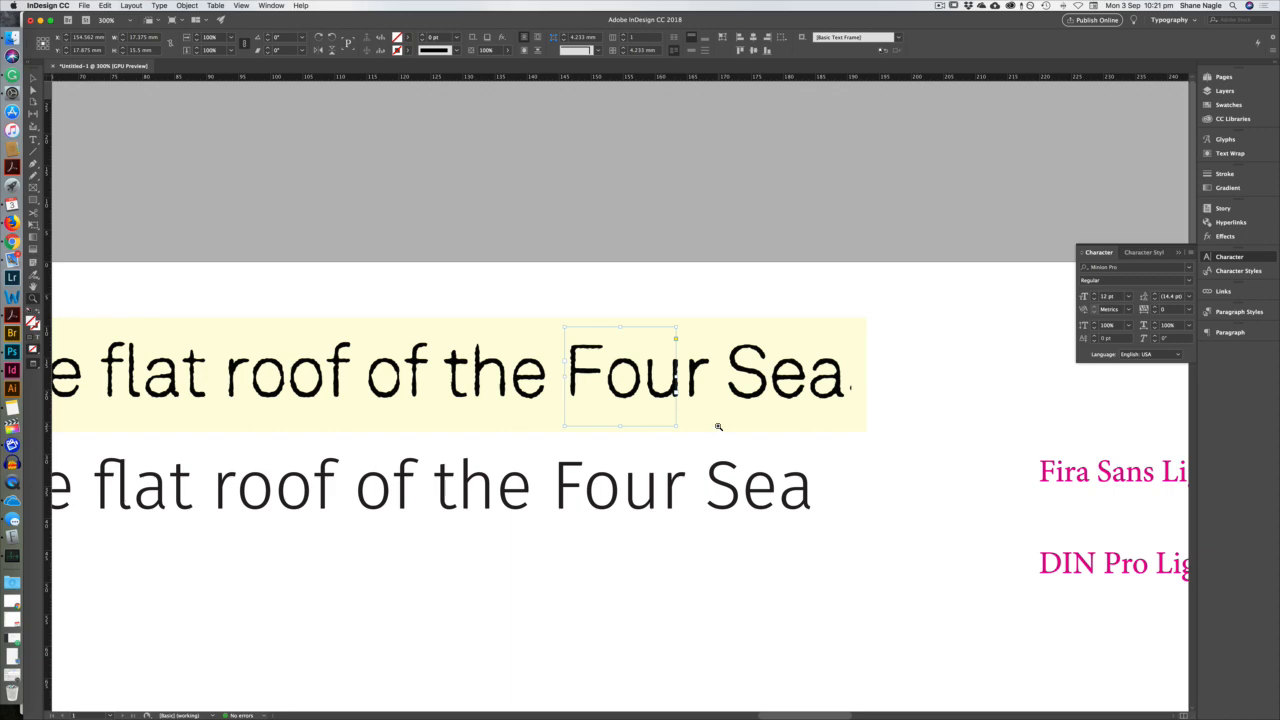
pyautogui.press('super+equal')
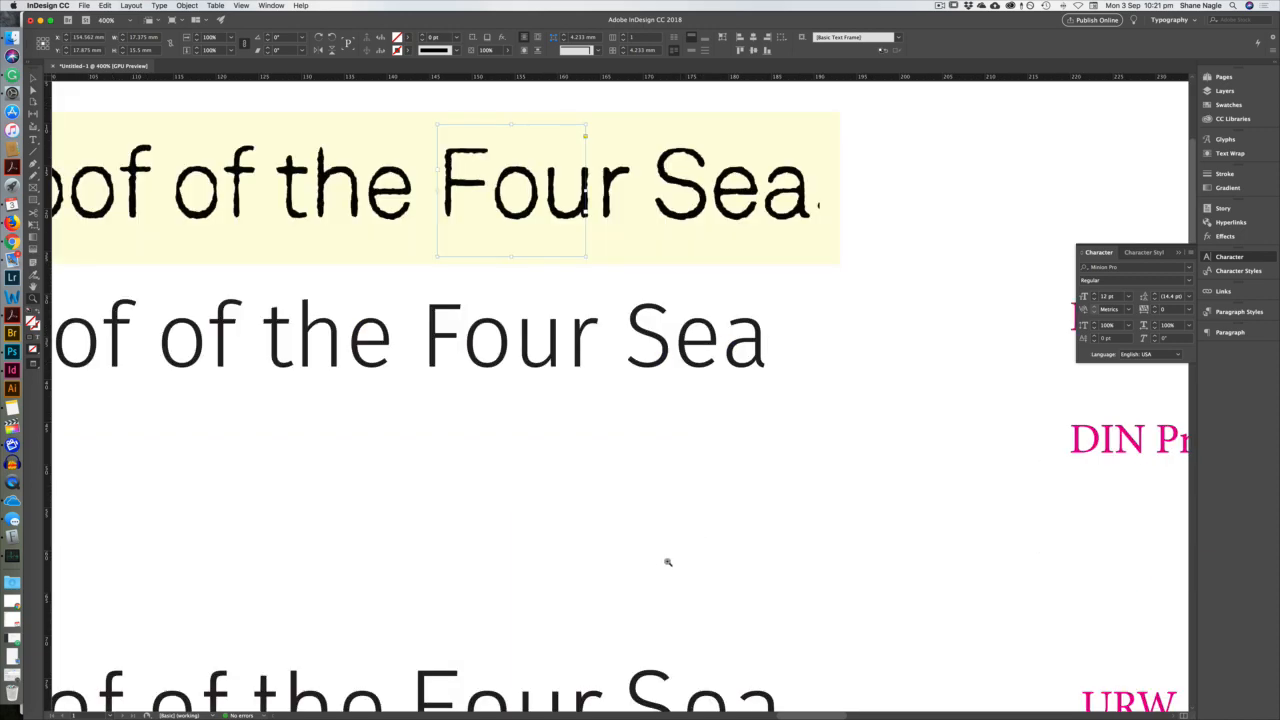
pyautogui.scroll(-4, 666, 560)
pyautogui.hscroll(-2, 666, 560)
pyautogui.scroll(-5, 600, 400)
pyautogui.hscroll(-3, 600, 400)
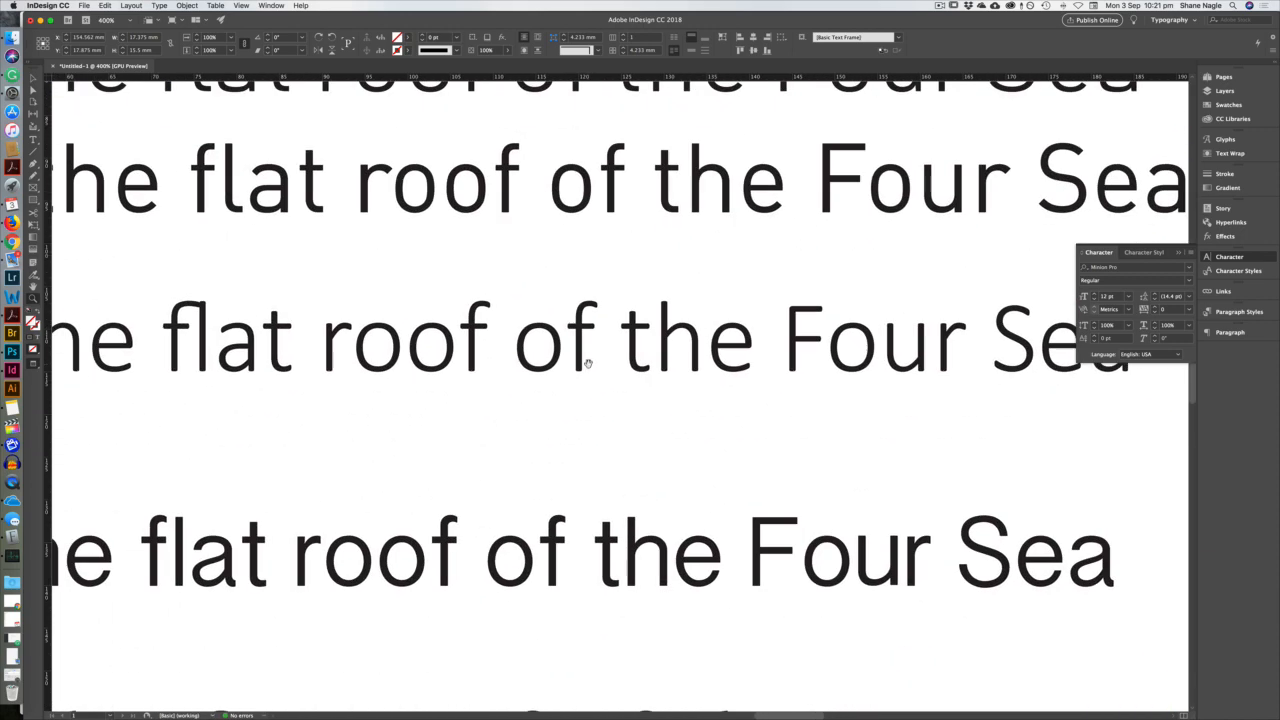
pyautogui.press('super+minus')
pyautogui.press('super+minus')
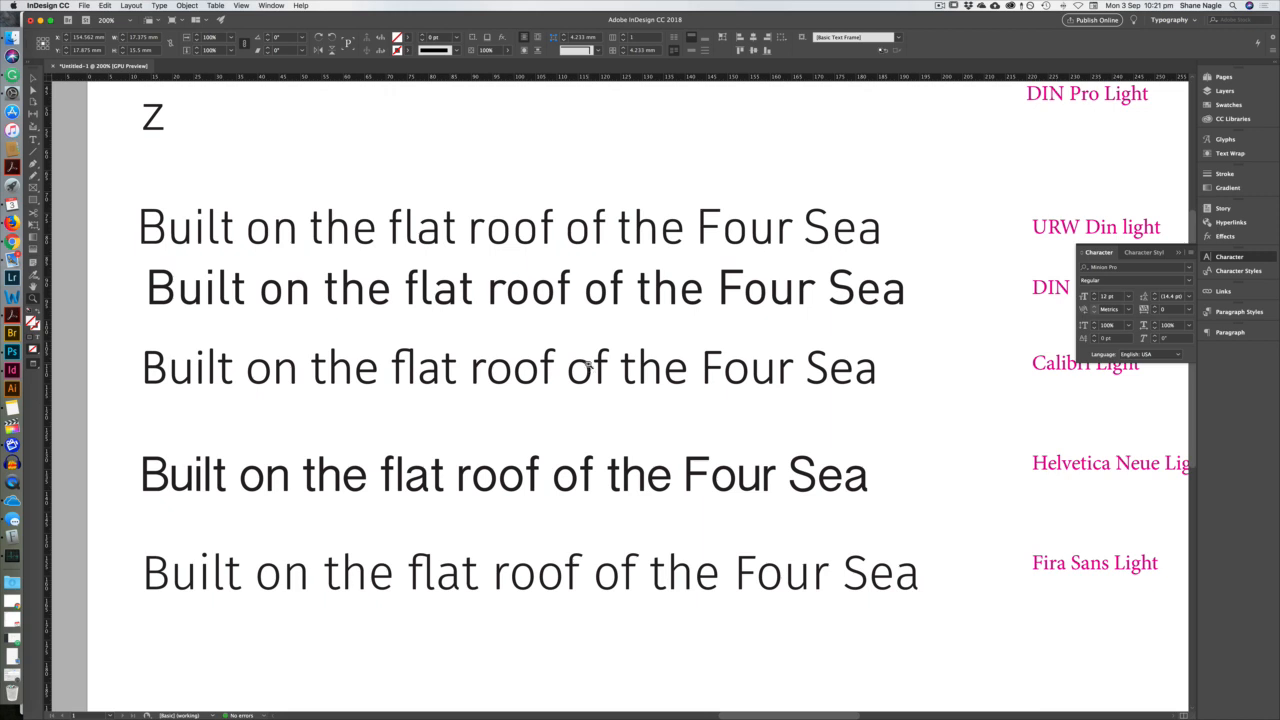
pyautogui.press('t')
pyautogui.moveTo(909, 570); pyautogui.dragTo(103, 566)
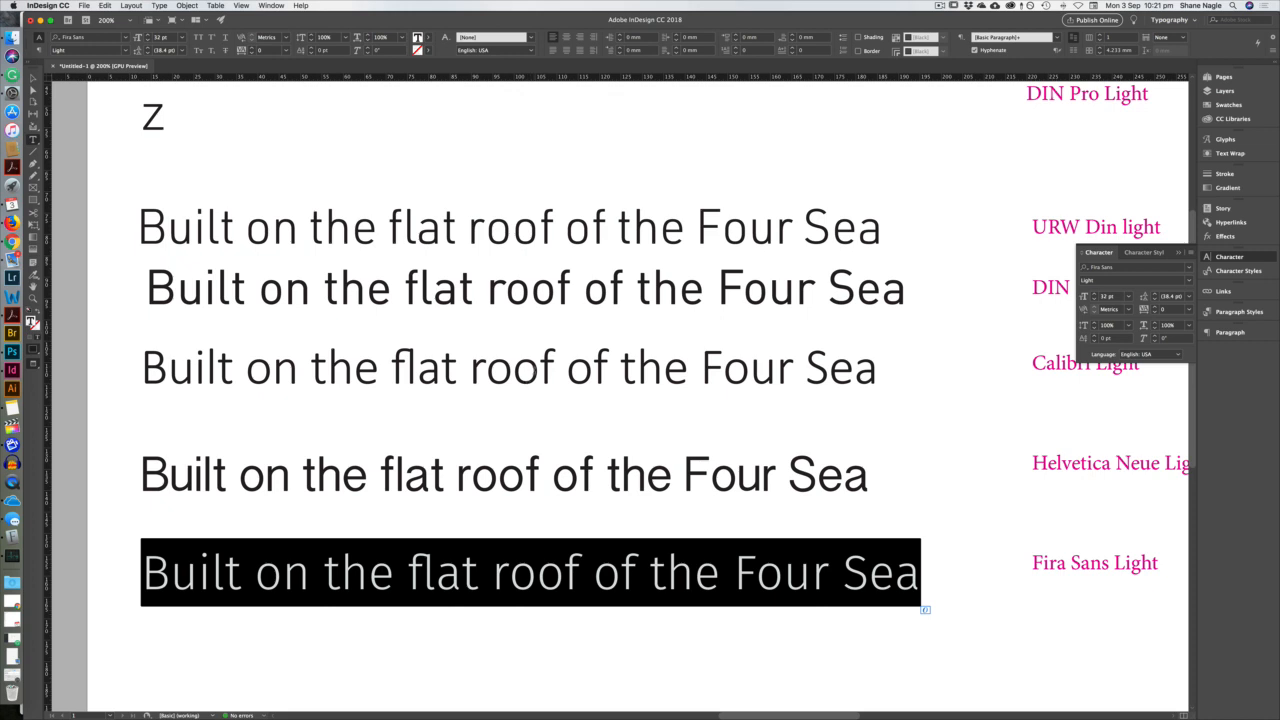
pyautogui.write('Palat')
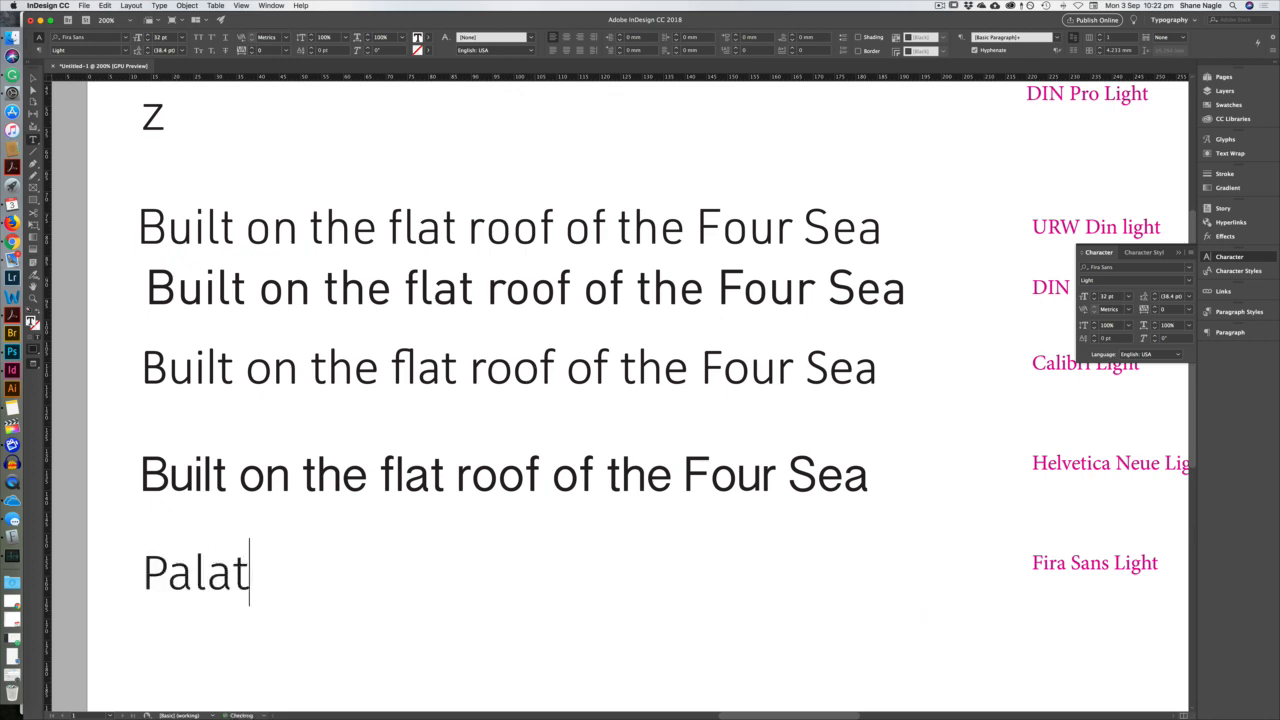
pyautogui.write('ino Typeface')
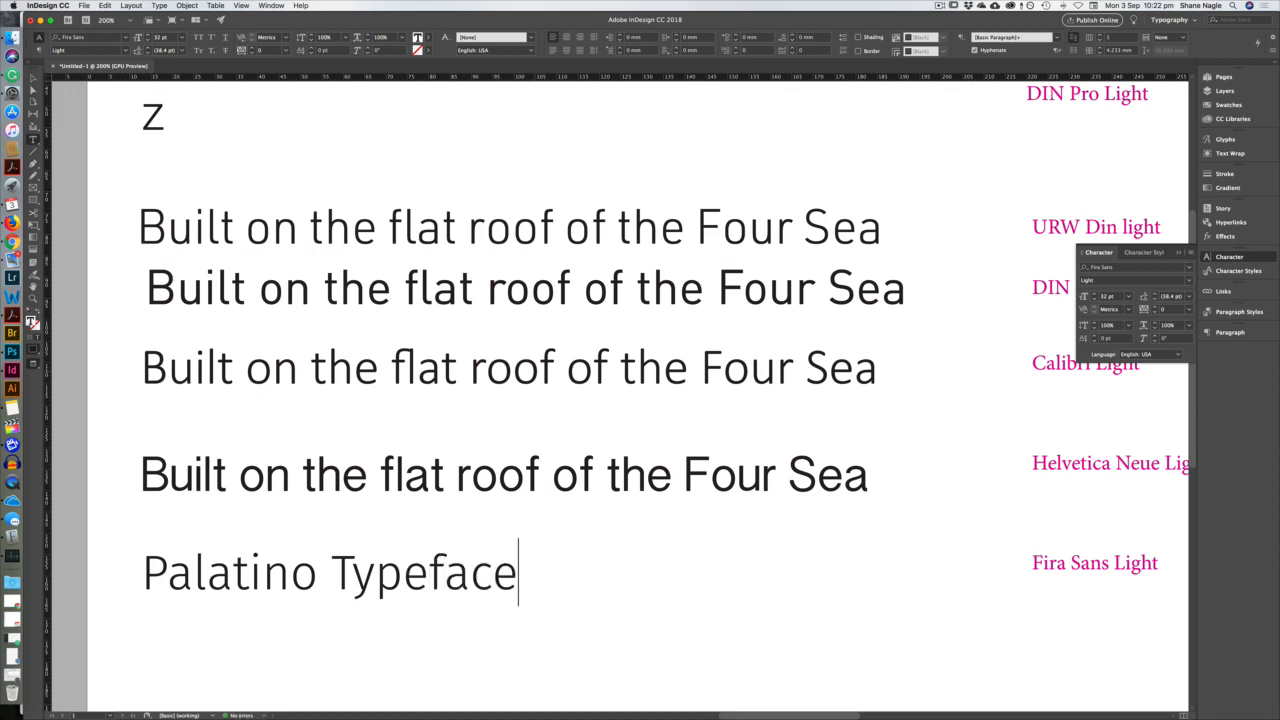
# Select the whole "Palatino Typeface" line and open Typekit in the browser from the font choices to add fonts.
pyautogui.press('super+a')
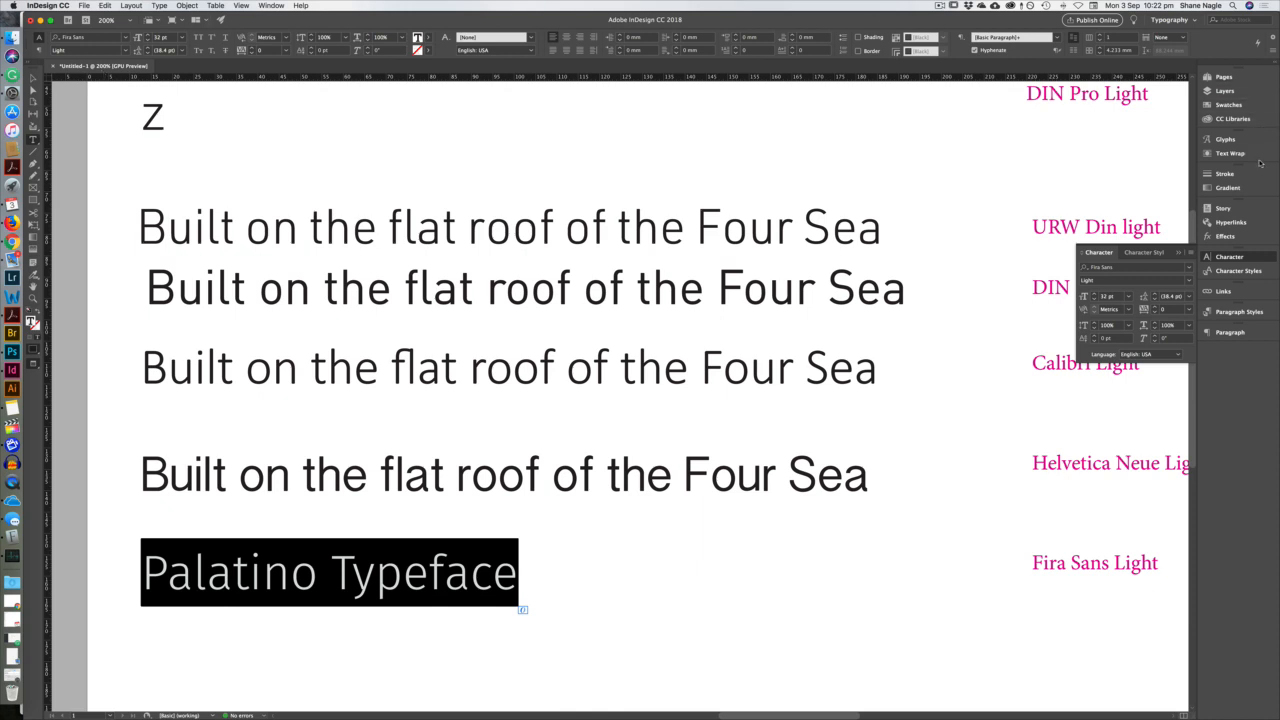
pyautogui.click(1190, 270)
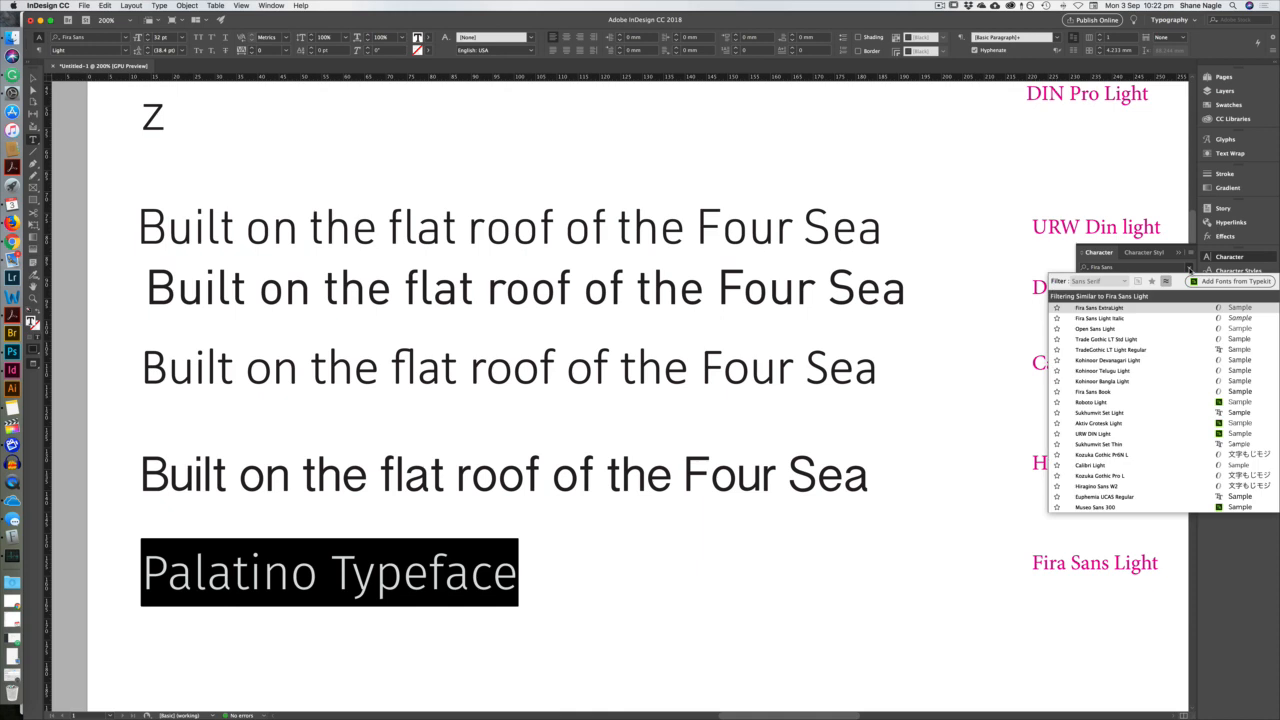
pyautogui.click(1212, 285)
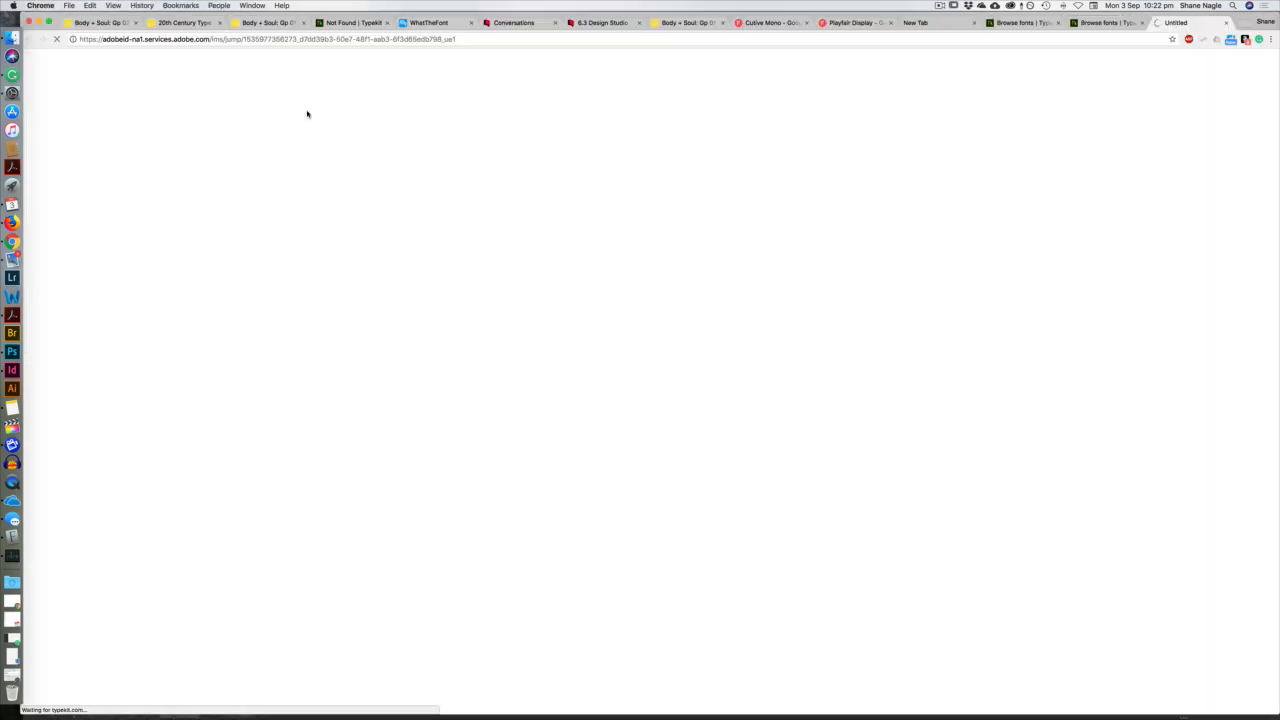
# In the existing Typekit browse page, filter for serif fonts with medium weight, x-height and contrast, and remove the paragraph recommendation.
pyautogui.click(1098, 24)
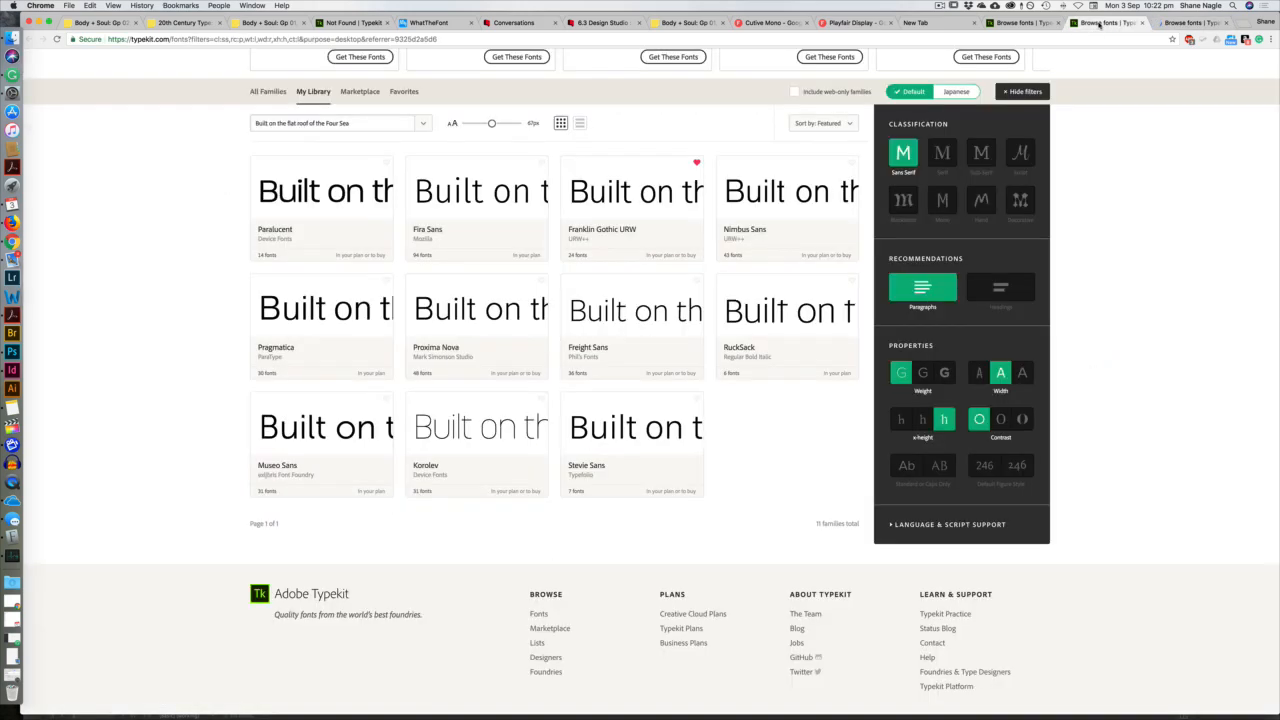
pyautogui.click(942, 153)
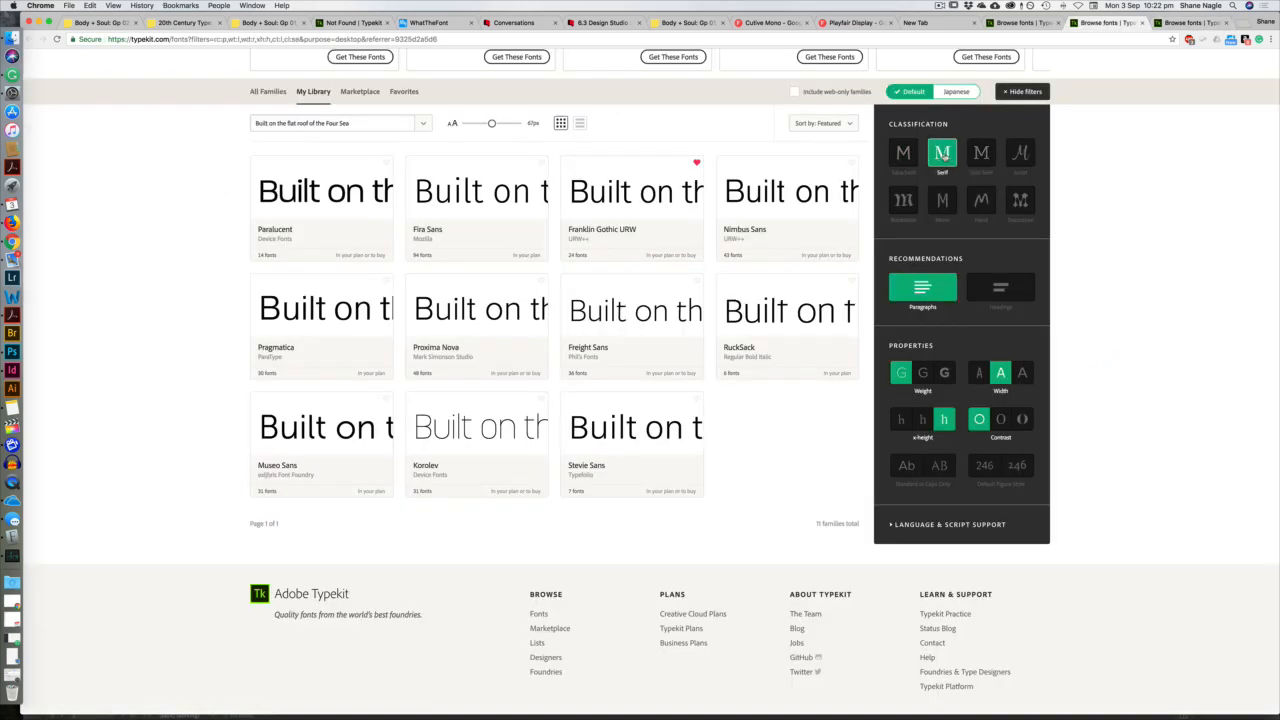
pyautogui.click(921, 289)
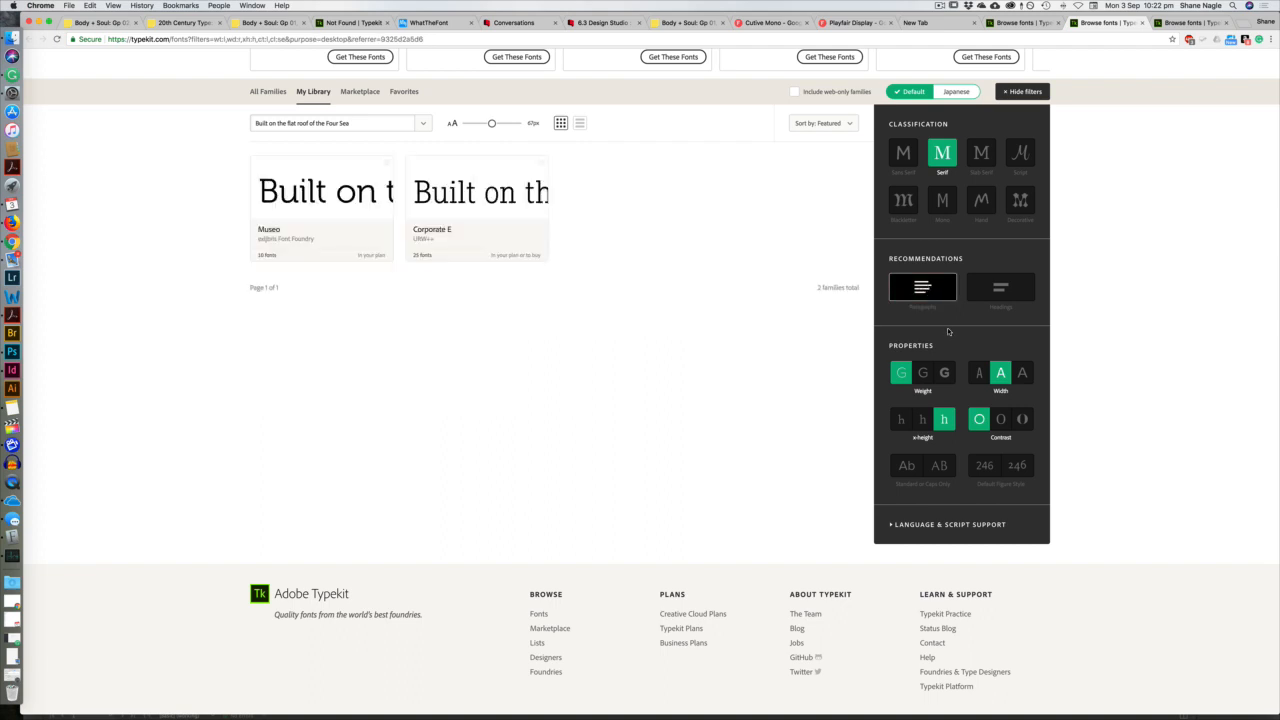
pyautogui.click(924, 373)
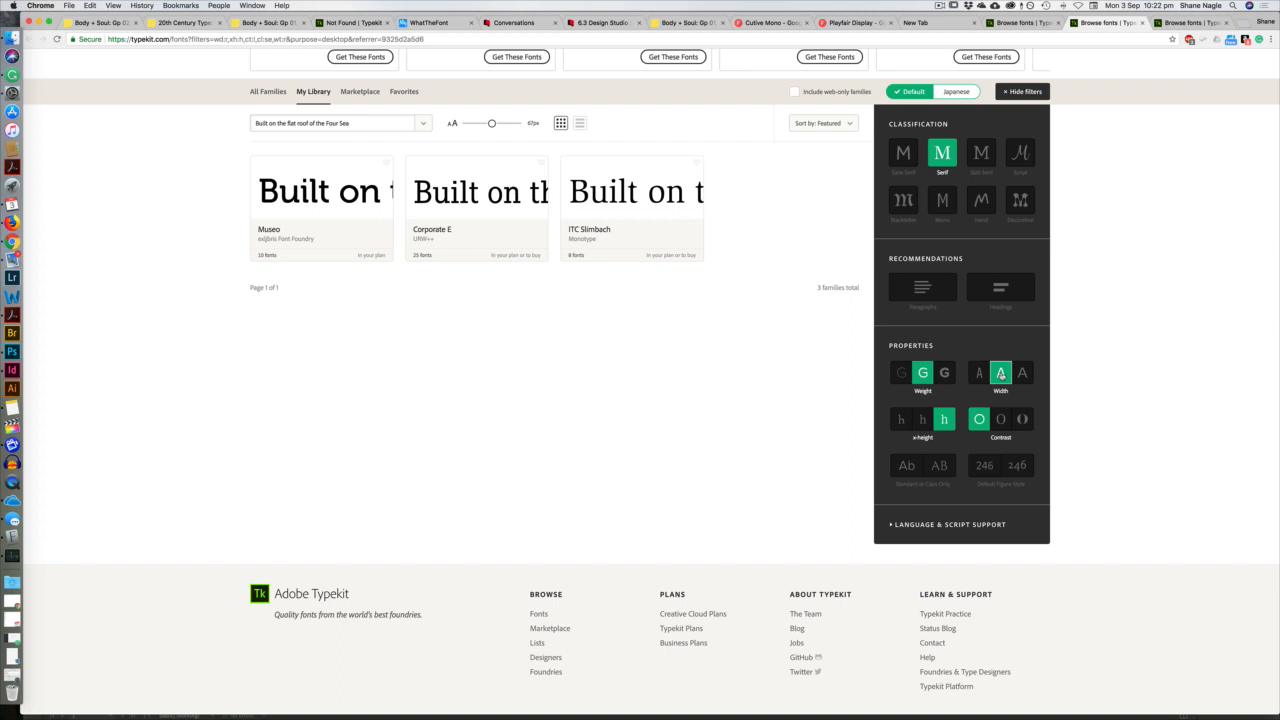
pyautogui.click(923, 420)
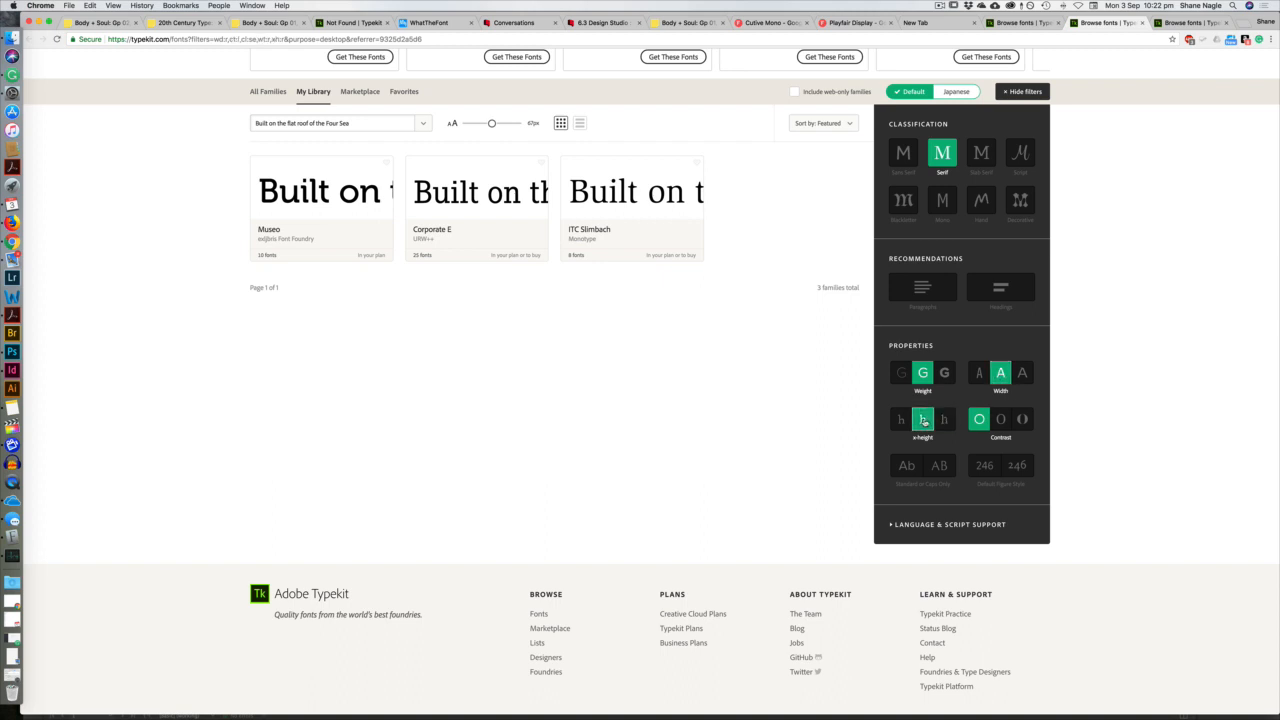
pyautogui.click(1001, 421)
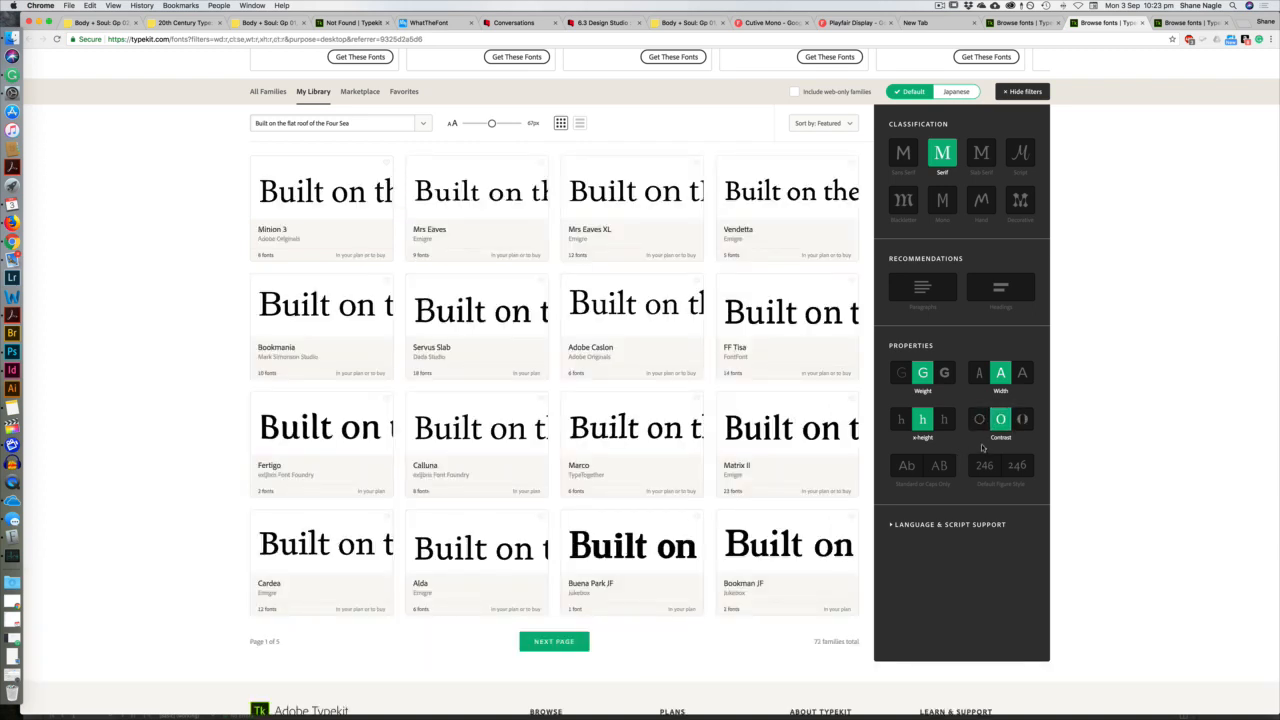
pyautogui.press('super+Tab')
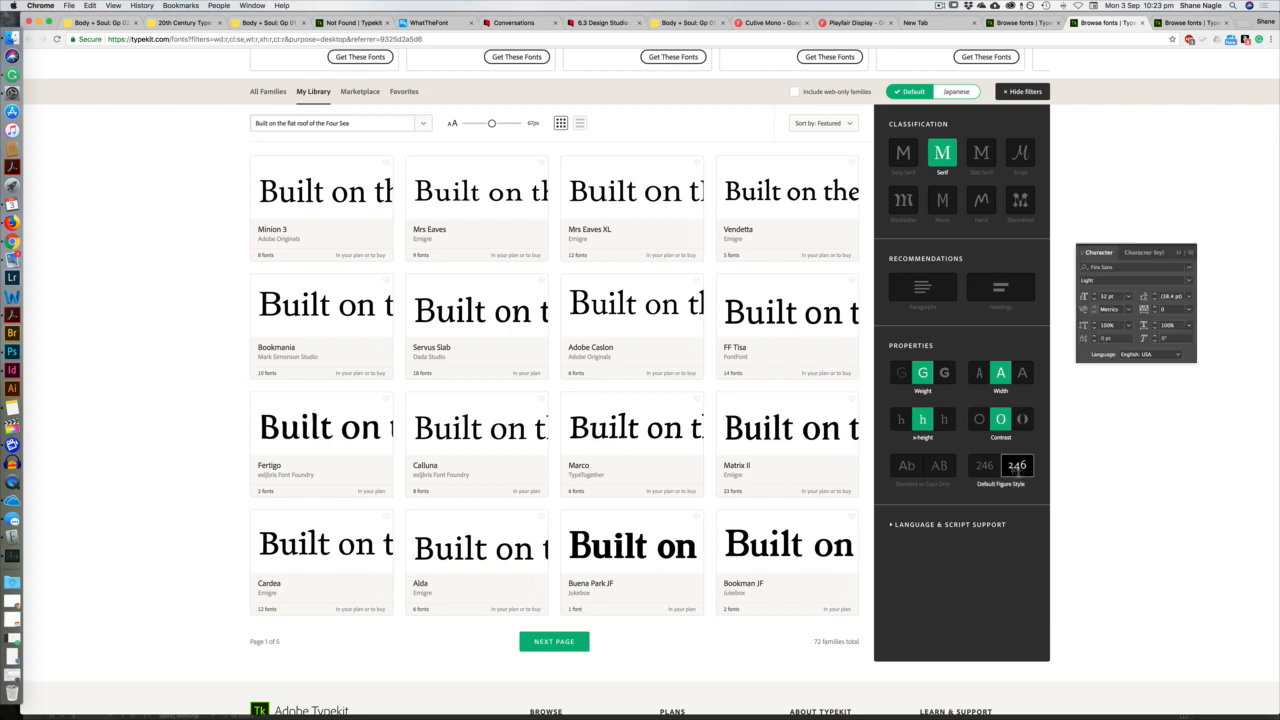
pyautogui.press('super+Tab')
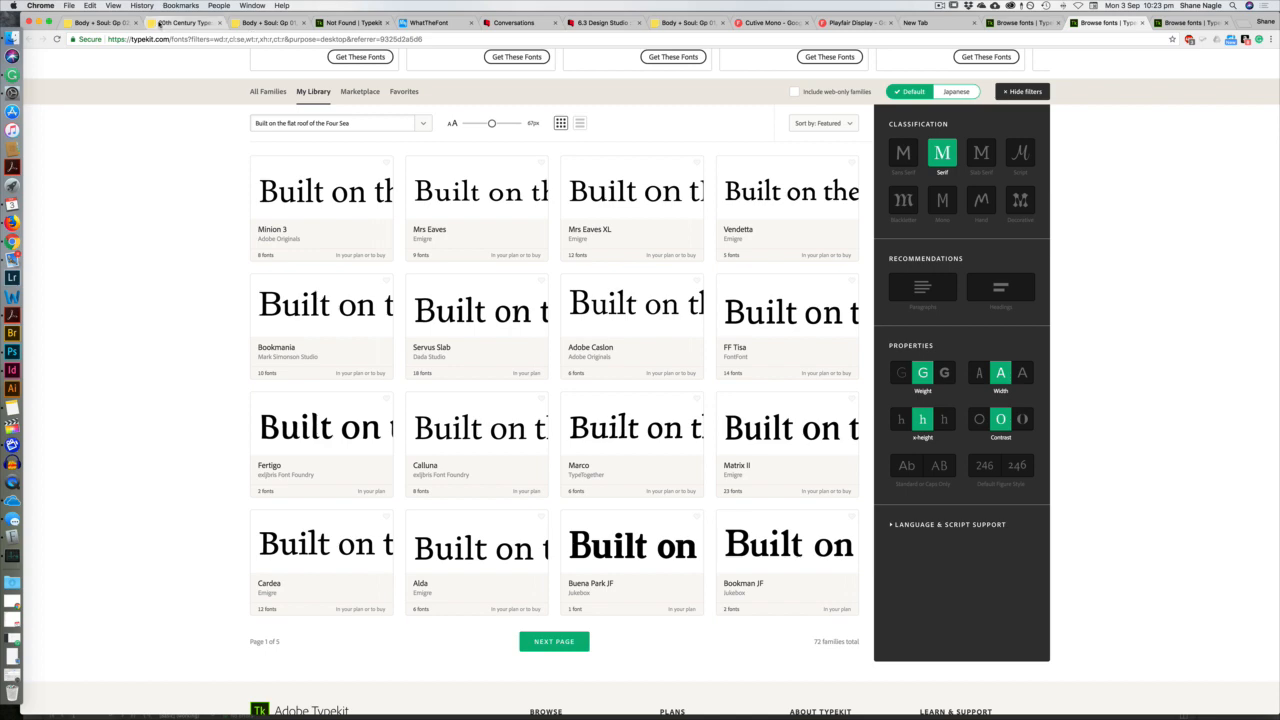
# Examine the scanned cashmere article's letterforms closely on the Body + Soul: Gp 02 board and return to the filtered Typekit serif results.
pyautogui.click(100, 22)
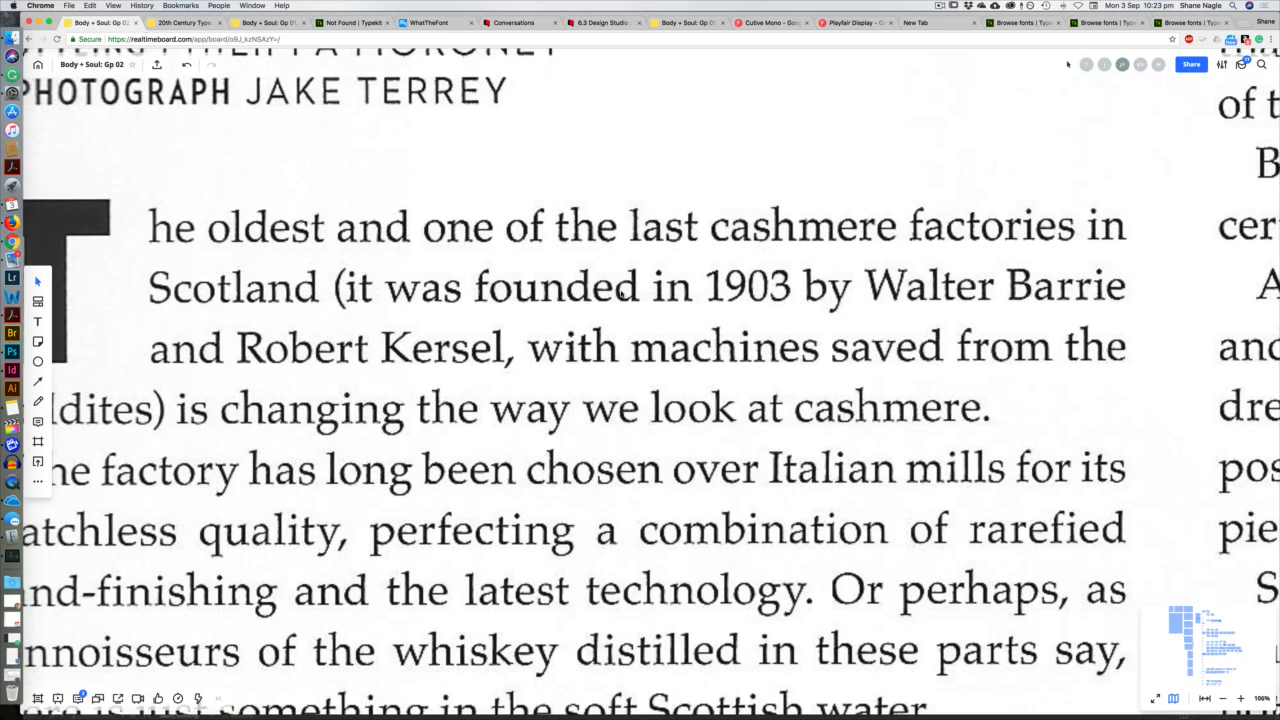
pyautogui.moveTo(630, 293); pyautogui.dragTo(620, 287)
pyautogui.scroll(5, 618, 284)
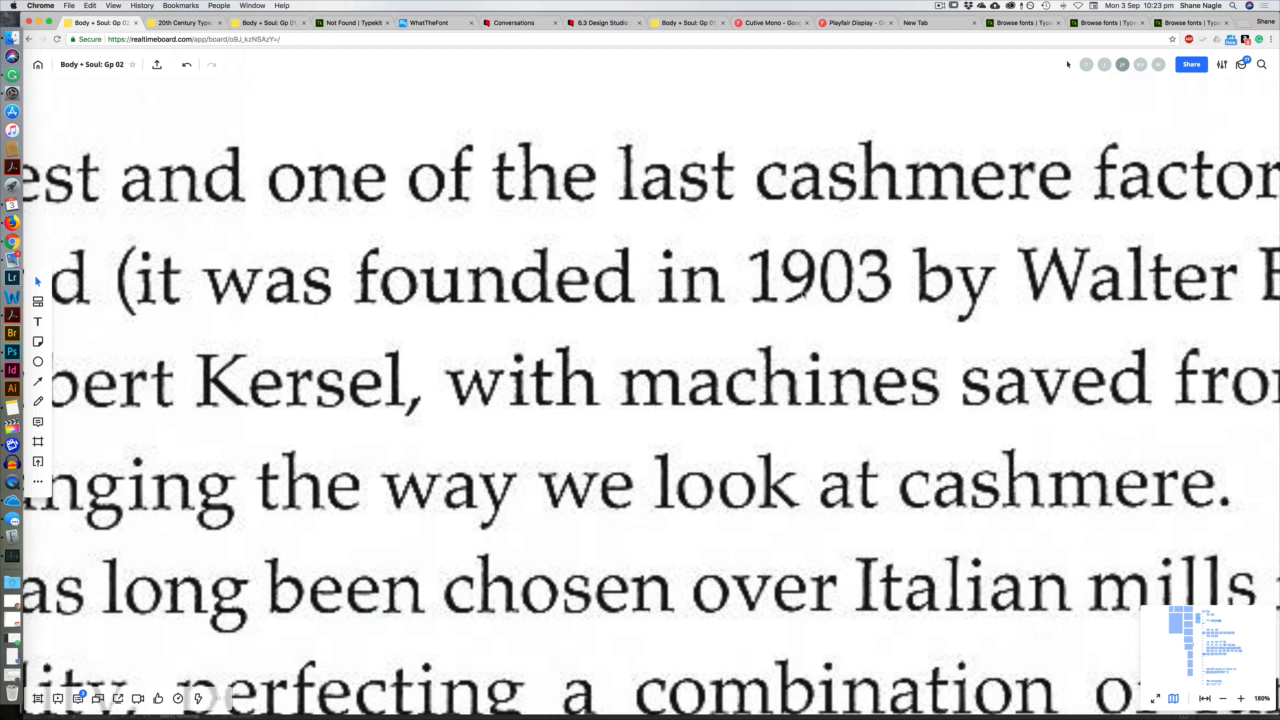
pyautogui.press('super+Tab')
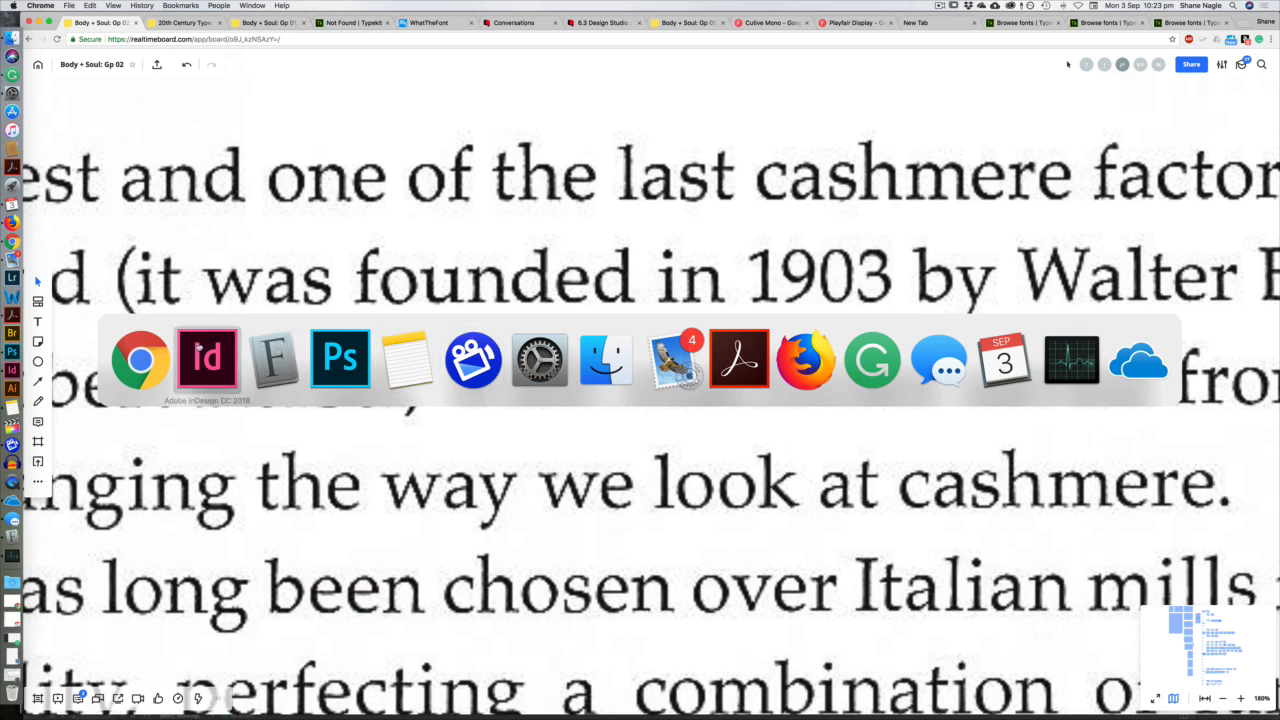
pyautogui.click(137, 357)
pyautogui.click(1108, 23)
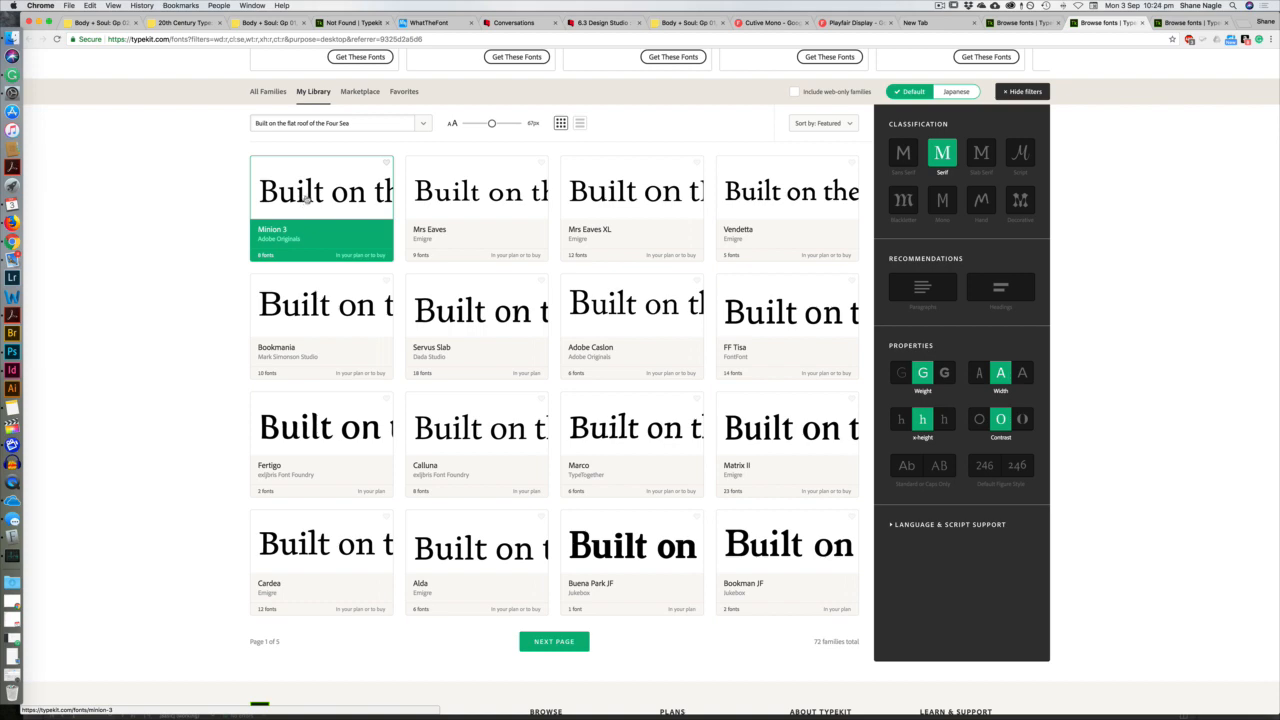
# Switch to InDesign, turn off the similar-fonts filter for the selected "Palatino Typeface" line and filter the font choices to Serif.
pyautogui.press('super+Tab')
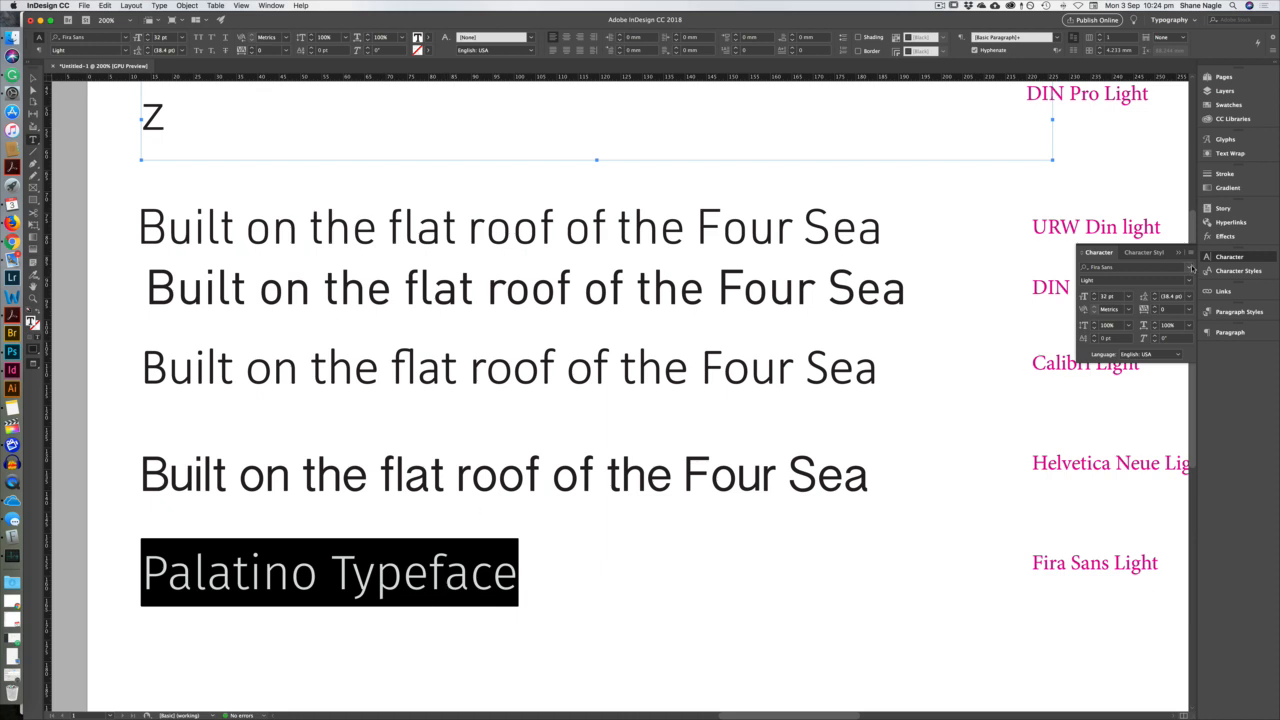
pyautogui.click(1189, 267)
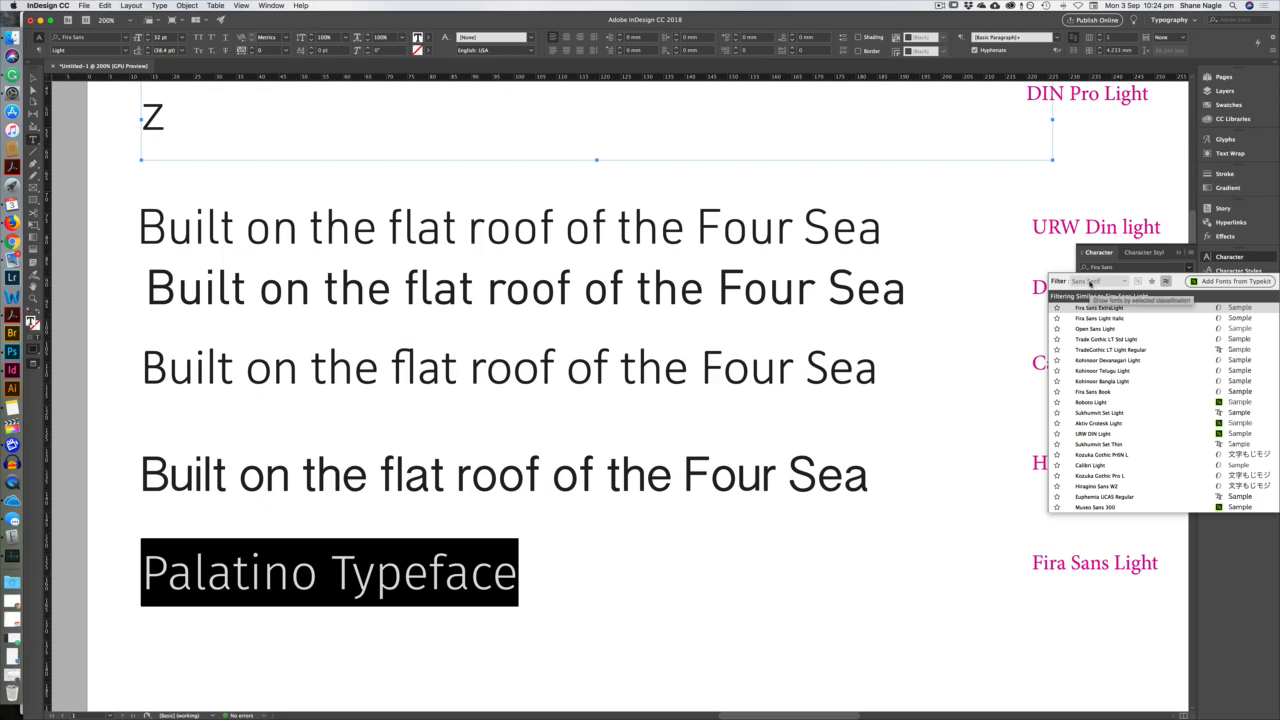
pyautogui.click(1235, 281)
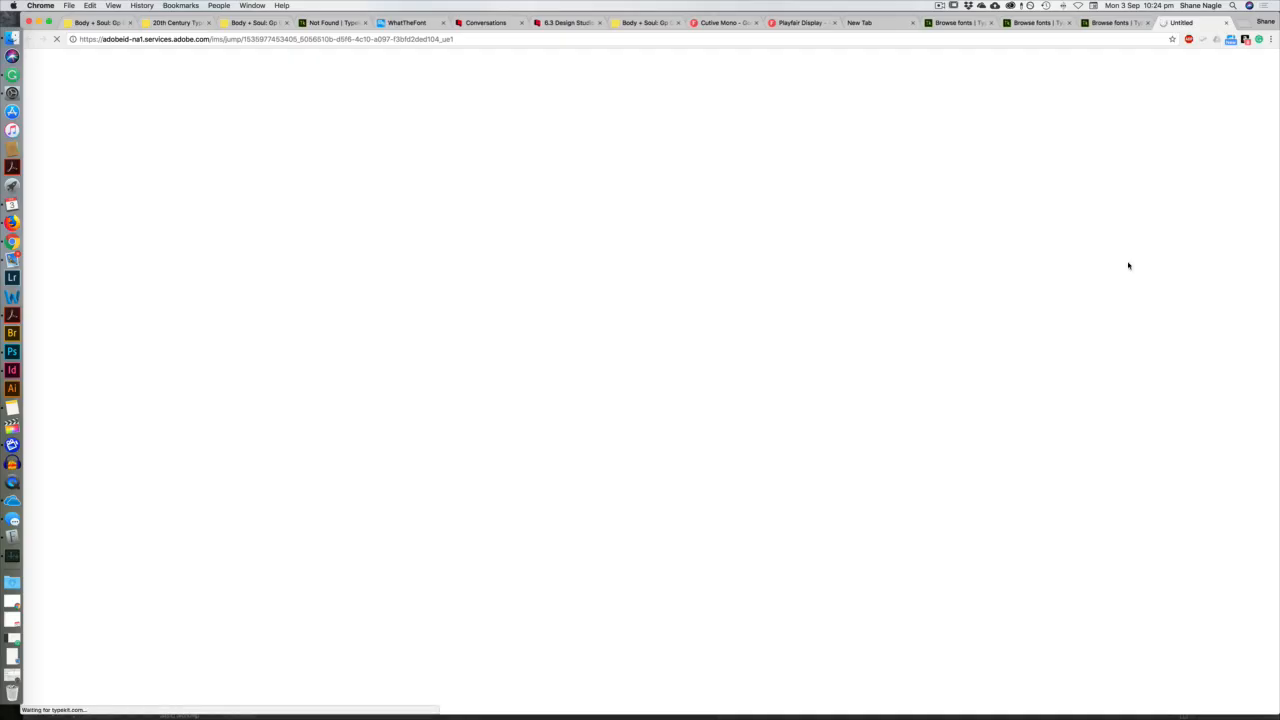
pyautogui.press('super+Tab')
pyautogui.click(1188, 267)
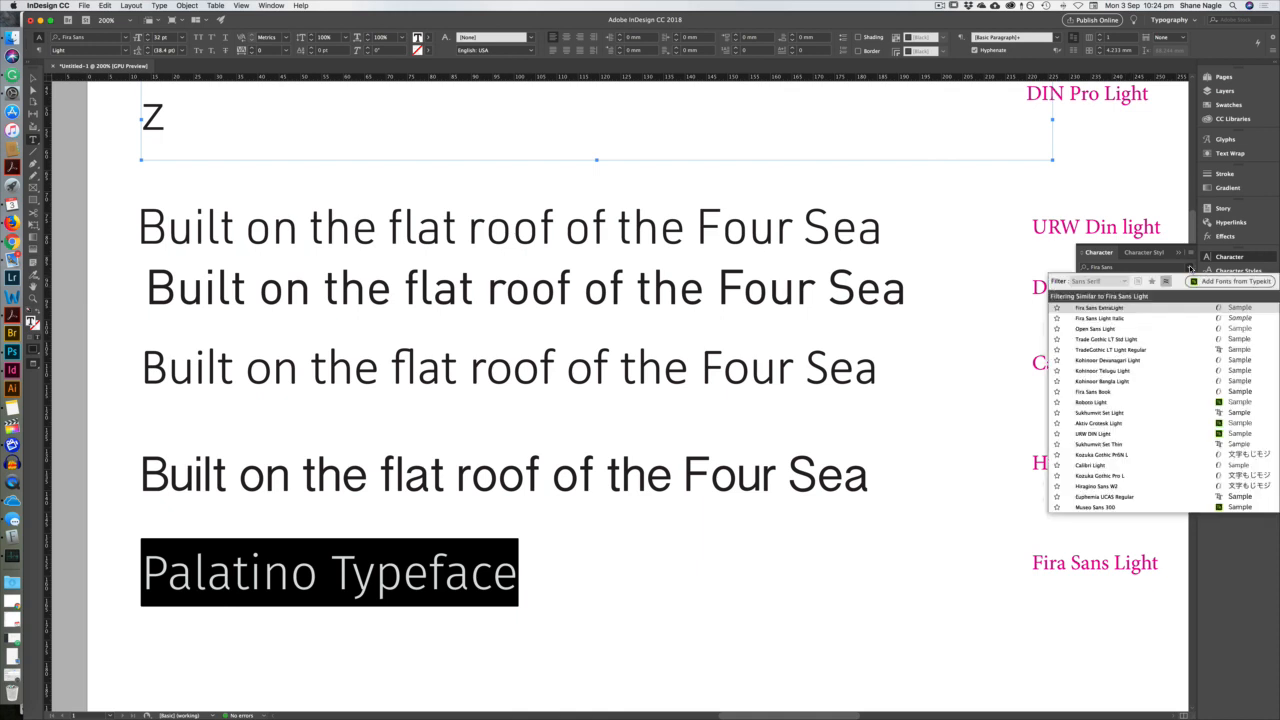
pyautogui.click(1164, 283)
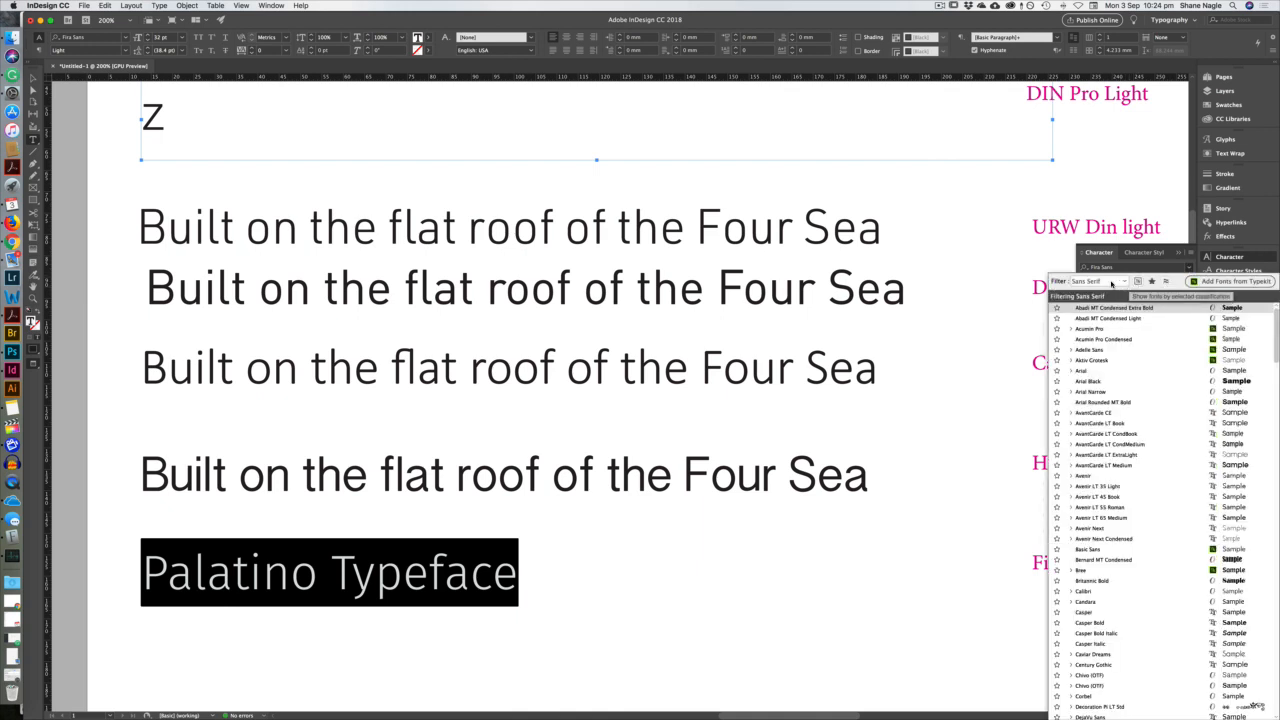
pyautogui.click(1105, 283)
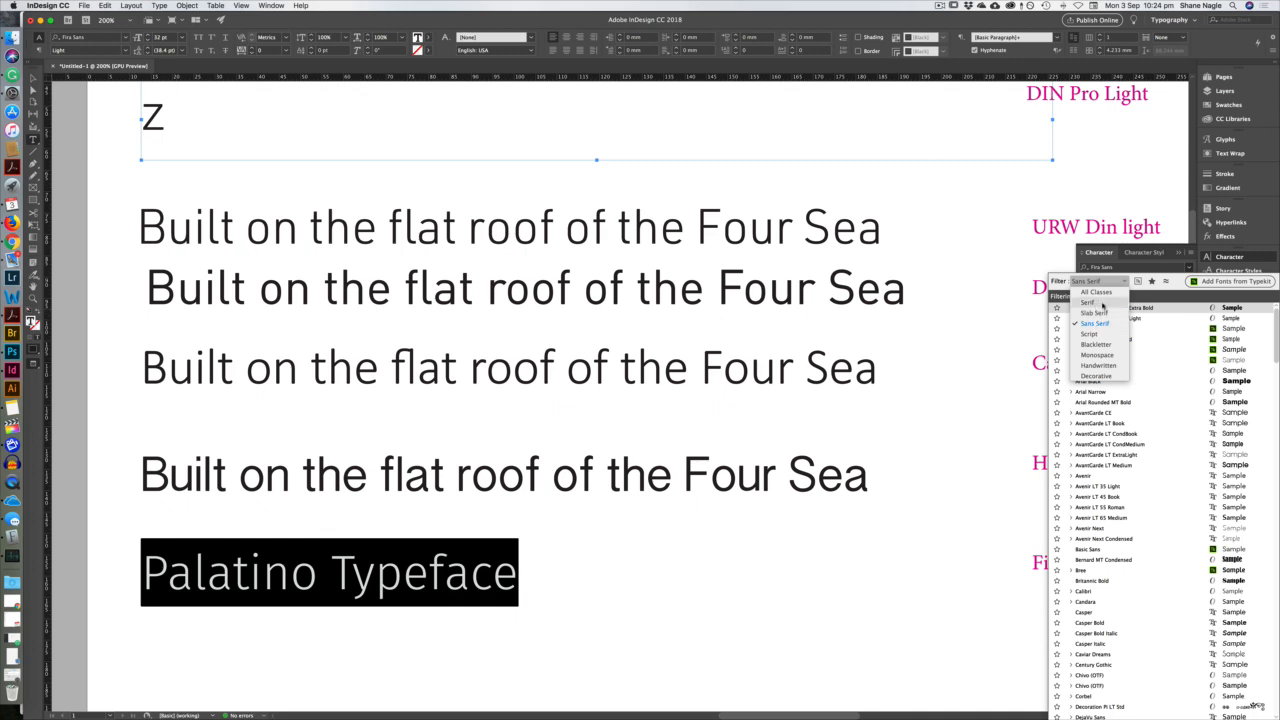
pyautogui.click(1095, 302)
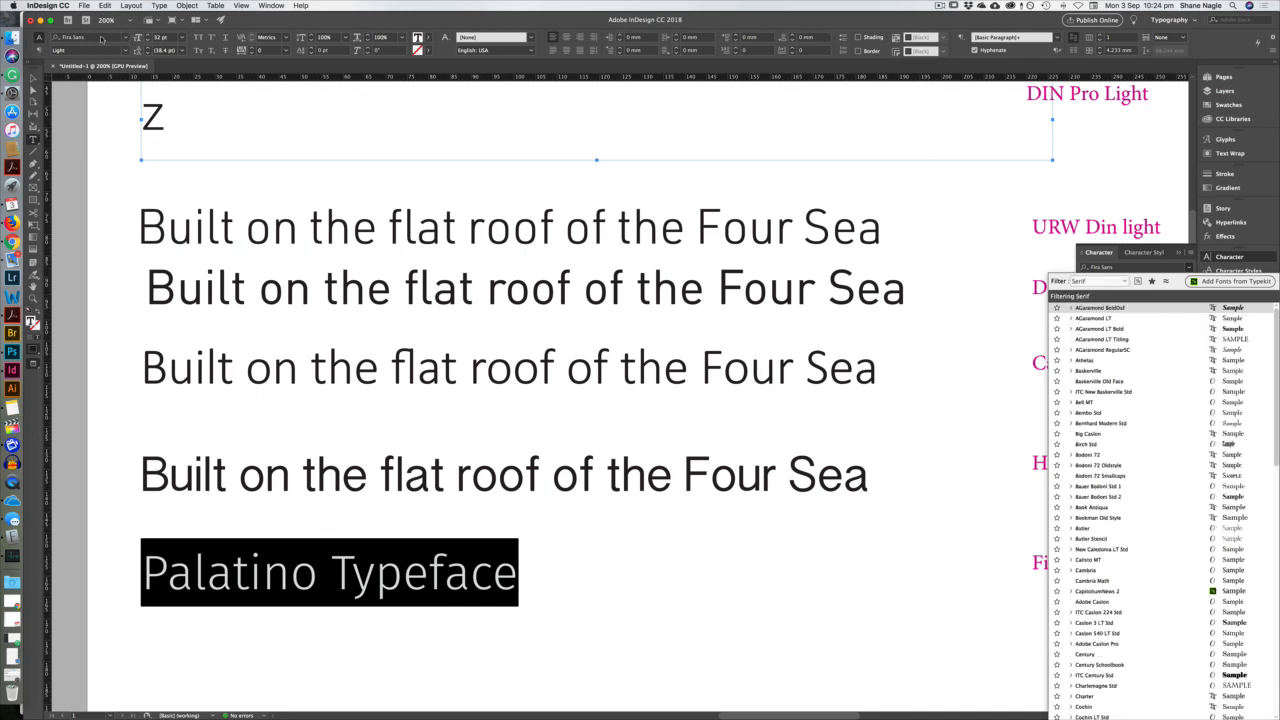
# Set the selected "Palatino Typeface" line in Minion Pro Regular.
pyautogui.click(103, 38)
pyautogui.click(127, 38)
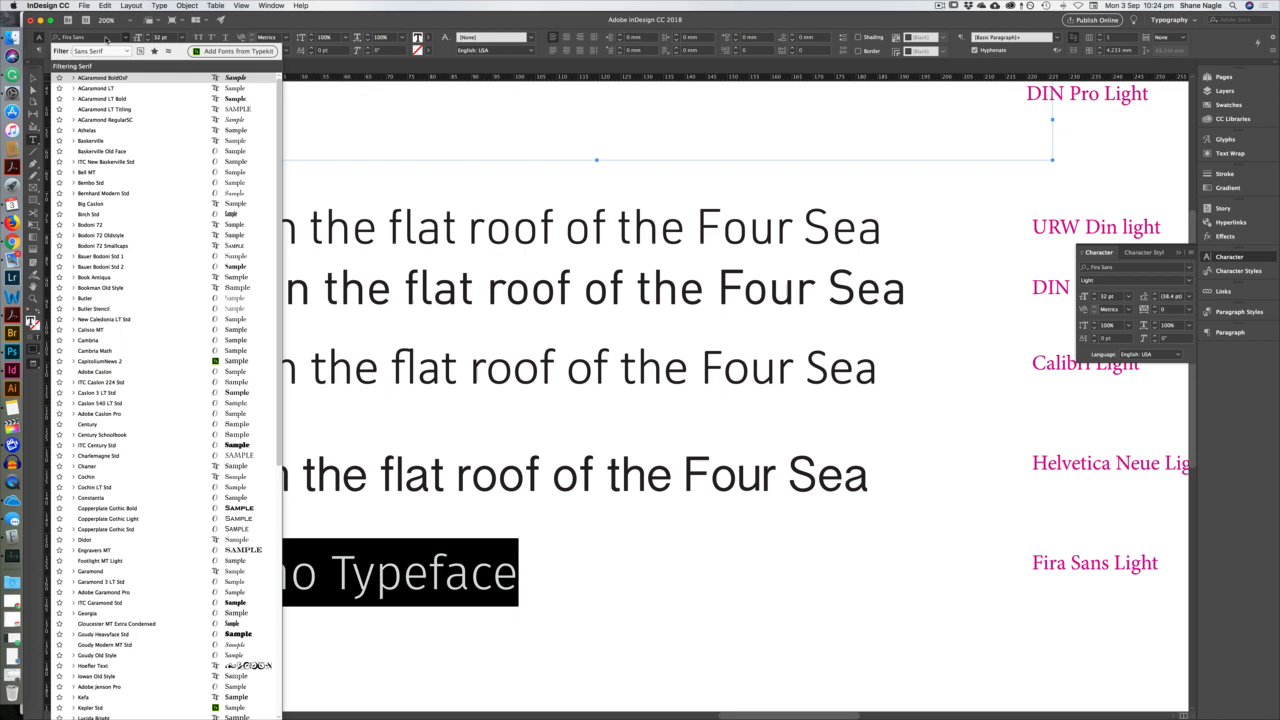
pyautogui.click(110, 51)
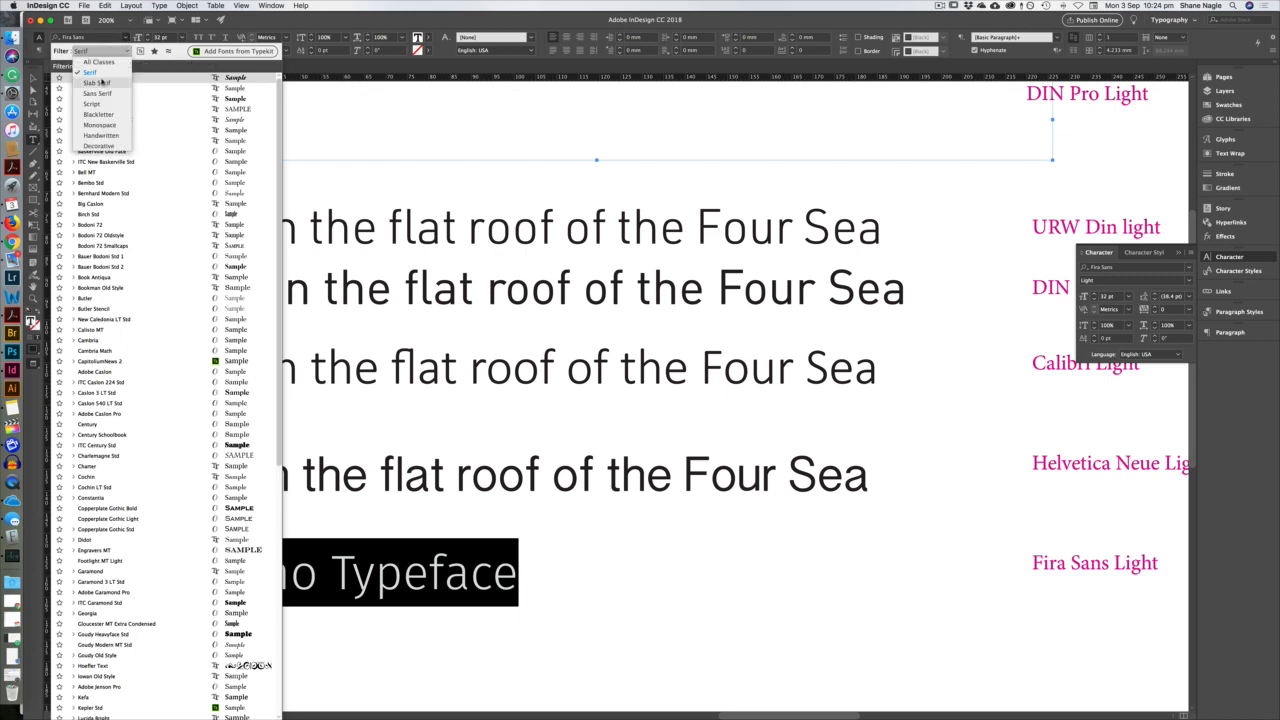
pyautogui.click(112, 52)
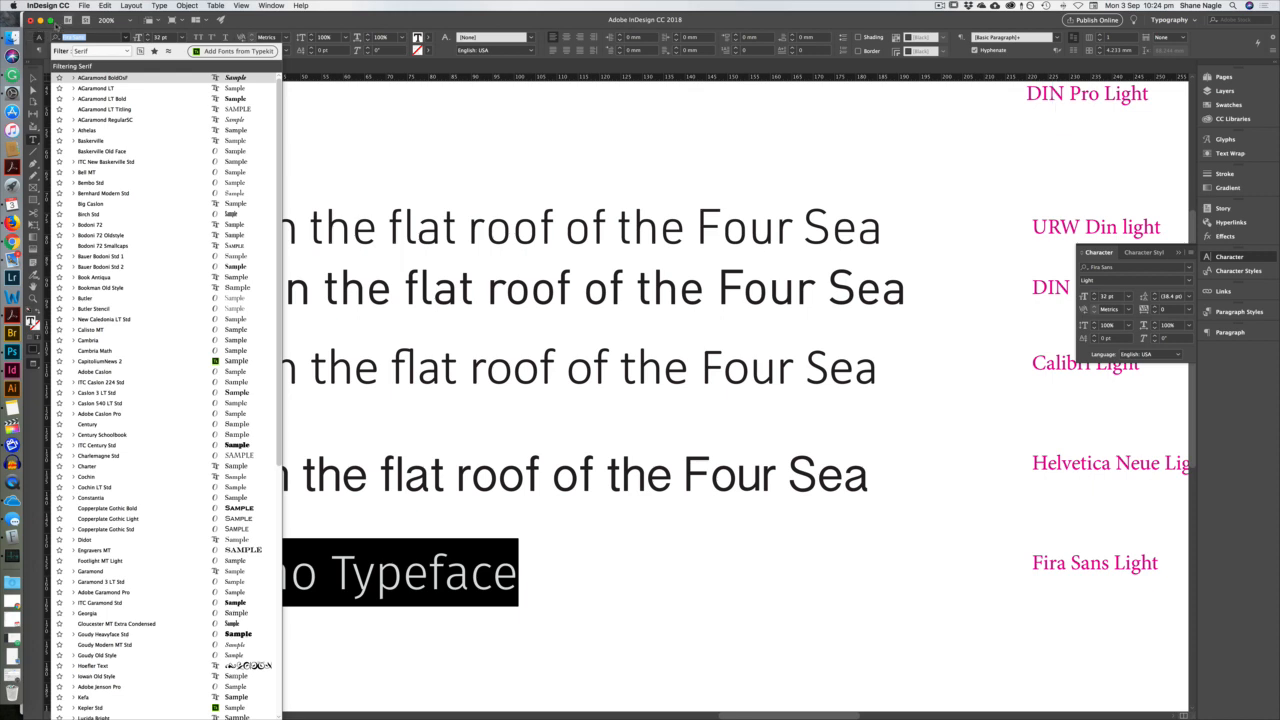
pyautogui.press('Return')
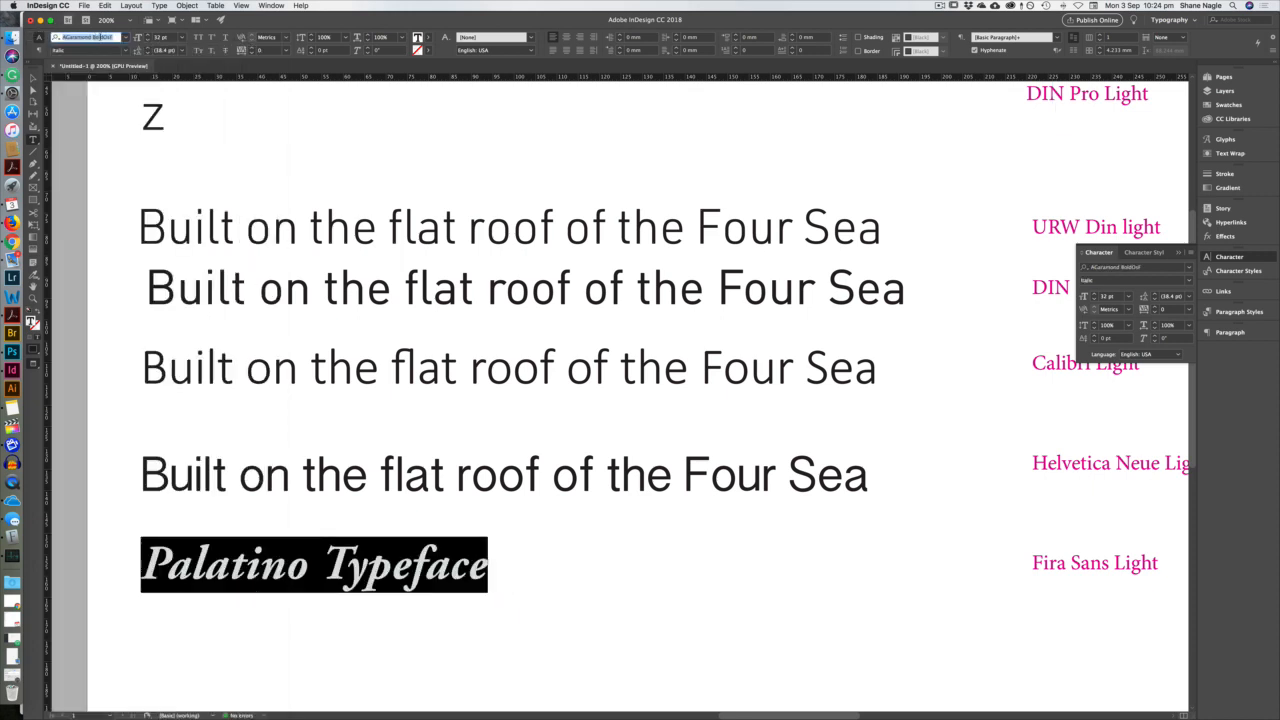
pyautogui.write('Minion Pro')
pyautogui.press('Return')
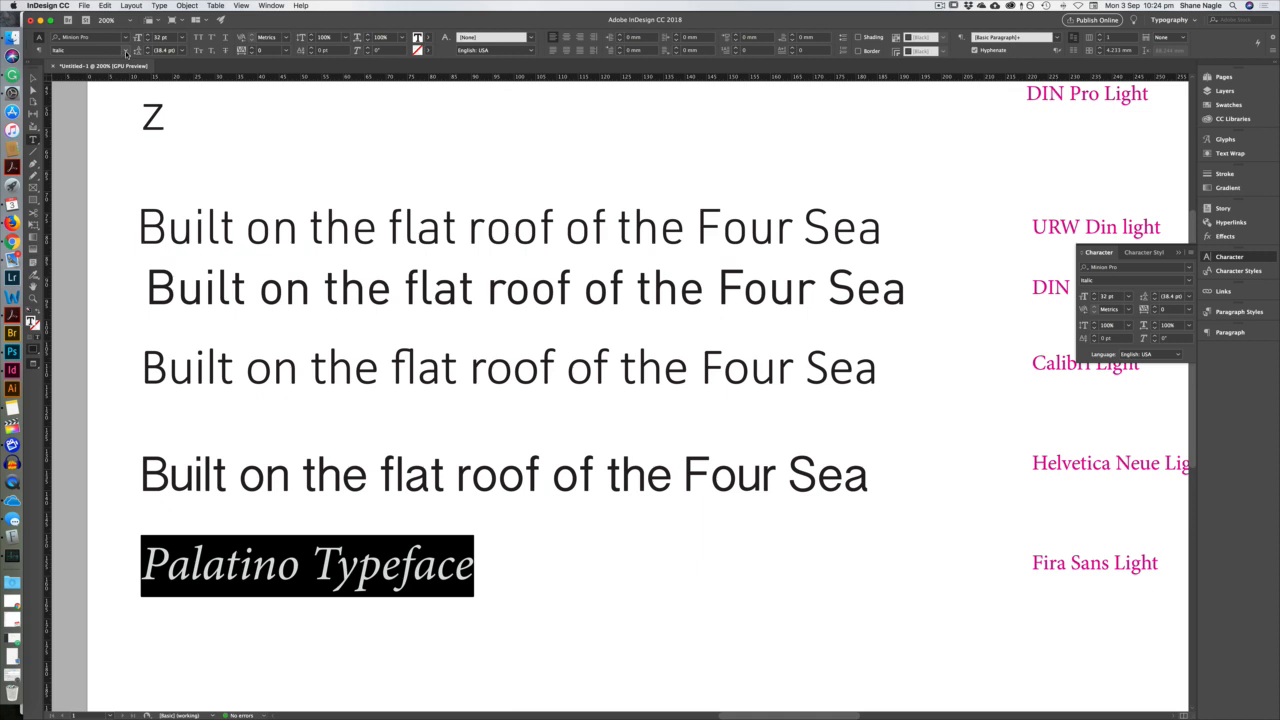
pyautogui.click(126, 51)
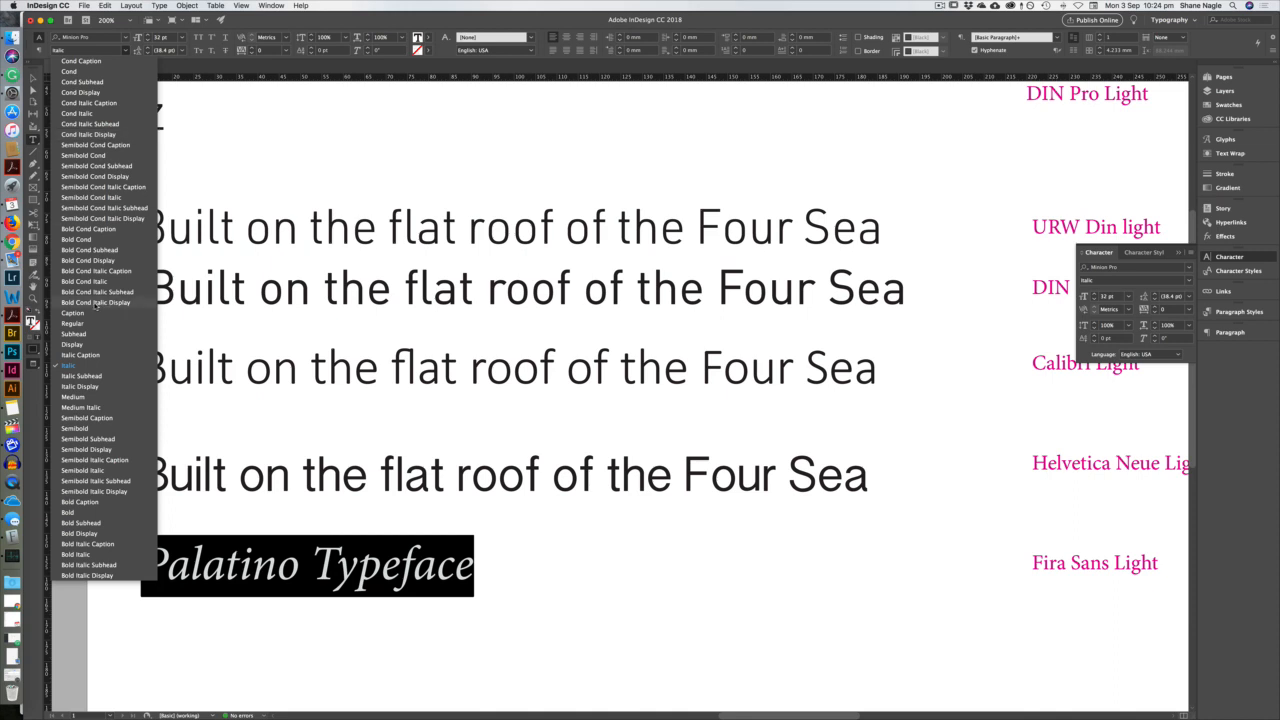
pyautogui.click(87, 323)
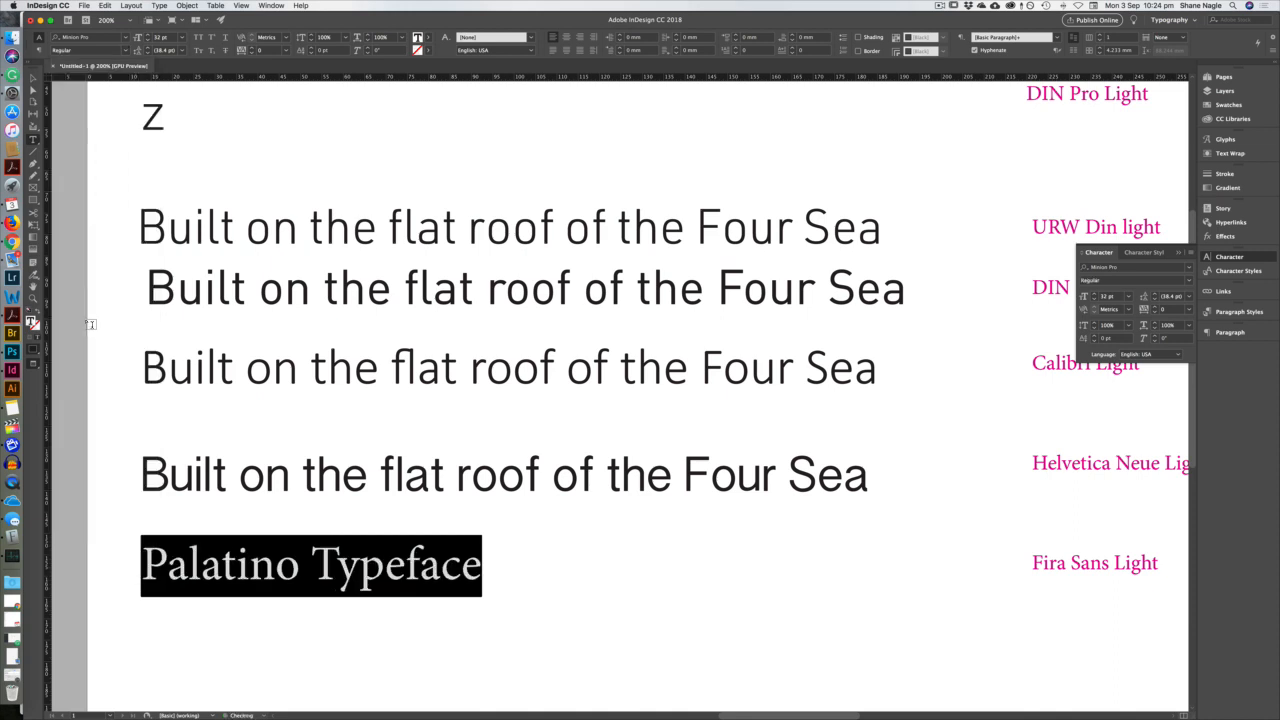
# Duplicate the "Palatino Typeface" line directly below the original and set the copy's font to Palatino.
pyautogui.press('Escape')
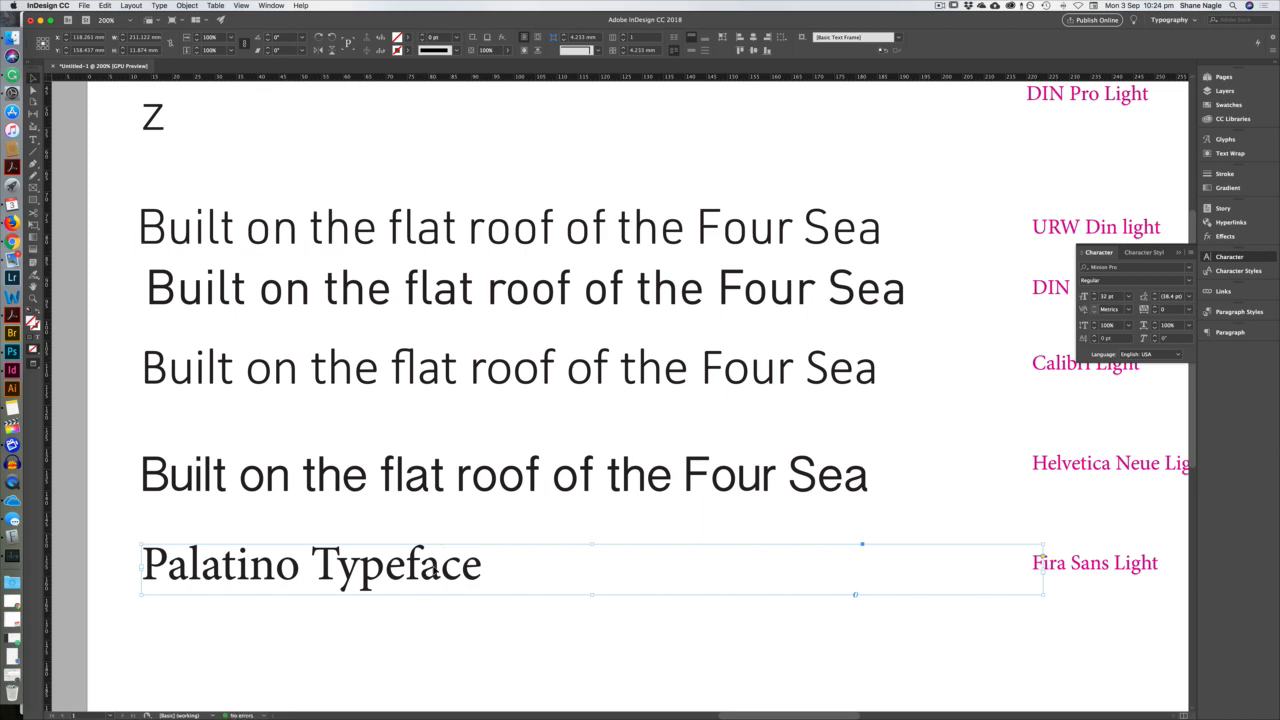
pyautogui.moveTo(433, 568); pyautogui.dragTo(140, 648)
pyautogui.doubleClick(477, 648)
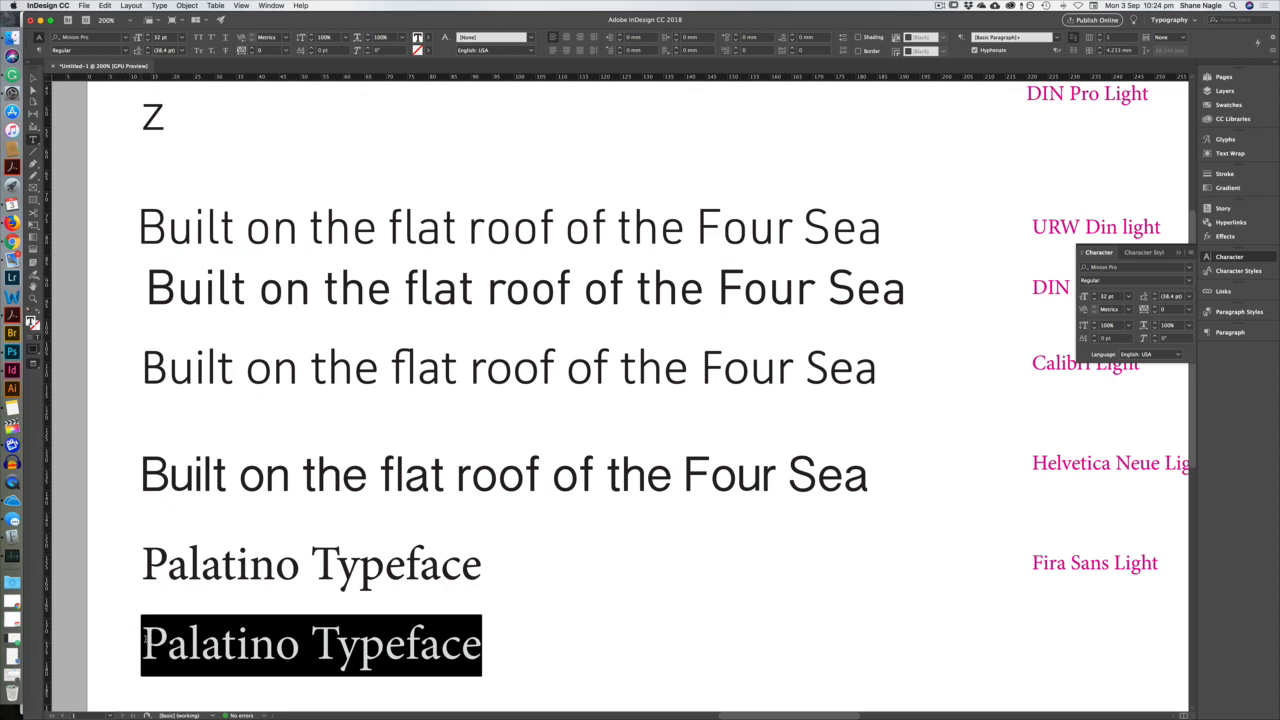
pyautogui.click(95, 37)
pyautogui.write('Palatino')
pyautogui.press('Return')
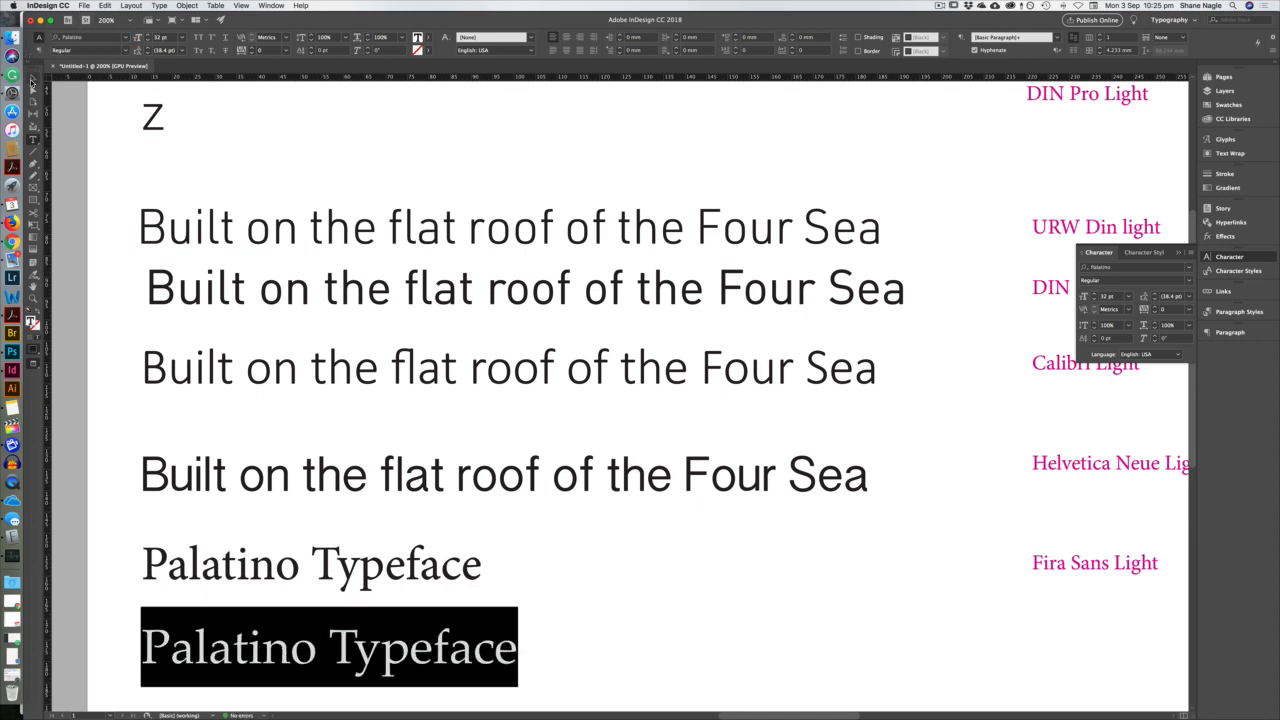
pyautogui.click(31, 82)
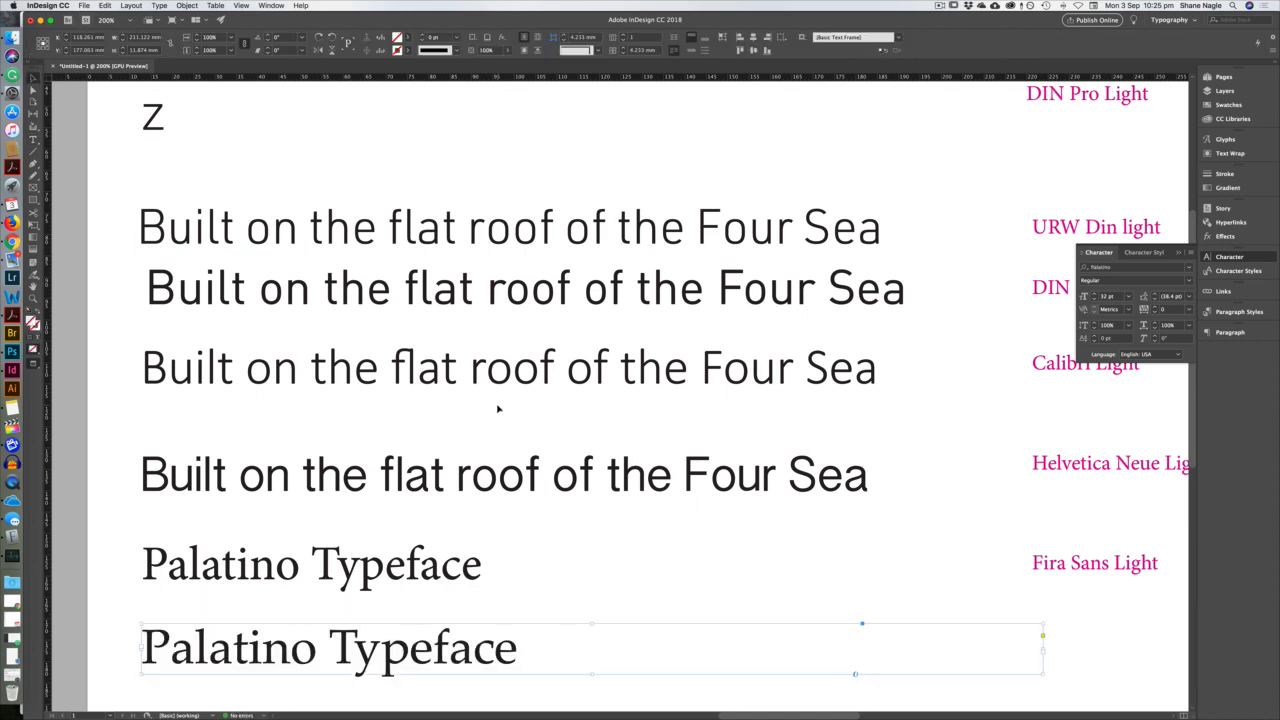
# Clear space around the two "Palatino Typeface" lines by moving the Helvetica Neue sample up and the DIN Pro sample below them further down.
pyautogui.click(560, 513)
pyautogui.moveTo(551, 523); pyautogui.dragTo(640, 189)
pyautogui.moveTo(626, 655); pyautogui.dragTo(628, 702)
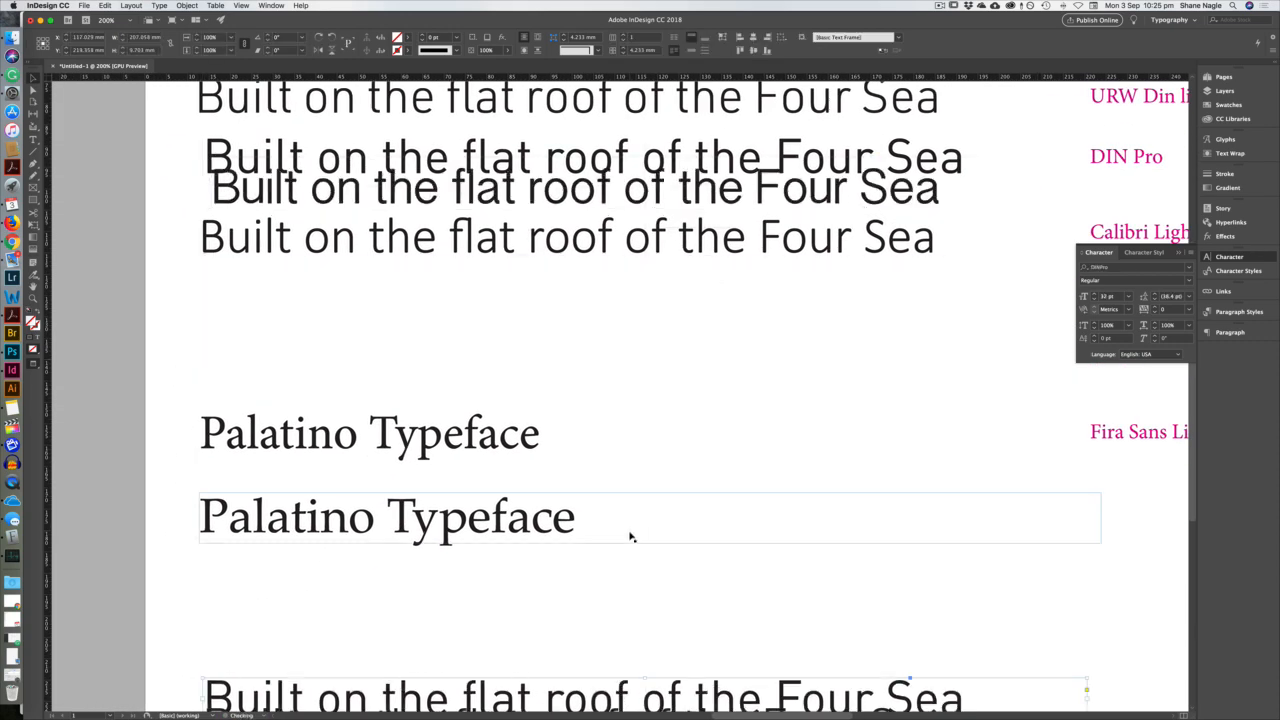
pyautogui.moveTo(630, 537); pyautogui.dragTo(677, 389)
pyautogui.press('super+equal')
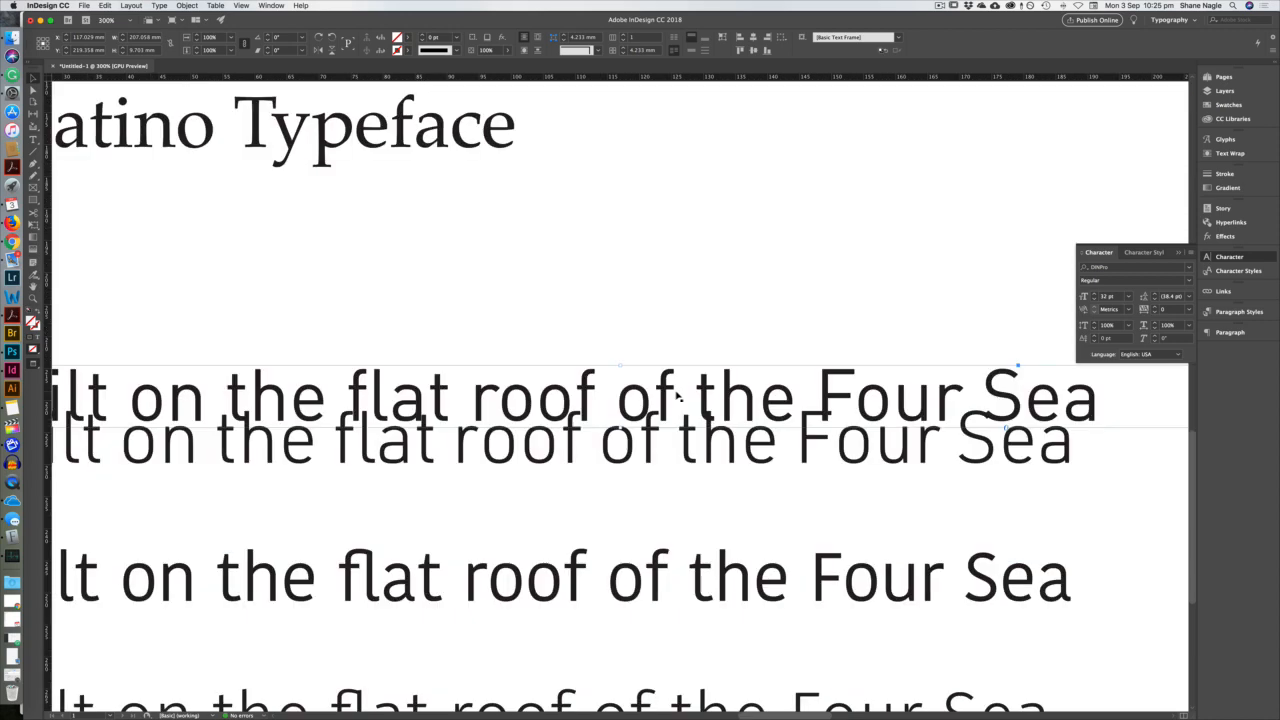
pyautogui.moveTo(531, 317); pyautogui.dragTo(809, 571)
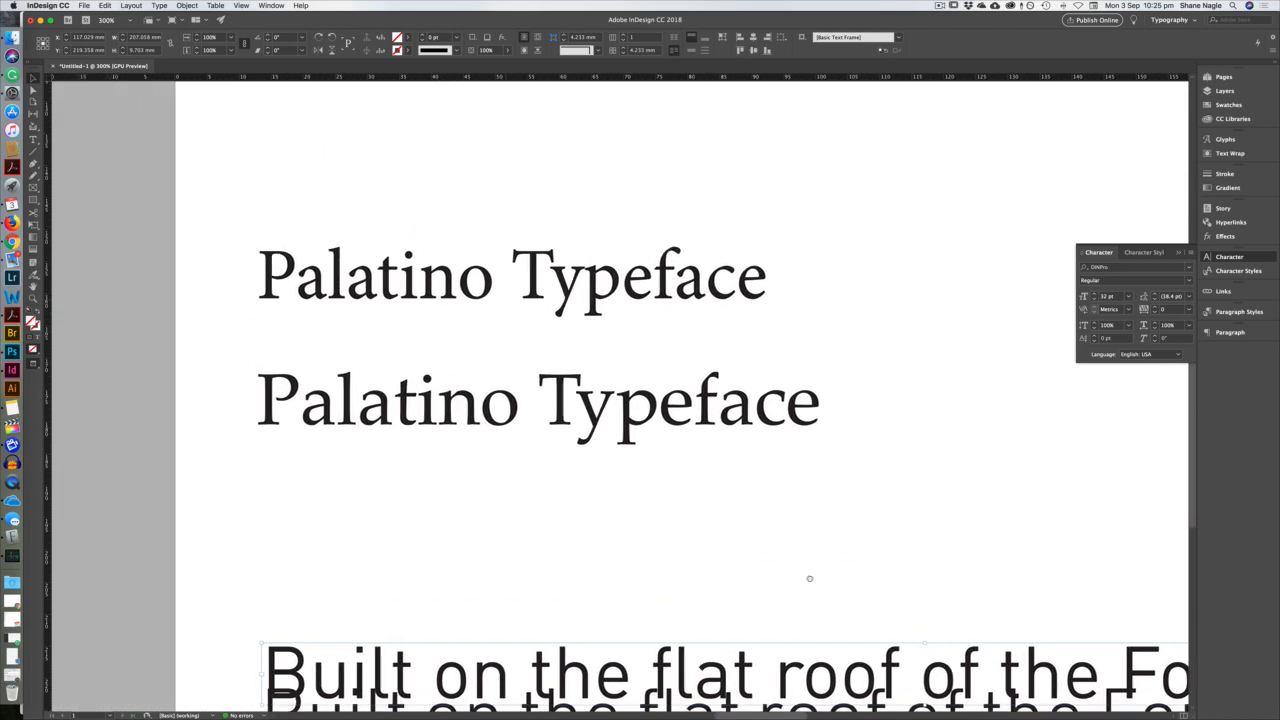
pyautogui.moveTo(698, 663); pyautogui.dragTo(683, 707)
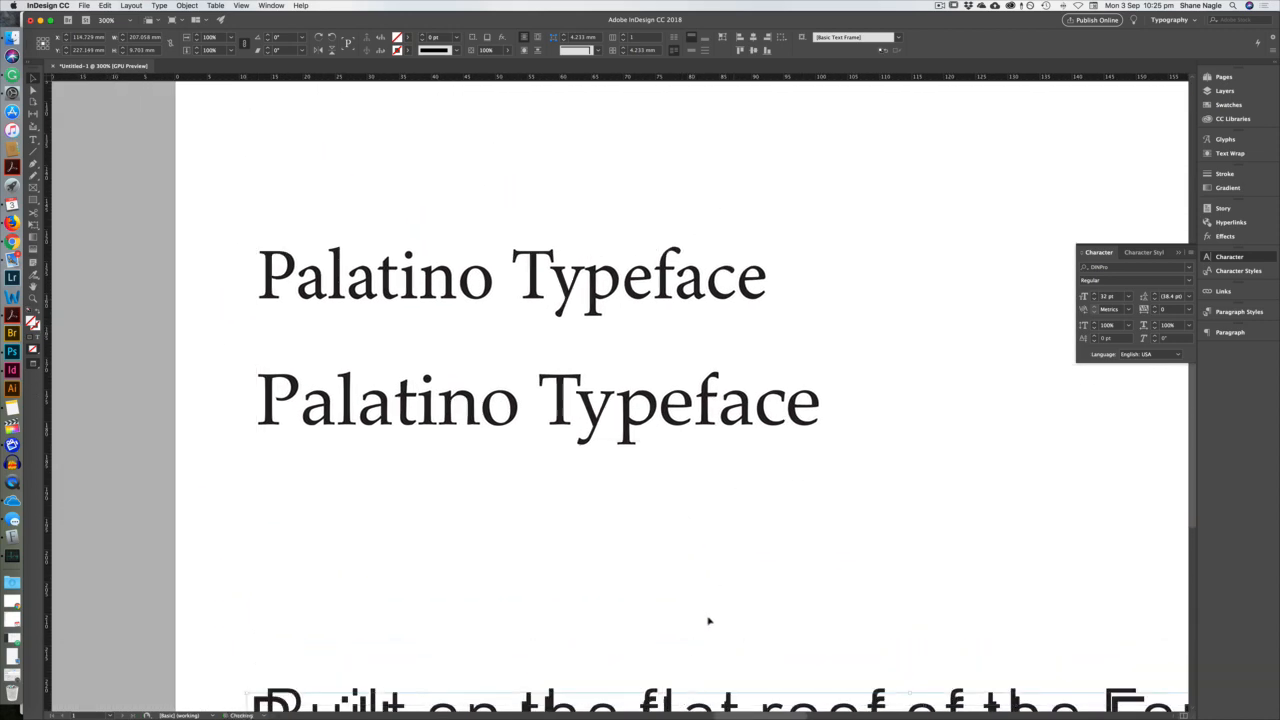
# Move the Minion Pro line down close above the Palatino line and shift the Palatino line slightly right to compare them.
pyautogui.click(686, 505)
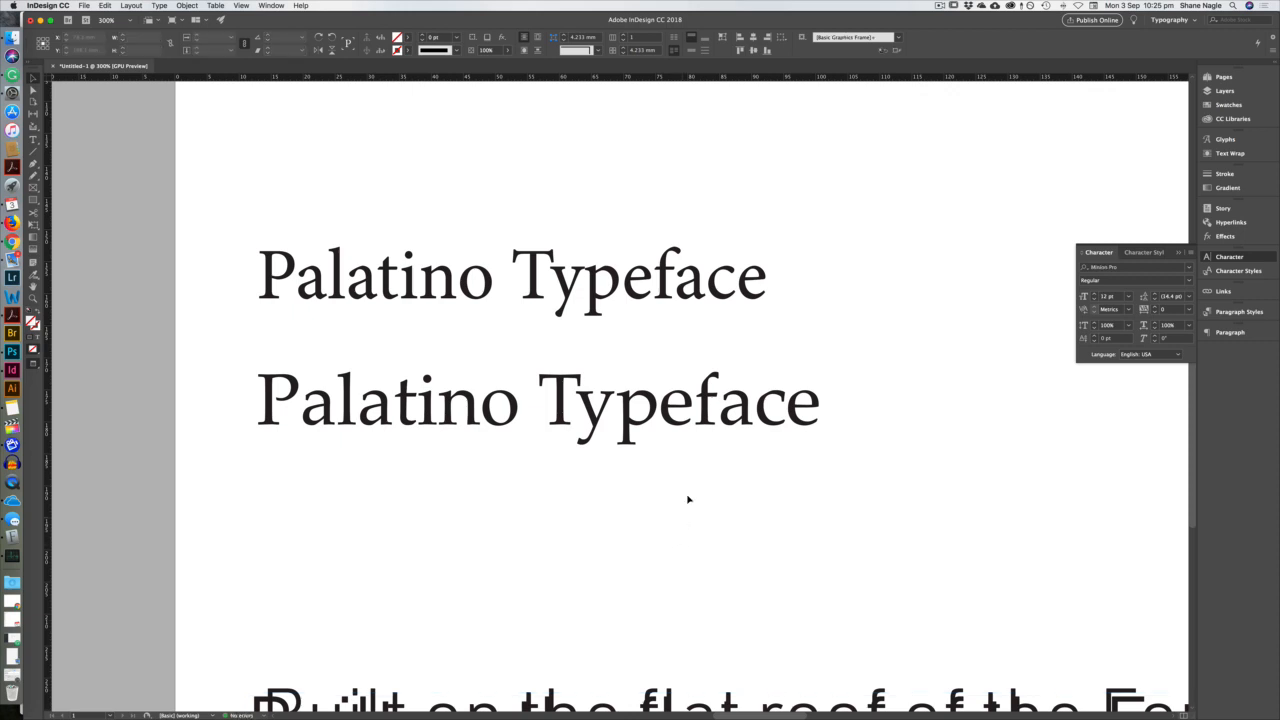
pyautogui.moveTo(636, 298); pyautogui.dragTo(718, 332)
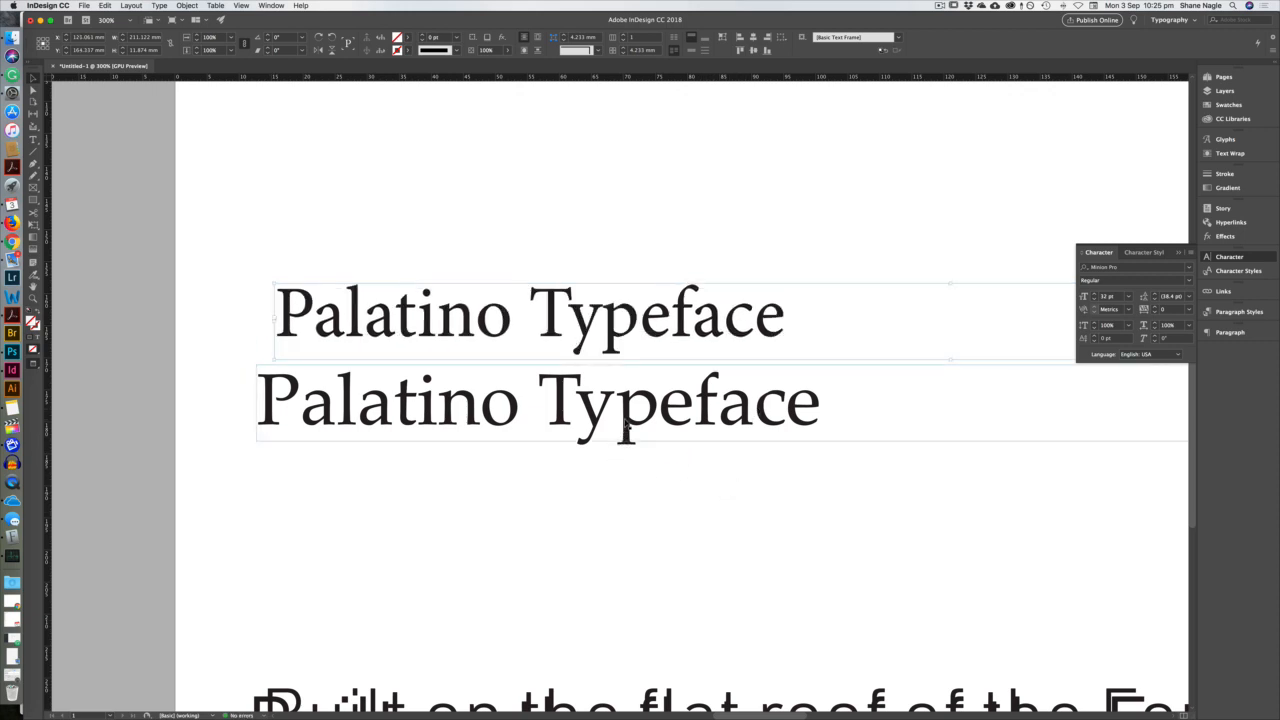
pyautogui.moveTo(628, 424); pyautogui.dragTo(637, 424)
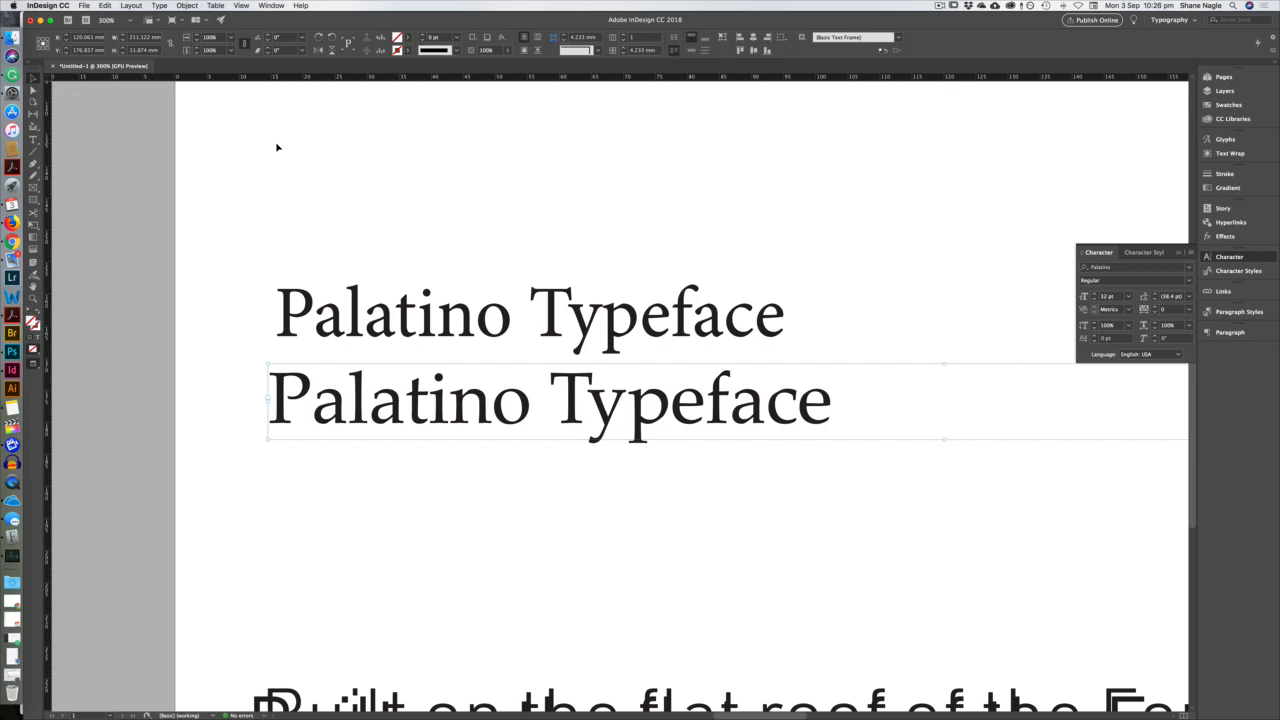
pyautogui.press('super+Tab')
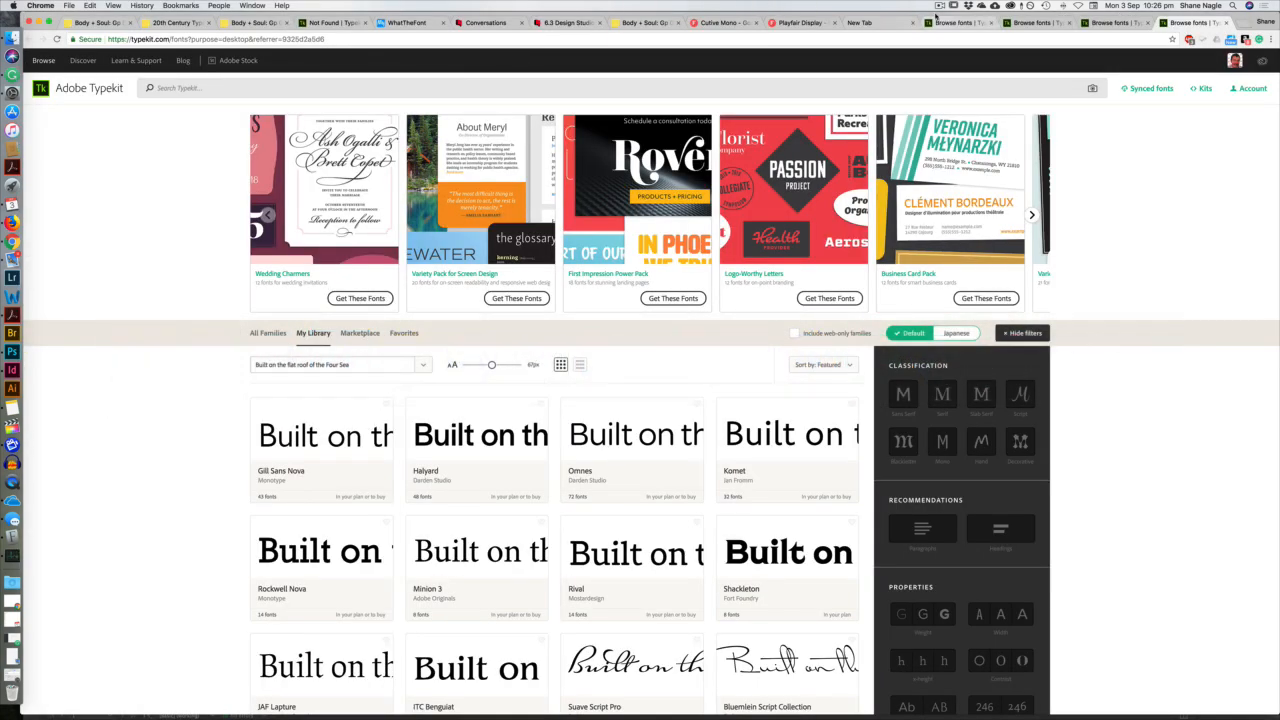
pyautogui.click(939, 6)
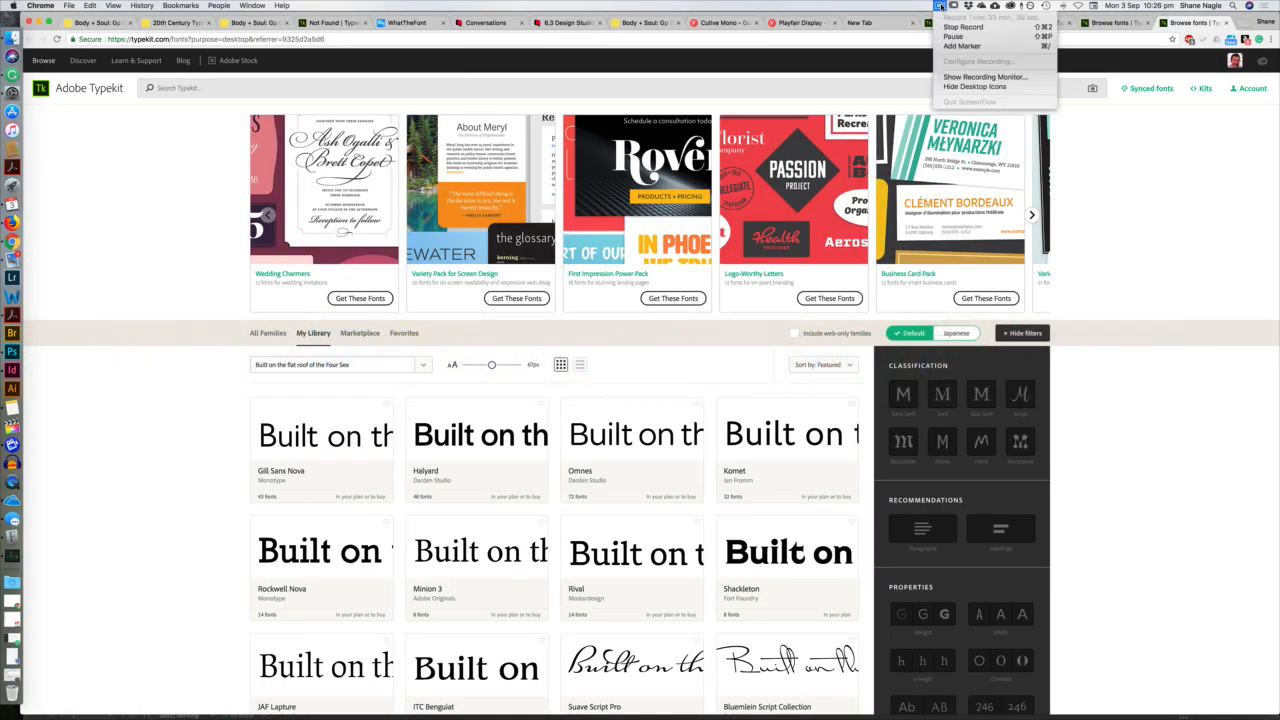